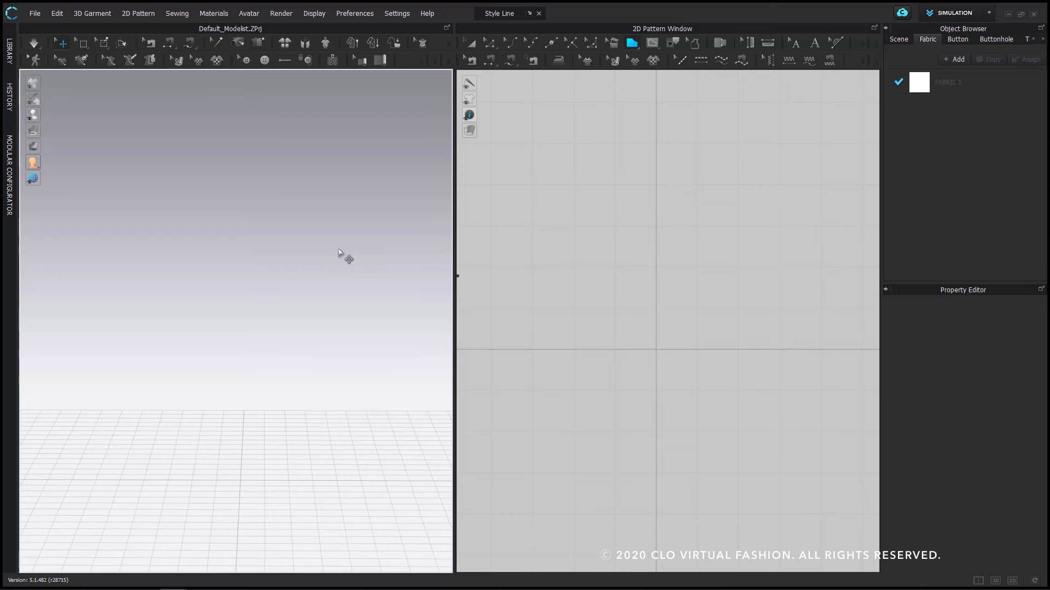
- Load the FV2_Feifei avatar from the library into the scene, and collapse the library
left_click(10, 50)
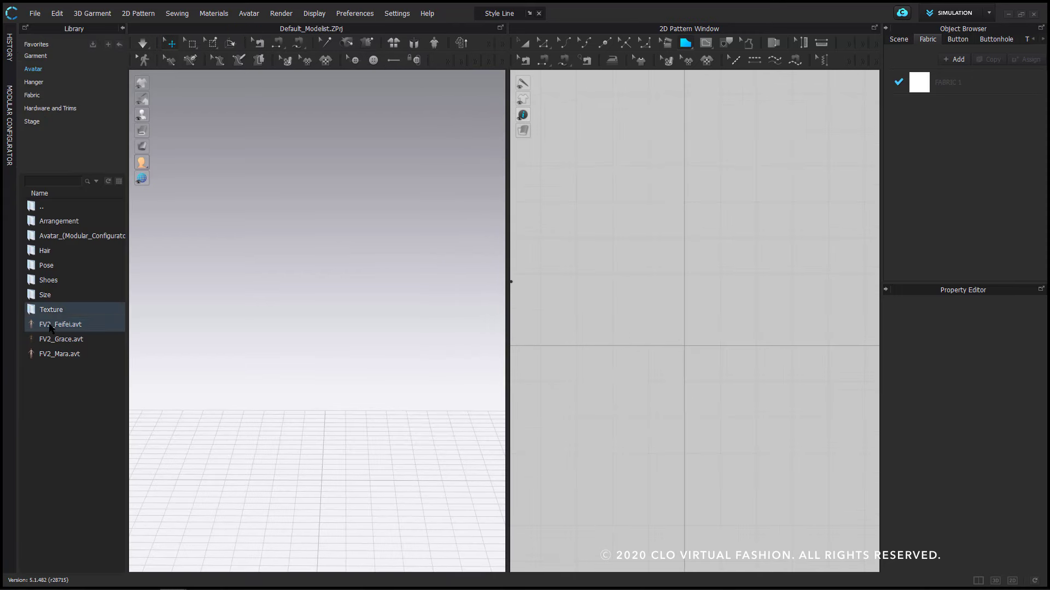
right_click(55, 326)
left_click(82, 333)
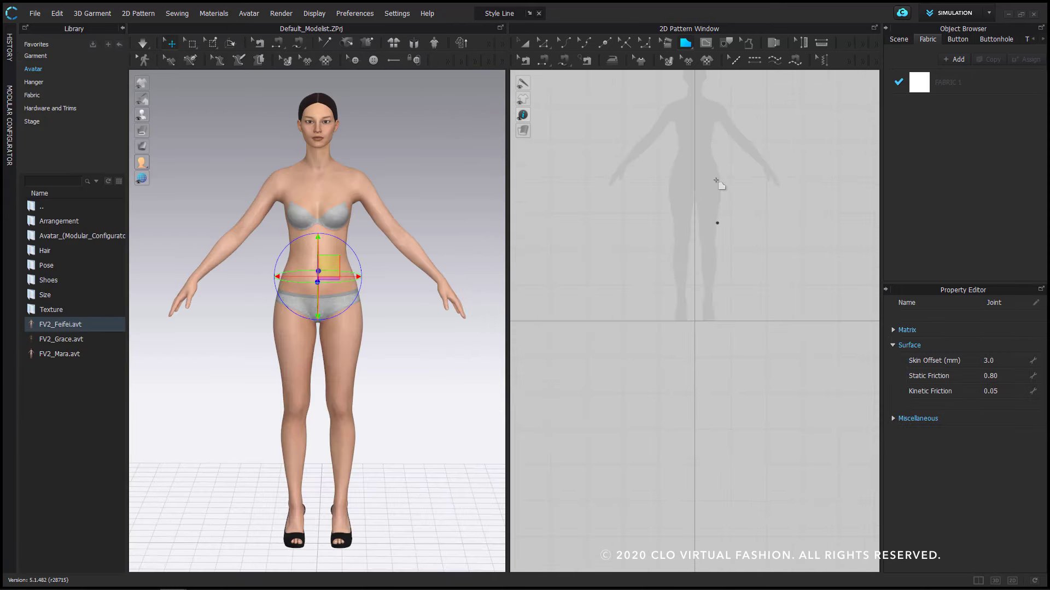
left_click(123, 28)
- Draw a freehand square pattern with a perimeter of about 72 in beside the avatar silhouette's shoulder
left_click(558, 234)
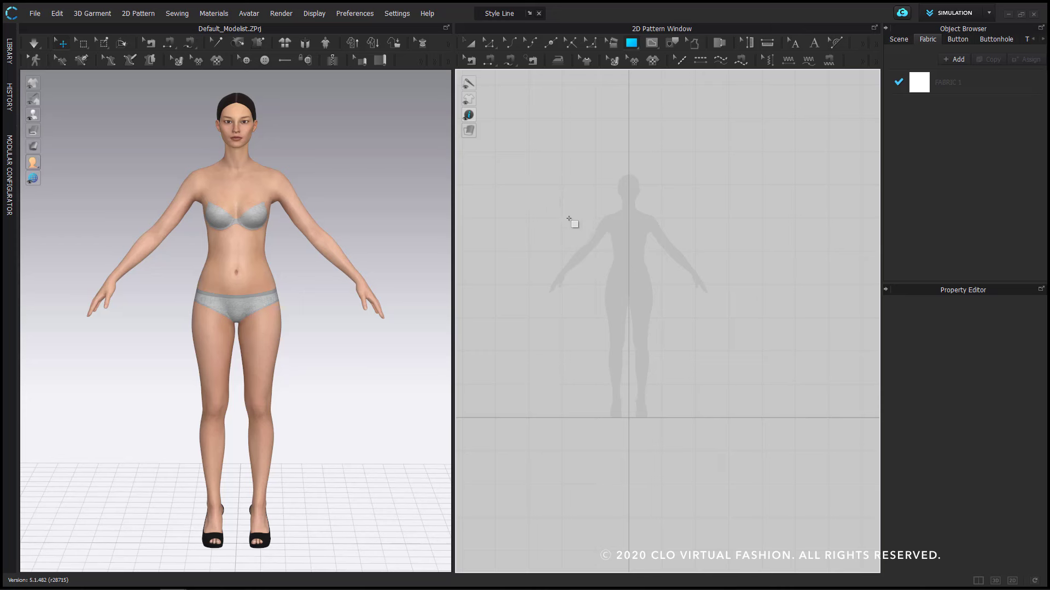
left_click_drag(551, 206, 610, 262)
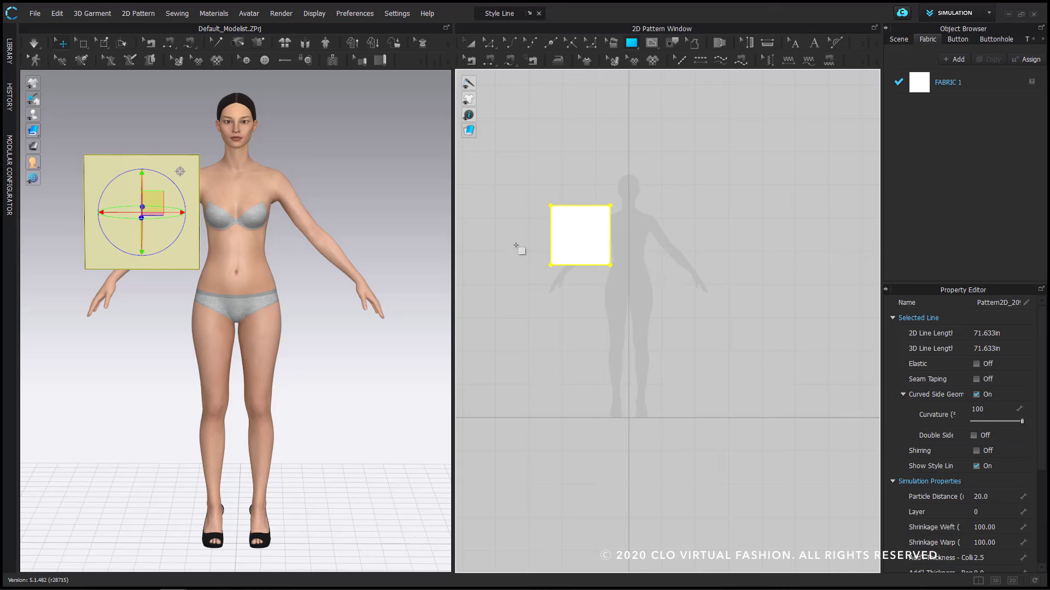
- Place a second rectangle over the silhouette's other shoulder and set its width to 10 in and its height to 23 in
left_click(656, 234)
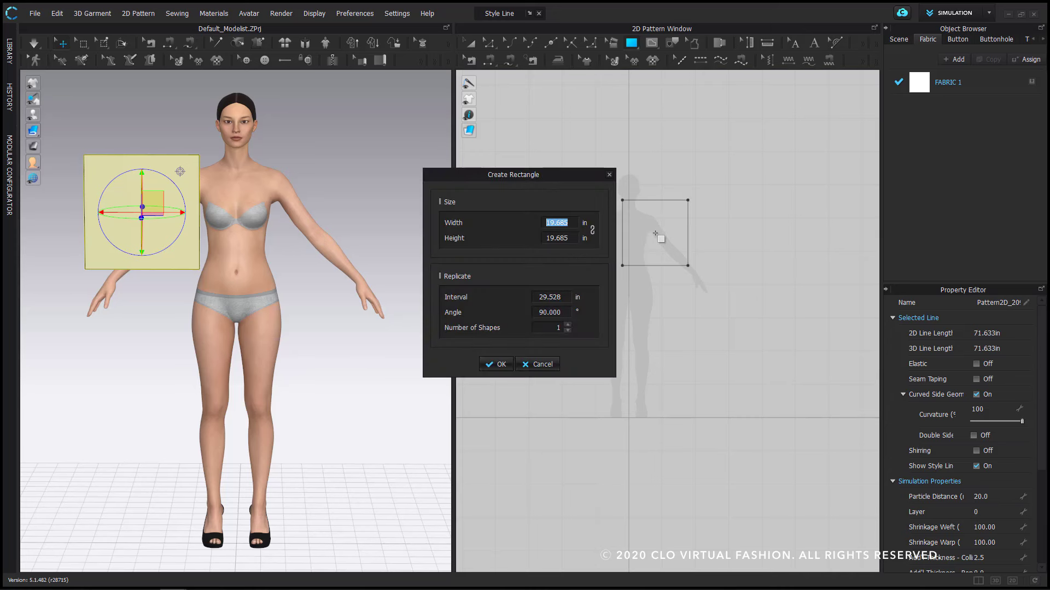
type("010")
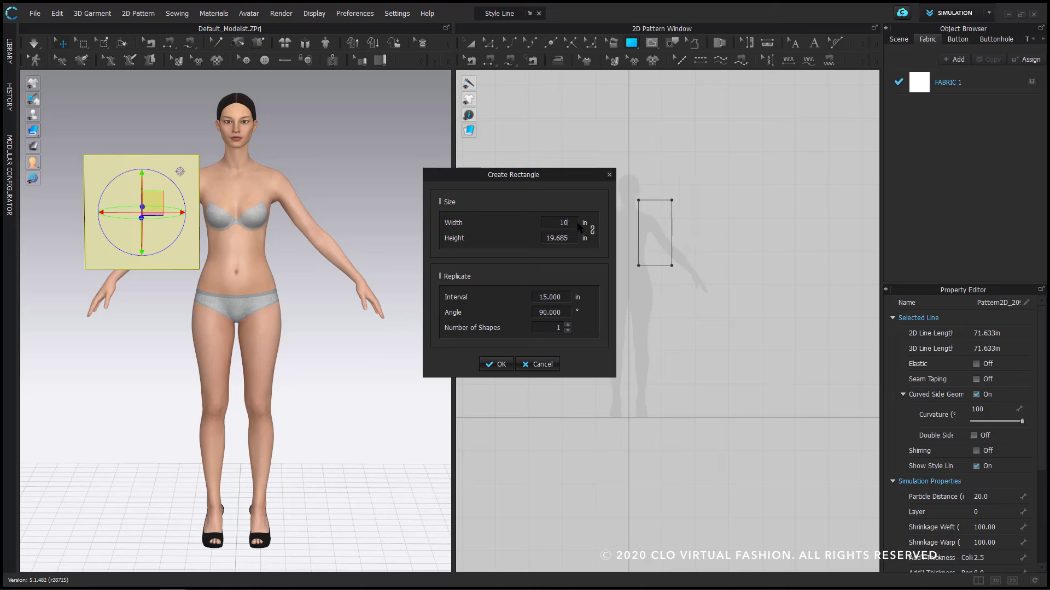
left_click(562, 239)
type("23")
- Set the rectangle's replication to 3 shapes with an interval of 20 in
left_click_drag(551, 174, 427, 183)
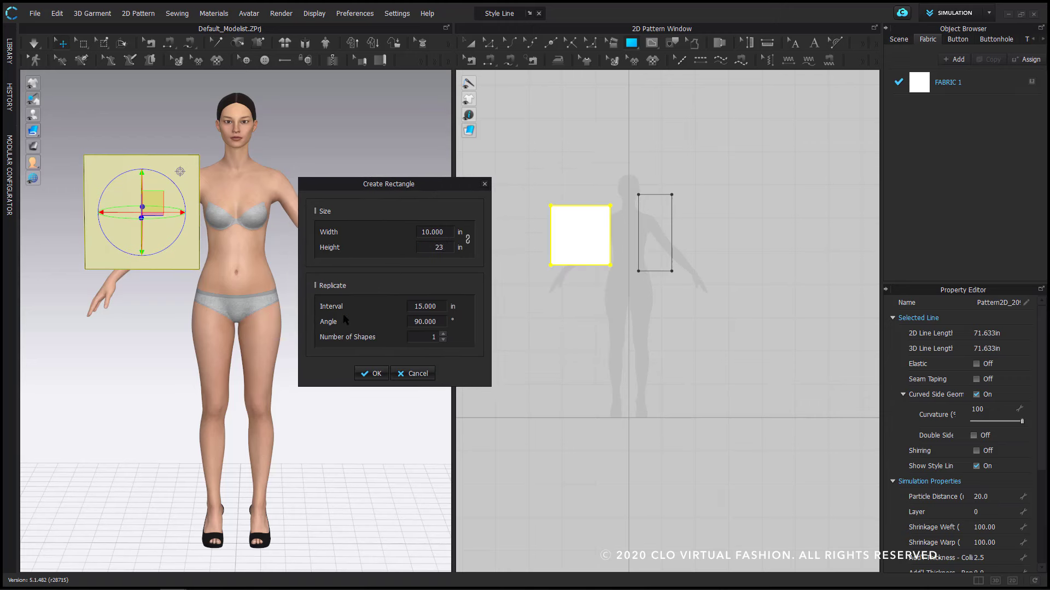
left_click(442, 334)
left_click(443, 335)
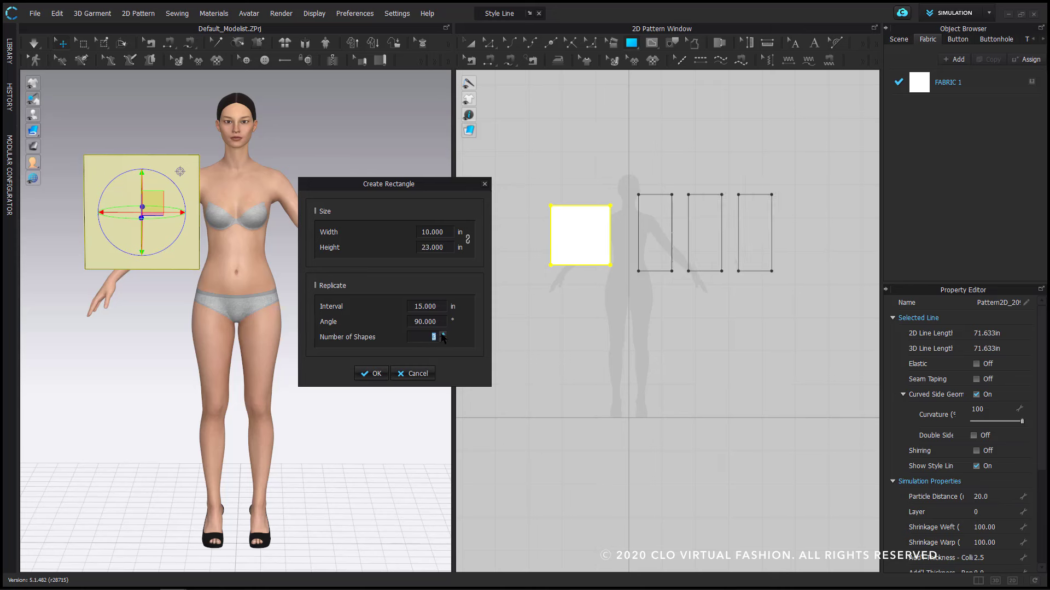
left_click(414, 306)
type("3")
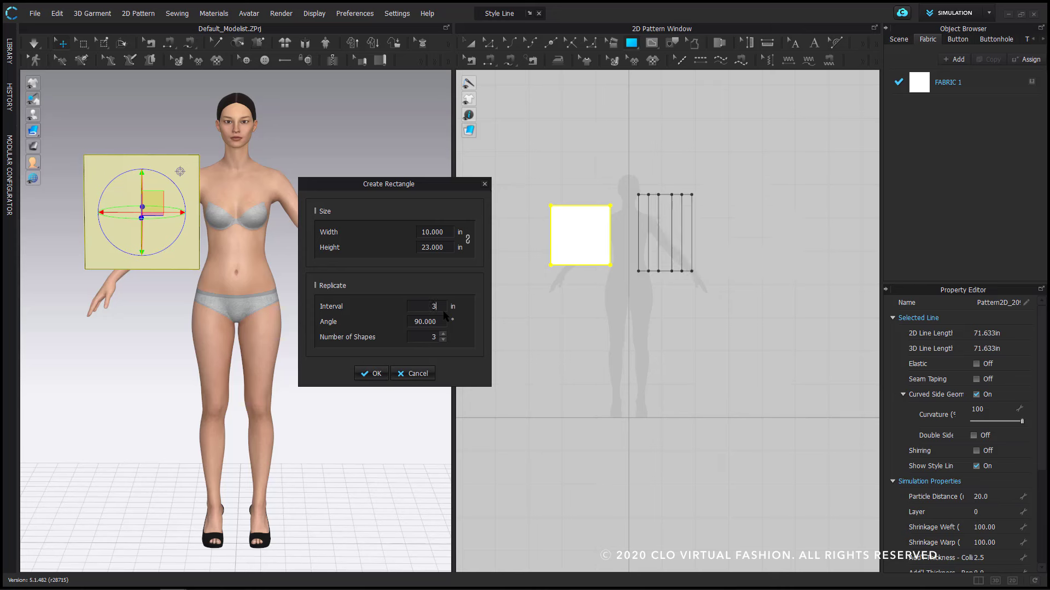
type("20")
- Set the replication angle of the rectangles to 20 degrees
left_click(427, 322)
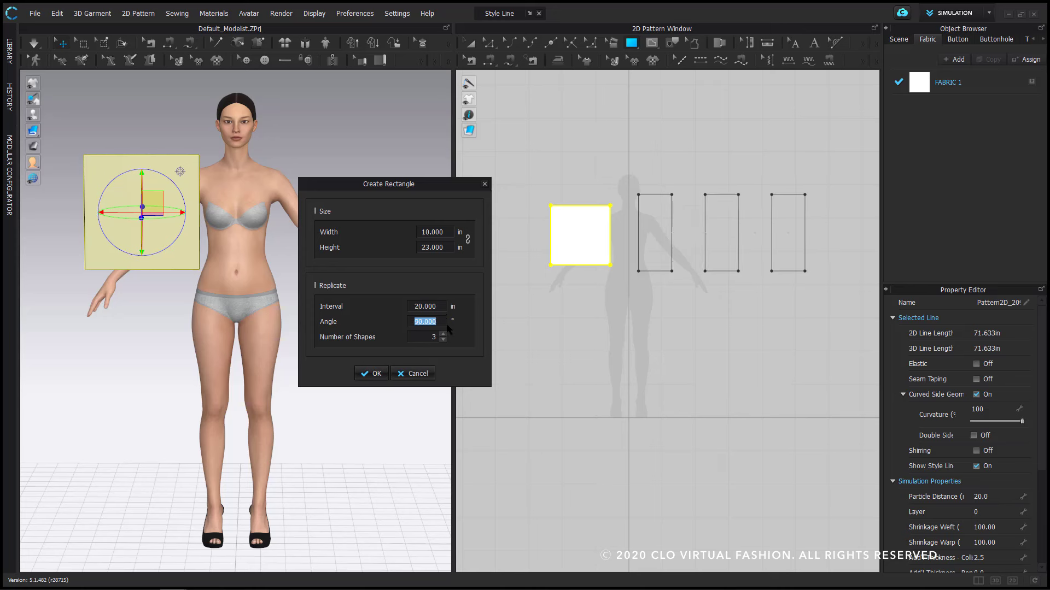
type("40")
key("BackSpace")
key("BackSpace")
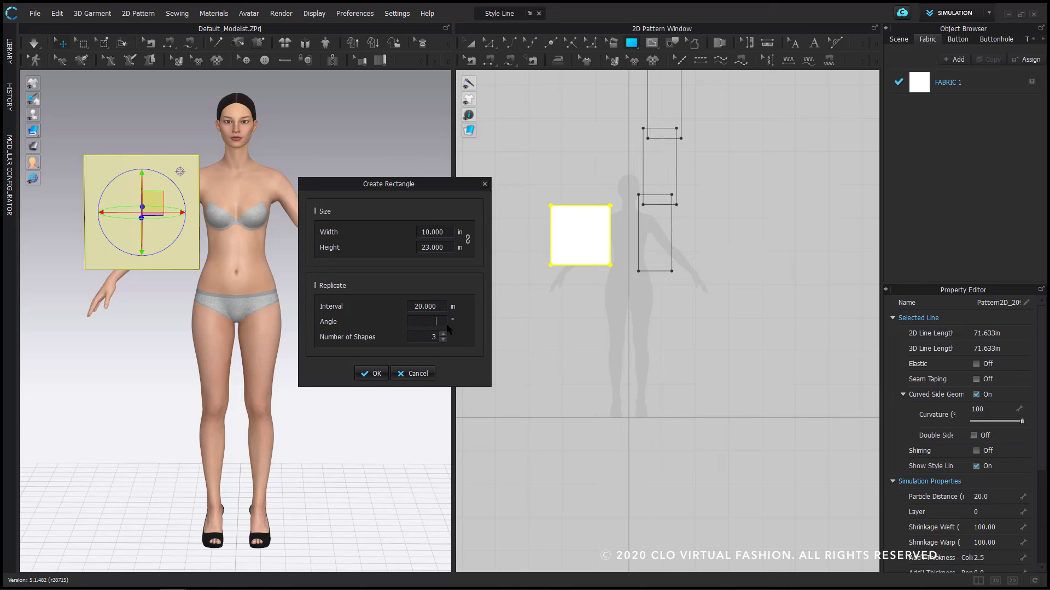
type("20")
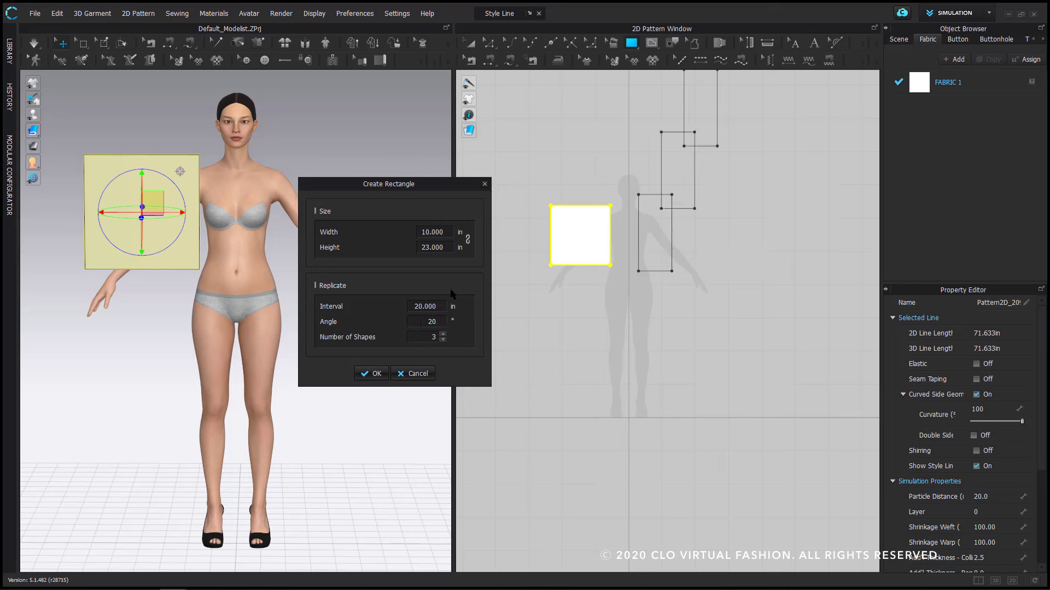
- Reduce the number of shapes to 1 and create the 10 by 23 in rectangle
left_click(433, 335)
left_click(443, 339)
left_click(443, 339)
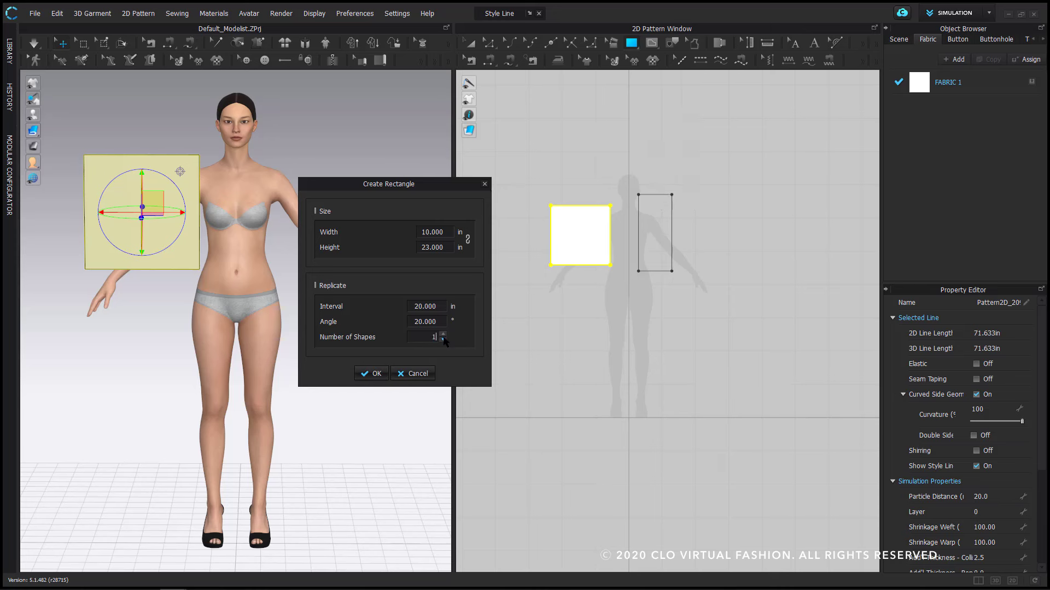
left_click(373, 374)
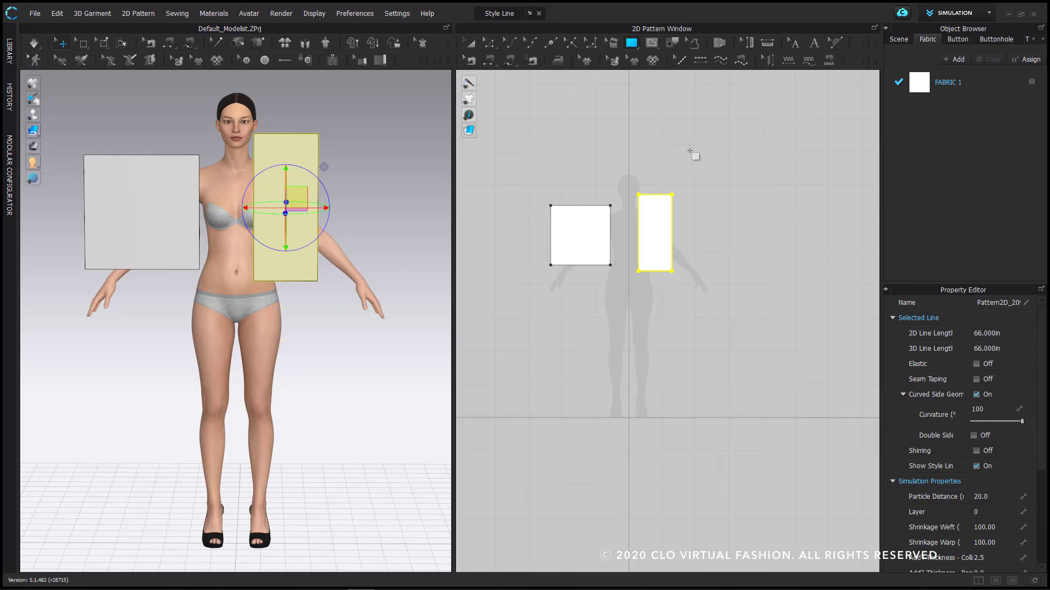
- Draw a freehand circle with the Ellipse tool below the square, with a circumference of about 72 in
left_click(631, 43)
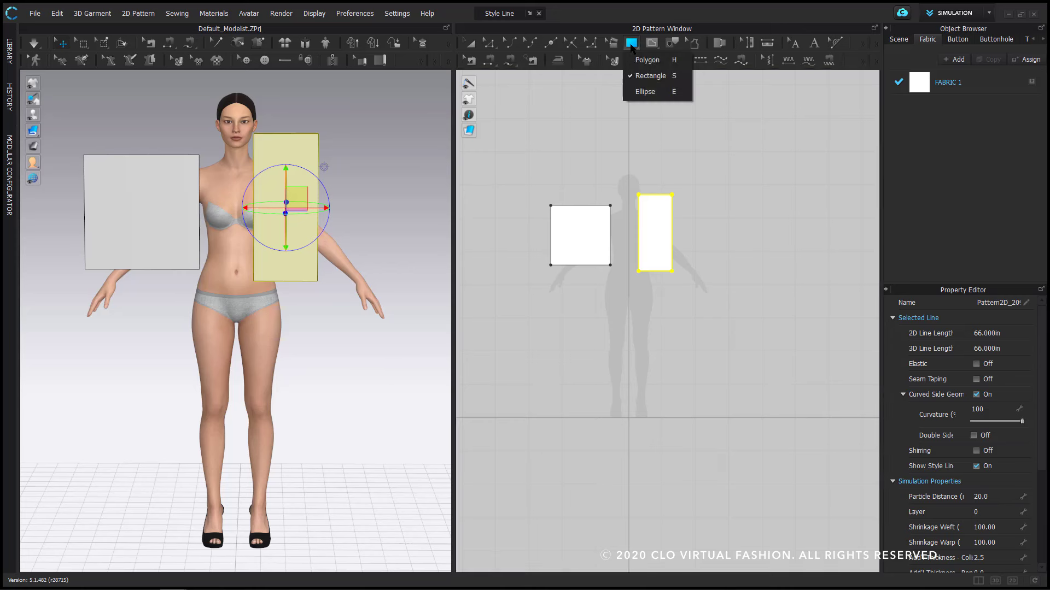
left_click(646, 92)
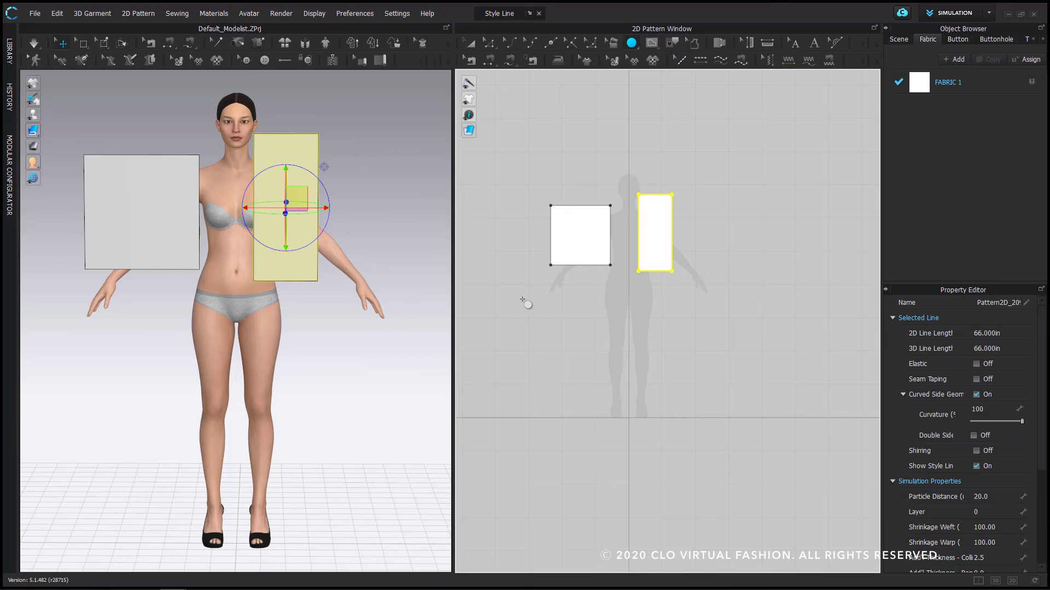
left_click_drag(528, 297, 582, 348)
left_click_drag(613, 388, 596, 374)
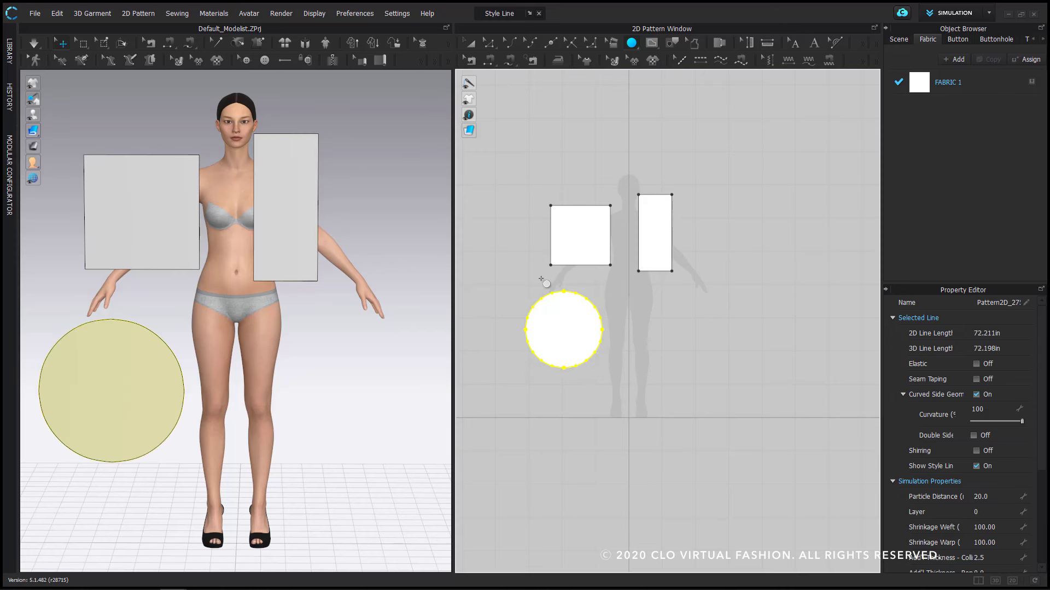
- Place a second ellipse below the tall rectangle and set its diameter to 90 in wide and 90 in high
left_click(668, 325)
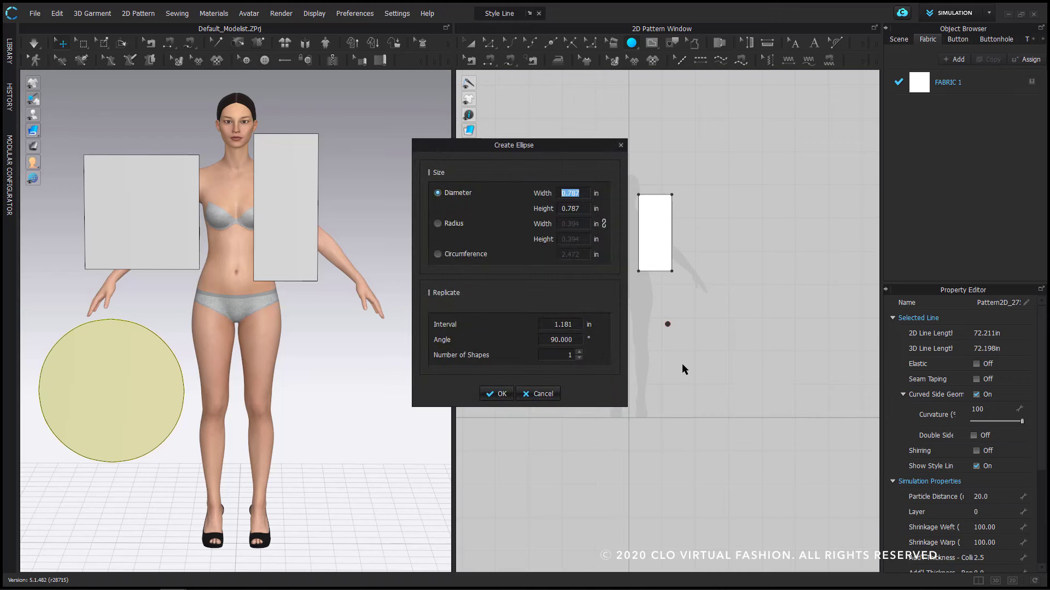
left_click_drag(571, 151, 411, 184)
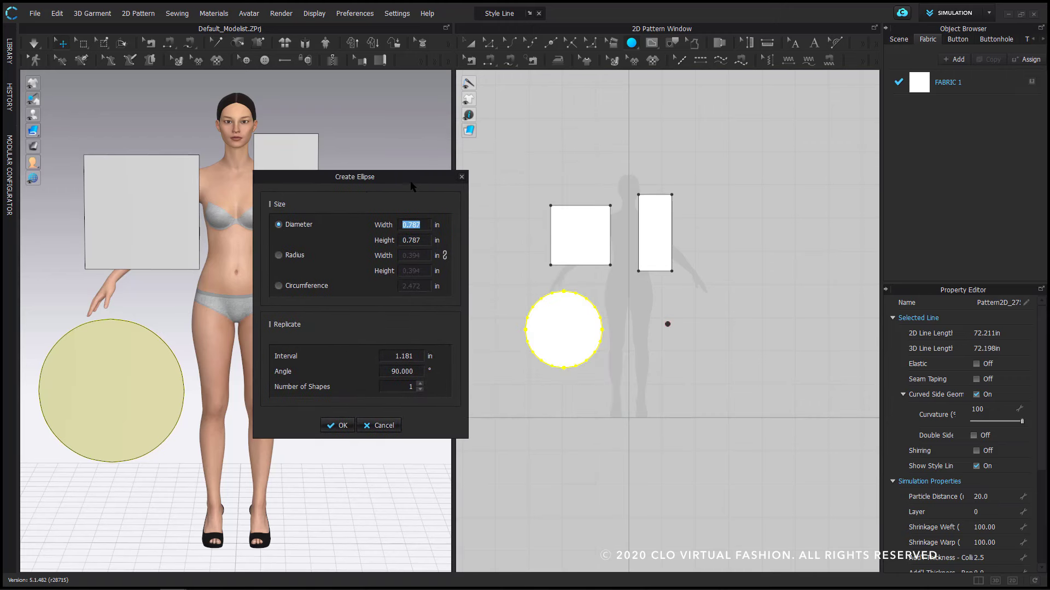
left_click(282, 287)
left_click(279, 256)
left_click(295, 226)
type("90")
key("Tab")
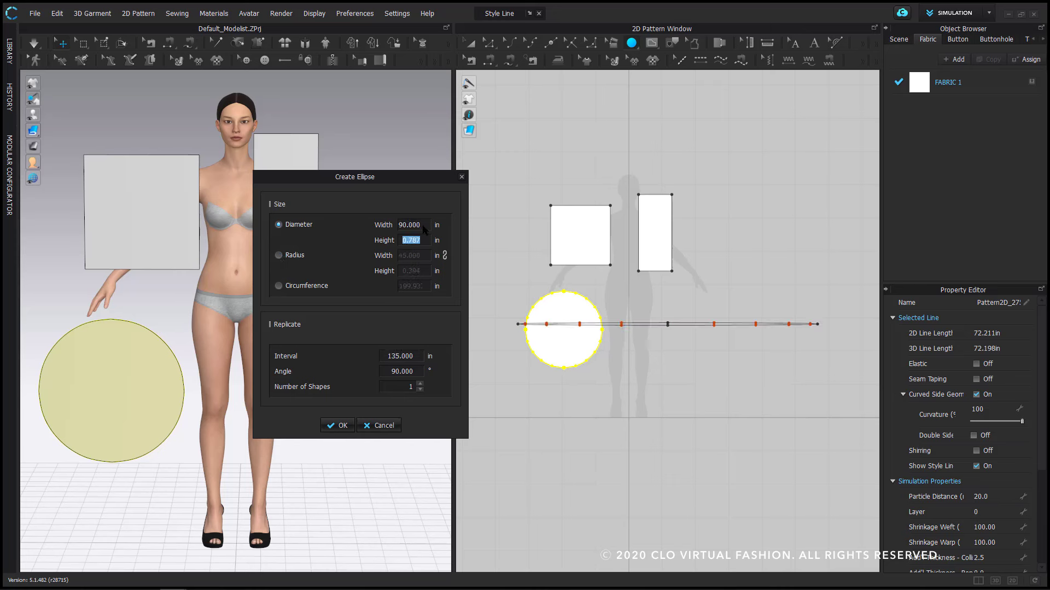
type("90")
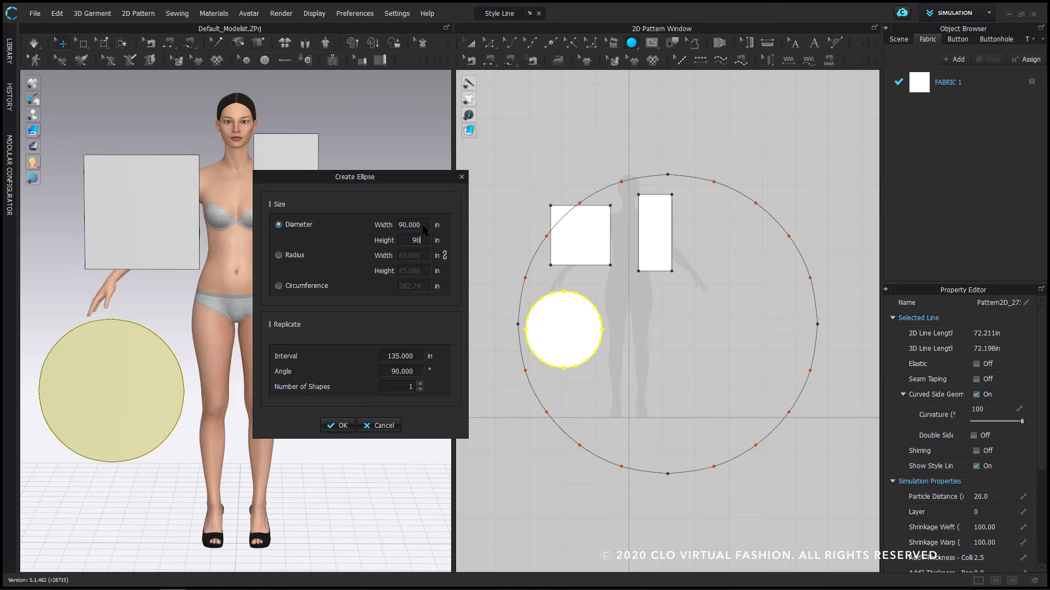
- Define the ellipse by radius, with a width and height of 60 in each
left_click(279, 256)
type("60")
key("Tab")
type("60")
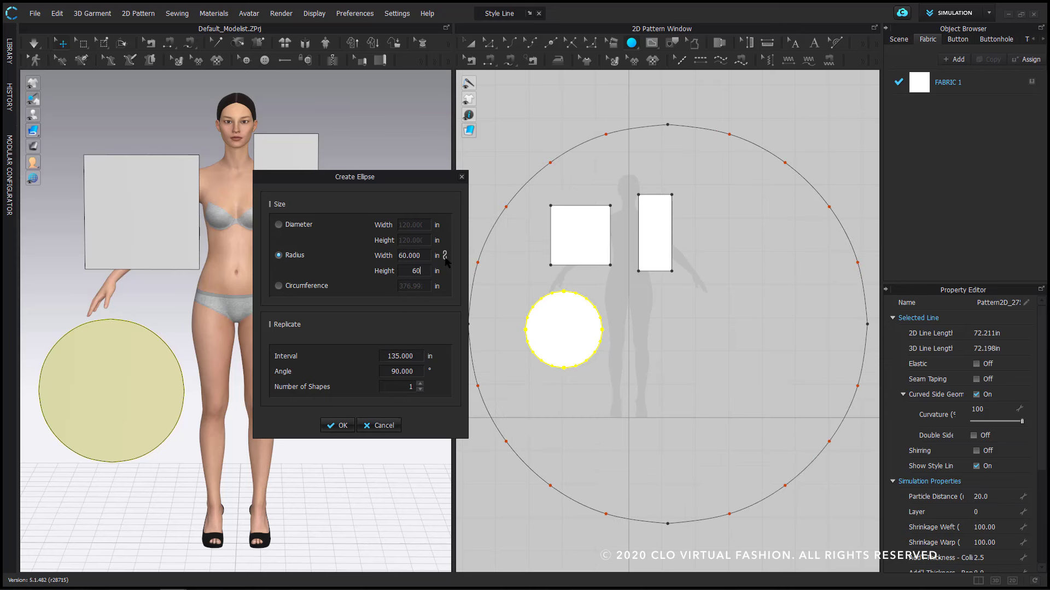
- Define the ellipse by a circumference of 60 in and create the circle
left_click(280, 288)
type("60")
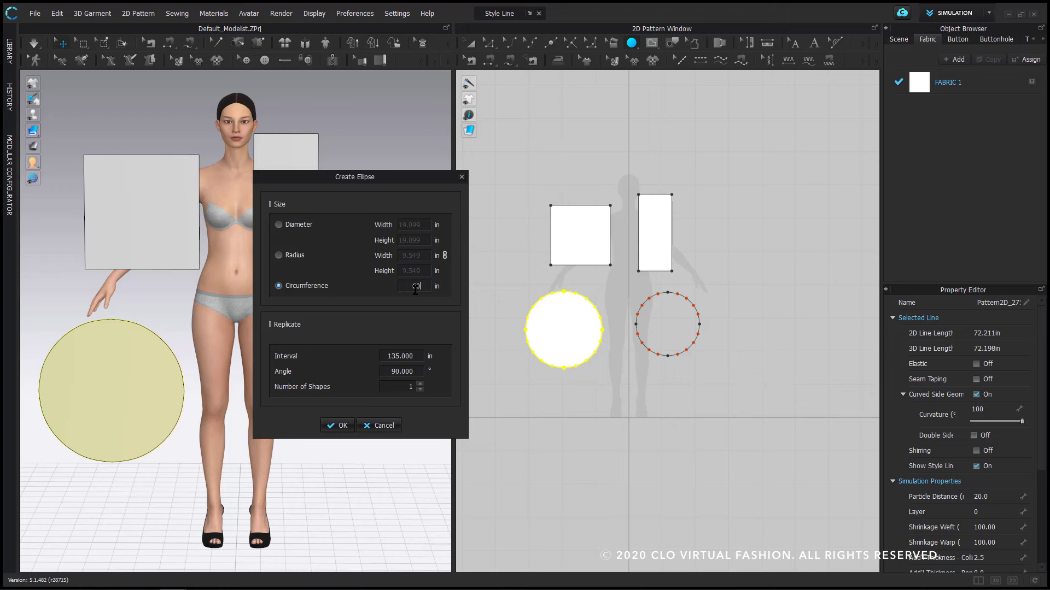
left_click(335, 426)
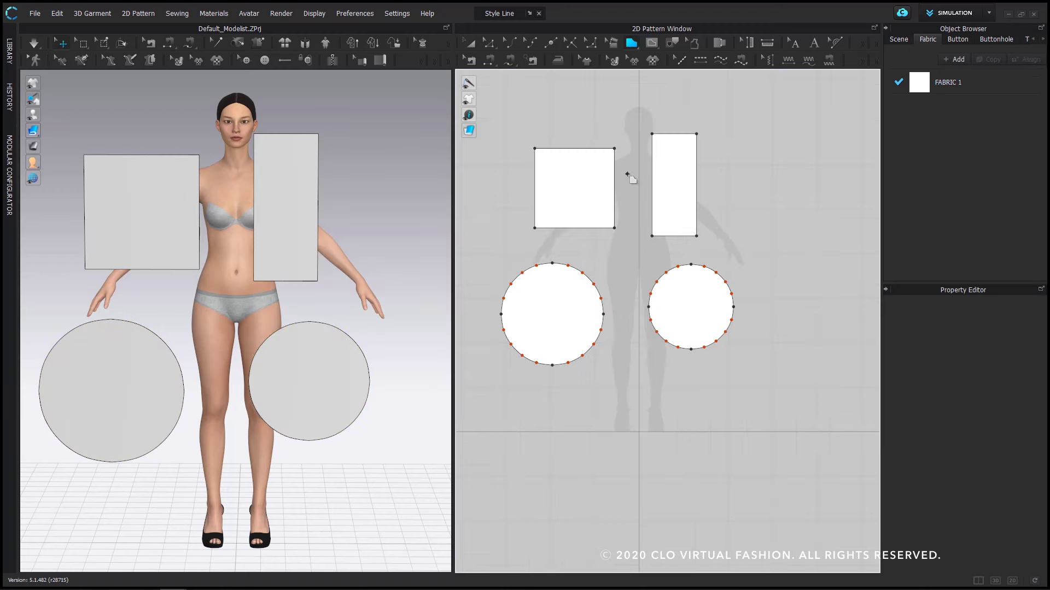
- Delete both rectangles and both circles from the 2D pattern area
left_click(469, 43)
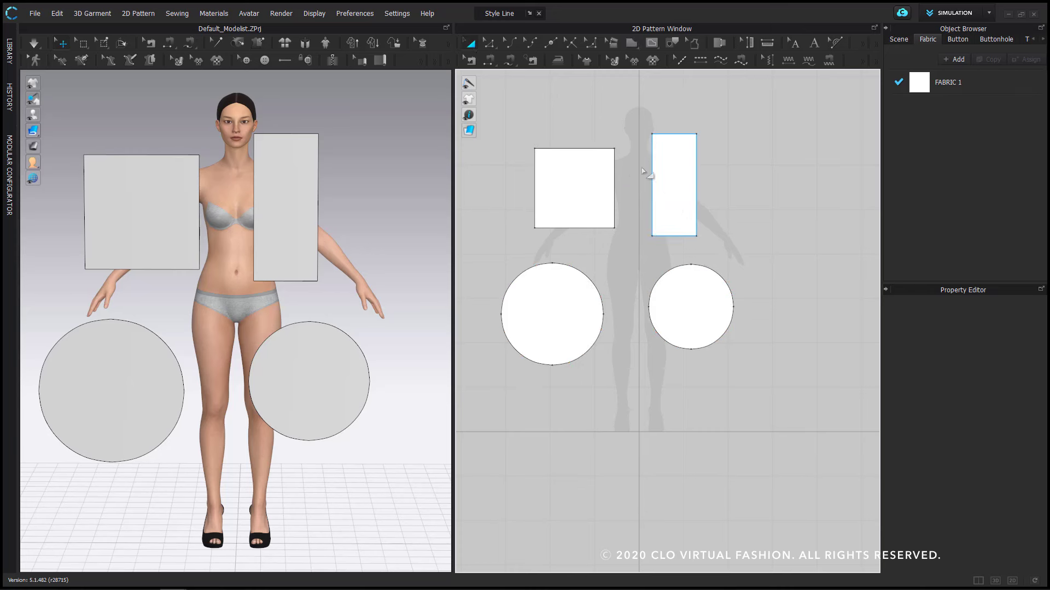
left_click(574, 181)
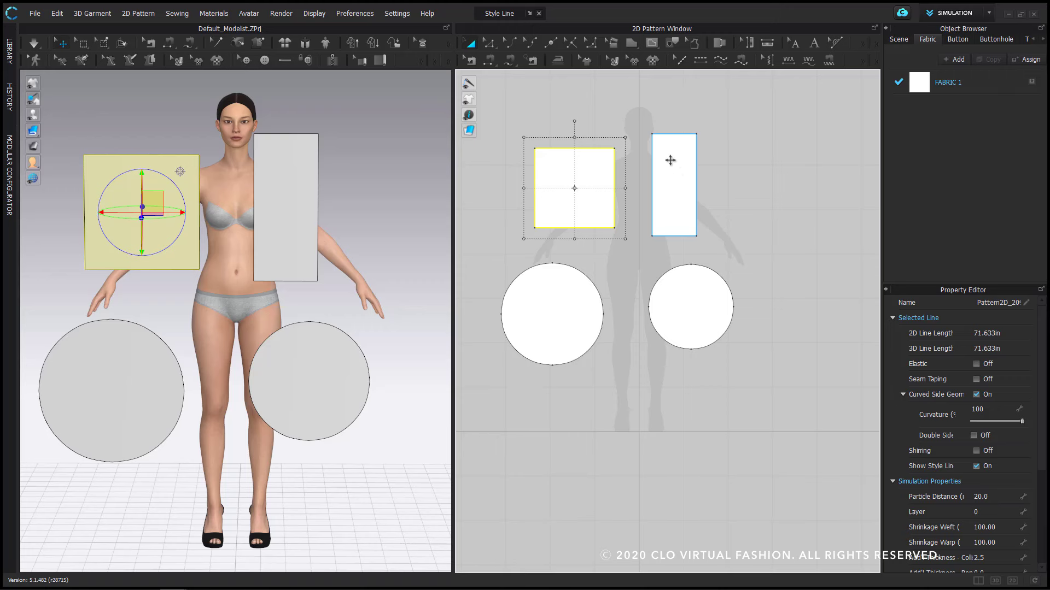
left_click(673, 170, "shift")
left_click(691, 292, "shift")
left_click(570, 306, "shift")
key("Delete")
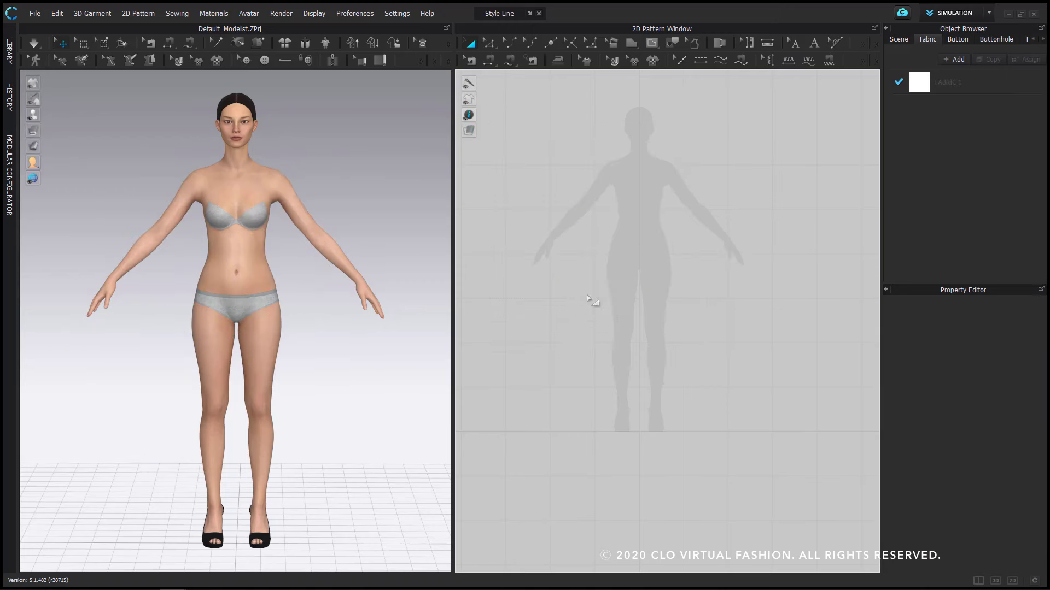
- Start a polygon pattern at the silhouette's centre chest with a neckline edge about 6.5 in long up to the side of the neck
left_click(636, 43)
left_click(637, 58)
scroll(658, 158, "up", 3)
left_click(632, 44)
left_click(640, 59)
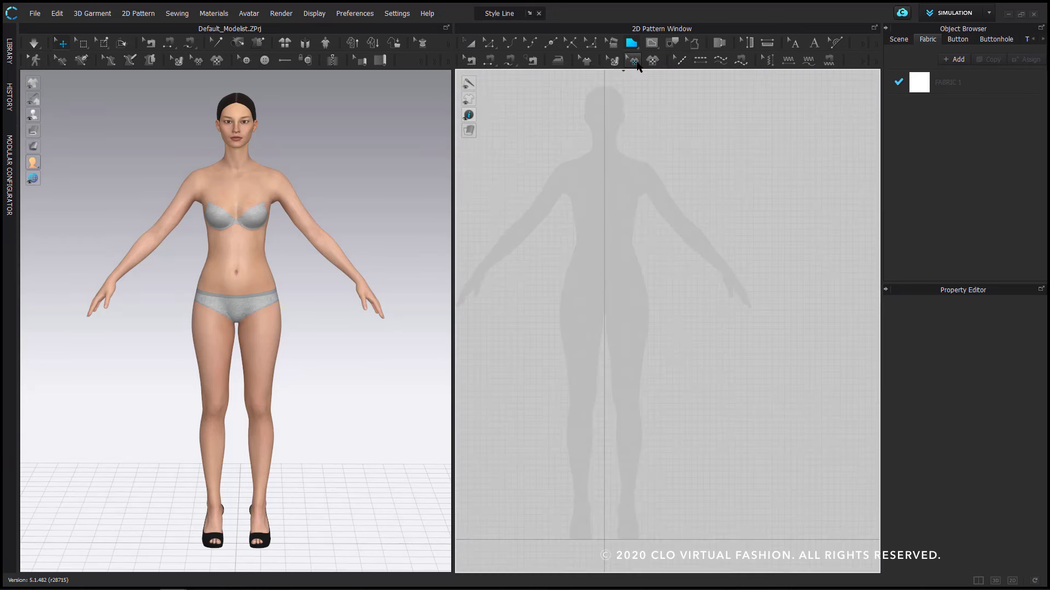
left_click(609, 186)
scroll(620, 153, "up", 2)
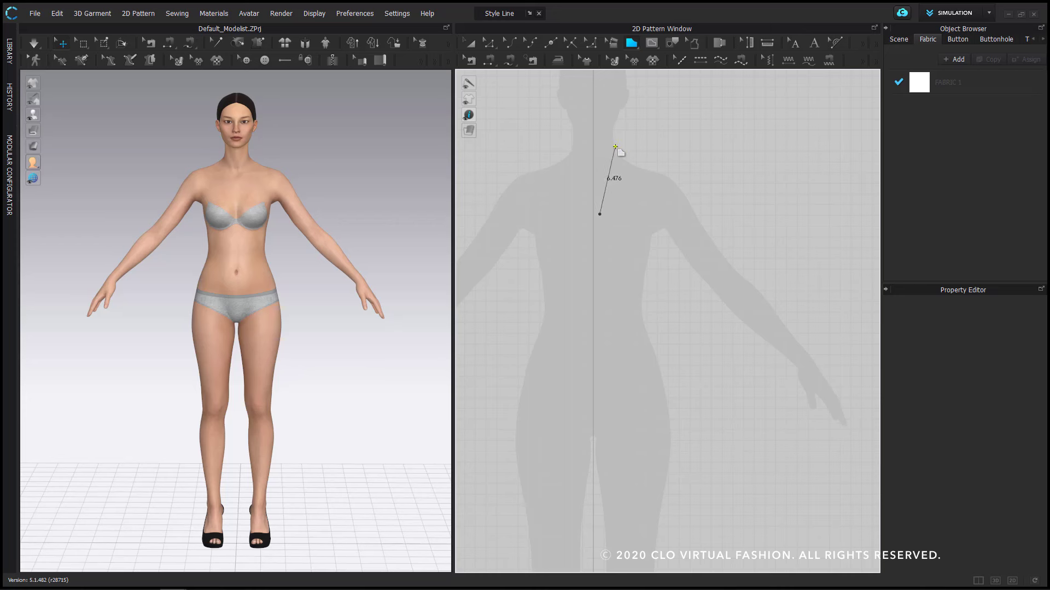
left_click(615, 147)
- Add a shoulder edge about 5.1 in long and two curve points that shape the armhole
left_click(666, 168)
left_click(648, 207, "ctrl")
left_click(648, 245, "ctrl")
left_click(670, 248)
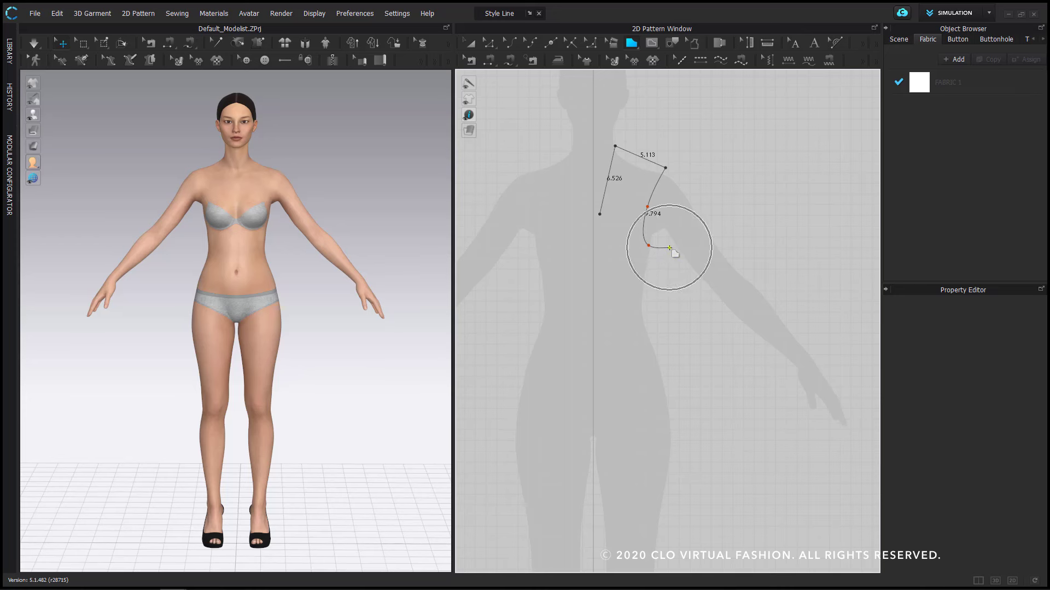
left_click(689, 291, "ctrl")
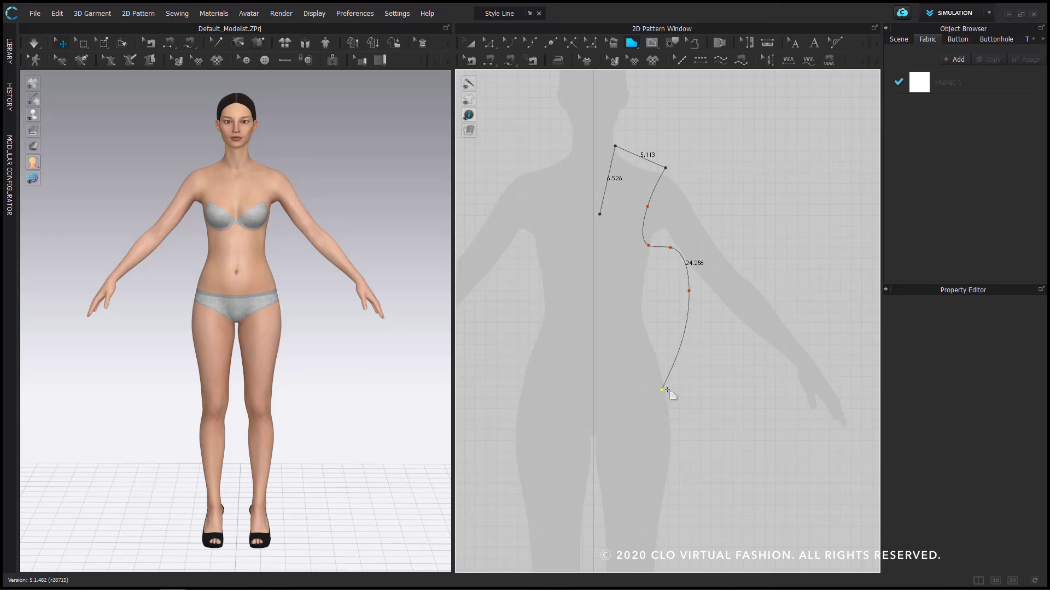
left_click(707, 373, "ctrl")
left_click(793, 407, "ctrl")
key("BackSpace")
- End the armhole curve, about 9.5 in long, at the underarm and draw a straight, flared side seam about 18 in long
left_click(666, 249)
left_click(705, 438)
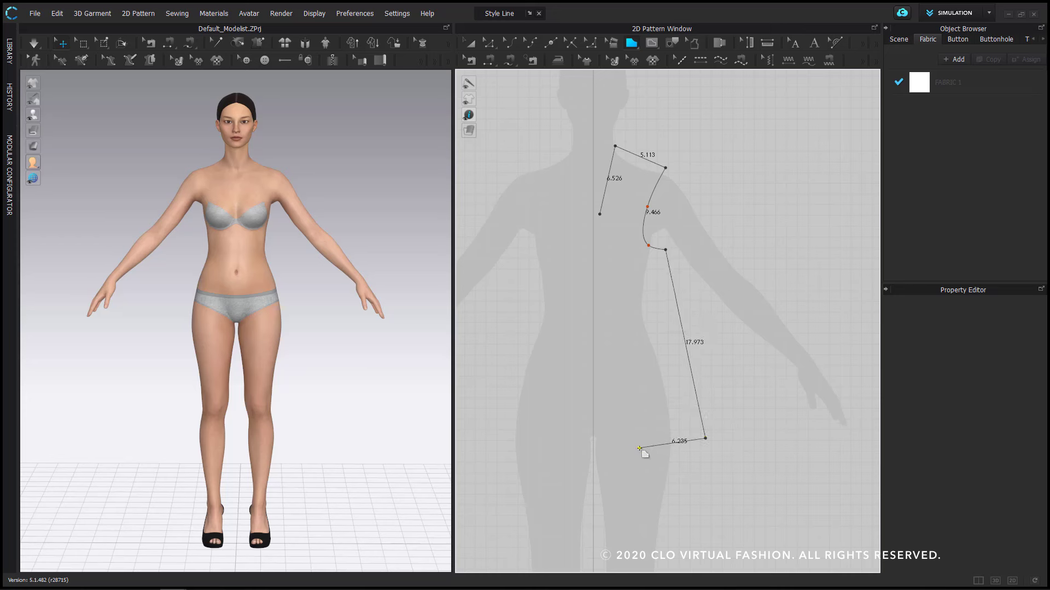
- Draw a curved hem about 9.9 in long and close the pattern with a vertical centre edge about 21.6 in long
left_click(639, 448, "ctrl")
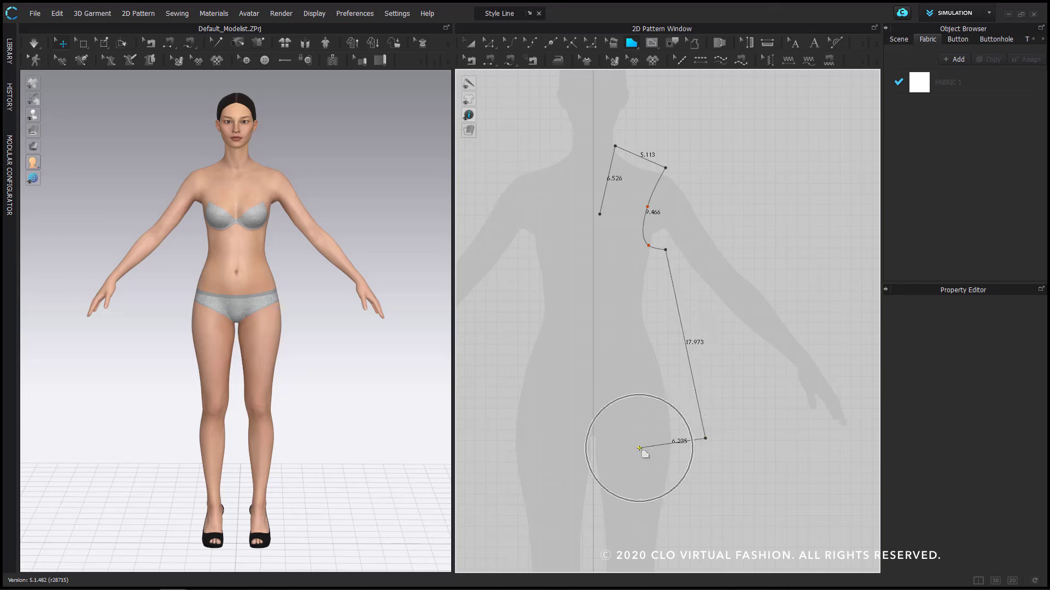
left_click(599, 446)
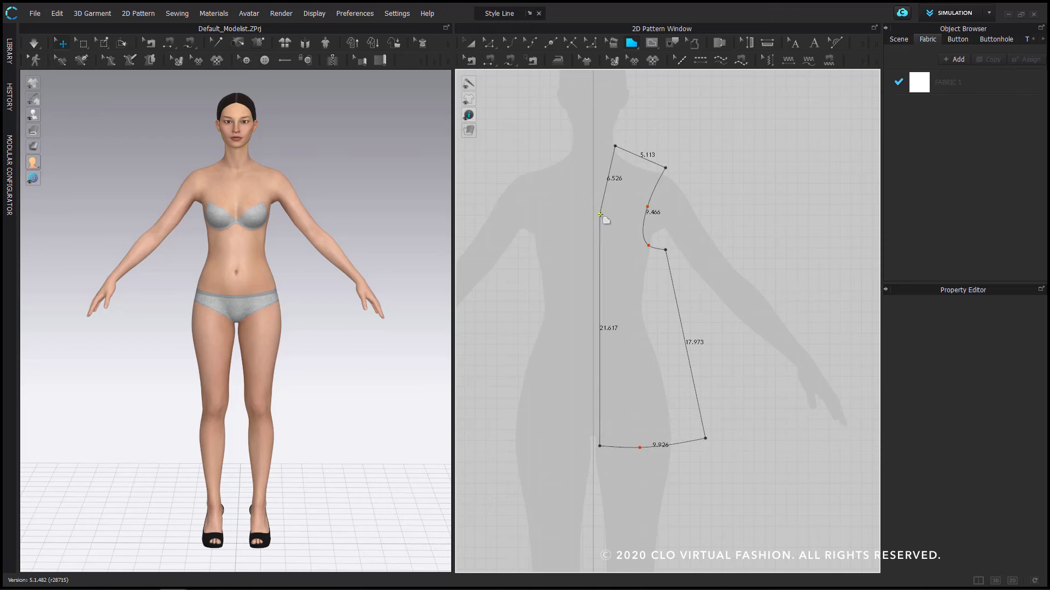
left_click(599, 214)
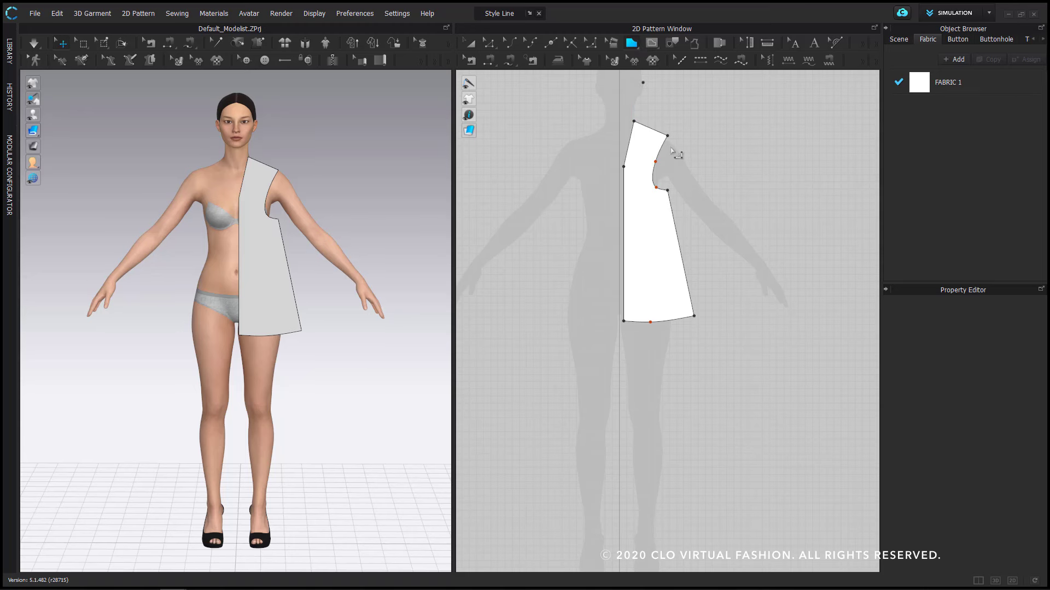
middle_click_drag(661, 163, 666, 178)
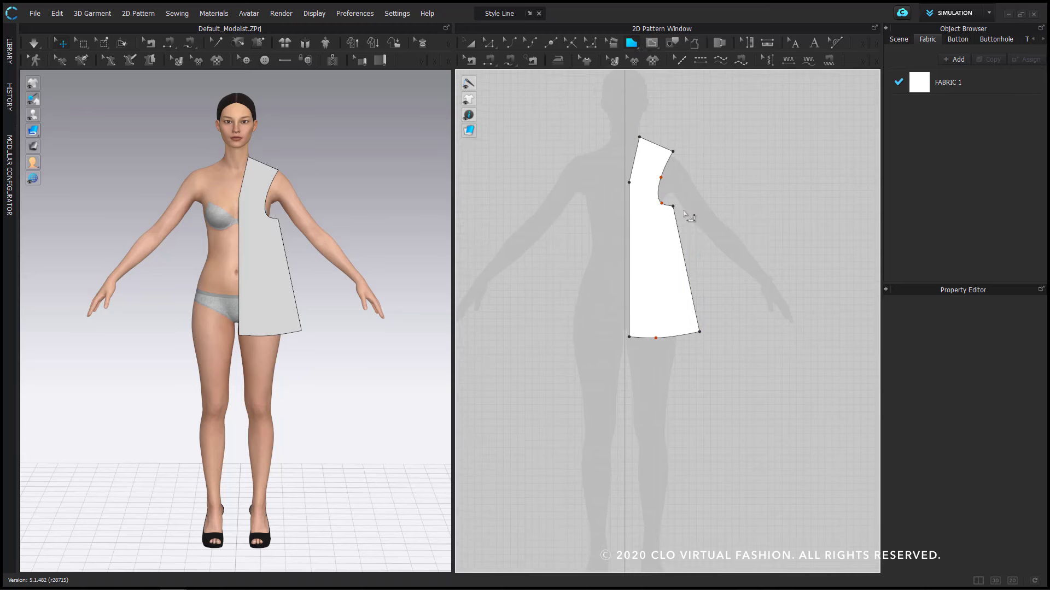
scroll(684, 213, "up", 3)
right_click_drag(685, 213, 649, 247)
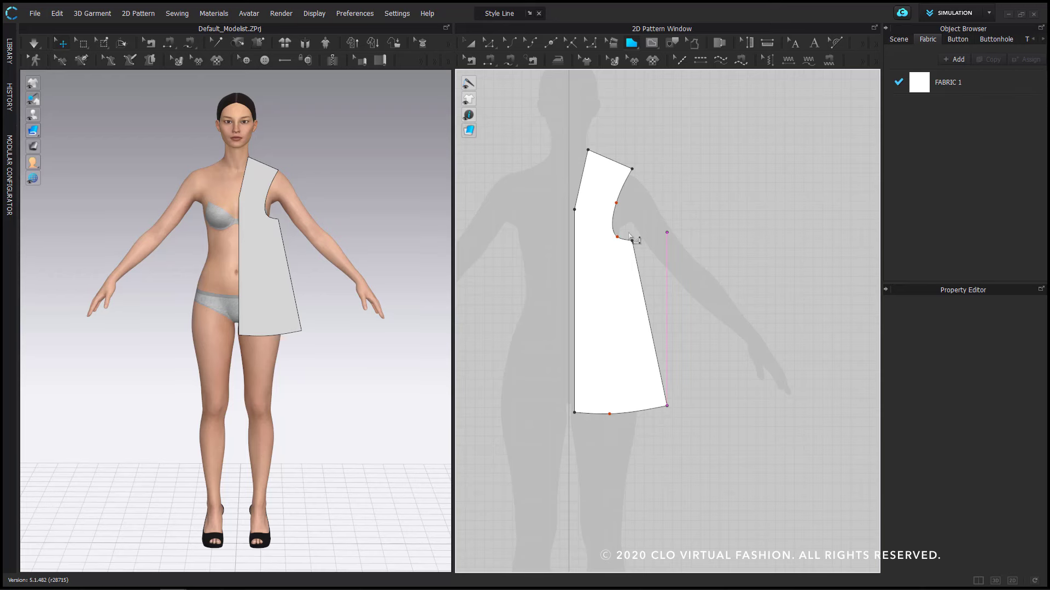
- Move the half bodice pattern clear of the silhouette's right side and reset the 3D arrangement to match the 2D layout
scroll(624, 236, "down", 4)
key("a")
left_click_drag(654, 232, 808, 231)
scroll(674, 215, "up", 2)
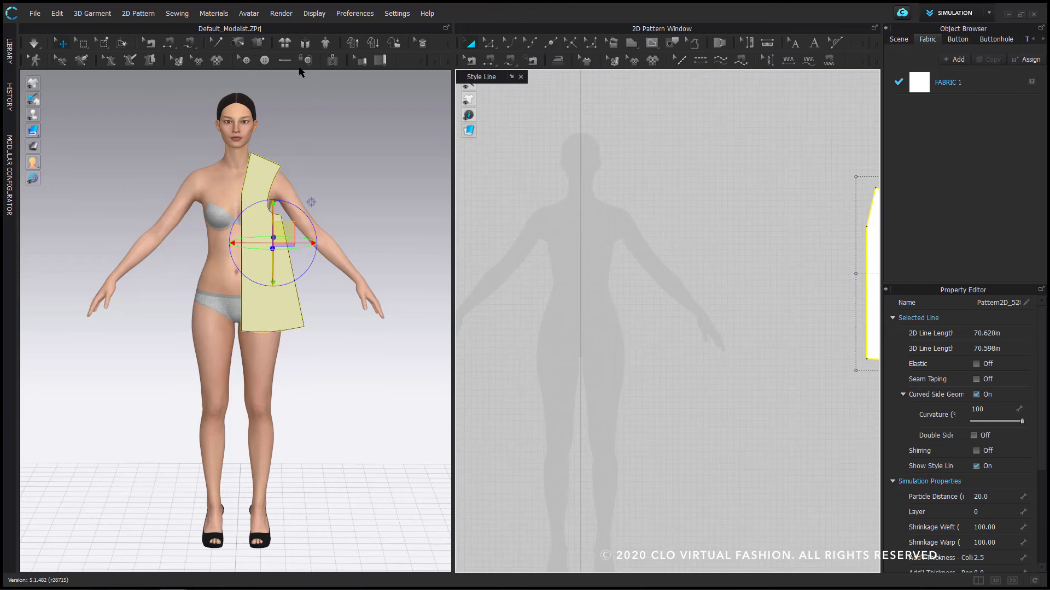
left_click(284, 43)
scroll(382, 249, "down", 2)
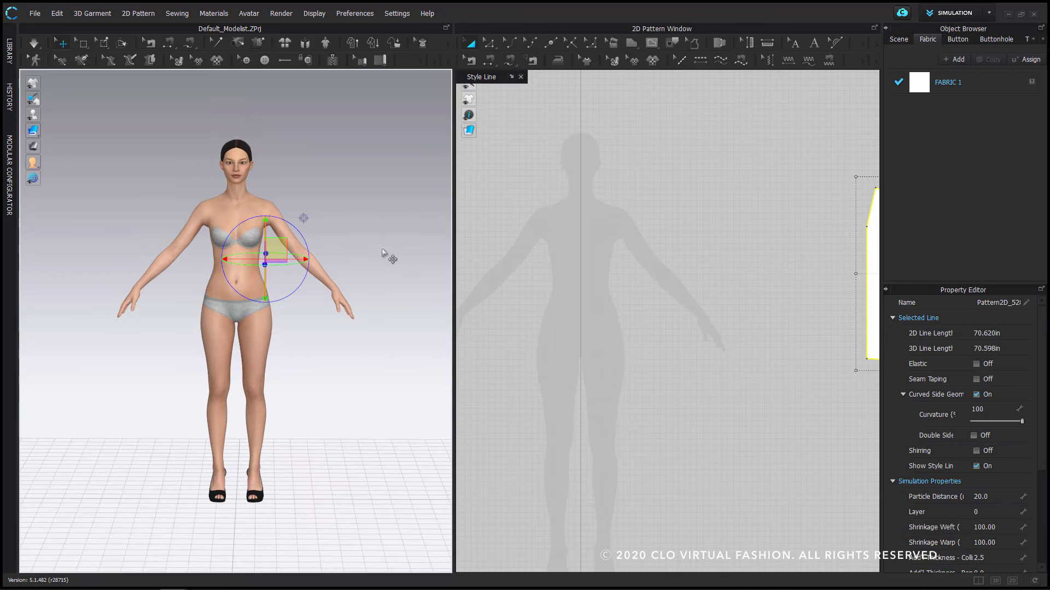
scroll(382, 252, "down", 2)
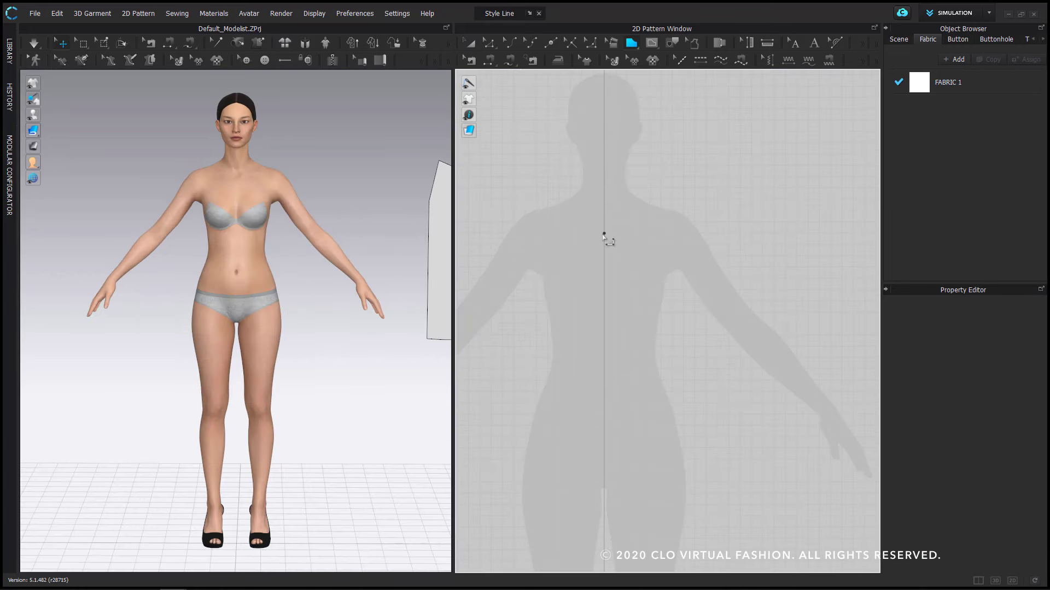
- Start a new polygon on the silhouette's centre line at chest height and enter an exact length of 1 in for its horizontal first edge
scroll(608, 234, "up", 2)
scroll(599, 235, "up", 1)
left_click(599, 233)
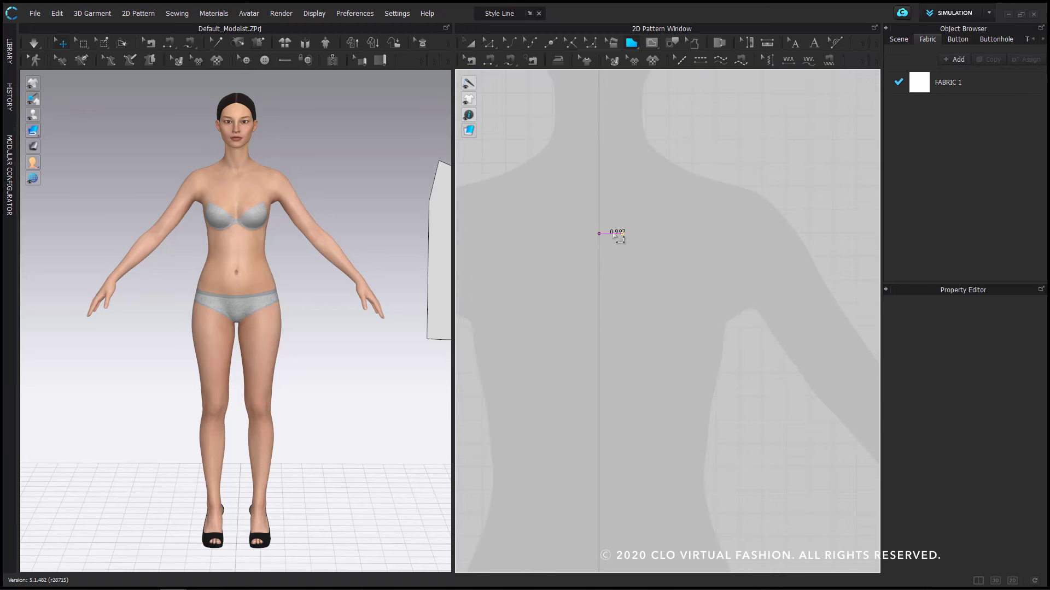
key("shift")
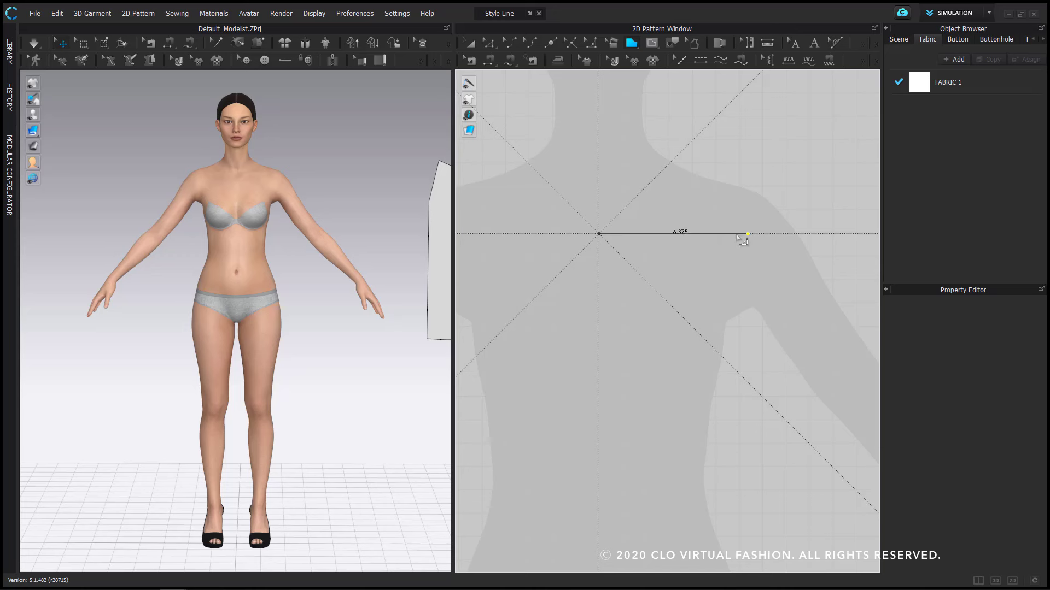
right_click(619, 237)
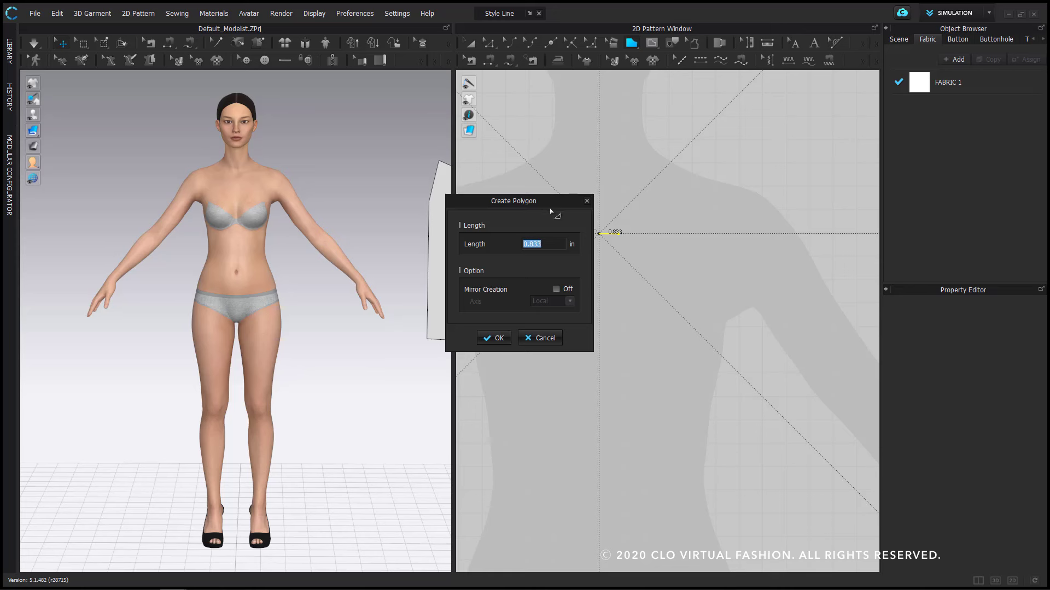
type("1")
left_click(499, 339)
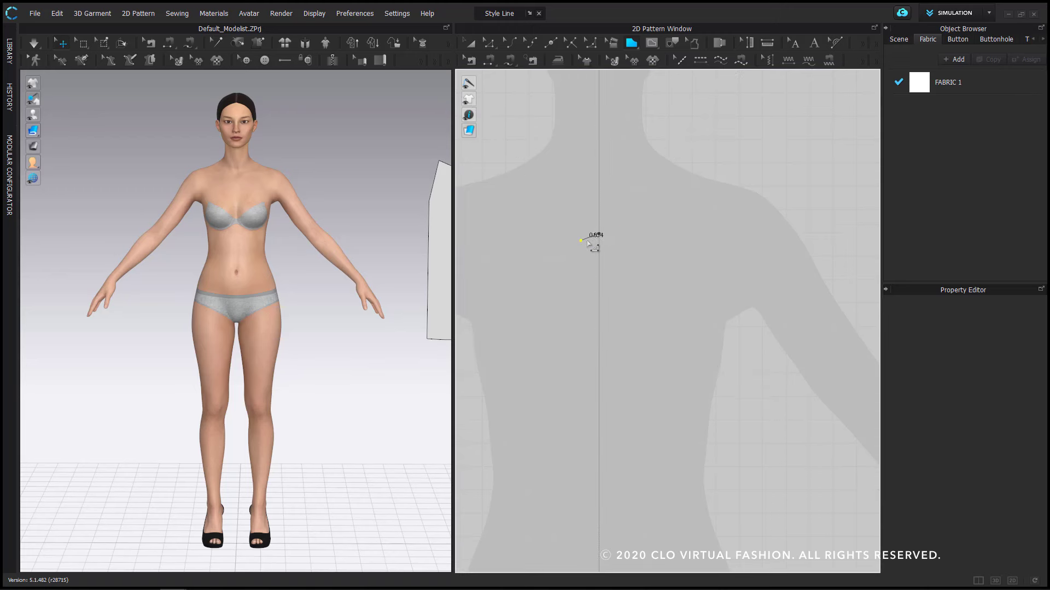
right_click(619, 235)
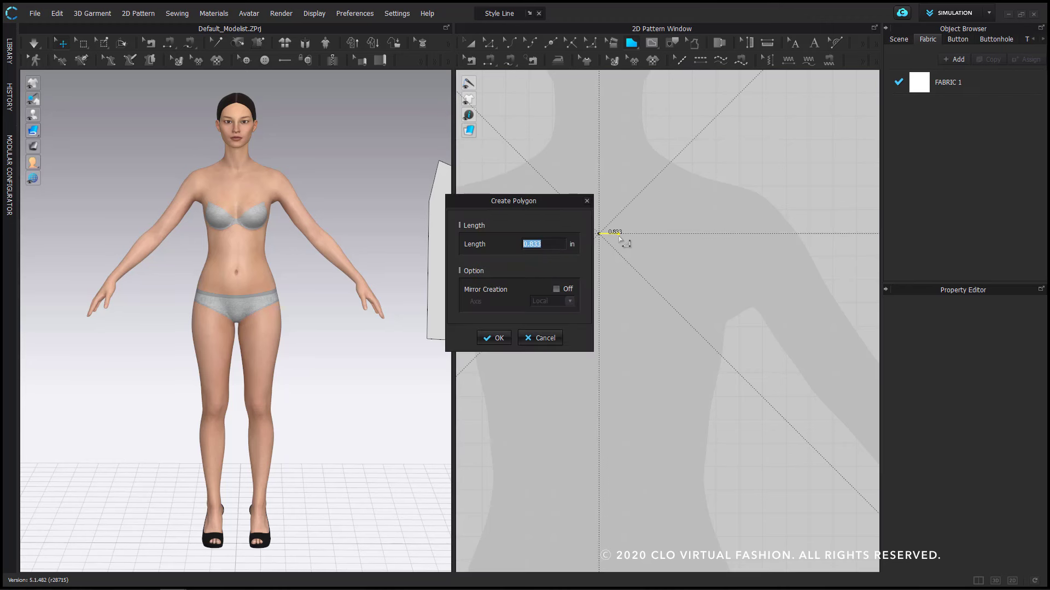
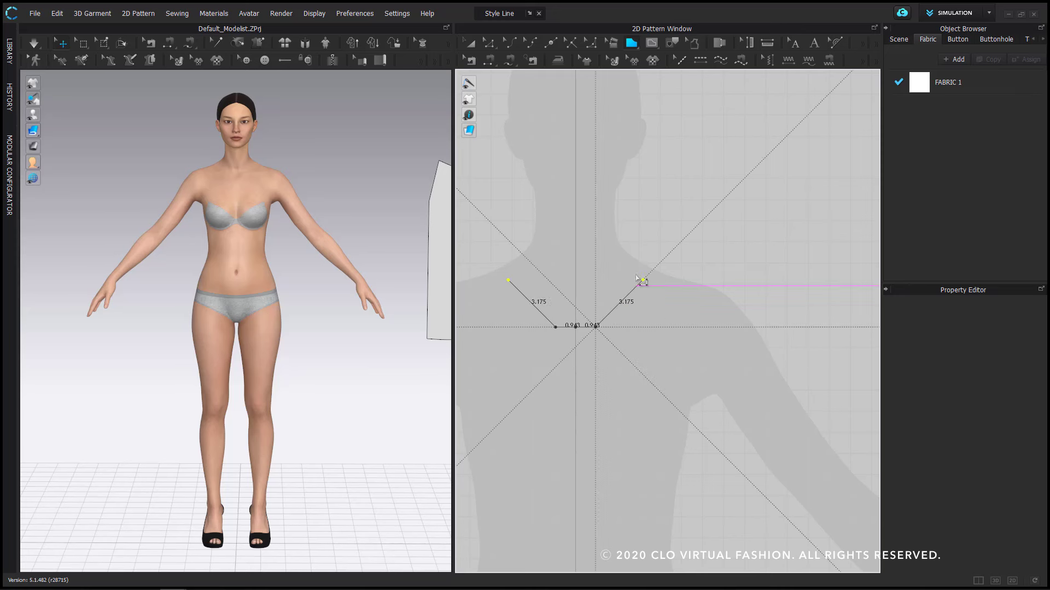
- Draw a curved neckline about 4.3 in long up to the base of the neck and add a shoulder edge exactly 3 in long
left_click(634, 311, "ctrl")
left_click_drag(652, 263, 698, 283)
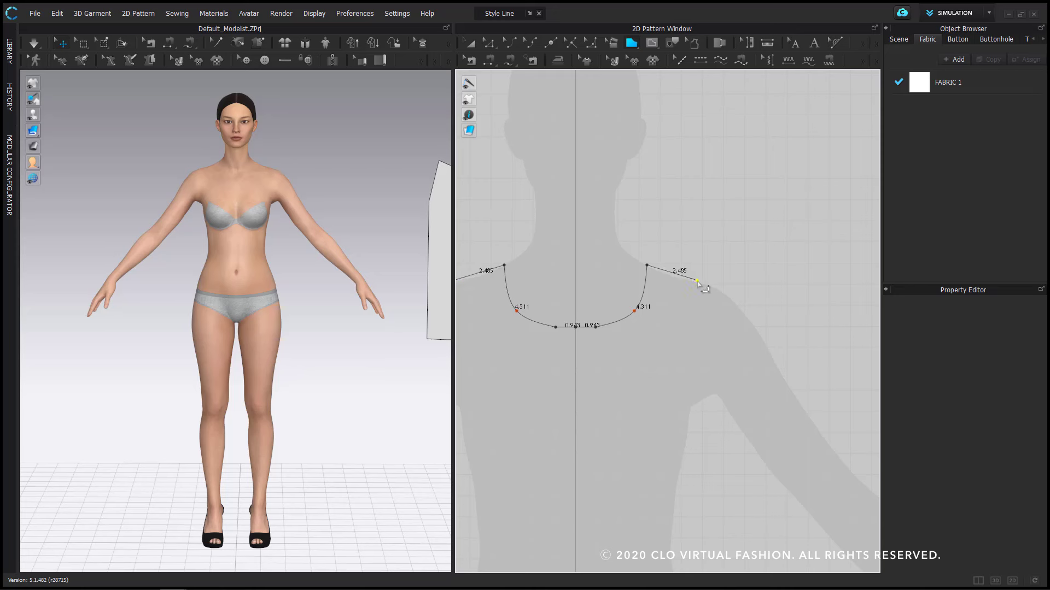
left_click(697, 282)
right_click(698, 284)
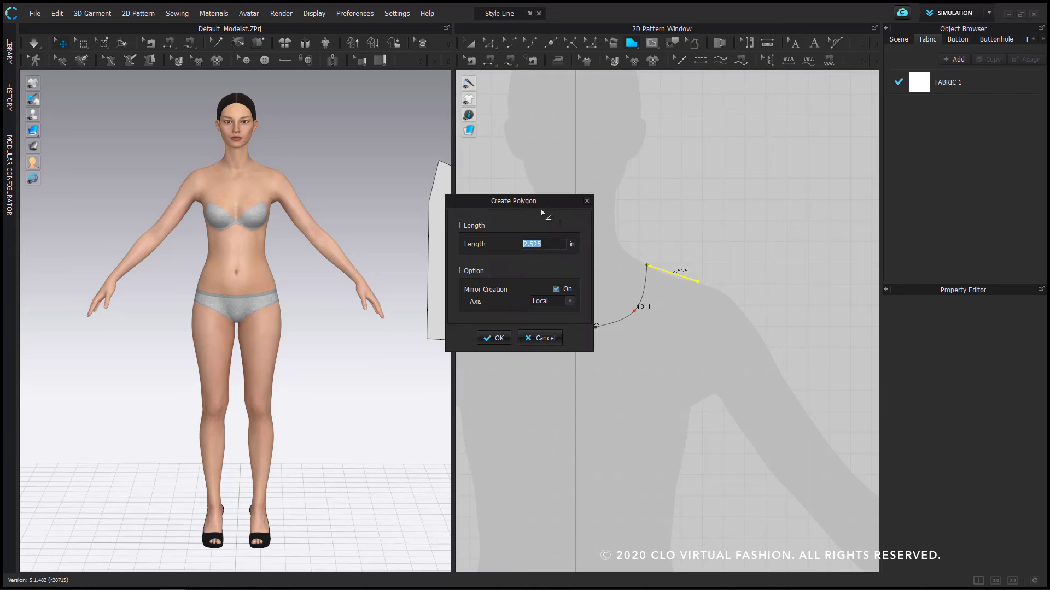
type("40")
left_click(495, 338)
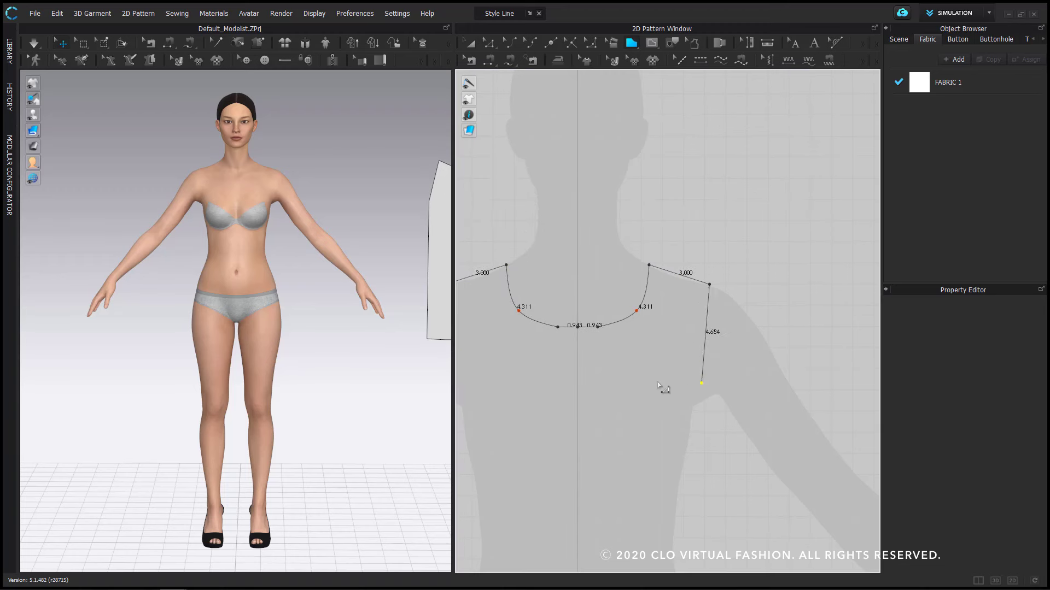
- Draw the curved armhole, about 8.7 in long, from the shoulder tip to just outside the silhouette's underarm
left_click(677, 344, "ctrl")
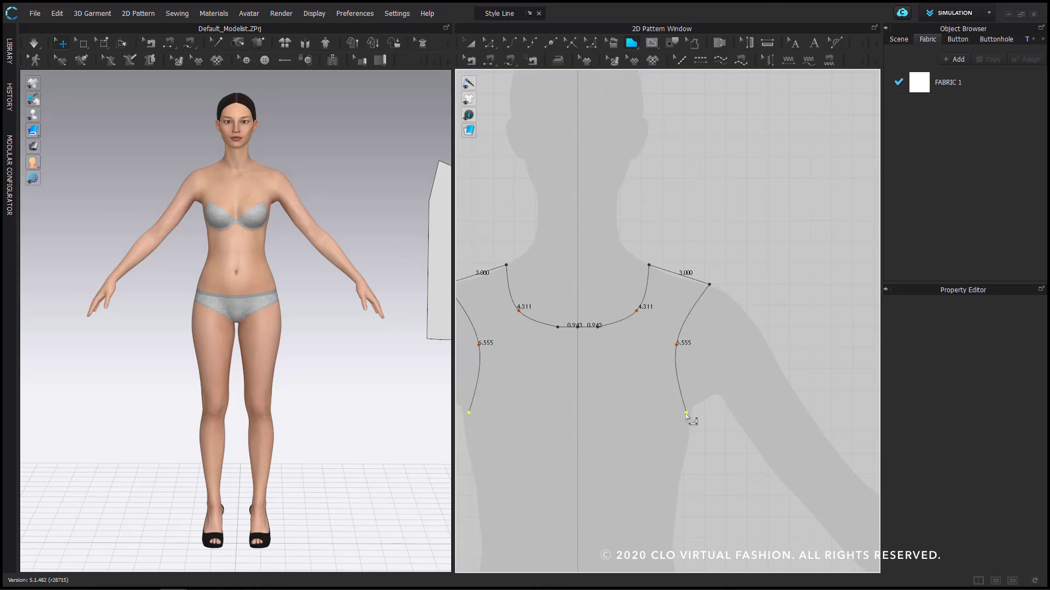
left_click(679, 409, "ctrl")
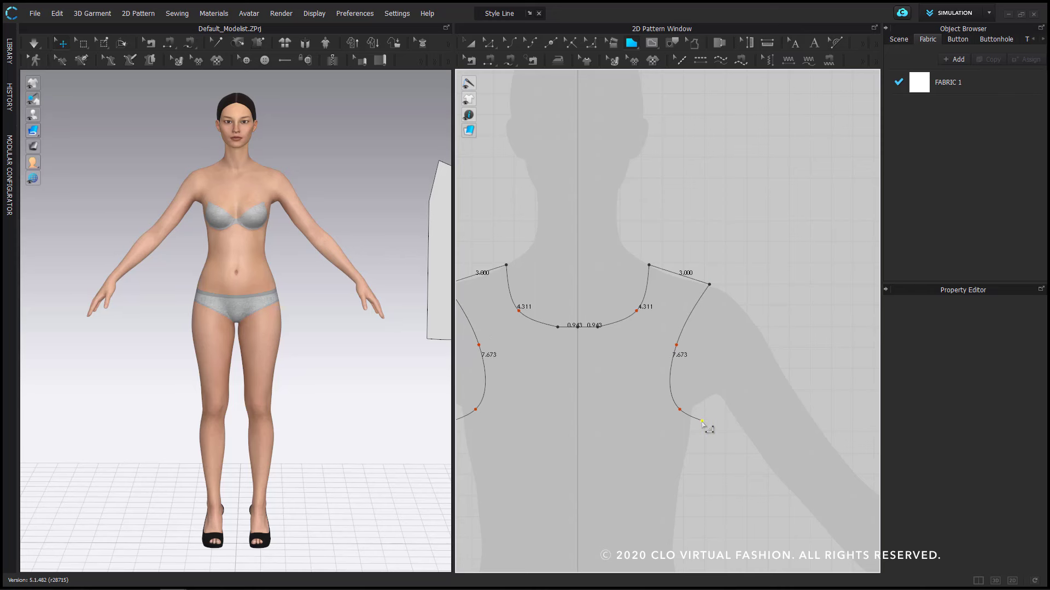
left_click(701, 421, "ctrl")
left_click(723, 423)
- Draw a straight side seam flaring outward from the underarm with an exact length of 30 in
scroll(723, 425, "down", 5)
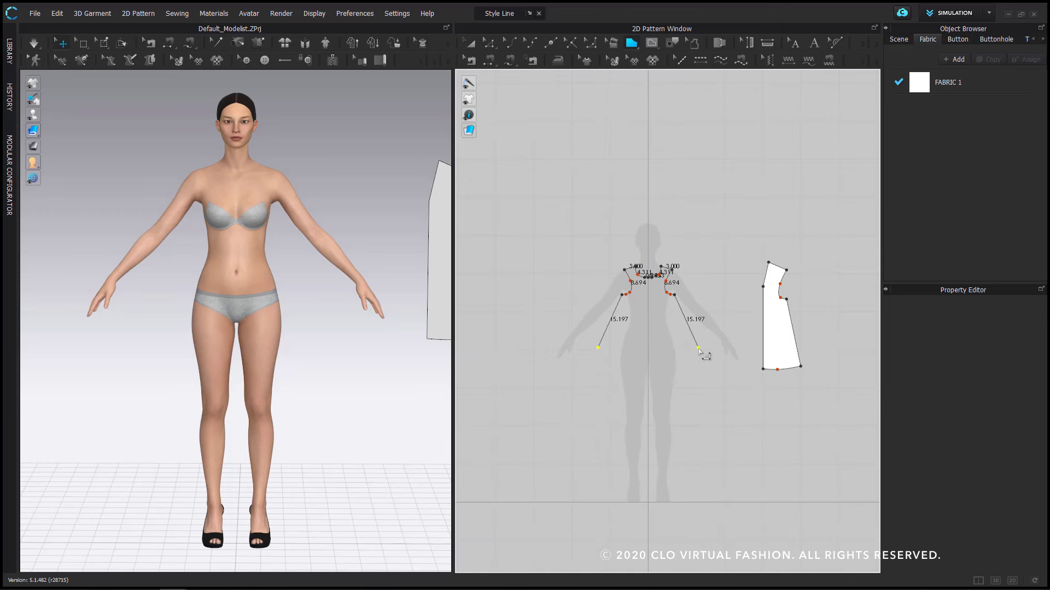
right_click(699, 350)
type("30")
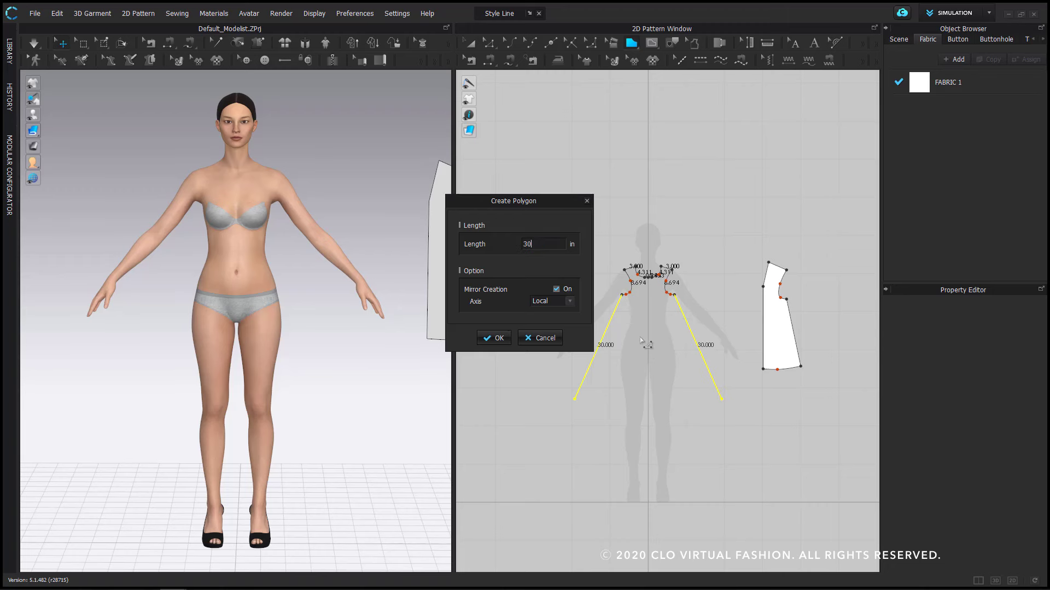
key("Return")
- Draw a straight hem edge about 19.7 in long to the centre line and complete the mirrored dress pattern
scroll(675, 403, "down", 5)
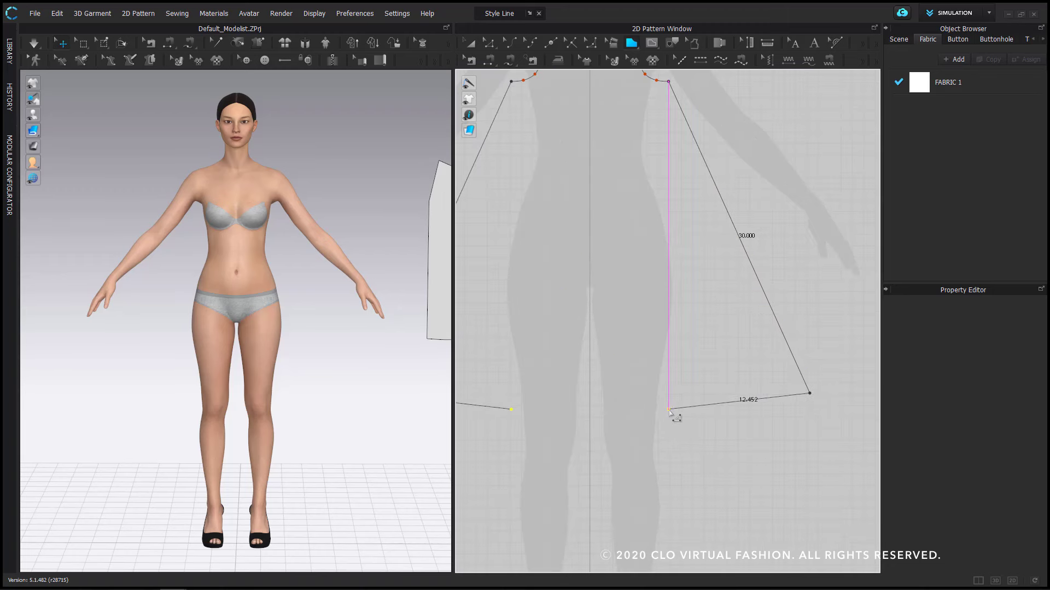
scroll(666, 411, "up", 4)
scroll(667, 414, "up", 3)
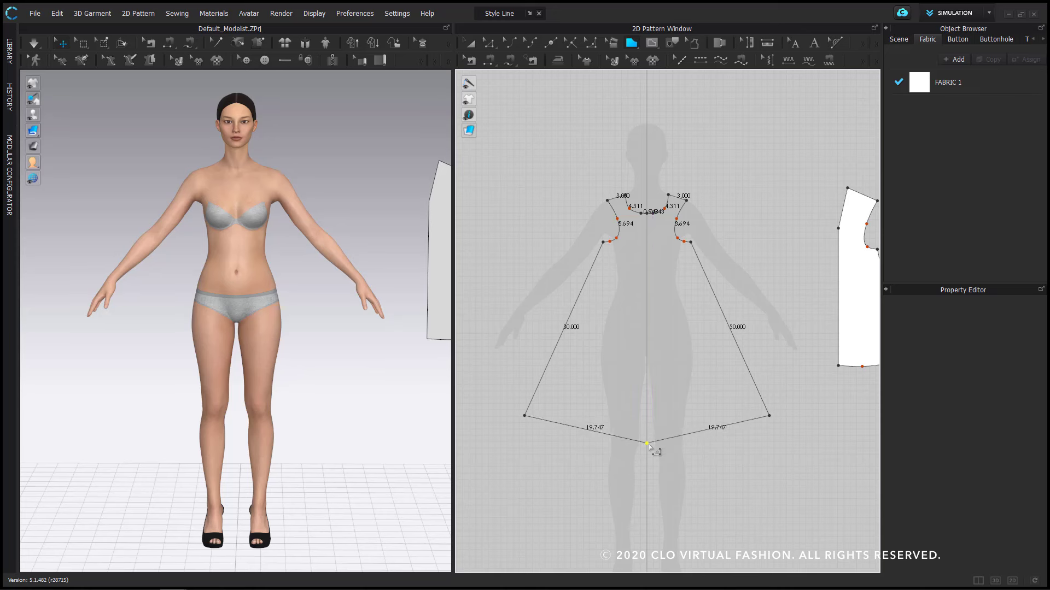
key("Return")
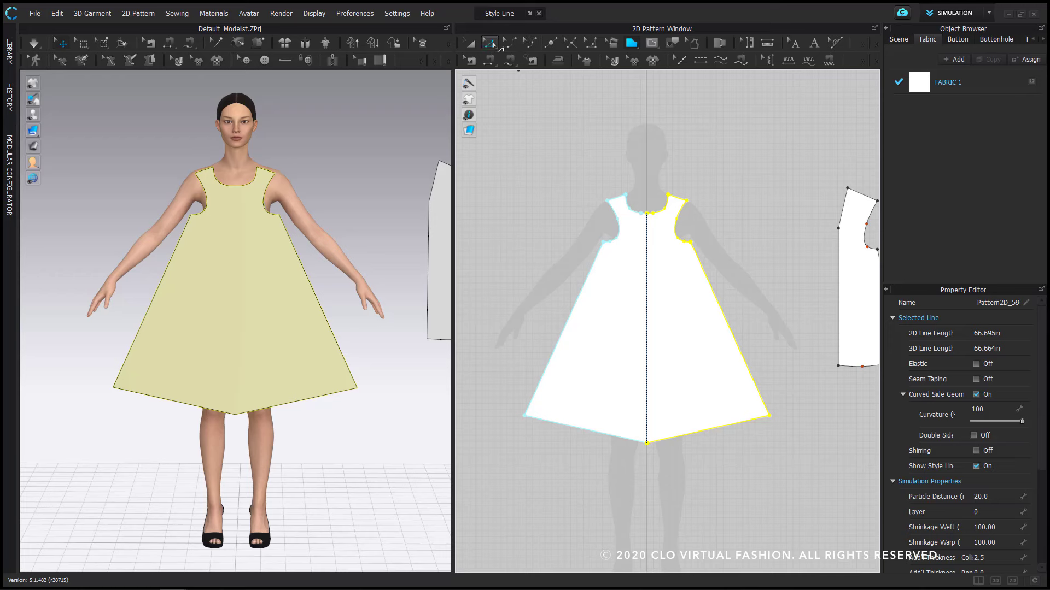
- Move the dress pattern's outer hem corner slightly up and inward with the Edit Pattern tool
left_click(489, 42)
left_click(488, 46)
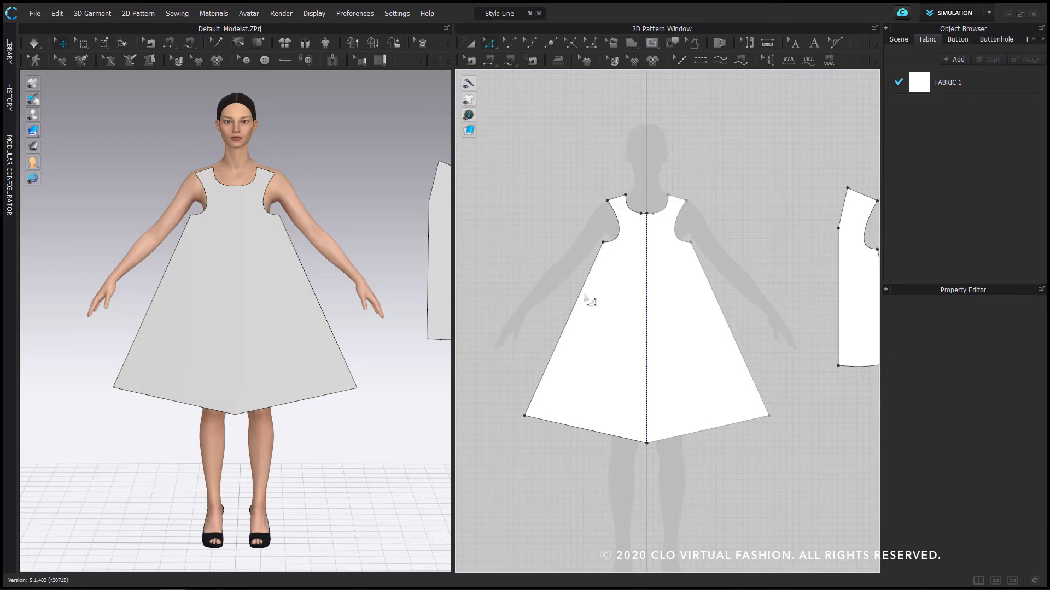
left_click_drag(529, 421, 534, 415)
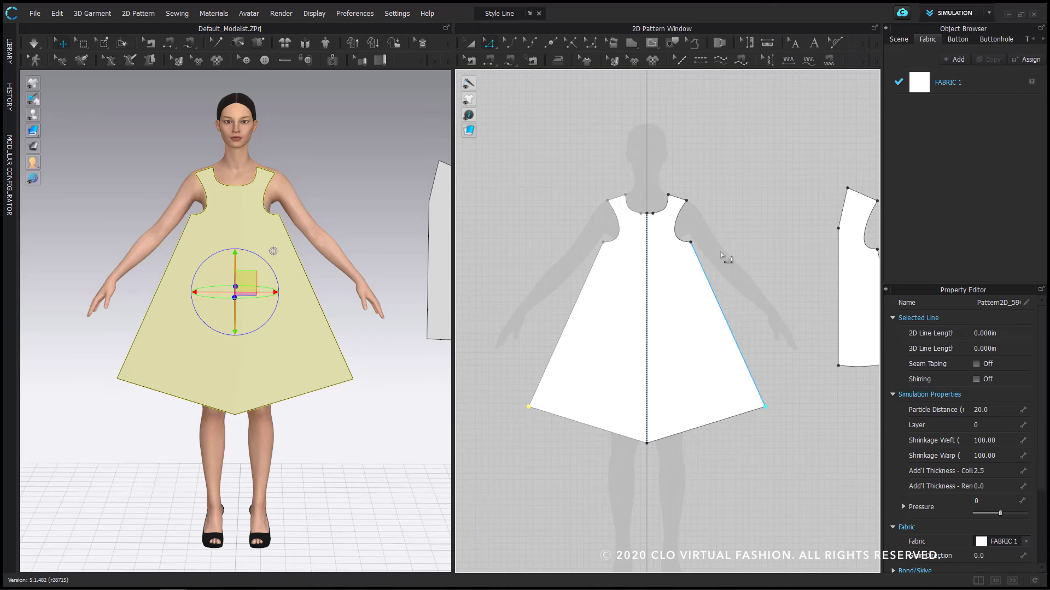
right_click_drag(756, 259, 714, 244)
middle_click_drag(631, 152, 658, 144)
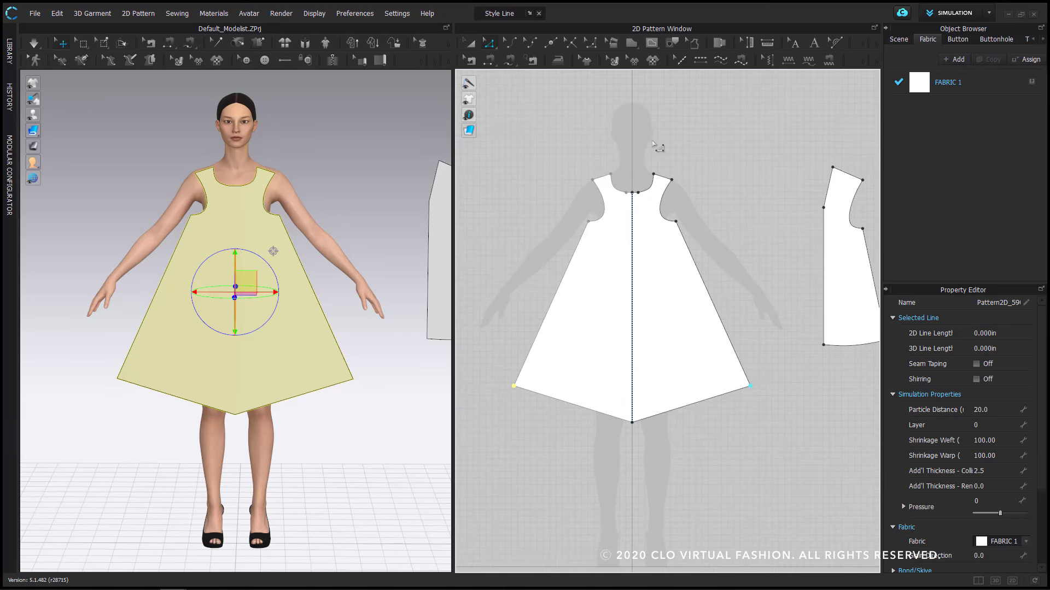
- Pull the outer hem corner further inward and bend the straight hem into a smooth outward curve
left_click(520, 146)
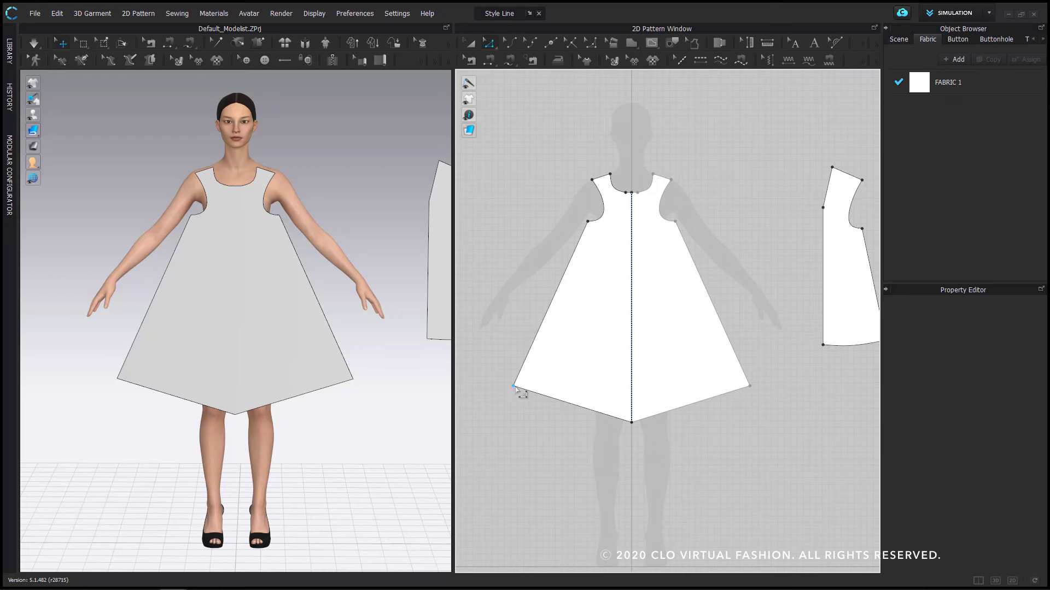
left_click_drag(515, 389, 566, 410)
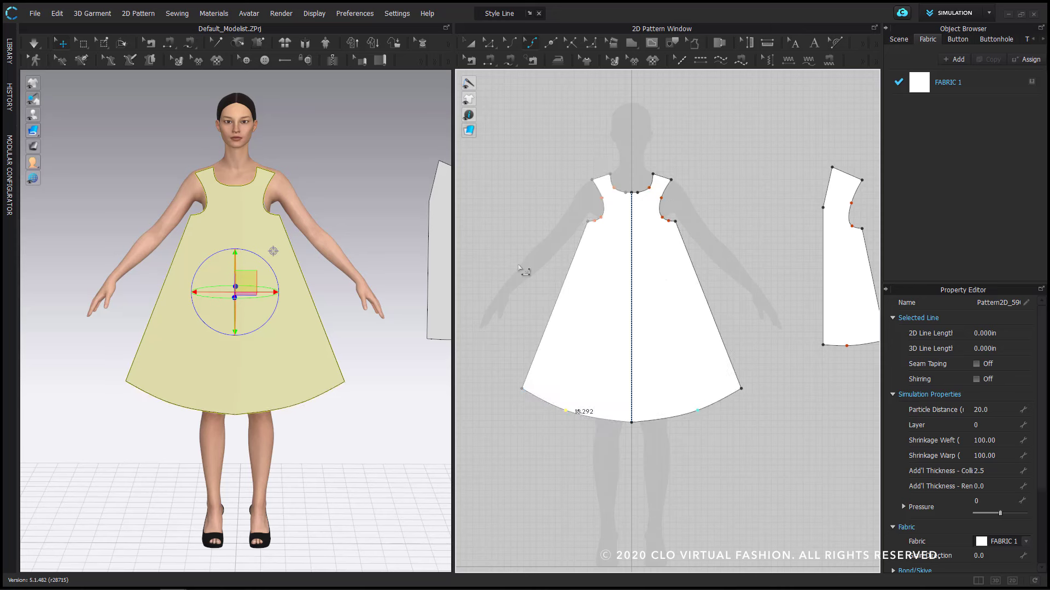
left_click_drag(566, 410, 554, 412)
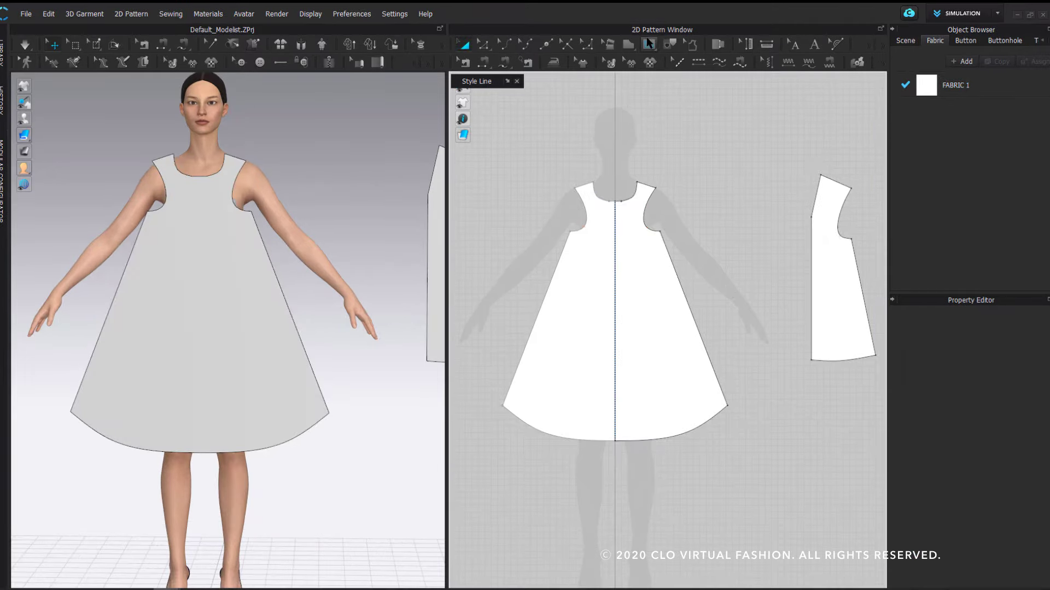
left_click(630, 45)
left_click(633, 64)
scroll(639, 221, "up", 3)
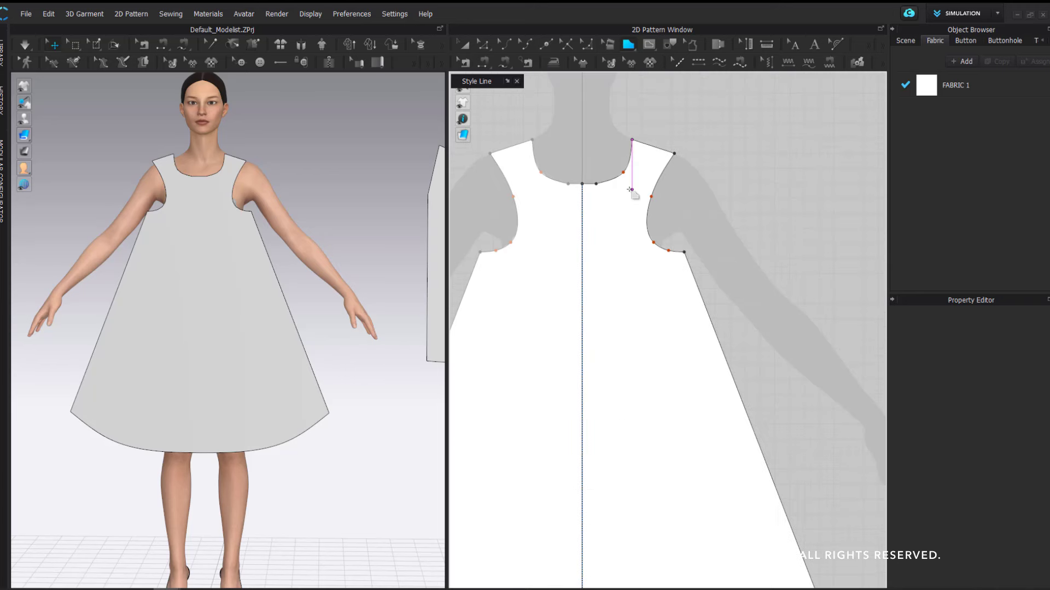
scroll(671, 200, "up", 2)
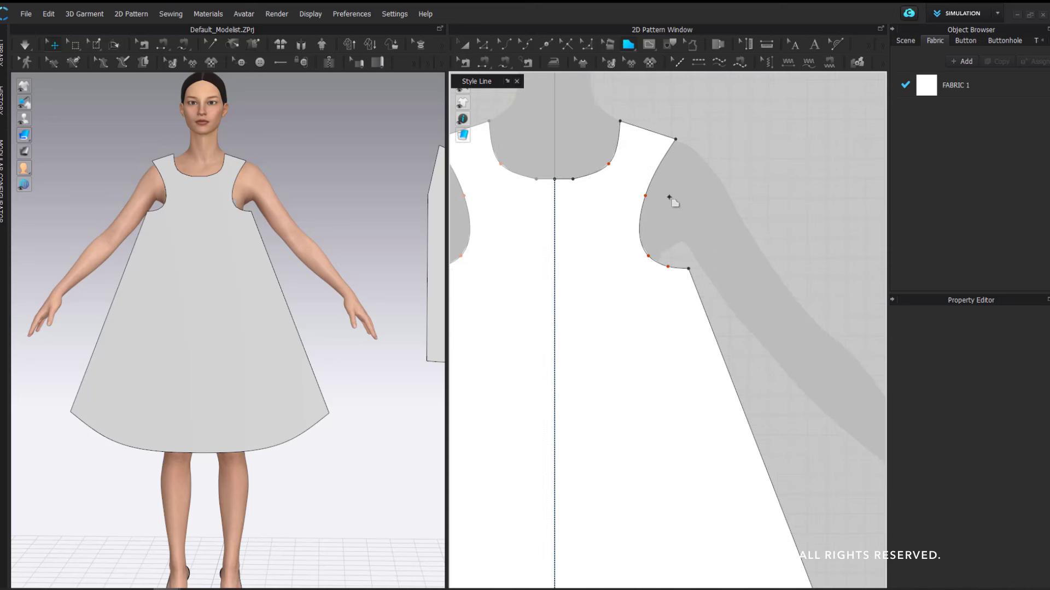
scroll(671, 199, "down", 3)
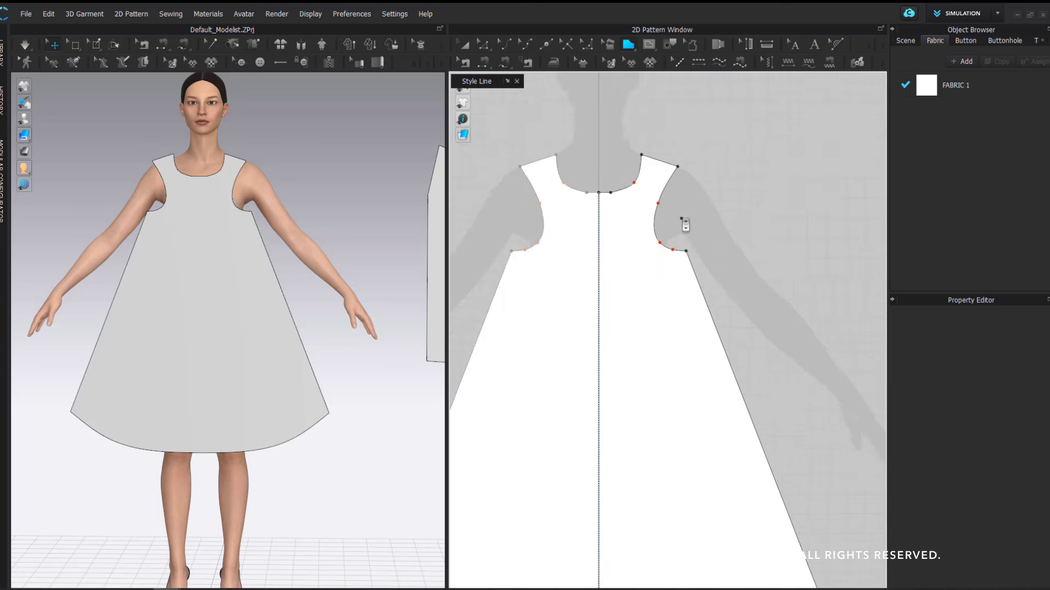
middle_click_drag(696, 253, 719, 194)
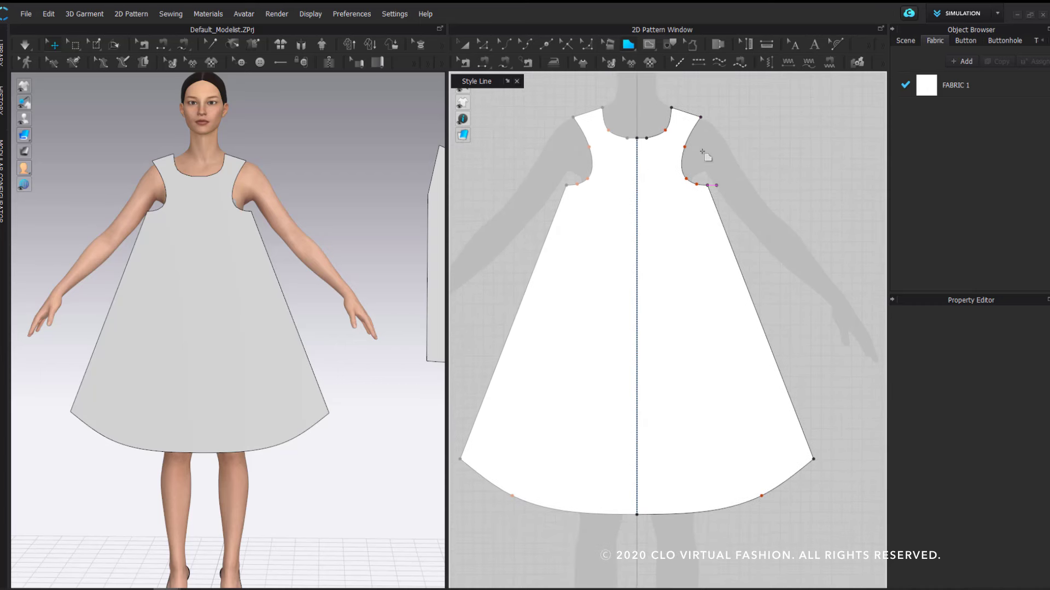
- Delete the full dress pattern and the half bodice pattern
left_click(462, 45)
scroll(668, 214, "down", 2)
left_click(671, 220)
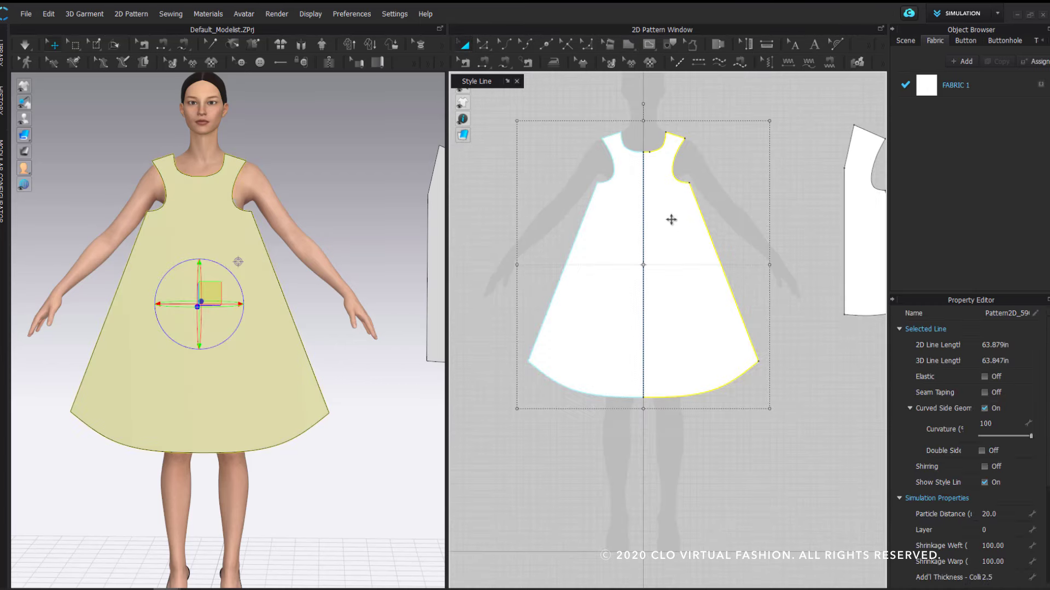
left_click(854, 166)
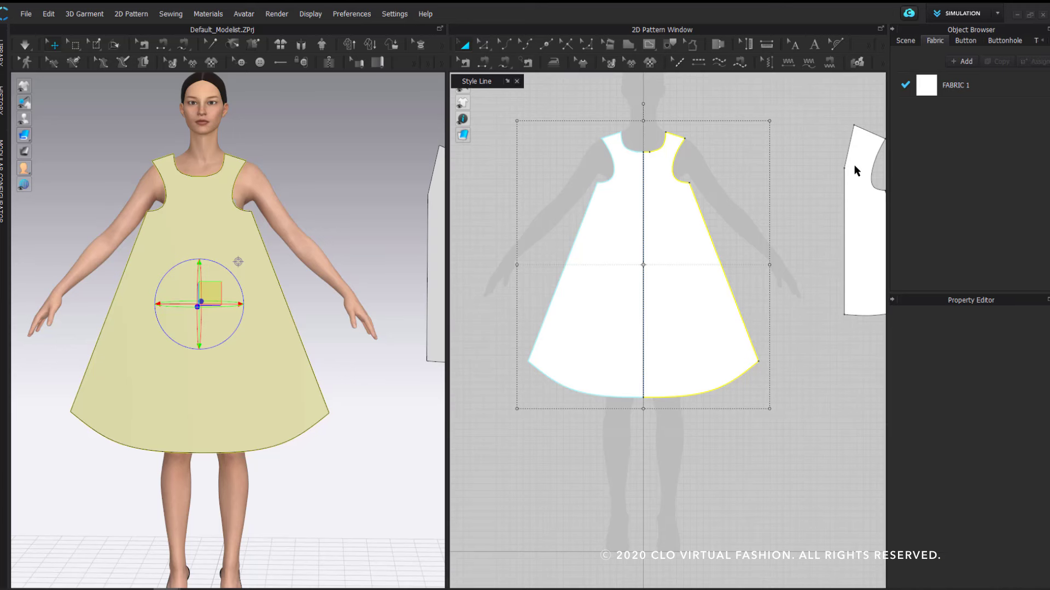
key("Delete")
left_click(856, 171)
key("Delete")
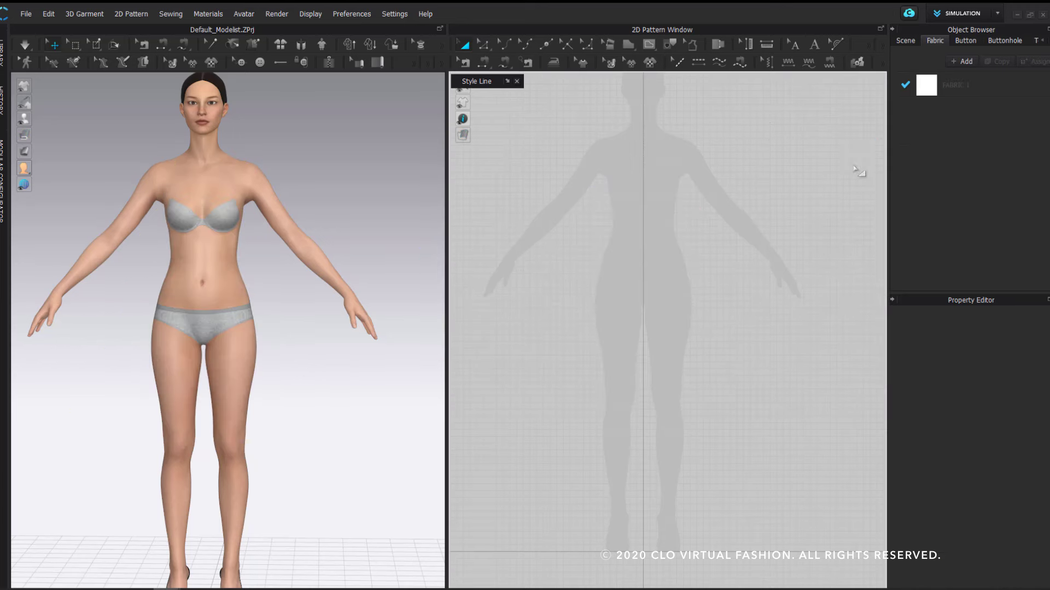
- Start a new polygon on the centre line at neck height and draw a Bezier neckline about 4.7 in long to the shoulder
key("s")
scroll(661, 189, "up", 2)
left_click(620, 201)
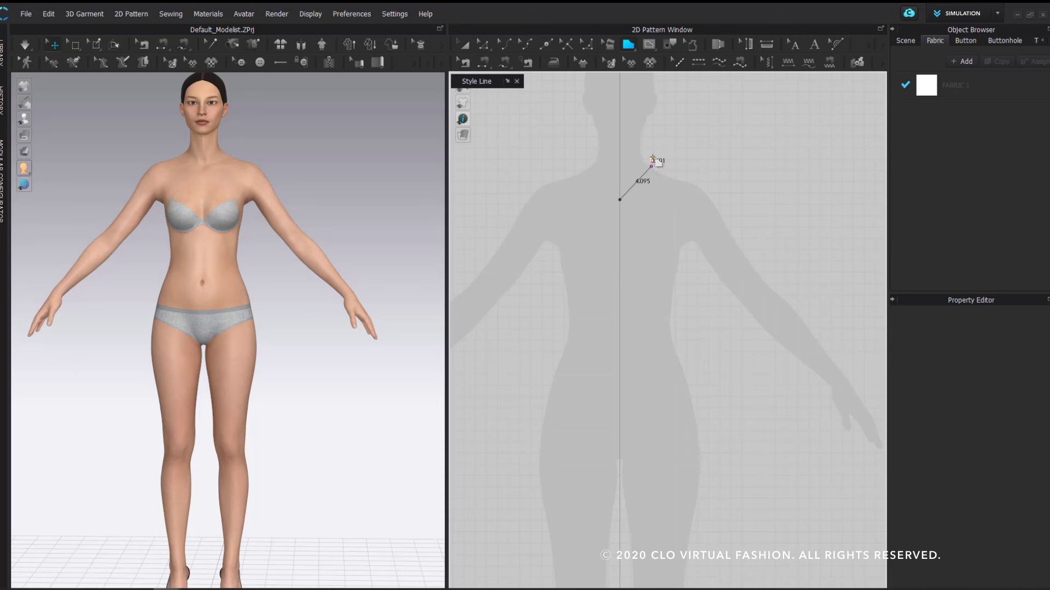
left_click_drag(651, 166, 661, 189)
- Drop the neck point's outgoing curve handle and draw a straight shoulder edge about 3.8 in long
scroll(648, 145, "up", 2)
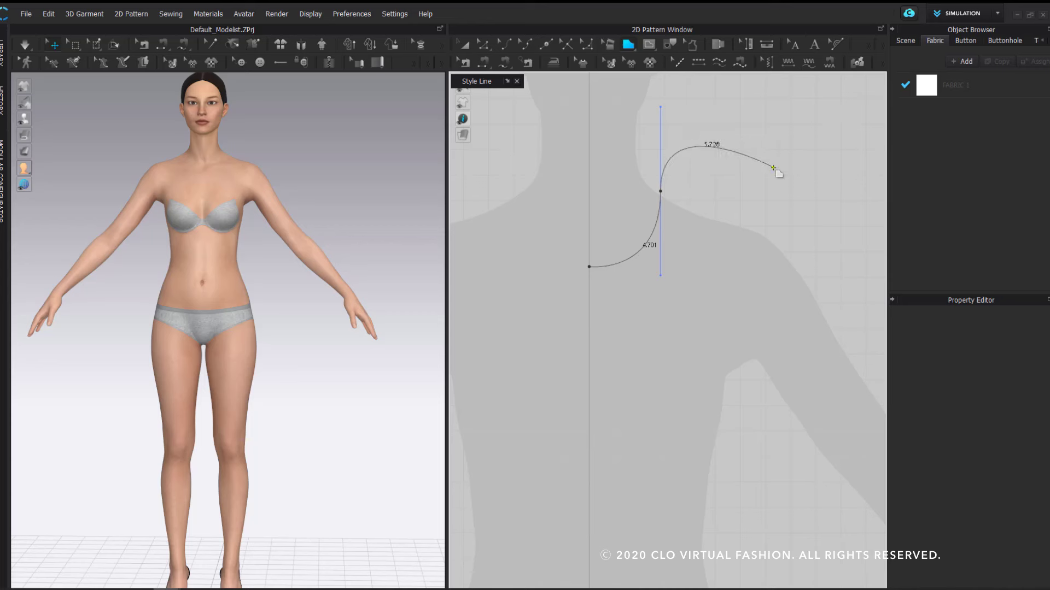
left_click(661, 190)
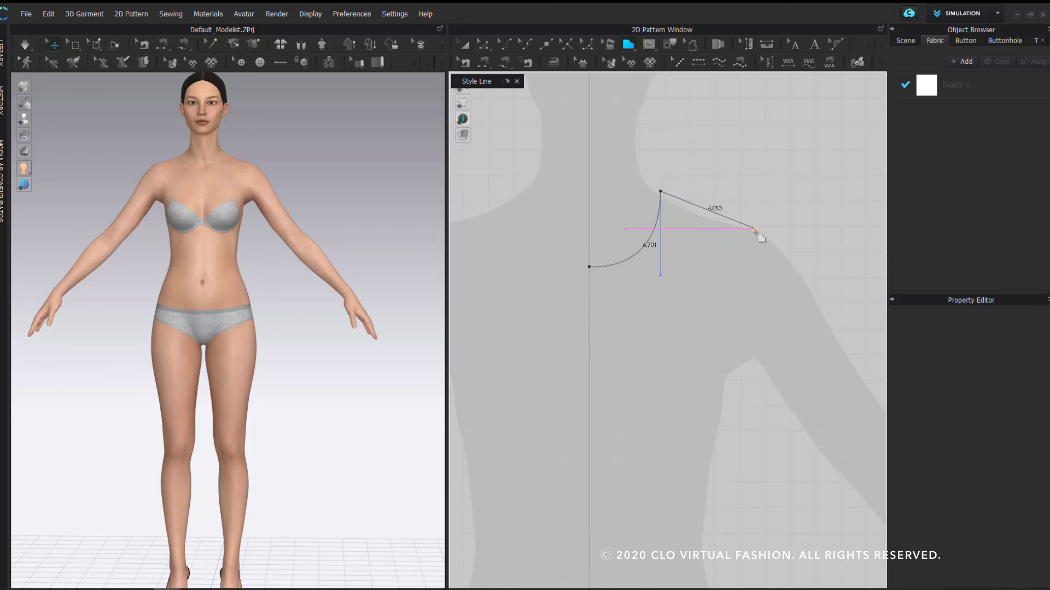
middle_click_drag(743, 227, 702, 169)
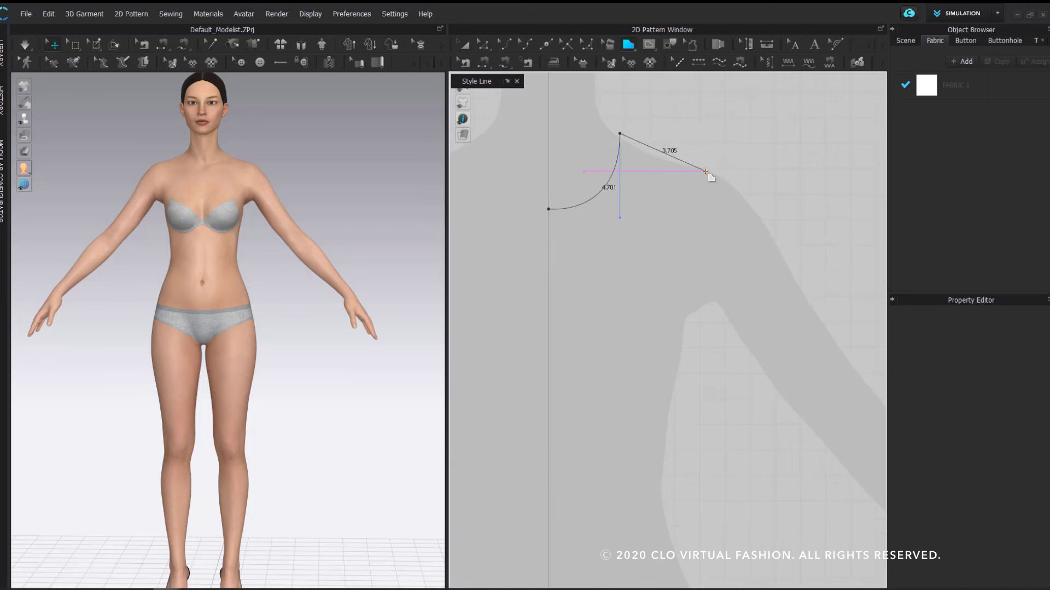
scroll(707, 171, "down", 3)
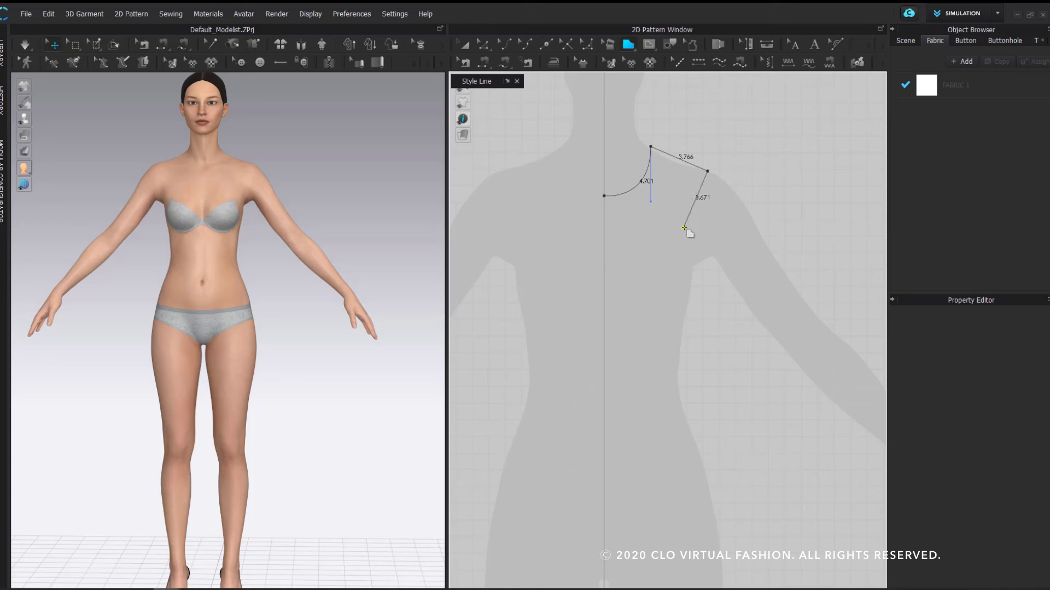
- Try a Bezier armhole of two curves about 4.3 in and 3.8 in long with a straight side seam about 15.5 in long
left_click_drag(683, 236, 745, 291)
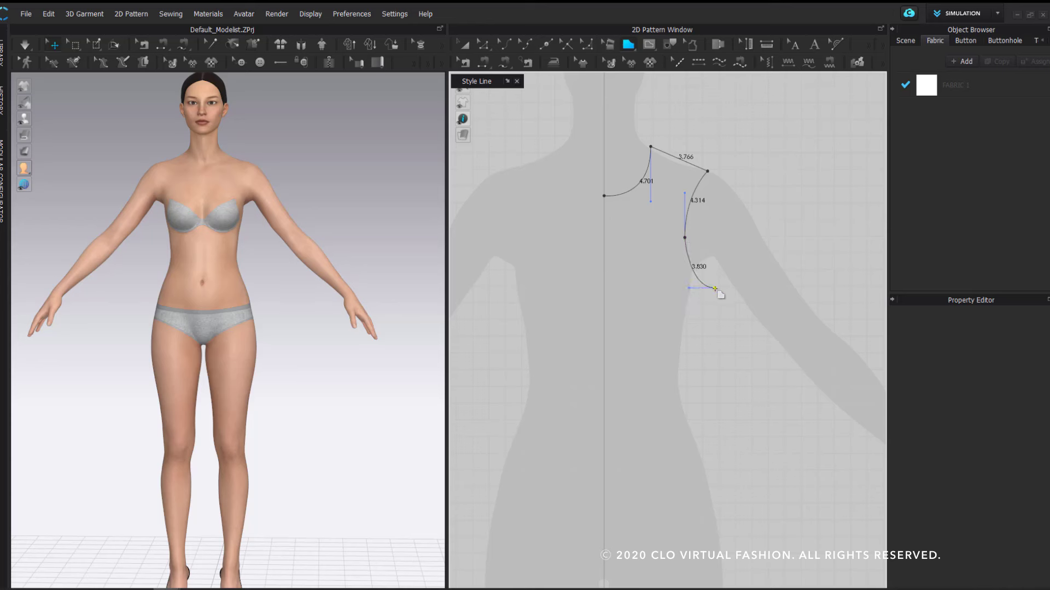
middle_click_drag(722, 361, 714, 265)
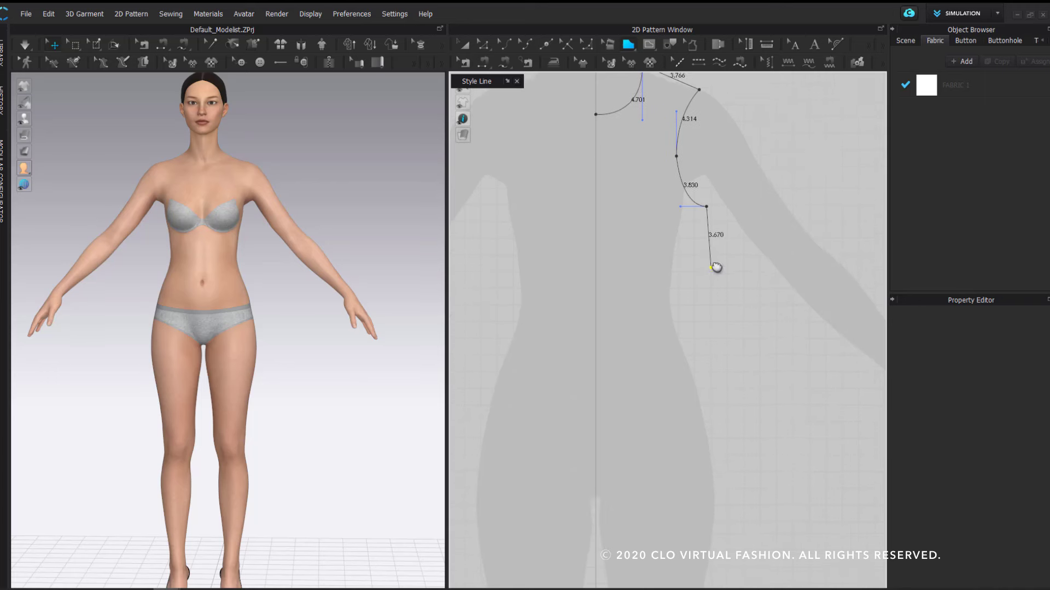
left_click(765, 453)
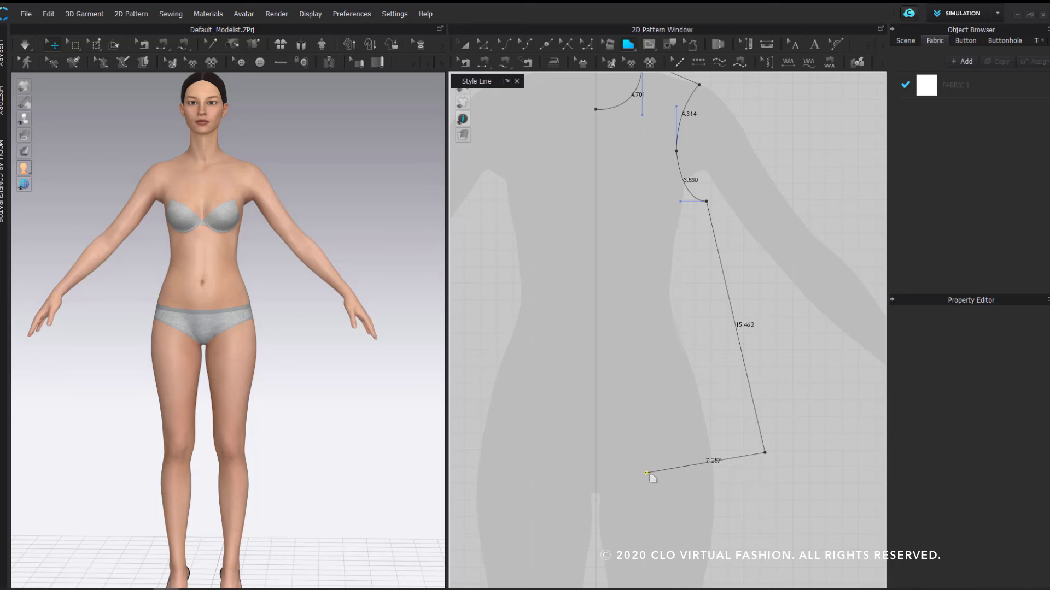
- Remove the polygon's last three points, back to the shoulder tip
key("BackSpace")
key("BackSpace")
key("BackSpace")
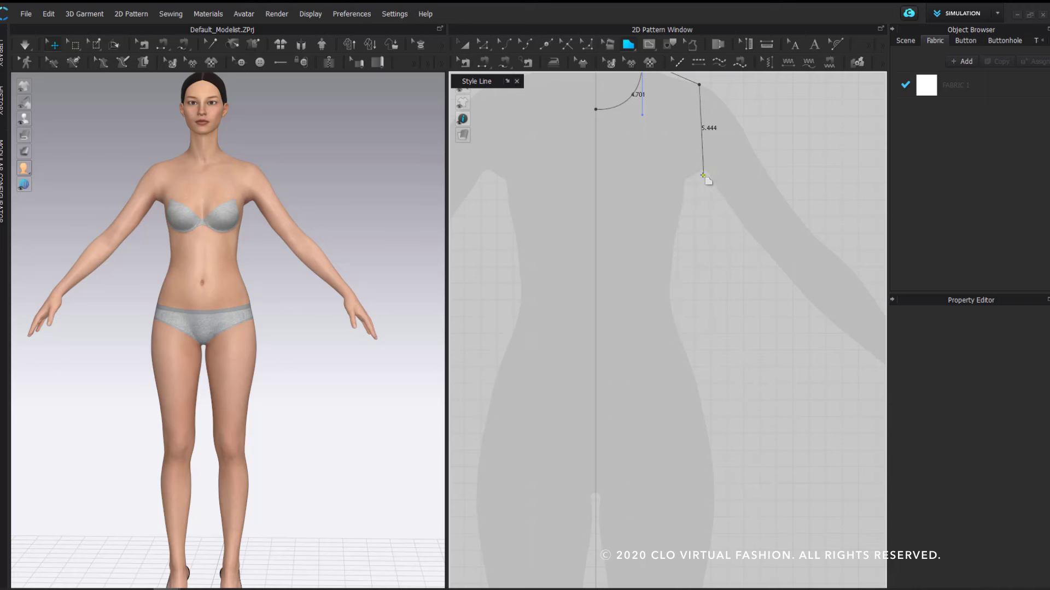
- Draw the armhole from the shoulder tip as two Bezier curves about 3.8 in and 4.9 in long, ending horizontally at the underarm
middle_click_drag(703, 176, 708, 244)
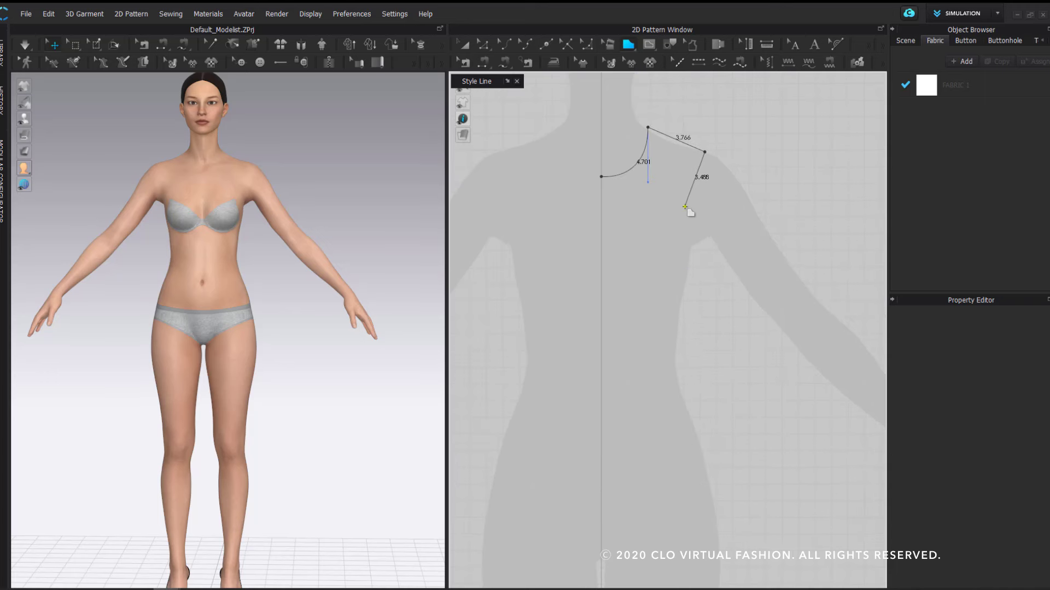
left_click_drag(682, 210, 687, 242)
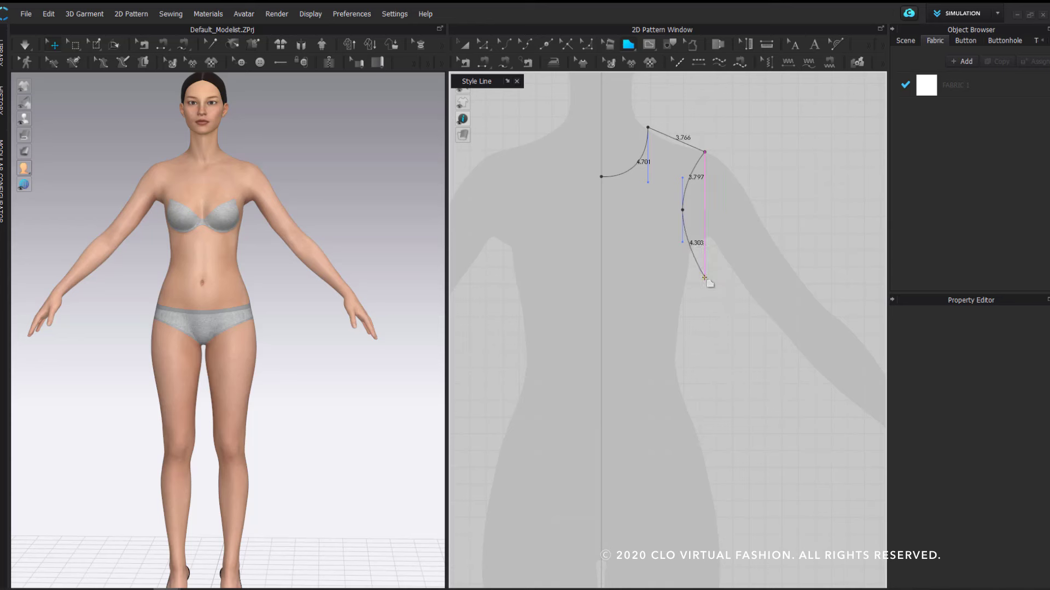
left_click_drag(709, 276, 737, 281)
middle_click_drag(720, 383, 721, 322)
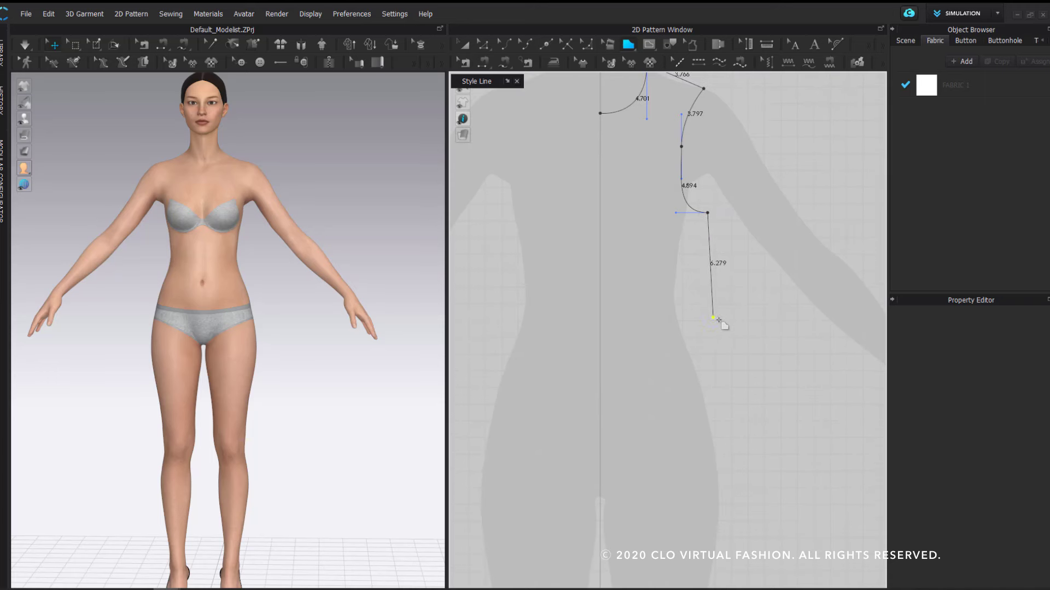
- Try a straight side seam about 16.5 in long with a Bezier hem about 8.8 in long, and remove its points
scroll(731, 293, "down", 2)
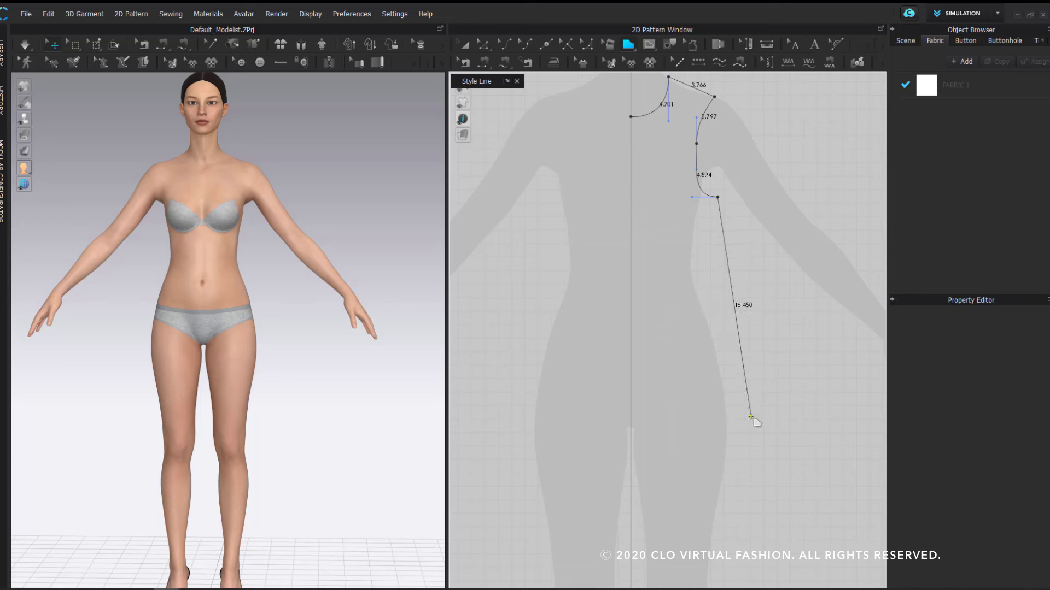
left_click(751, 416)
left_click_drag(636, 430, 559, 429)
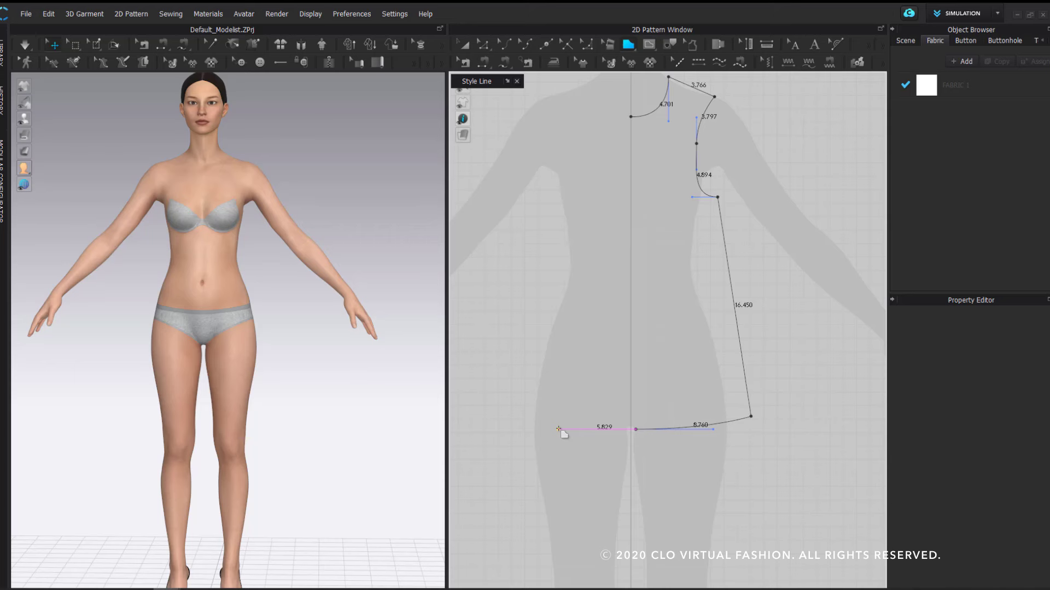
key("BackSpace")
key("BackSpace")
key("BackSpace")
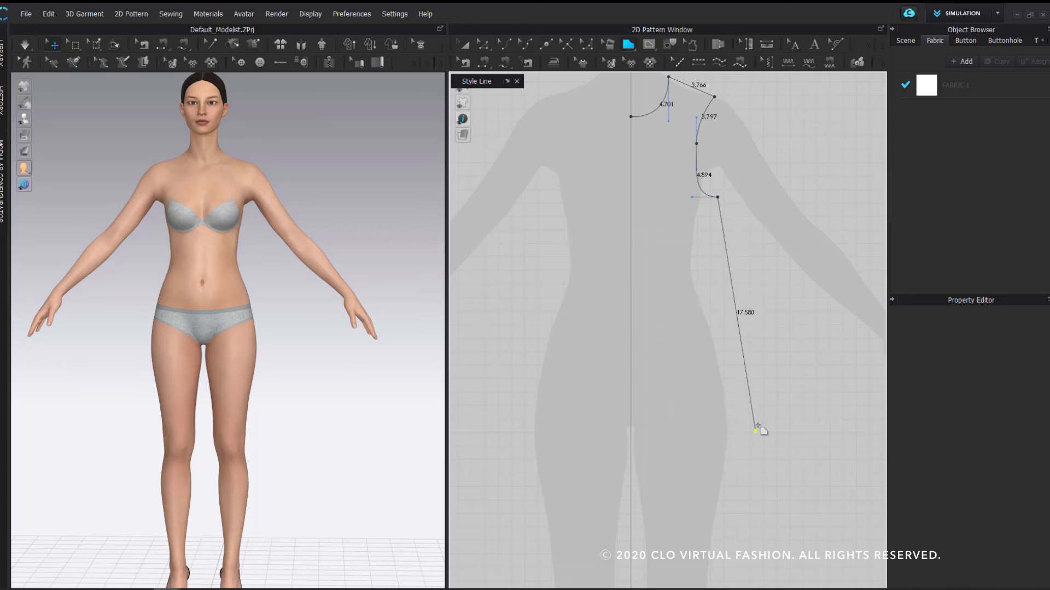
- Draw a straight side seam about 15.8 in long and a curved hem about 9 in long to the centre line, closing the pattern at the neckline
left_click(749, 407)
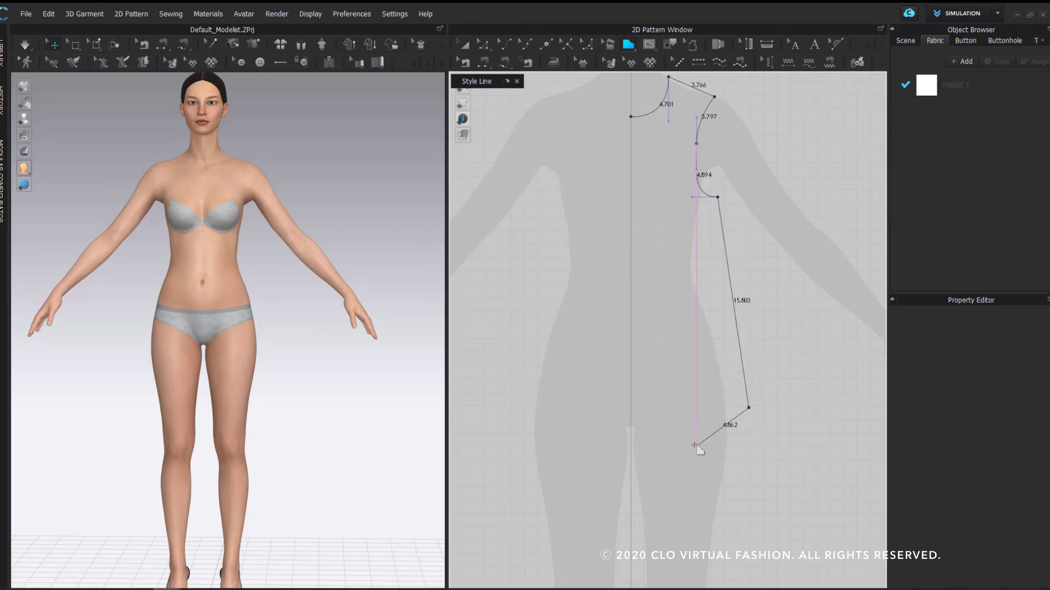
left_click(690, 418, "ctrl")
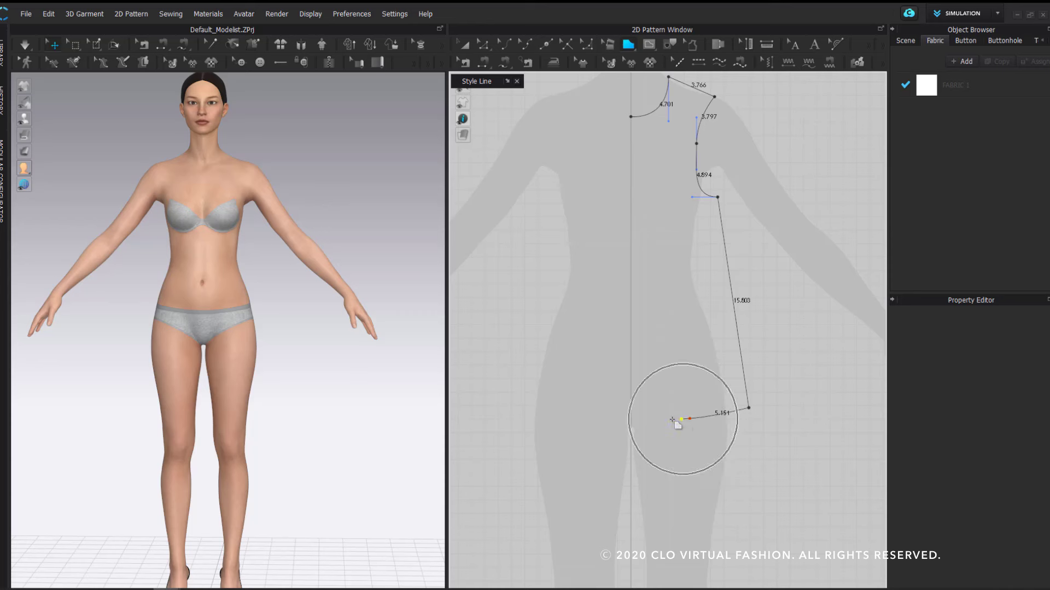
left_click(630, 421)
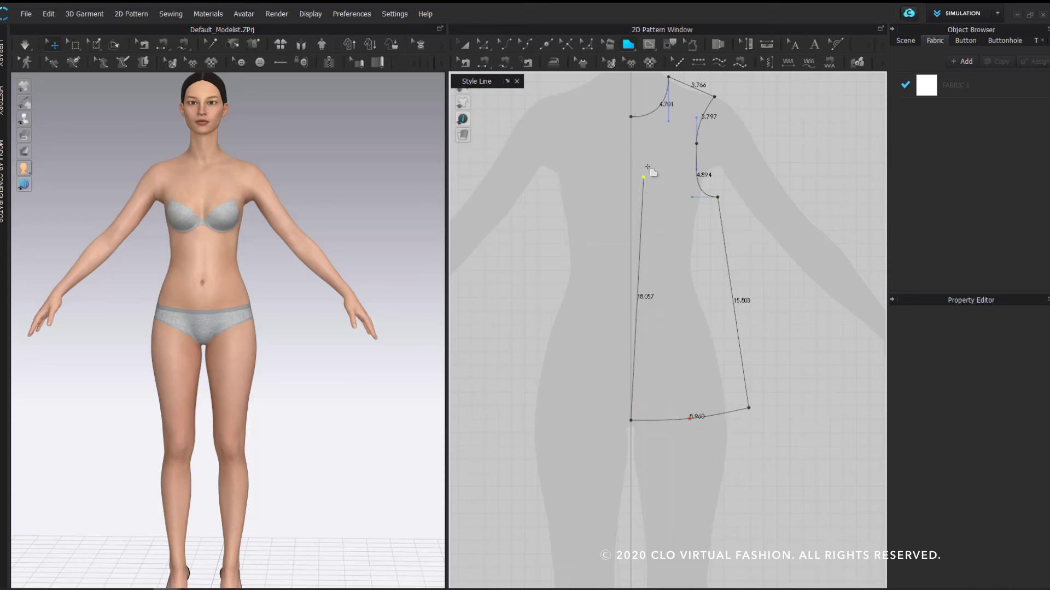
left_click(631, 117)
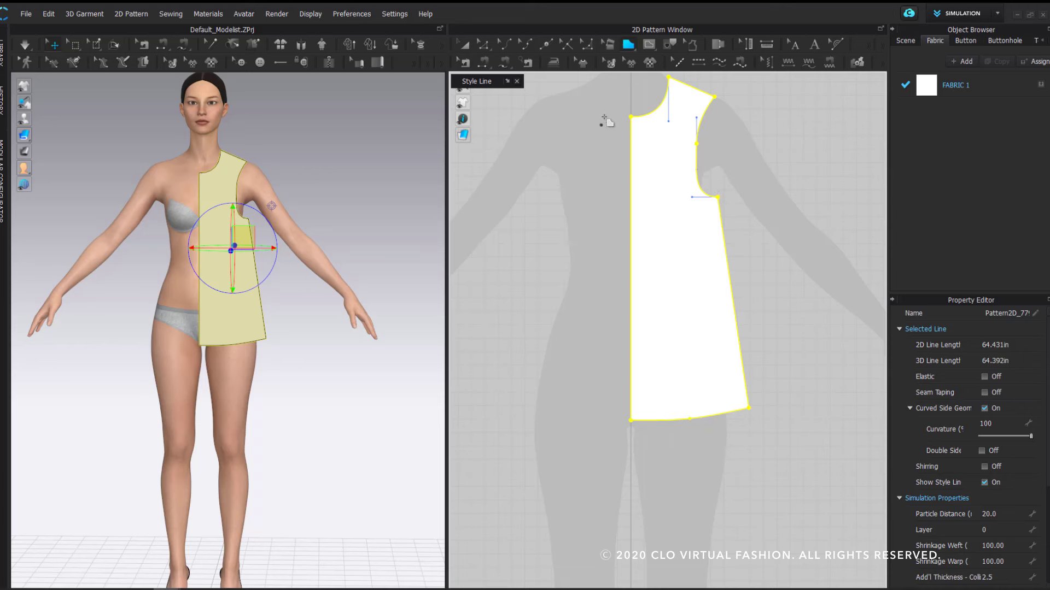
- Try moving the half pattern's hem corner at the side seam with the Edit Pattern tool
middle_click_drag(662, 117, 605, 187)
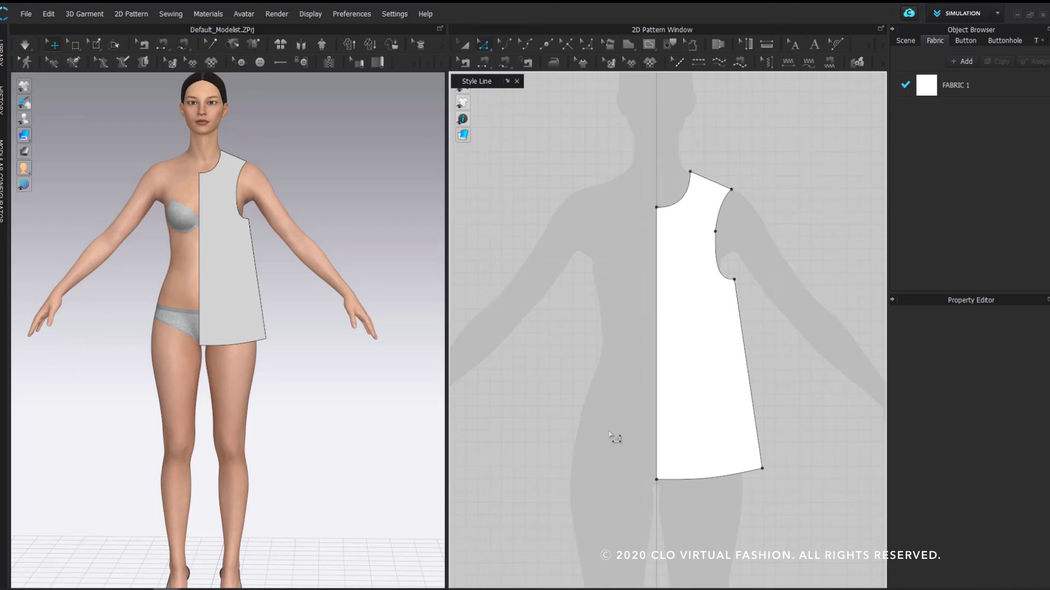
left_click(762, 470)
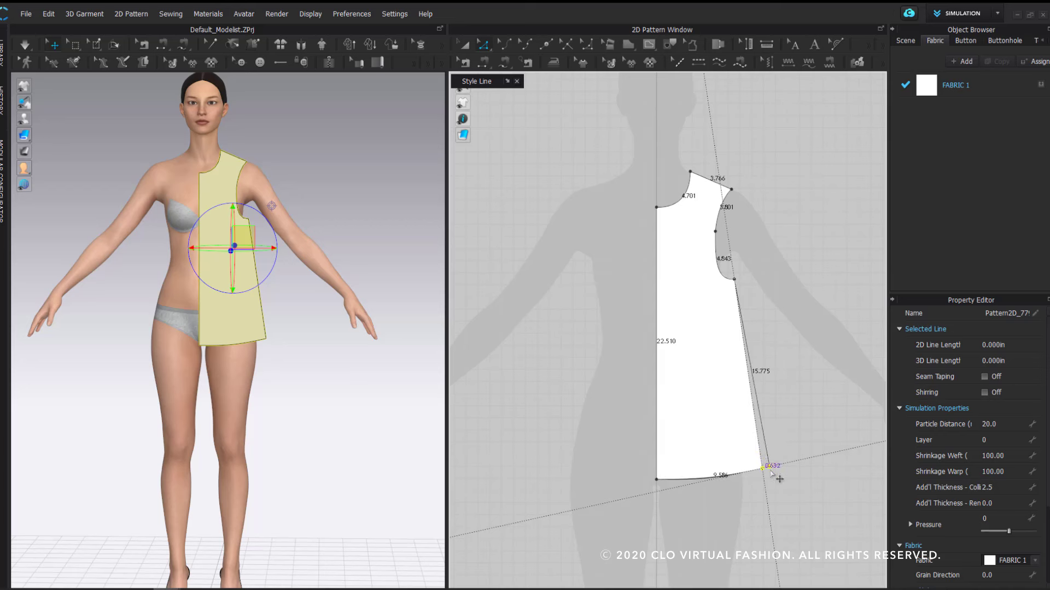
left_click_drag(762, 469, 762, 468)
left_click(786, 416)
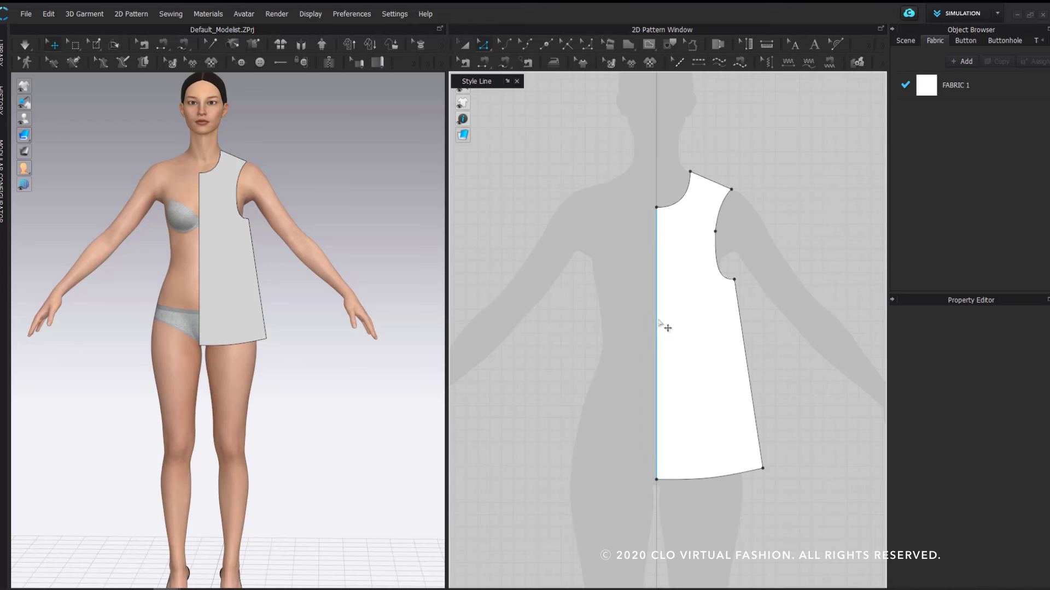
- Unfold the half pattern along its centre front with Unfold Symmetric Editing (with Sewing), and flare the hem by moving its side corner outward
right_click(658, 322)
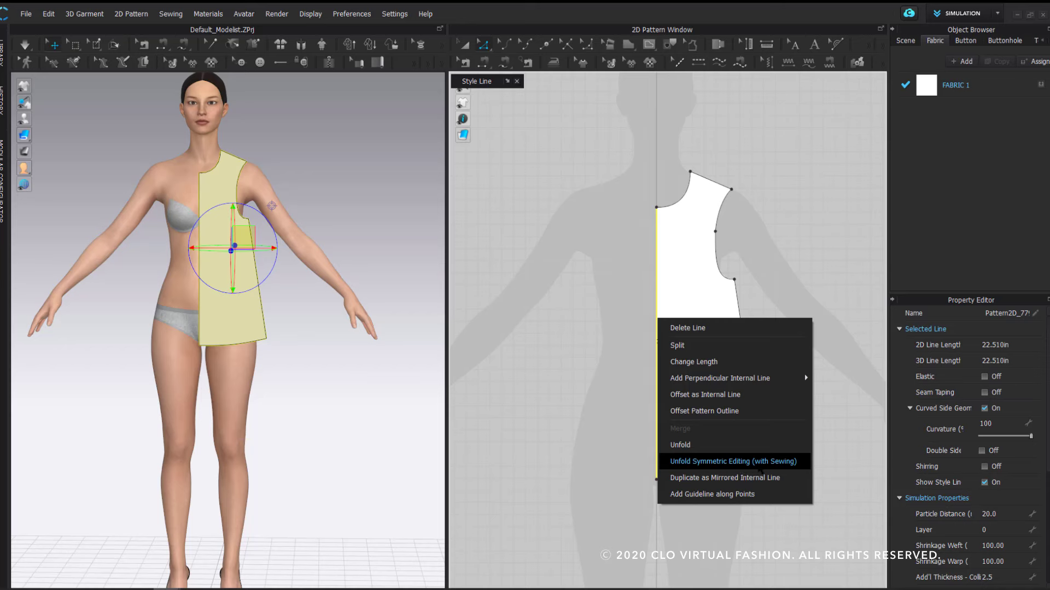
left_click(791, 462)
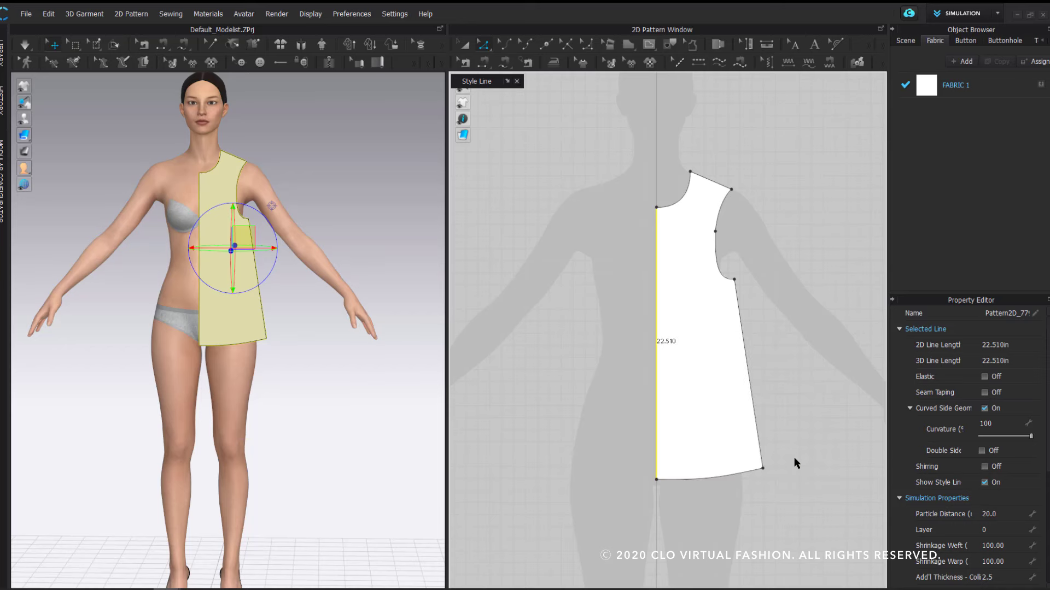
left_click(789, 470)
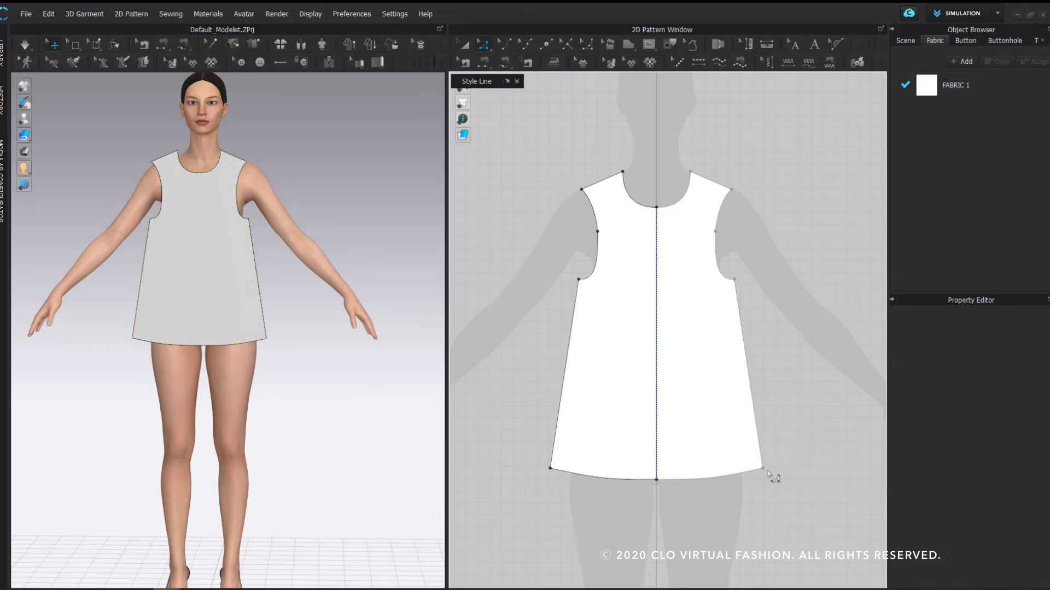
left_click_drag(770, 473, 800, 474)
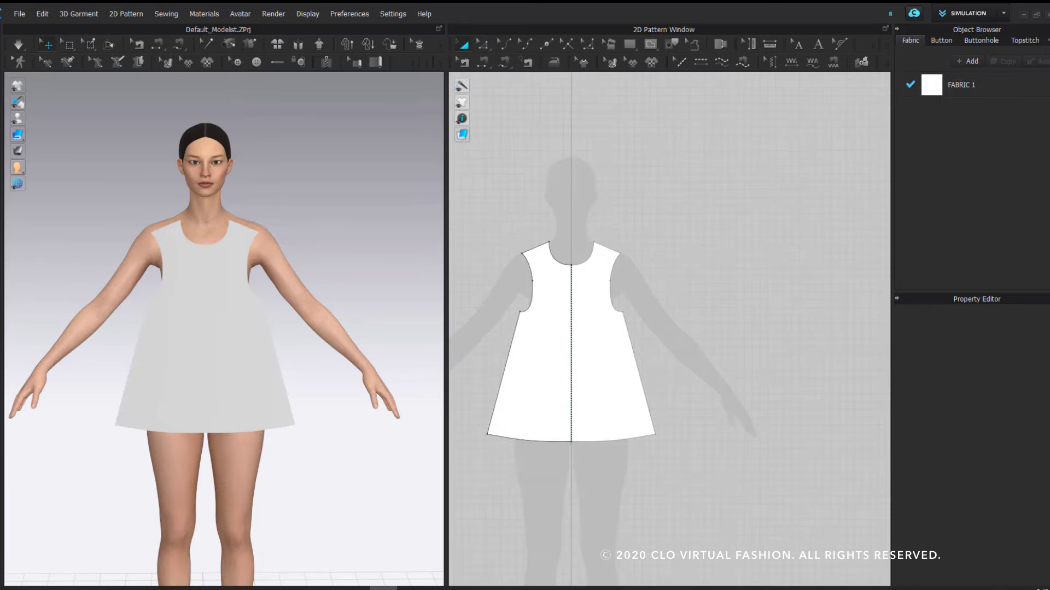
scroll(651, 356, "down", 2)
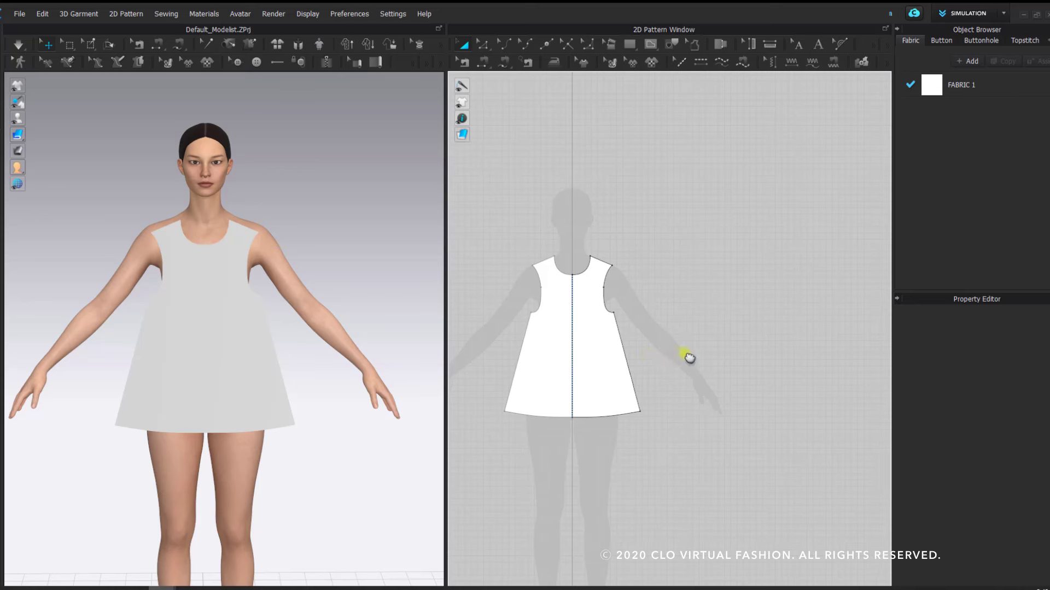
- Copy the unfolded front pattern and paste the duplicate beside it, level with the original
left_click(608, 361)
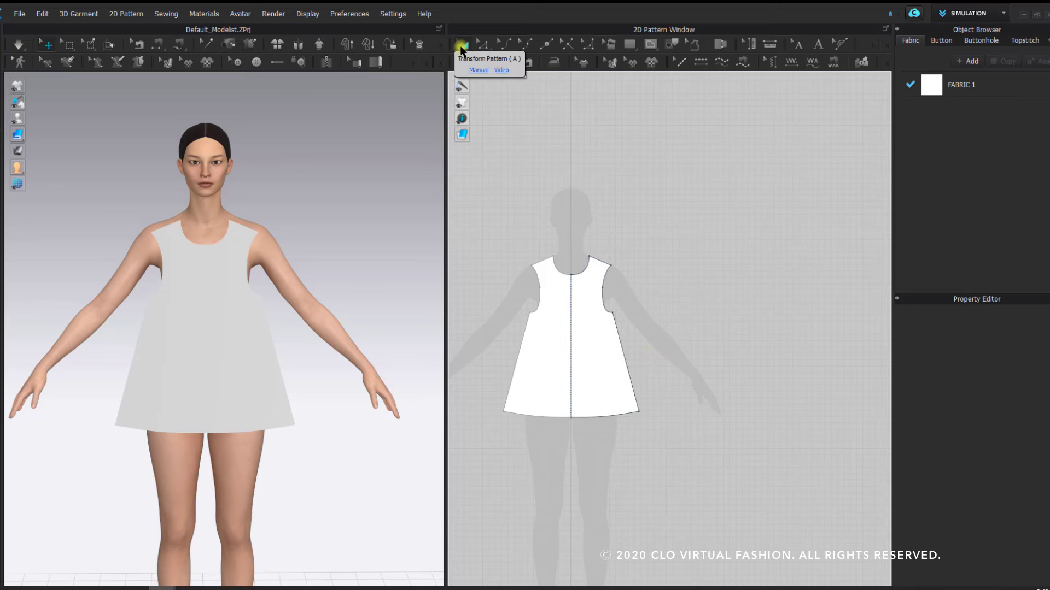
right_click(598, 351)
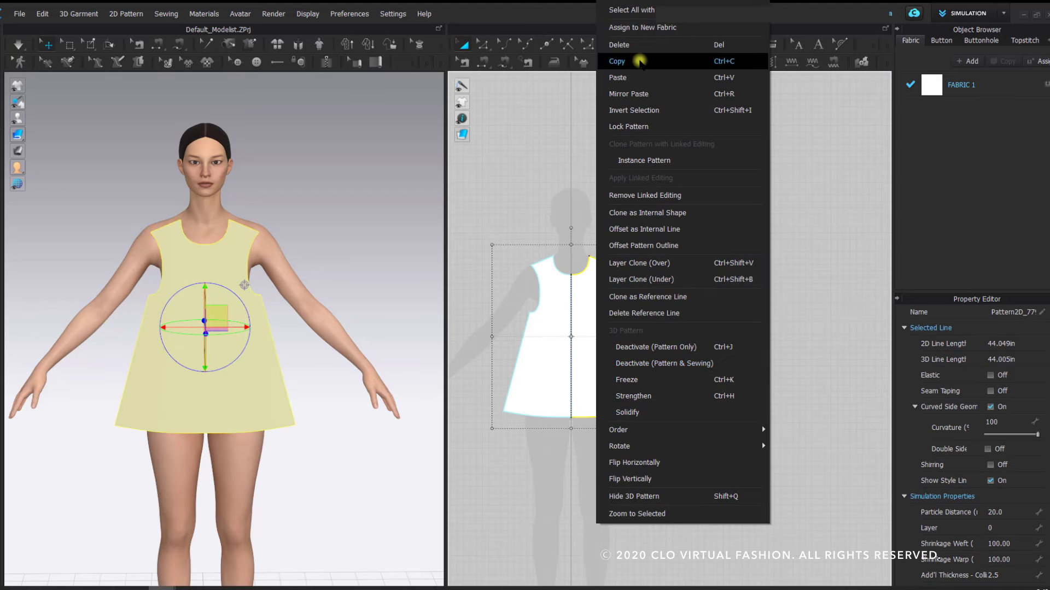
left_click(639, 61)
left_click(706, 248)
right_click(706, 248)
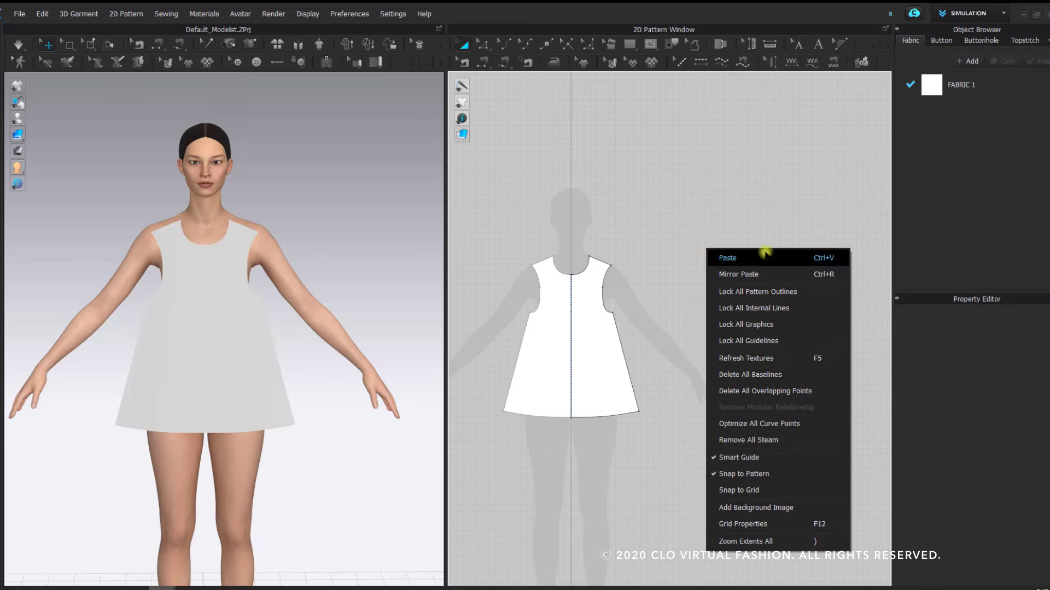
left_click(764, 257)
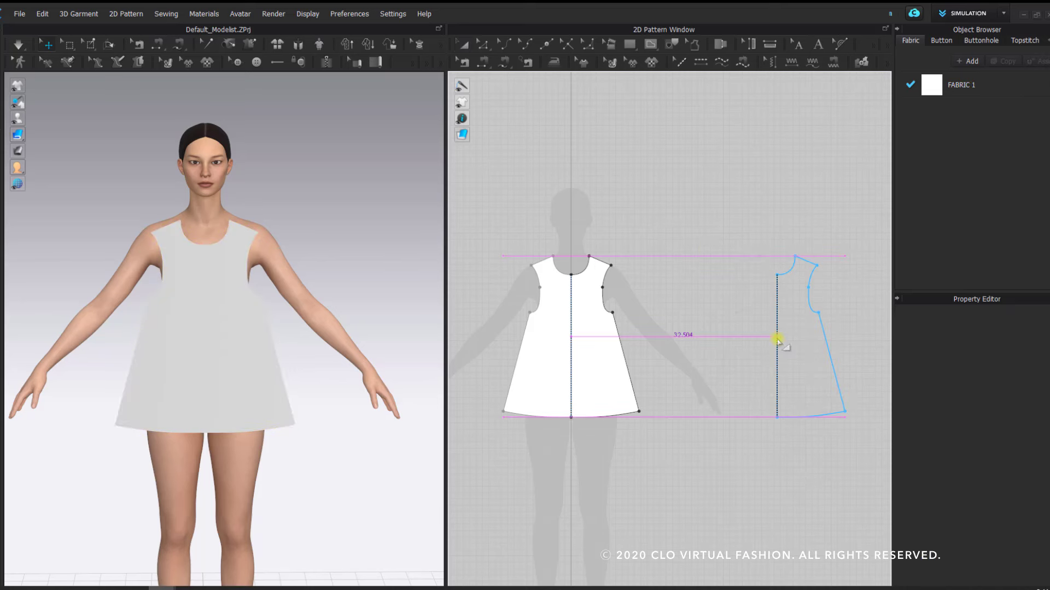
left_click(845, 385)
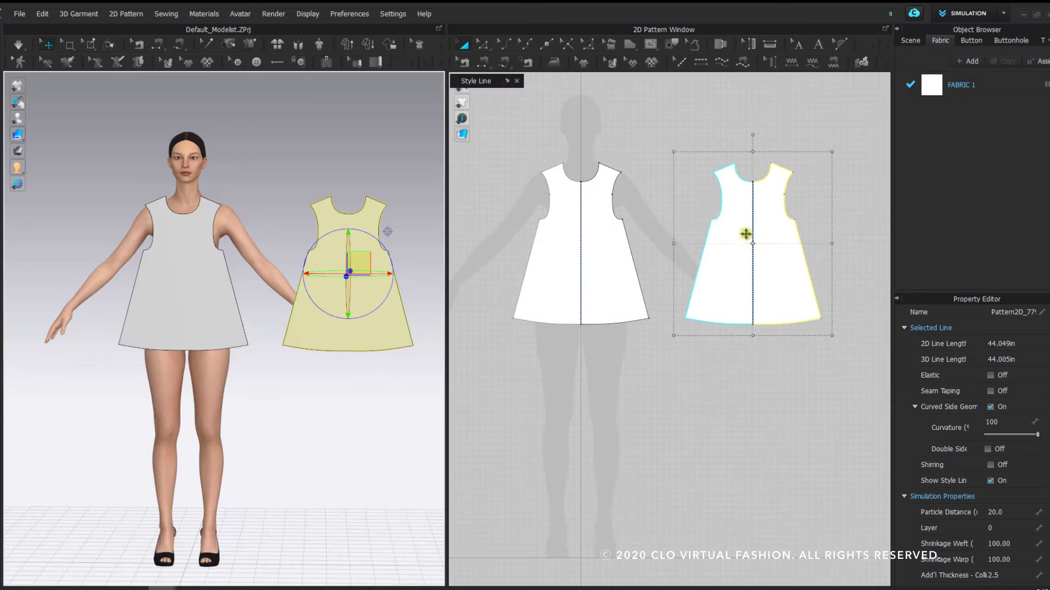
- Move both pattern pieces down in the 3D view so they no longer cover the avatar's torso
left_click(819, 172)
mouse_move(320, 244)
right_mouse_down()
mouse_move(256, 253)
mouse_move(251, 279)
mouse_move(332, 257)
right_mouse_up()
left_click(210, 281)
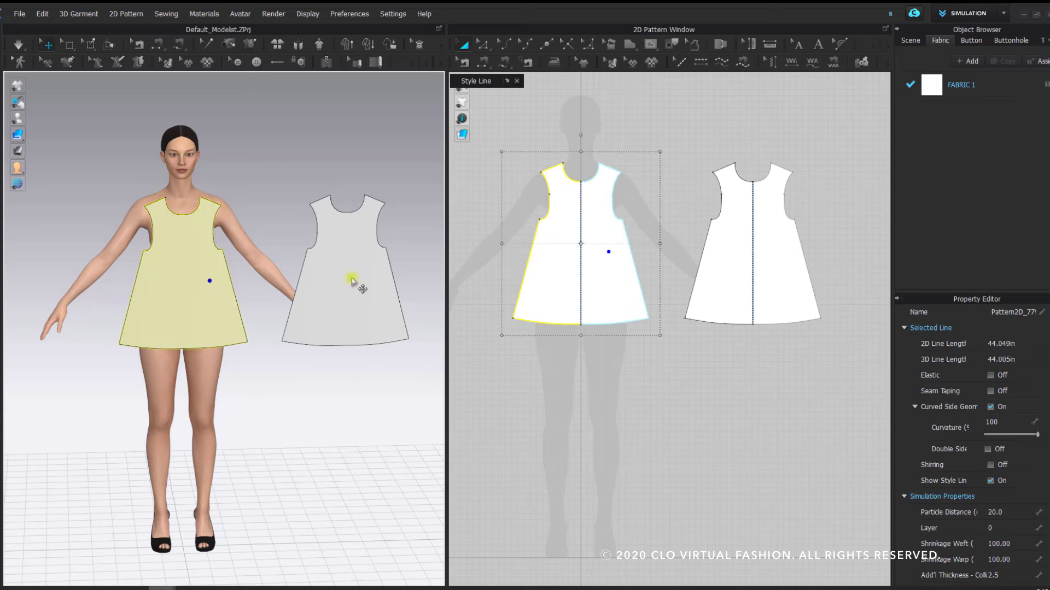
left_click(352, 280, "shift")
left_click_drag(356, 285, 375, 439)
left_click(354, 236)
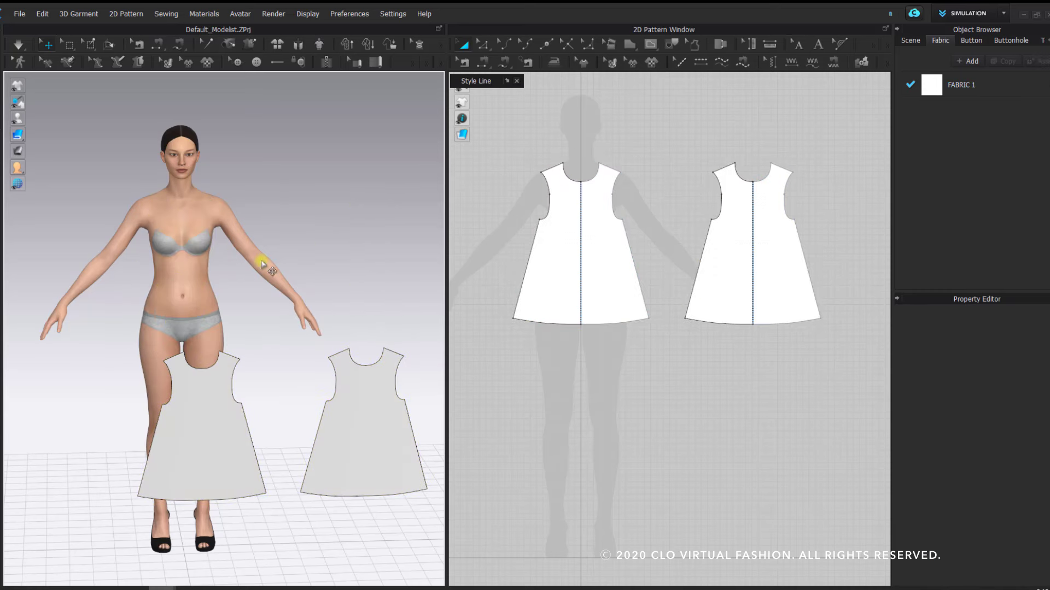
left_click(212, 386)
left_click(255, 270)
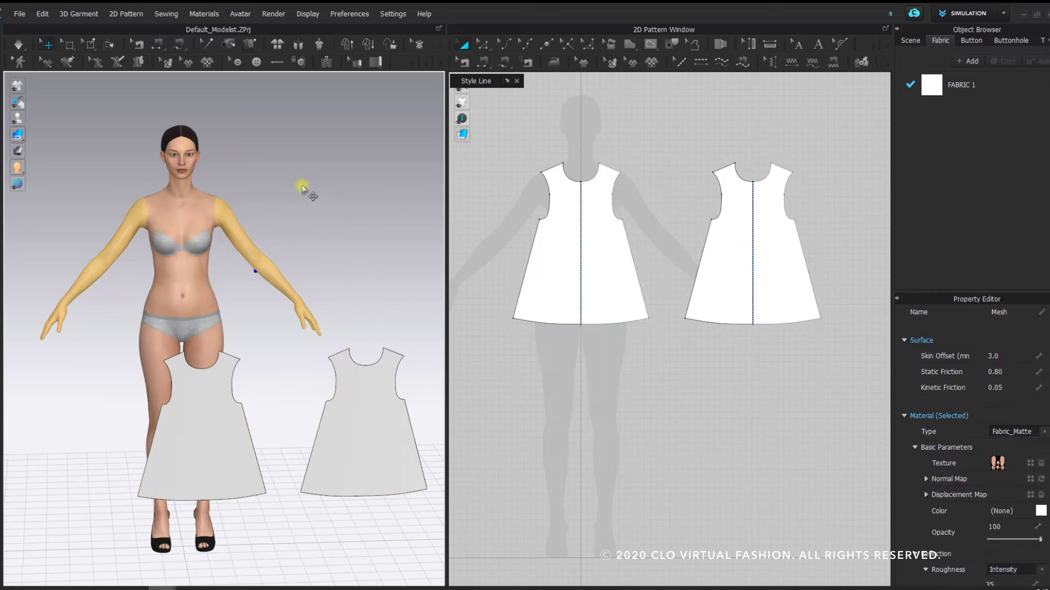
- Show the avatar's arrangement points and arrange the front piece on the centre front body point
key("shift+f")
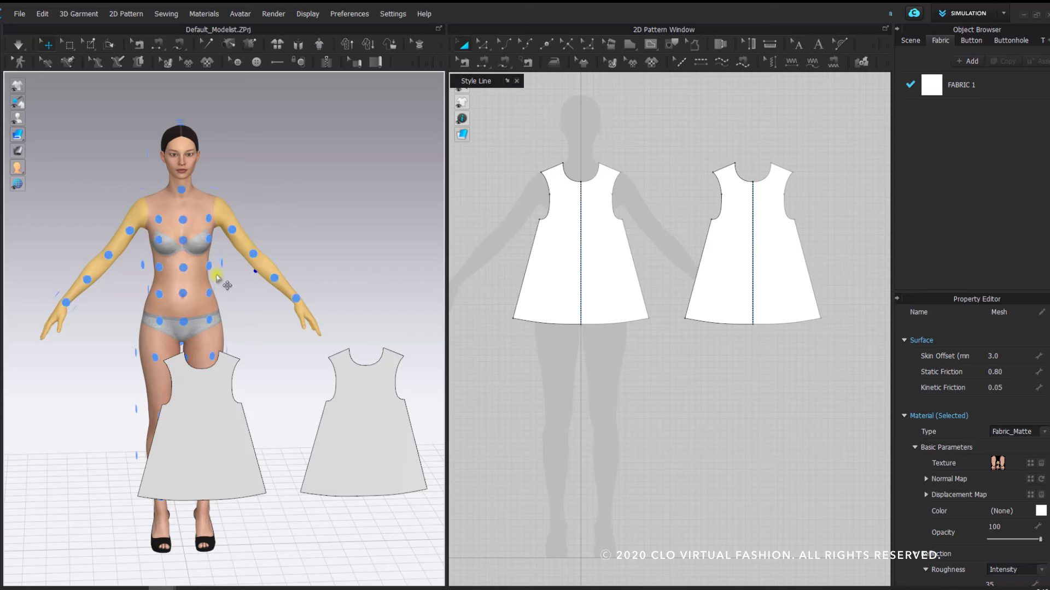
left_click(230, 402)
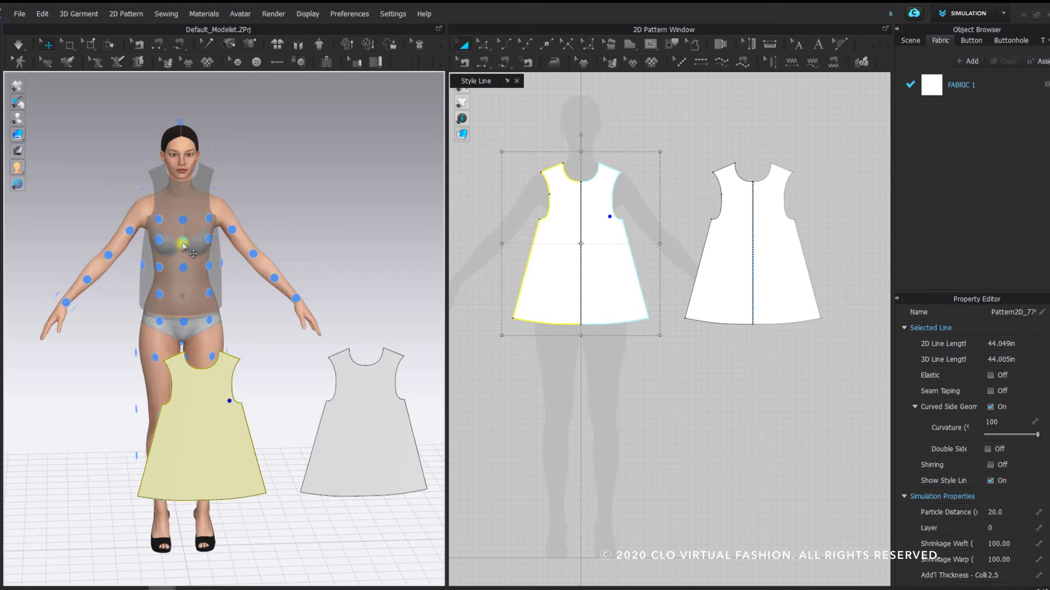
left_click(184, 275)
- Arrange the duplicated piece on the centre back body point behind the avatar
key("8")
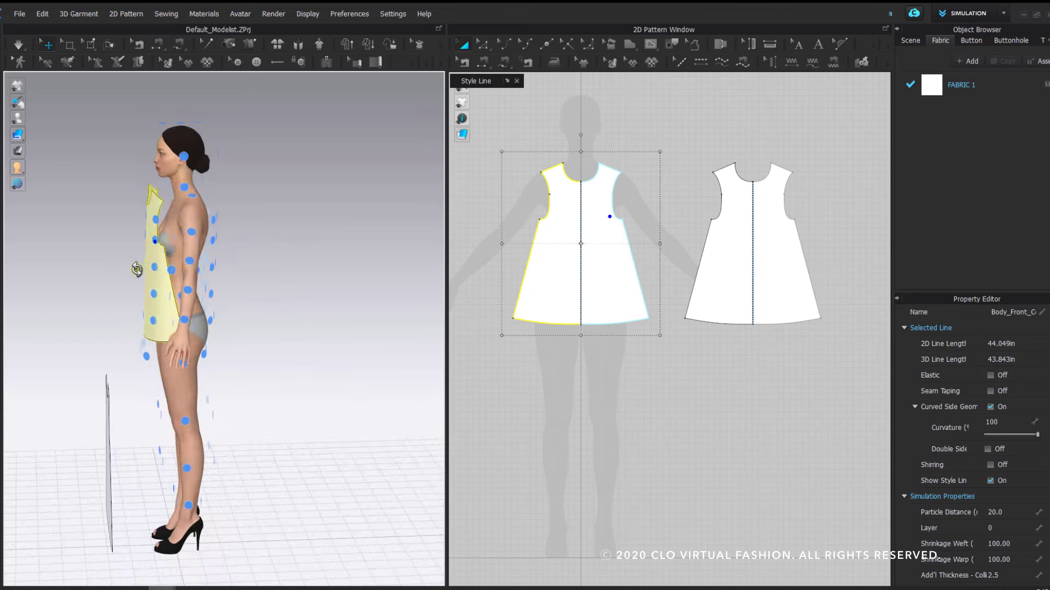
scroll(77, 362, "down", 1)
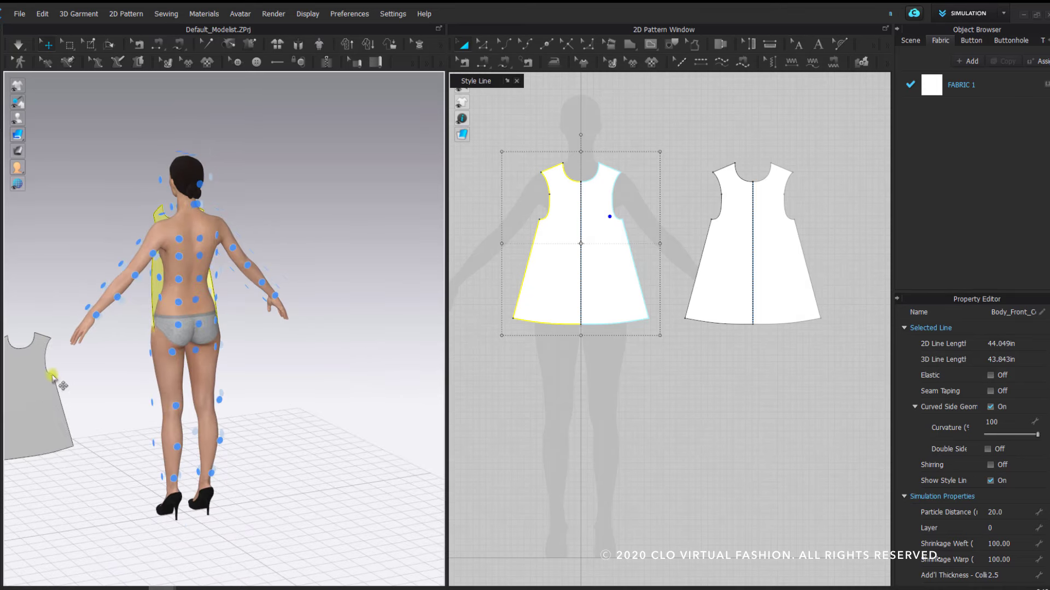
left_click(22, 398)
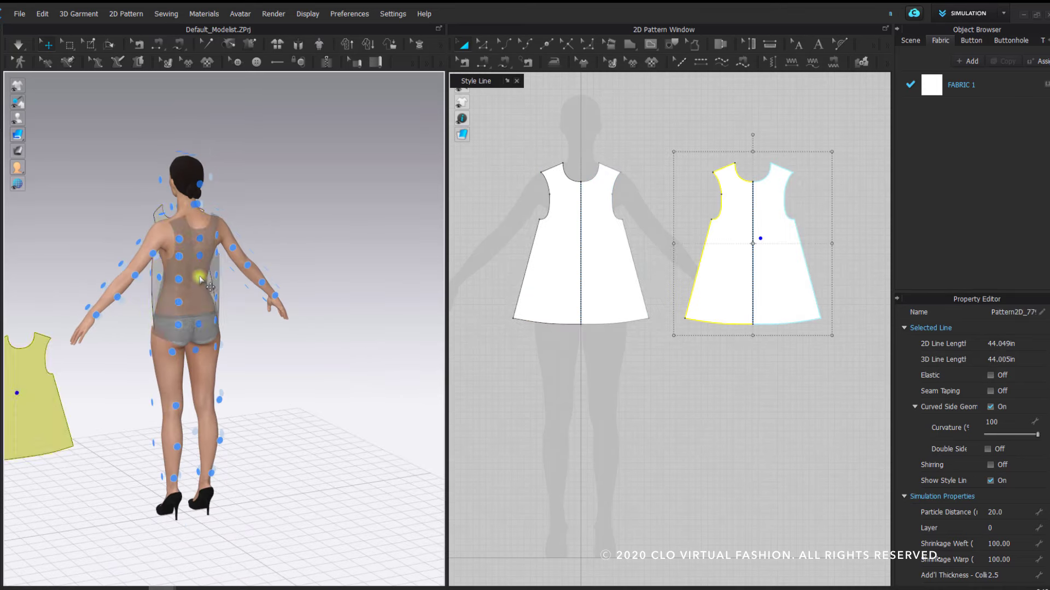
left_click(199, 280)
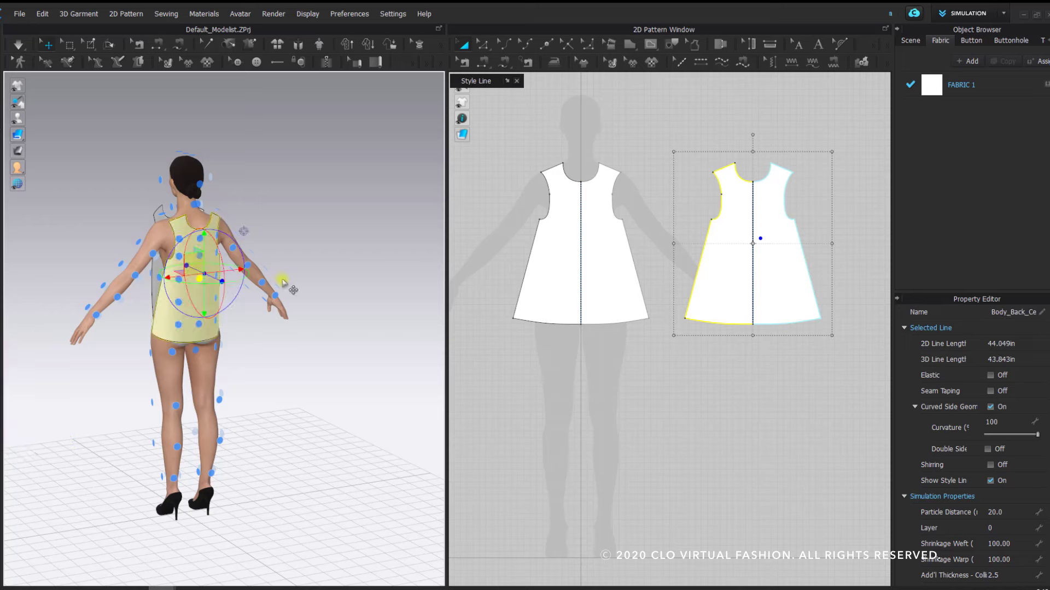
left_click(349, 297)
right_click_drag(109, 347, 314, 335)
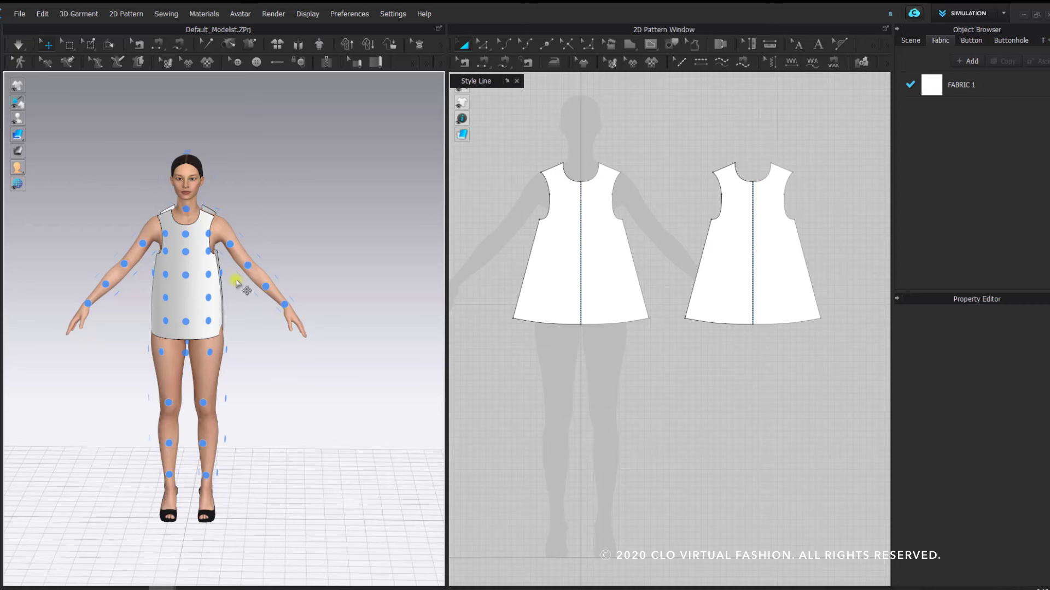
- Sew the front and back pieces together along the shoulders and side seams with Segment Sewing
key("n")
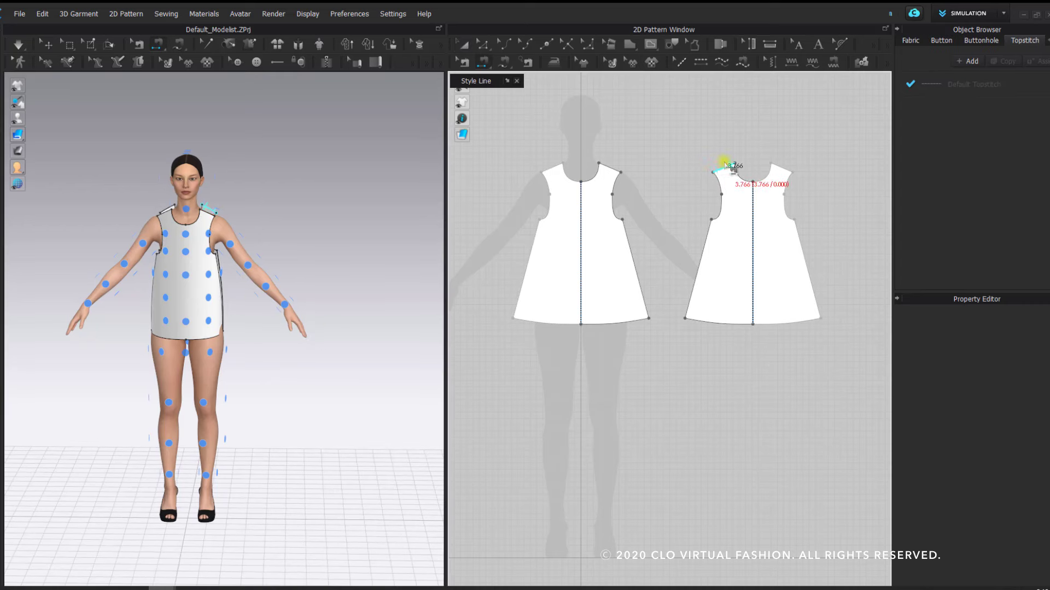
left_click(726, 165)
left_click(609, 164)
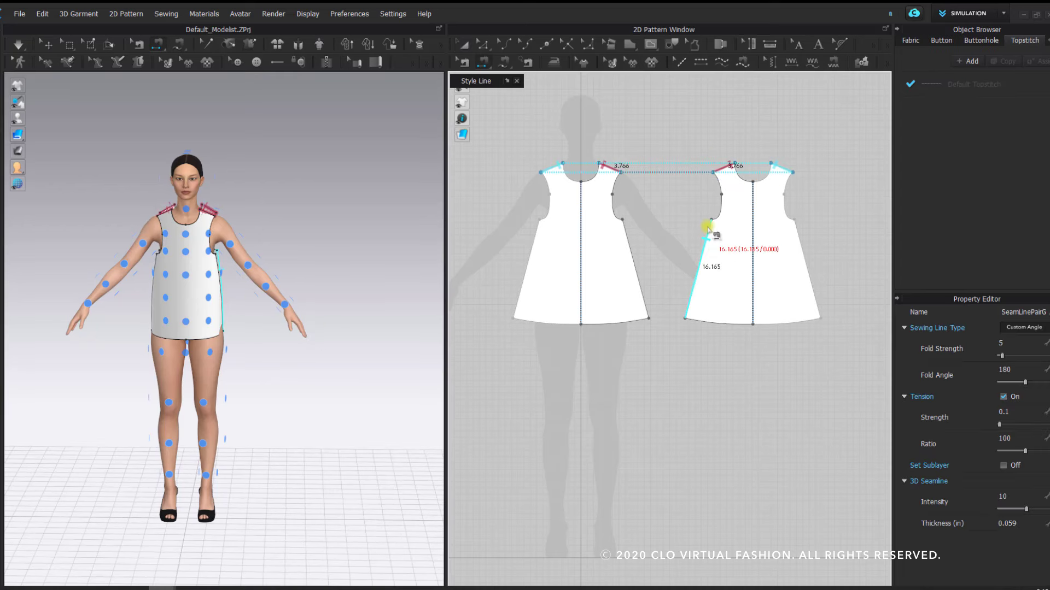
left_click(656, 232)
left_click(633, 235)
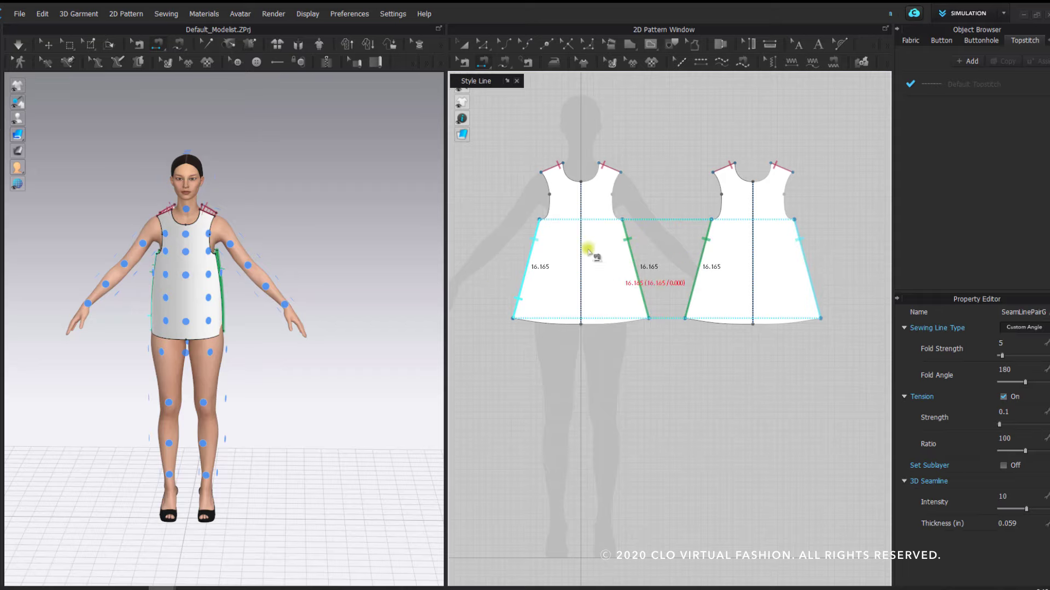
- Hide the avatar's arrangement points and return to the Select/Move tool
right_click_drag(341, 289, 377, 285)
mouse_move(18, 118)
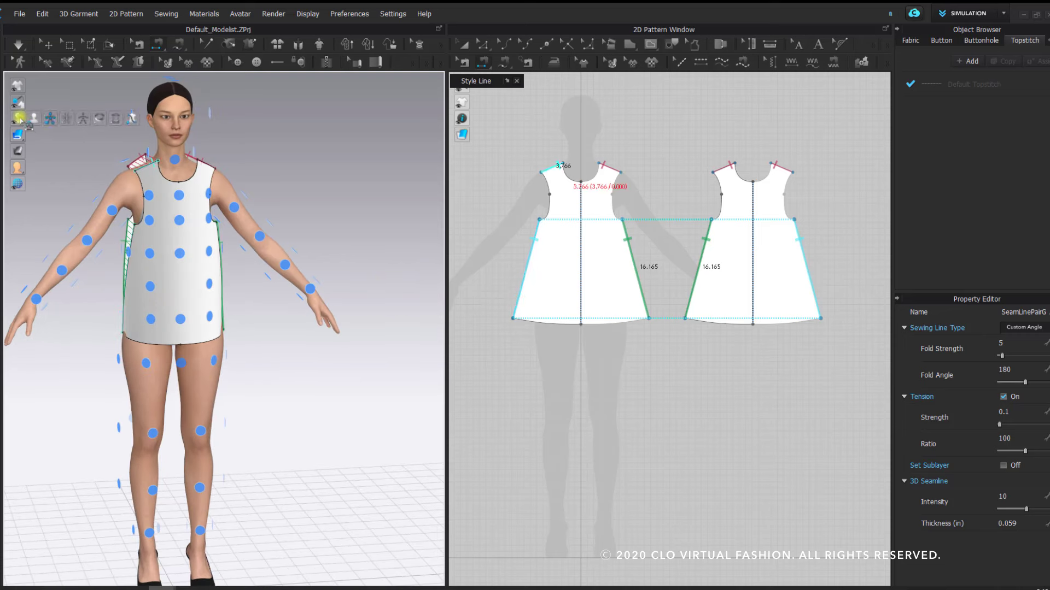
left_click(50, 118)
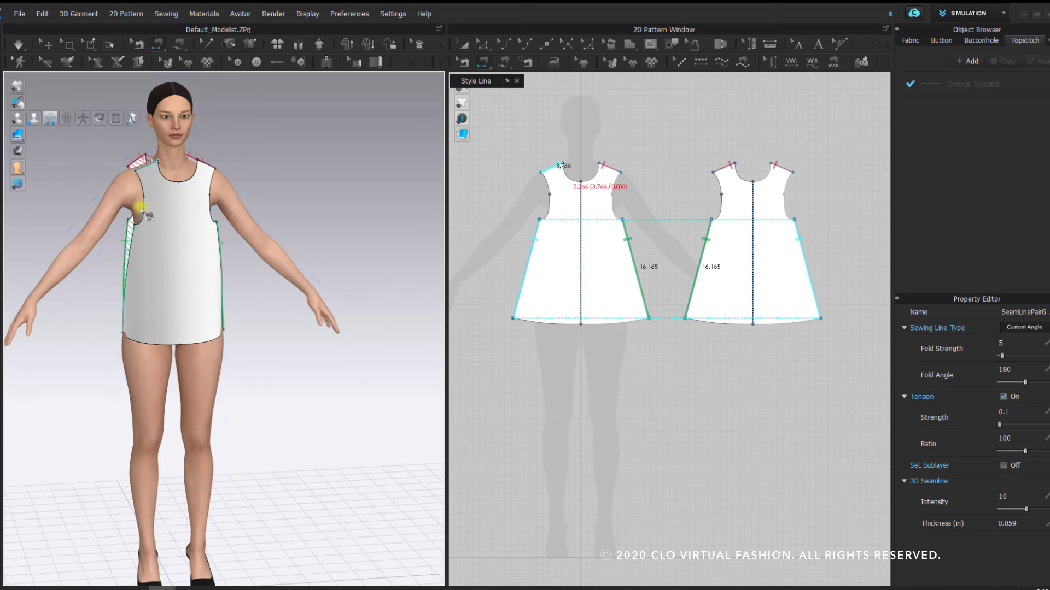
left_click(46, 44)
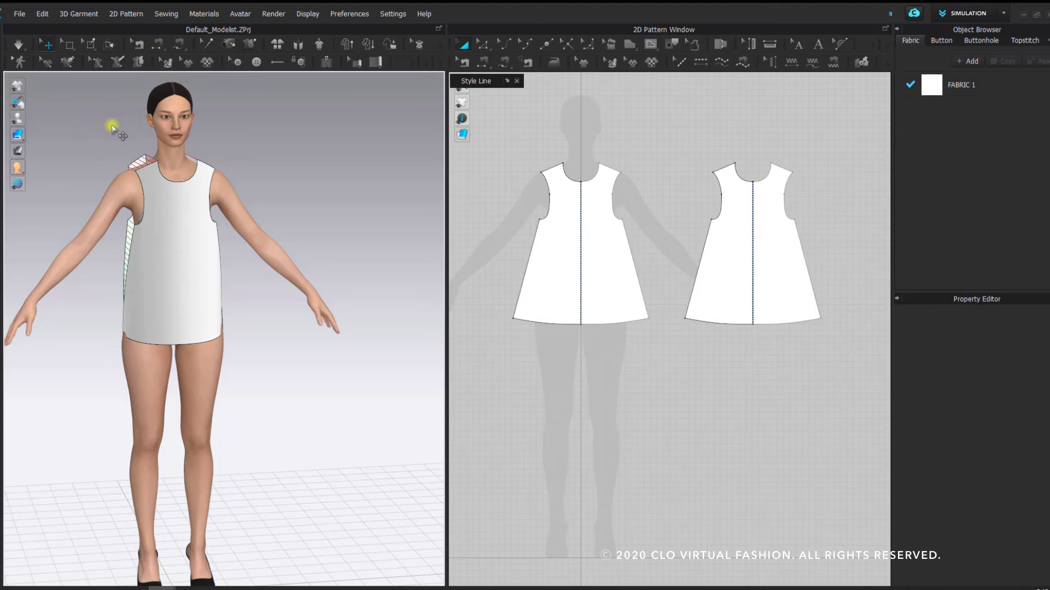
- Simulate the sewn top so it drapes on the avatar, and stop the simulation
key("space")
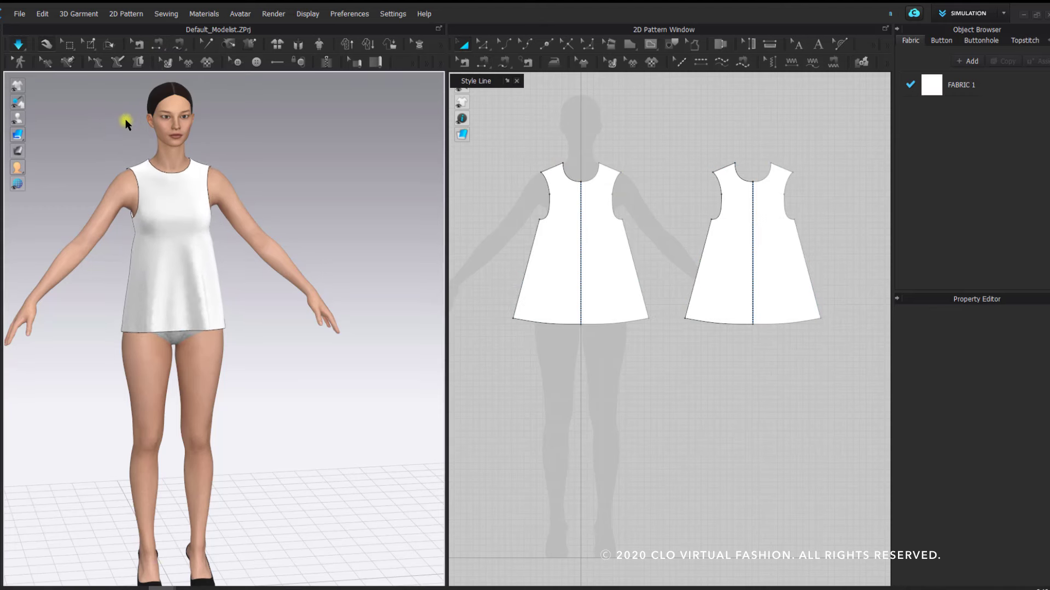
key("space")
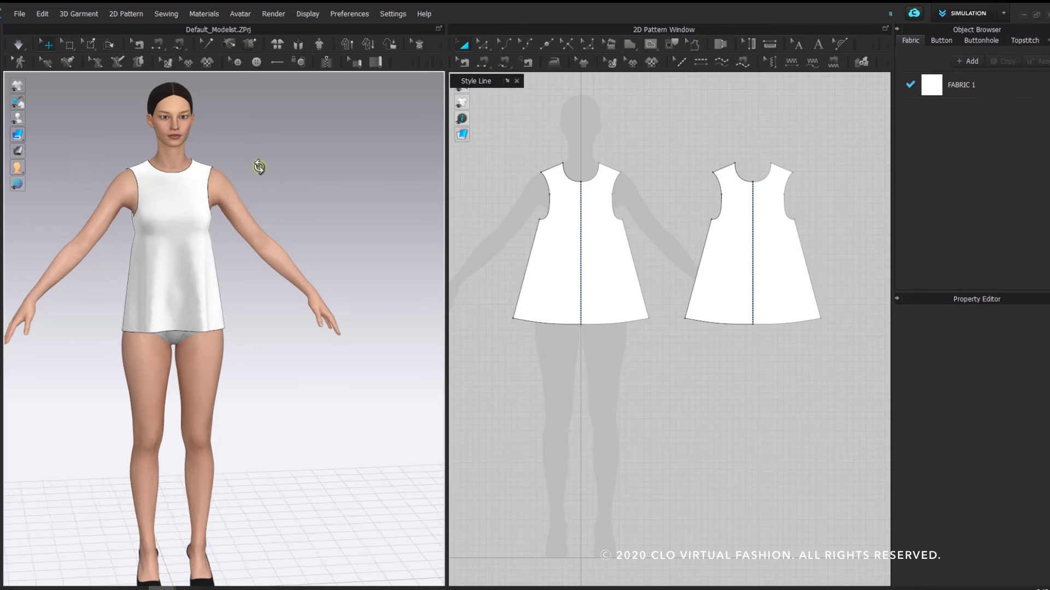
scroll(290, 181, "up", 4)
scroll(294, 187, "up", 5)
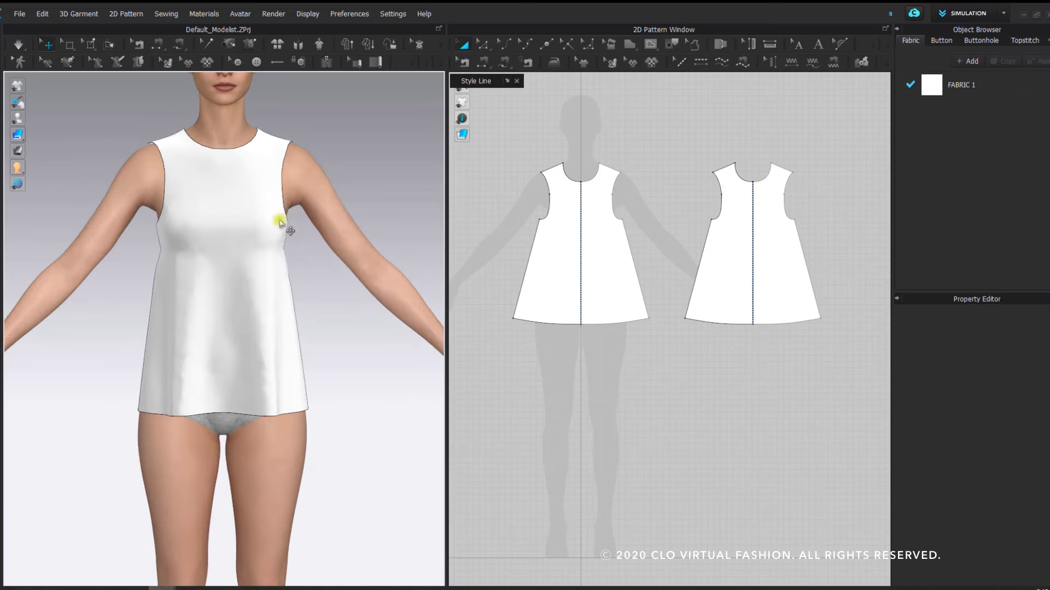
right_click_drag(257, 276, 182, 239)
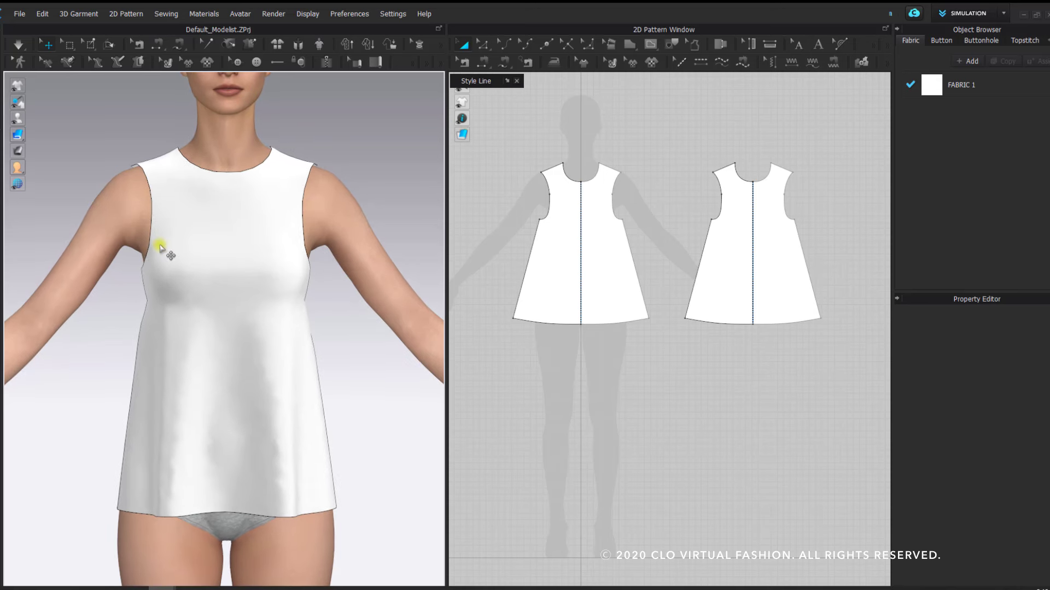
left_click(159, 242)
left_click(694, 197)
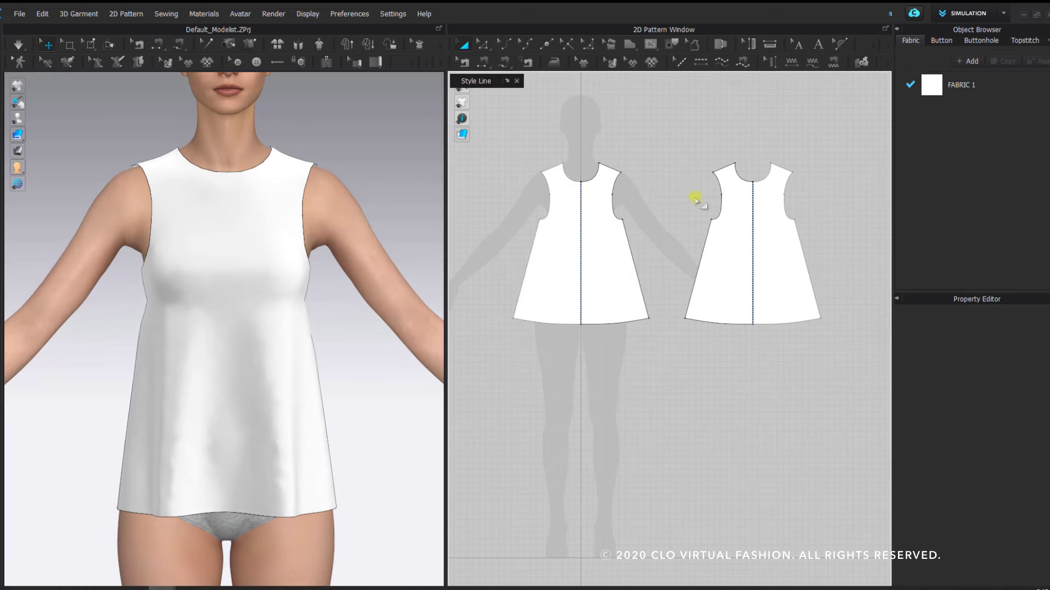
left_click(780, 248)
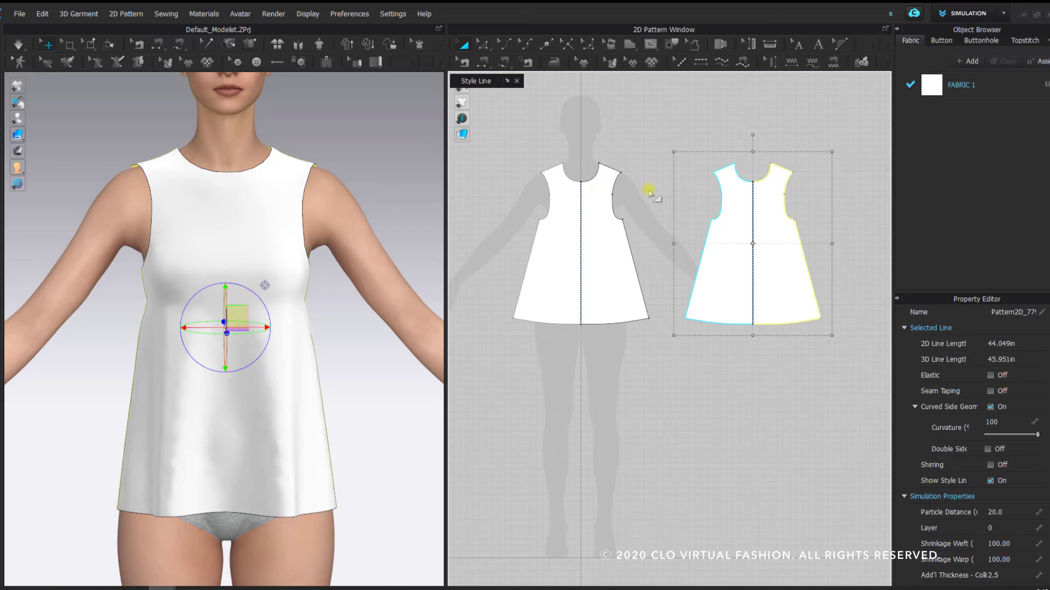
right_click_drag(648, 195, 663, 217)
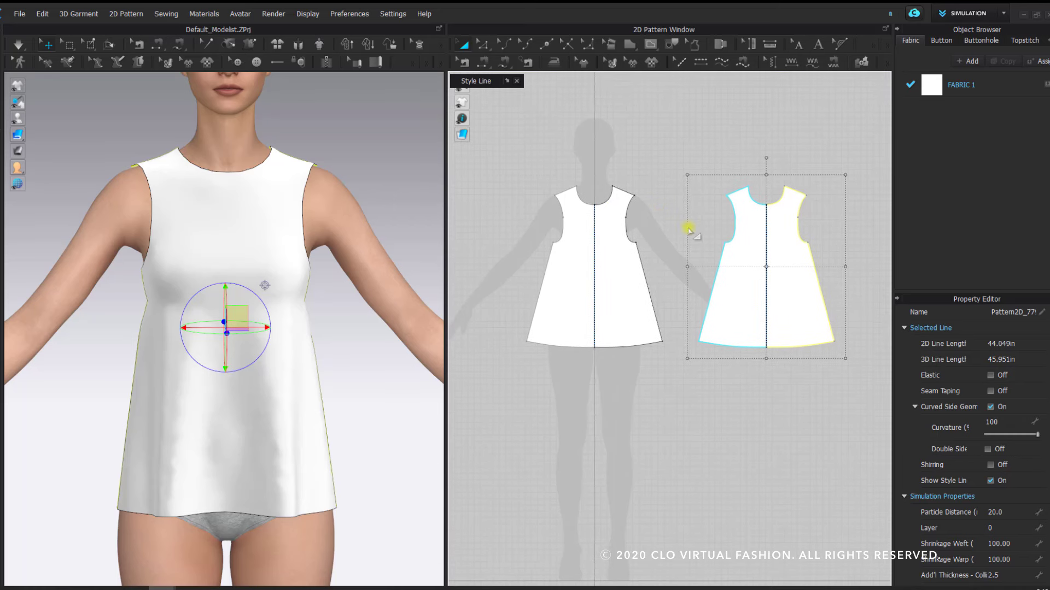
left_click(655, 137)
- Draw a new rectangular pattern piece about 22.3 by 13.4 in above the front piece
middle_click_drag(633, 159, 629, 239)
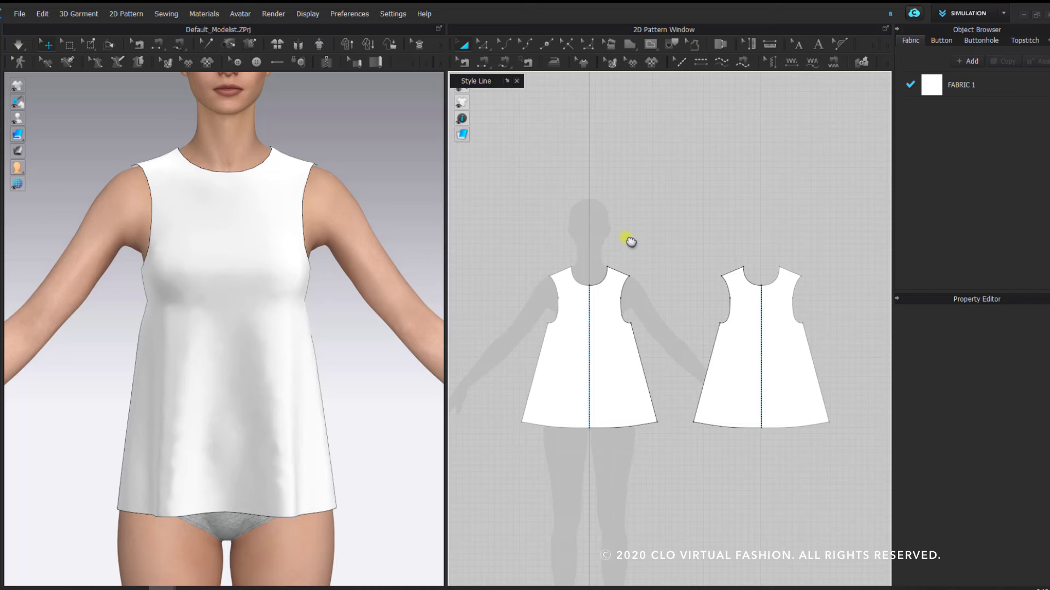
left_click(627, 48)
left_click(636, 77)
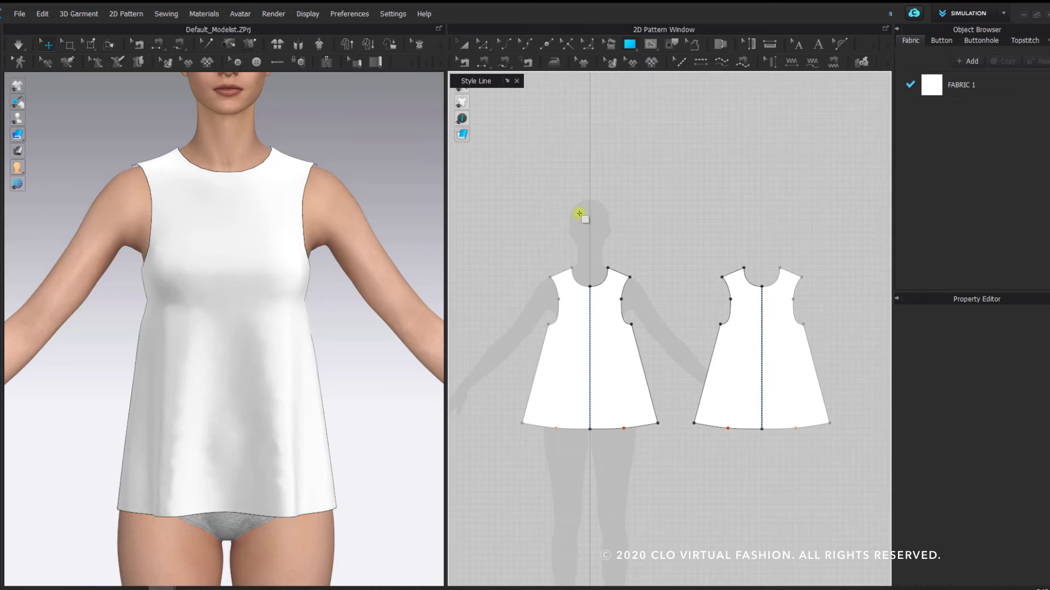
left_click_drag(566, 159, 710, 243)
middle_click_drag(289, 161, 283, 308)
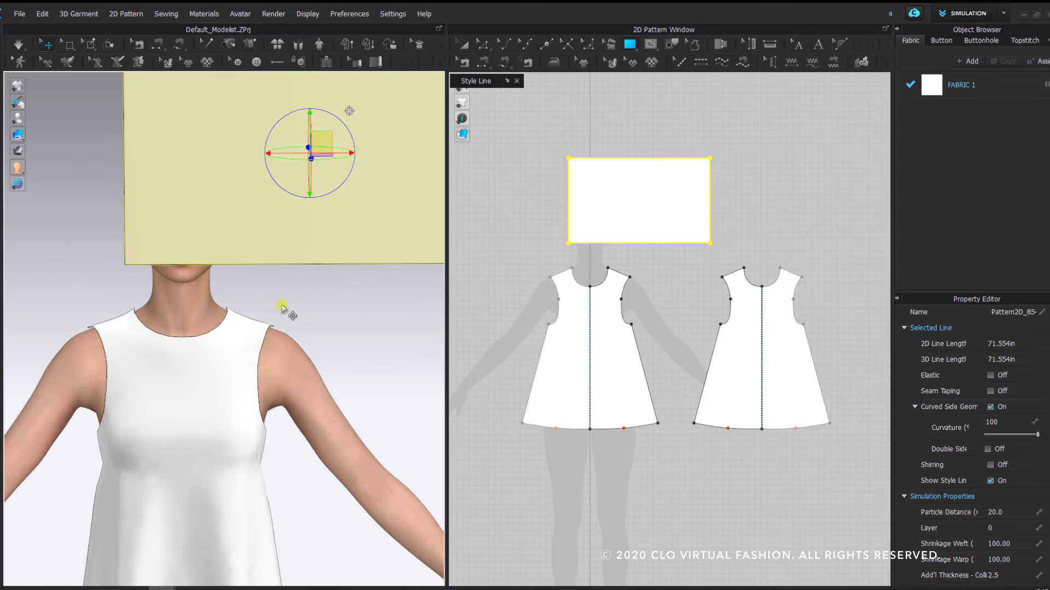
middle_click_drag(353, 205, 318, 246)
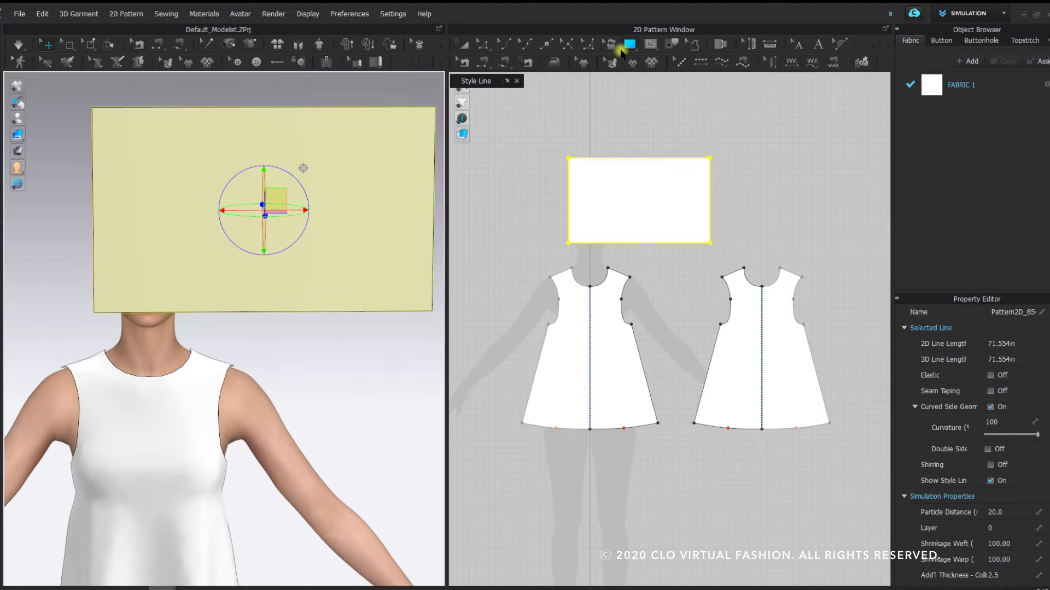
left_click(627, 46)
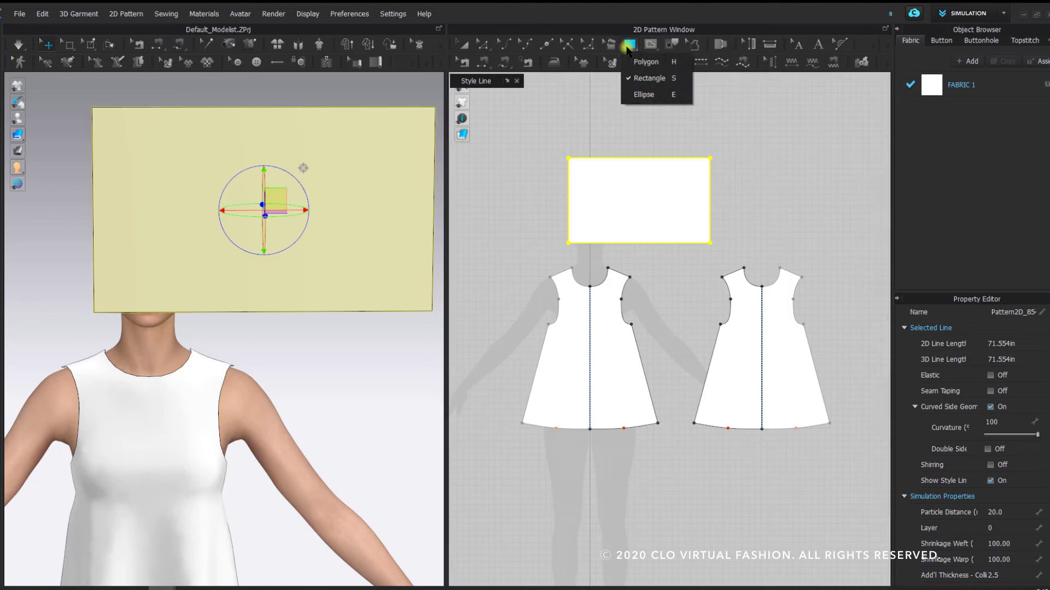
left_click(672, 78)
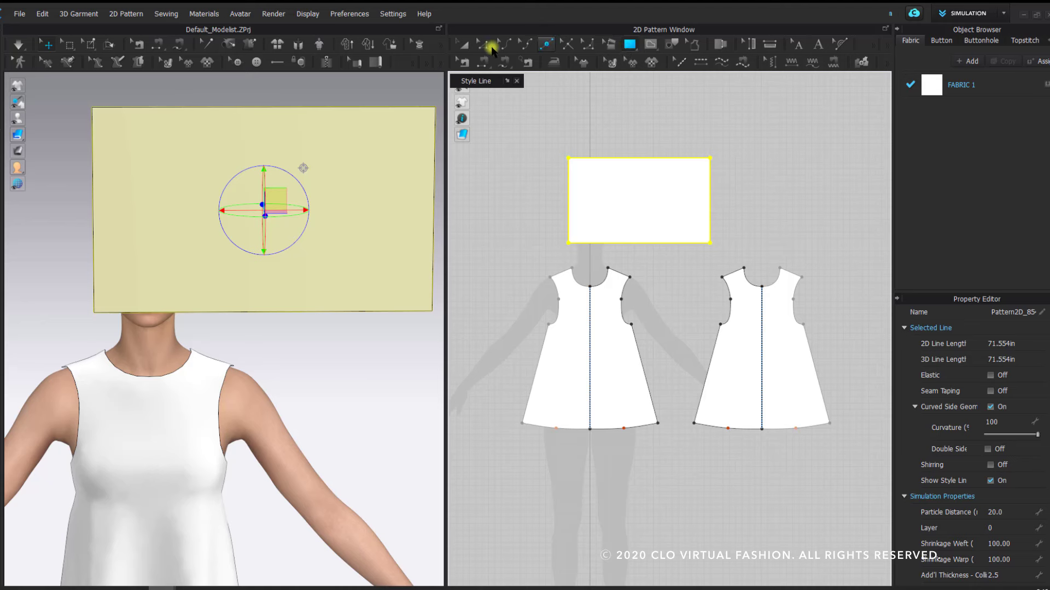
left_click(465, 44)
left_click(659, 133)
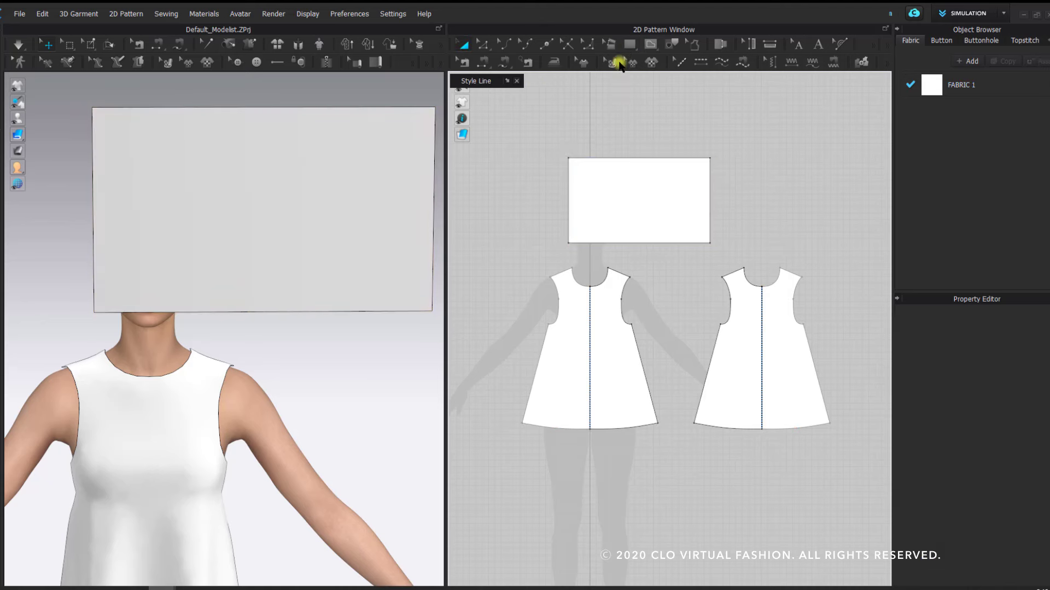
left_click(642, 210)
left_click(670, 205)
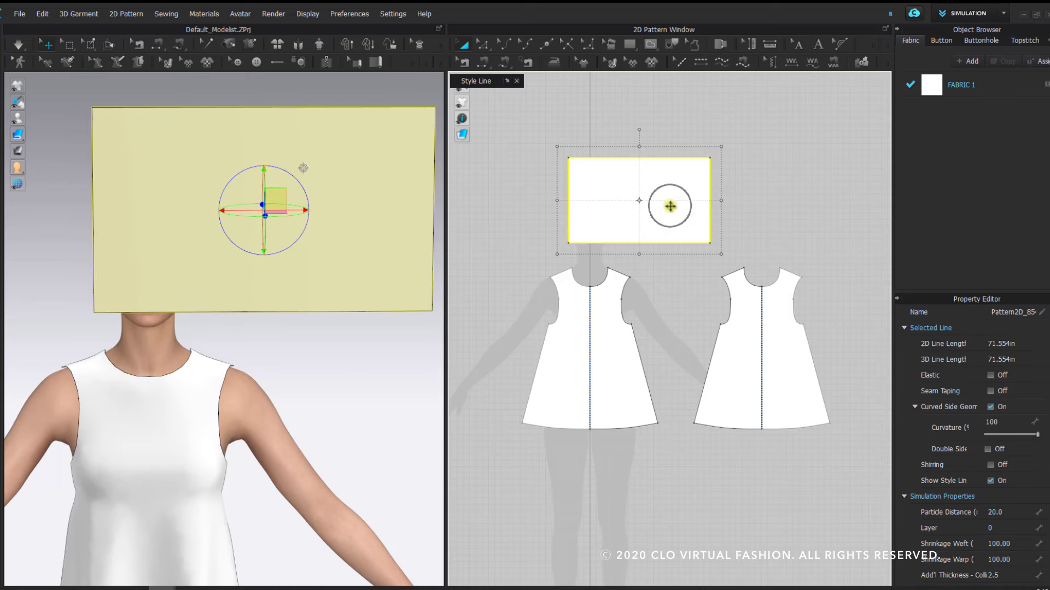
left_click(666, 290)
left_click(603, 318)
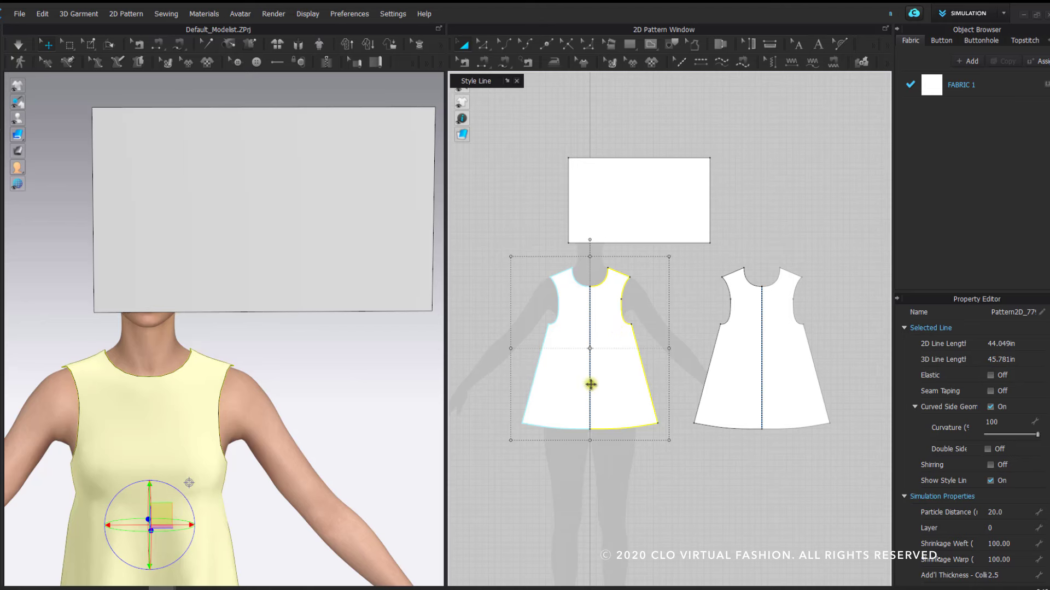
left_click(671, 309)
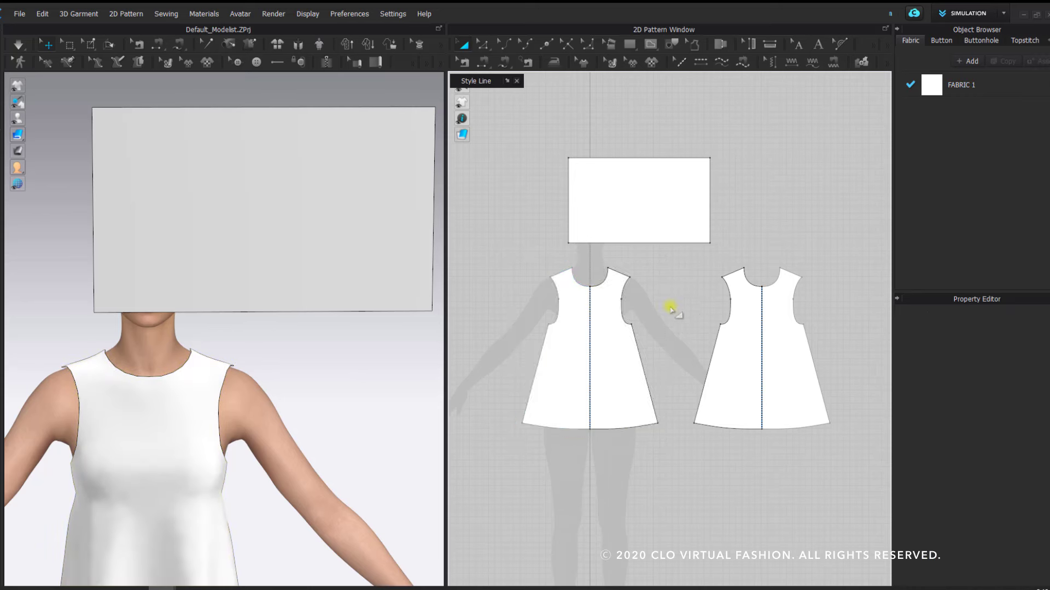
scroll(374, 323, "down", 2)
left_click(651, 45)
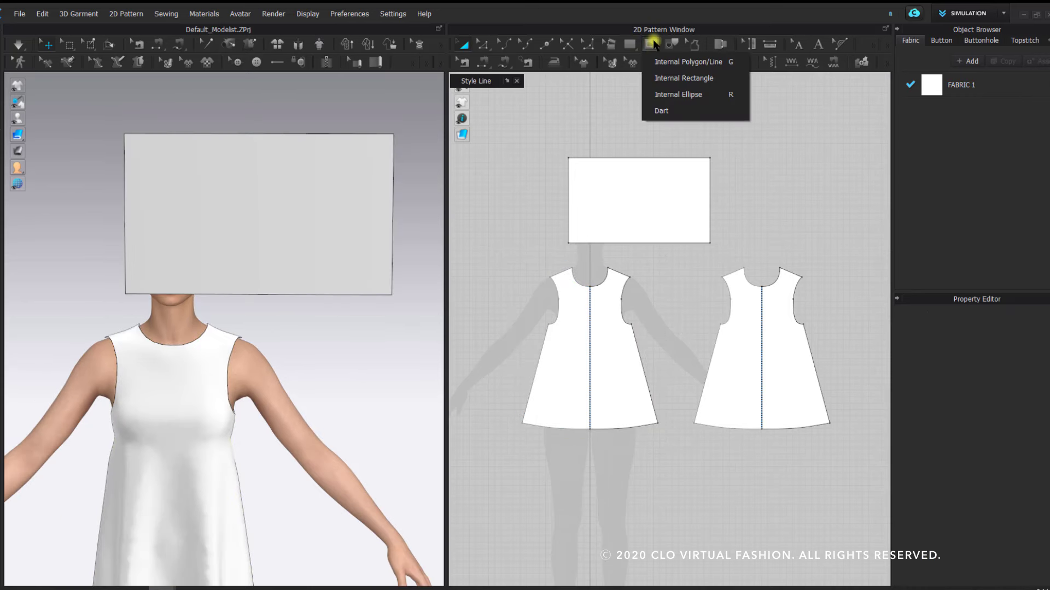
left_click(629, 45)
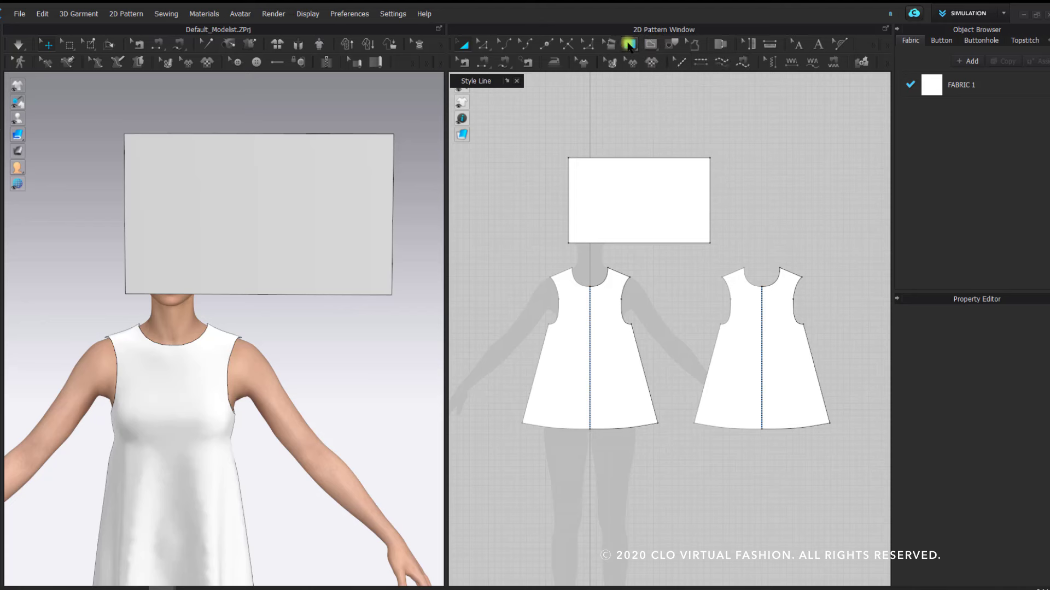
left_click(650, 45)
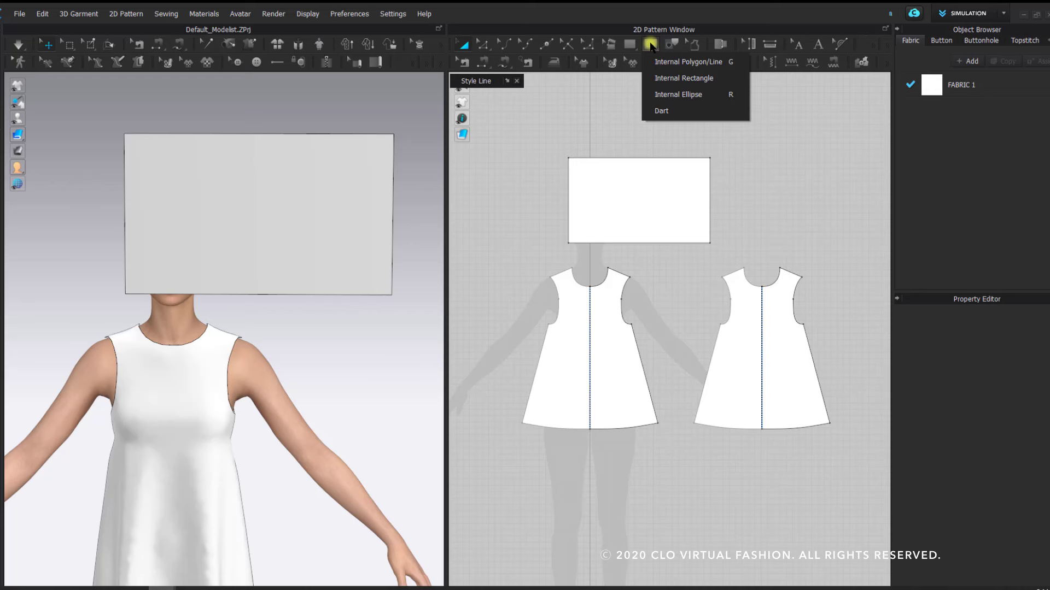
left_click(689, 62)
- Draw an internal rectangle about 4.1 by 3.6 in near the upper left corner of the rectangular pattern
left_click(650, 45)
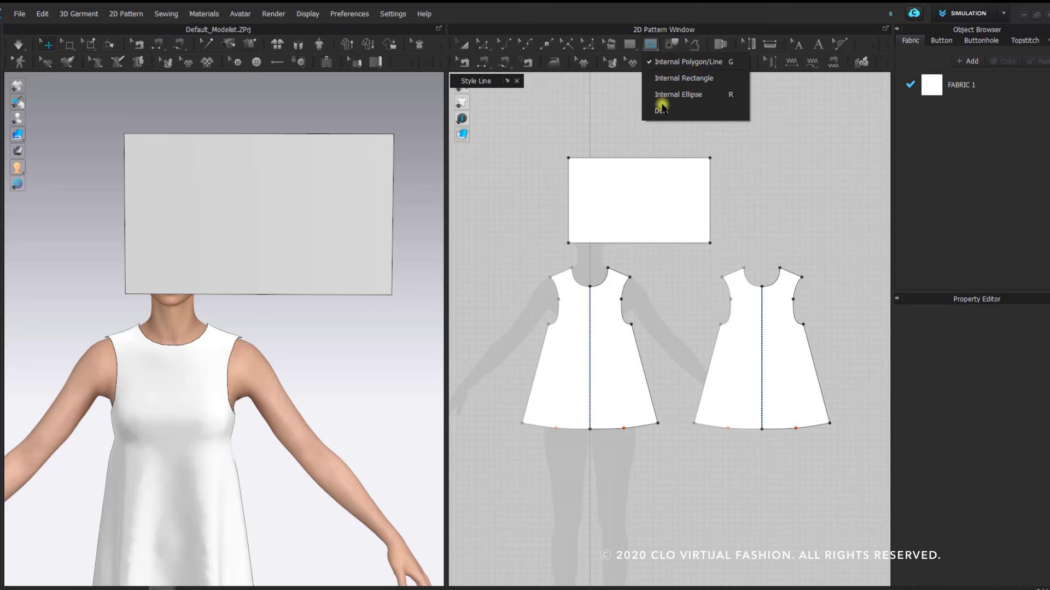
left_click(681, 79)
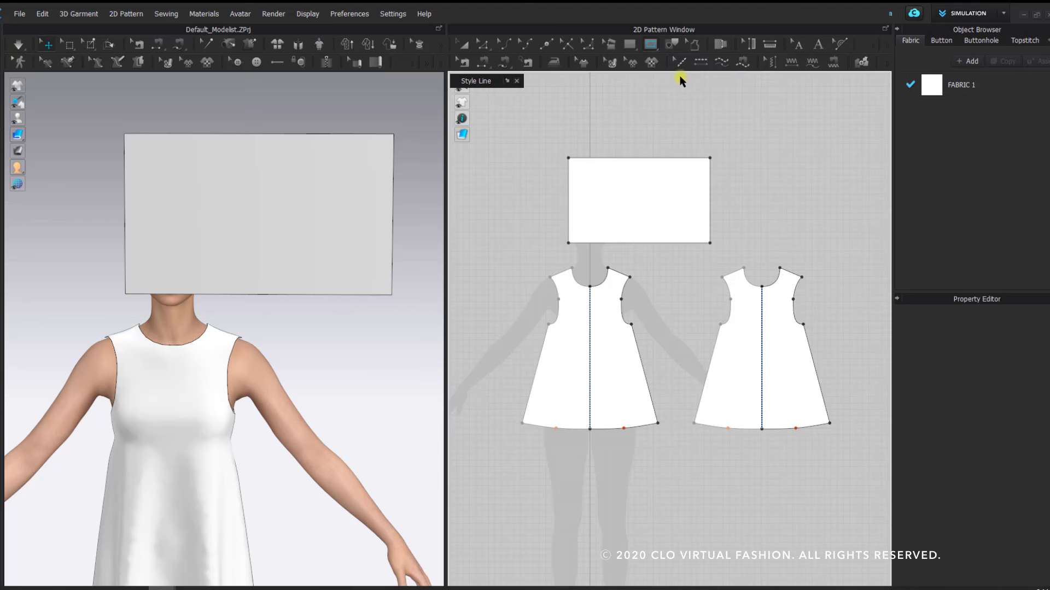
left_click(631, 44)
scroll(569, 239, "up", 3)
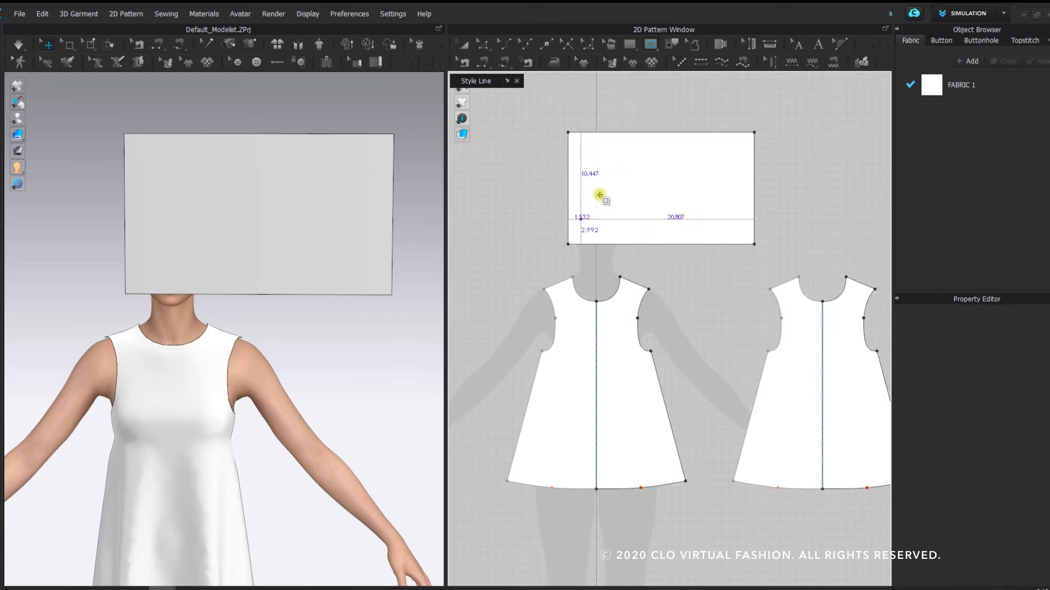
left_click_drag(584, 141, 618, 171)
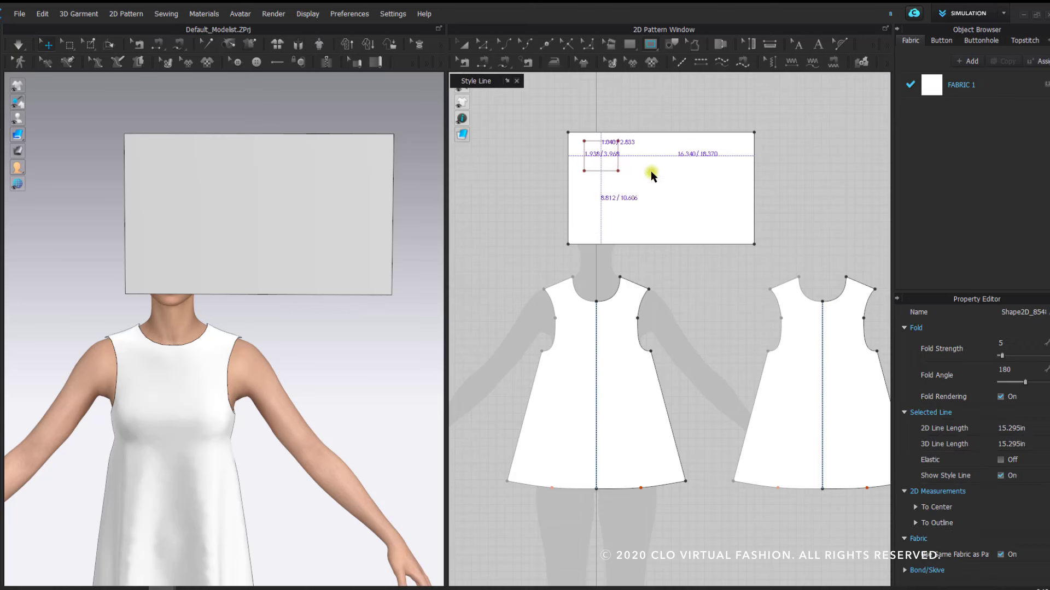
left_click(618, 164)
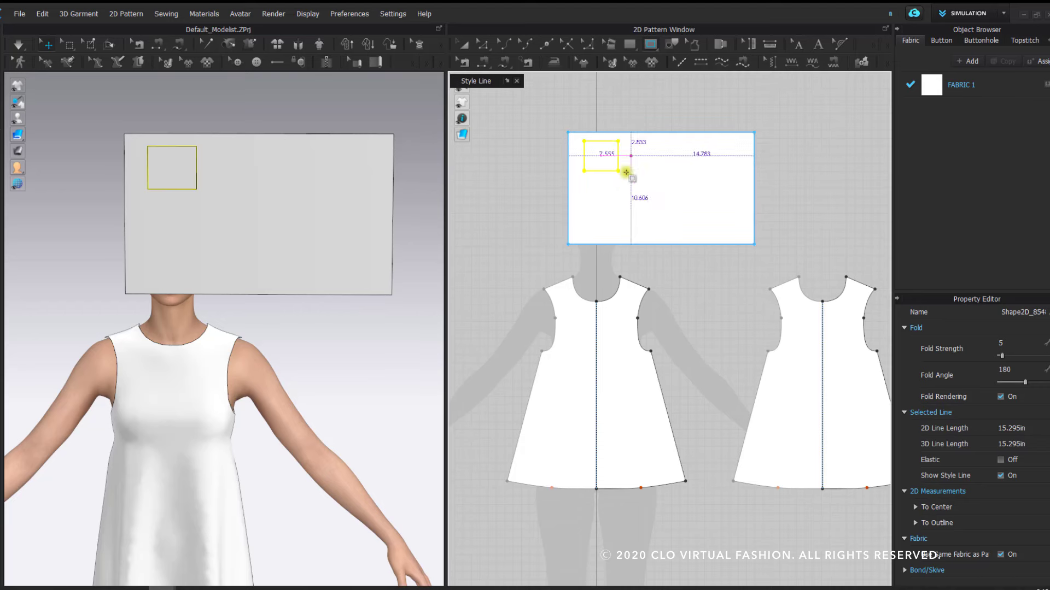
- Create a 3.937 in square internal rectangle in the rectangular pattern, 5 in from its left edge and 1 in from its bottom edge
scroll(626, 172, "up", 5)
left_click(633, 183)
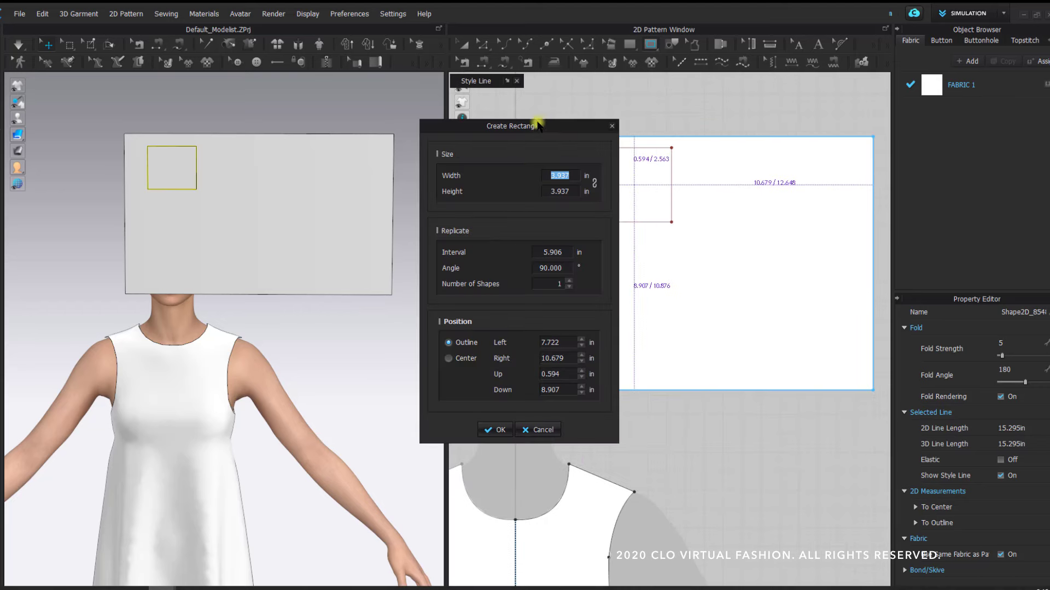
left_click_drag(539, 125, 315, 97)
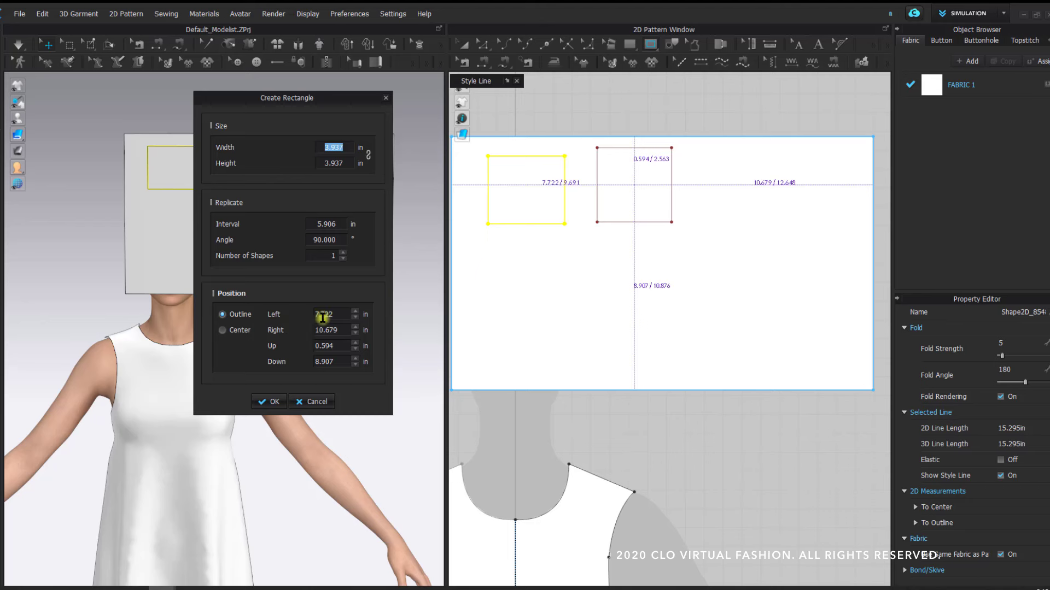
left_click(340, 311)
type("5")
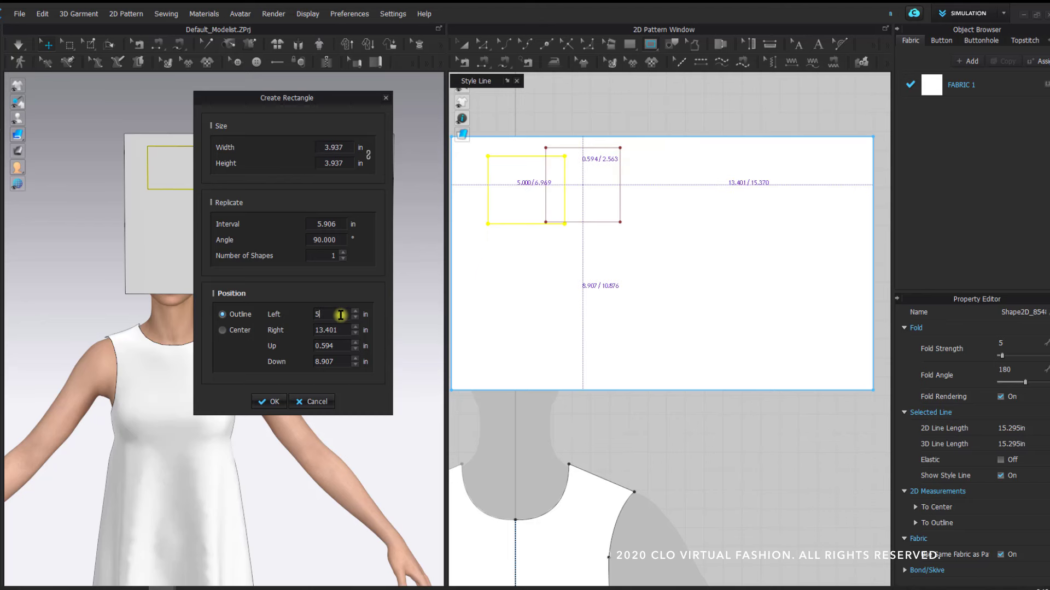
left_click(337, 346)
type("4")
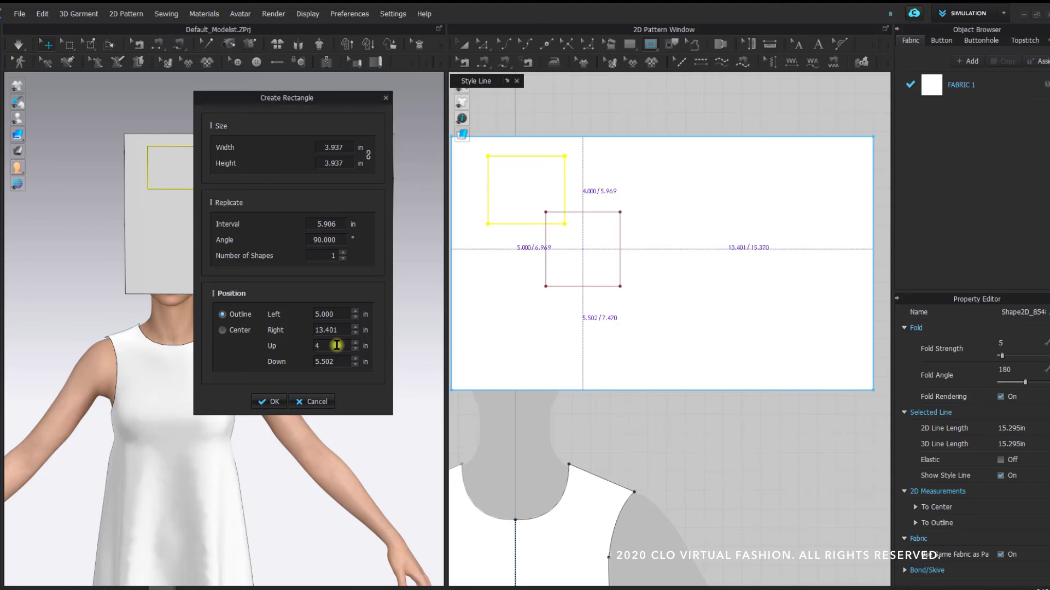
key("BackSpace")
type("1")
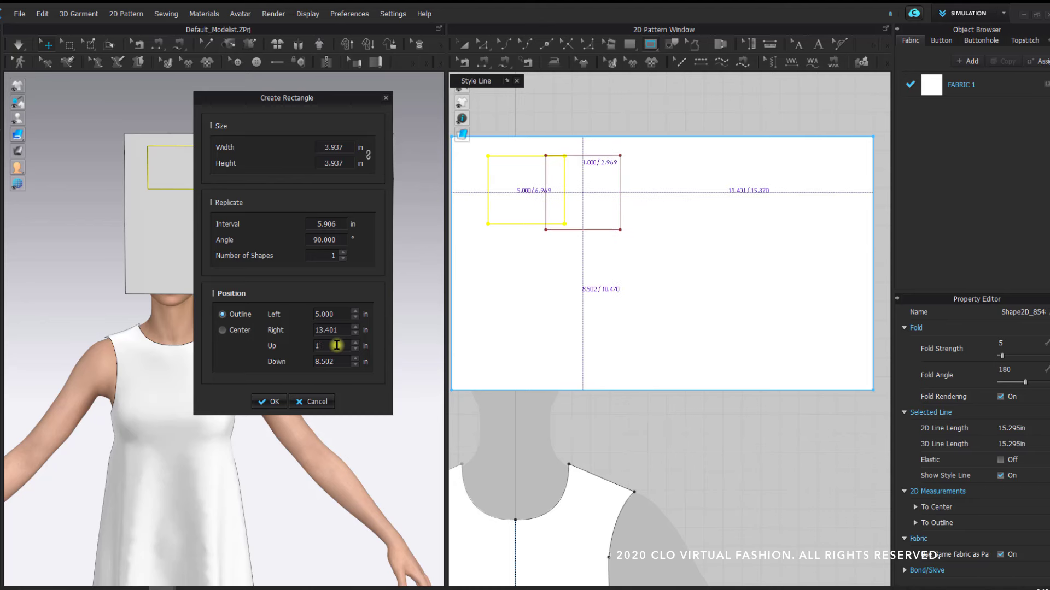
left_click(348, 357)
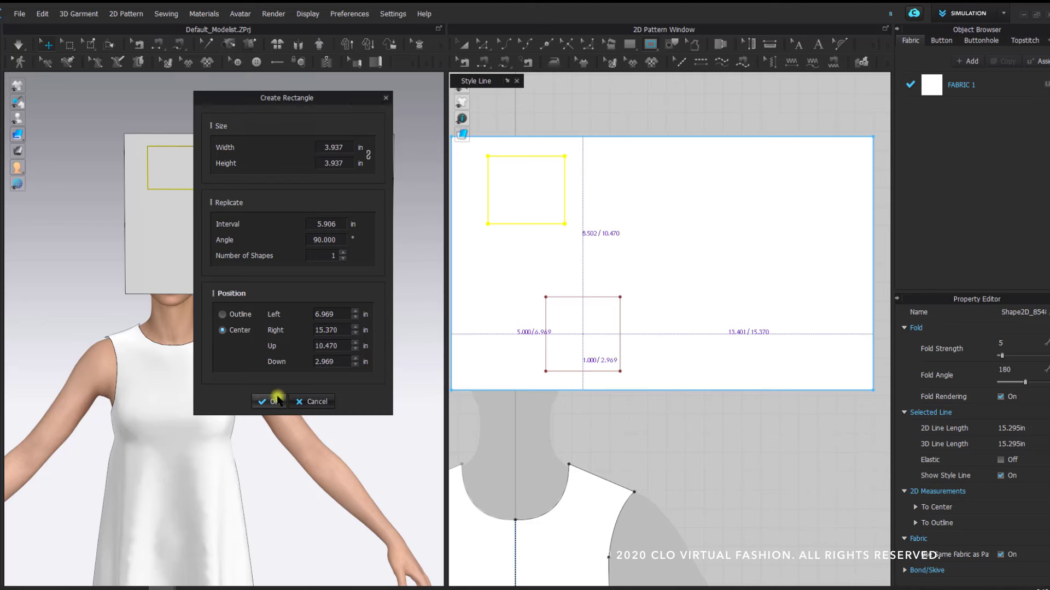
left_click(271, 401)
- Draw an internal circle about 11.9 in in circumference in the upper part of the rectangular pattern
left_click(651, 45)
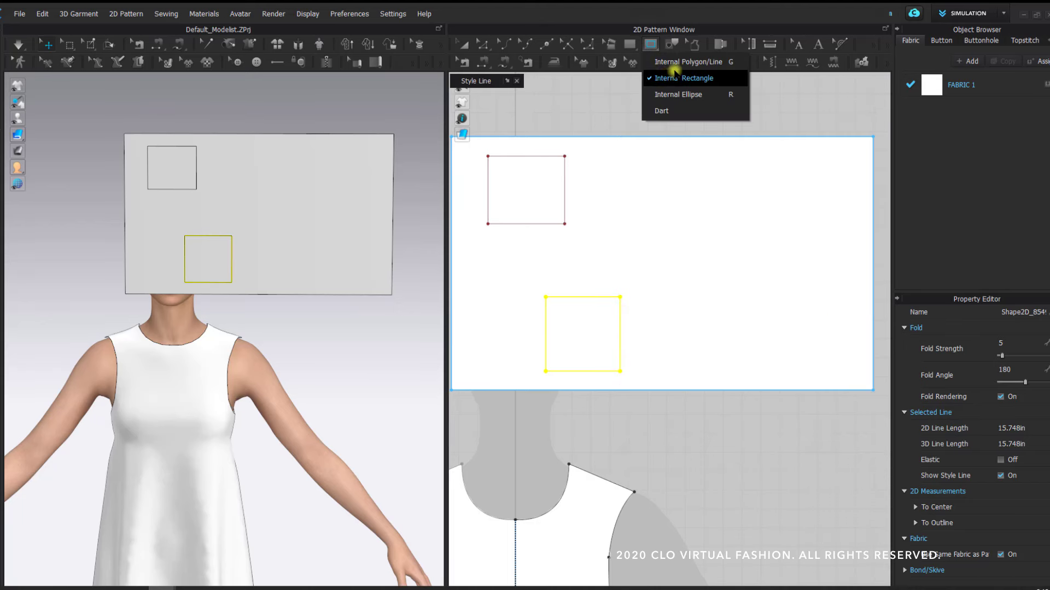
left_click(678, 94)
left_click_drag(653, 164, 728, 228)
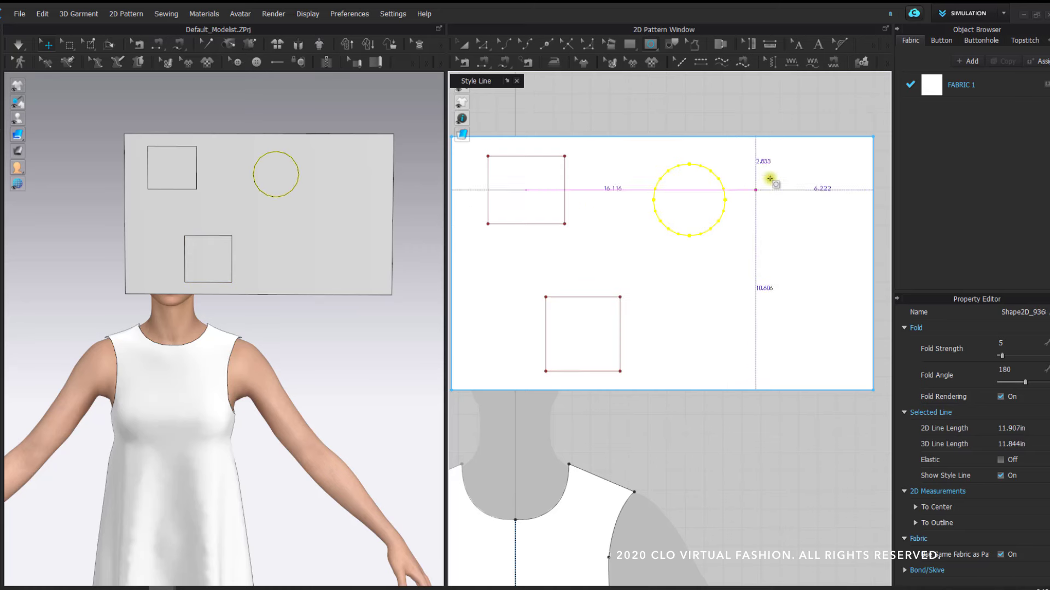
- Create an internal ellipse with a radius of 1 in width and 4 in height below the circle in the rectangular pattern
left_click(714, 308)
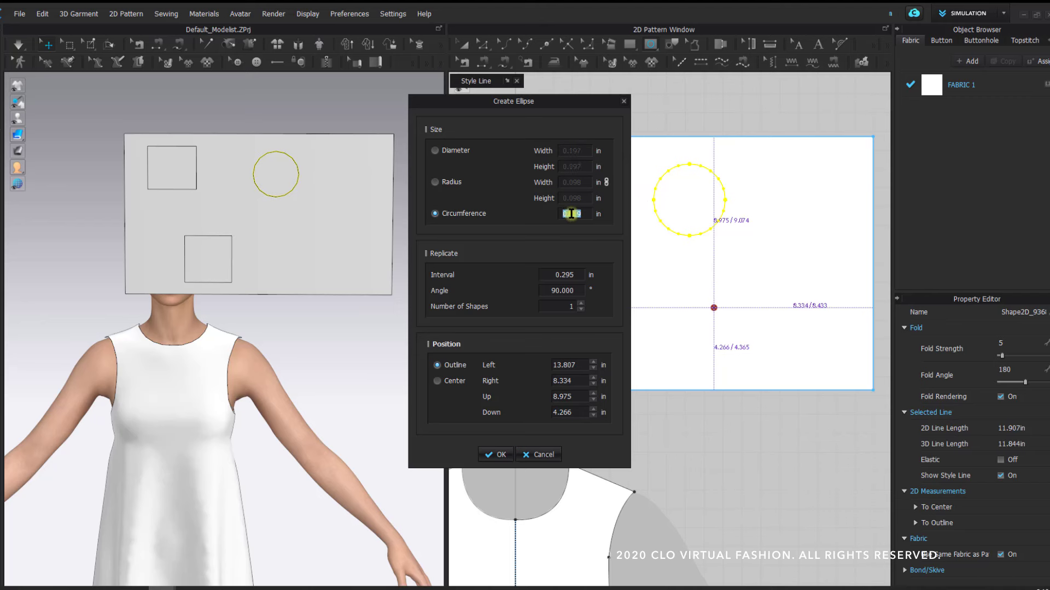
type("4")
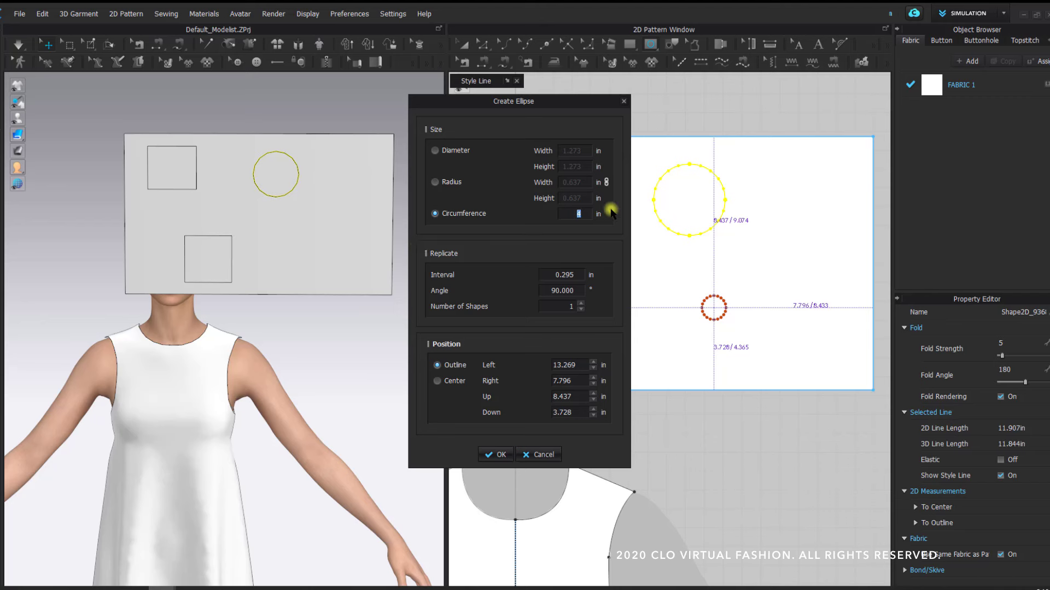
type("2")
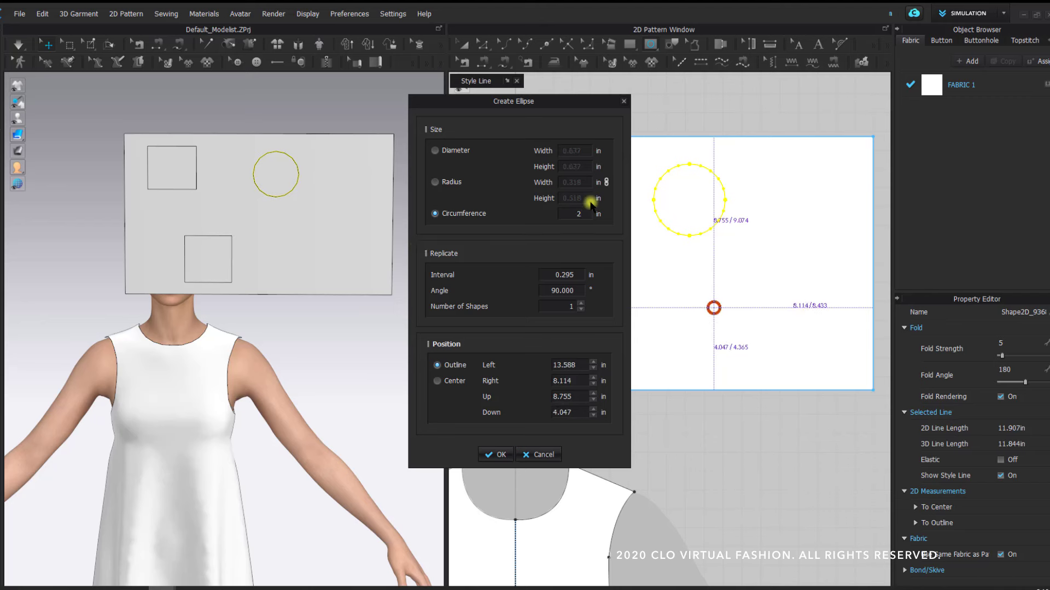
type("1")
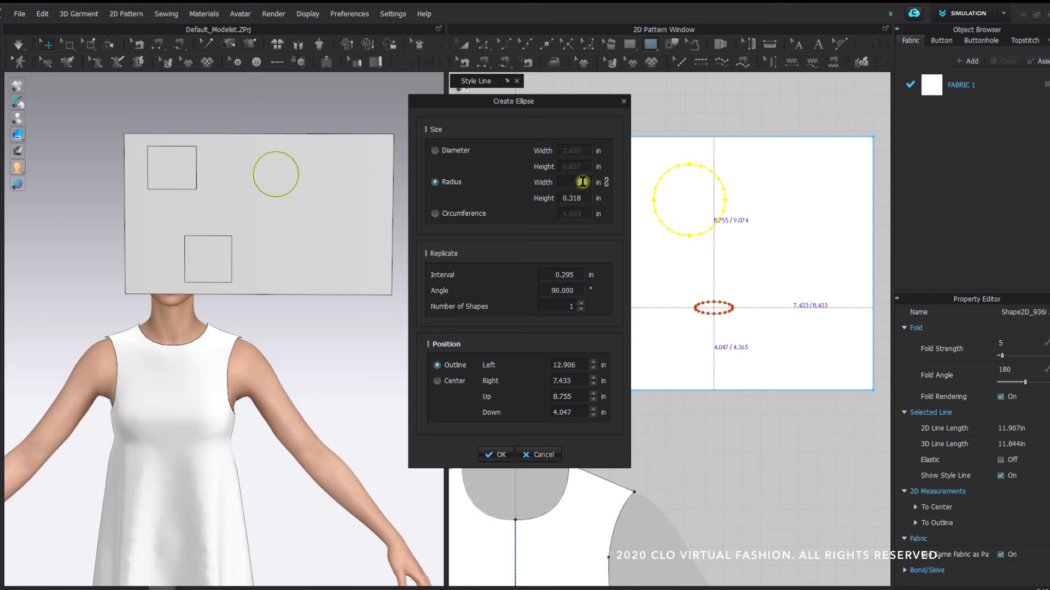
type("4")
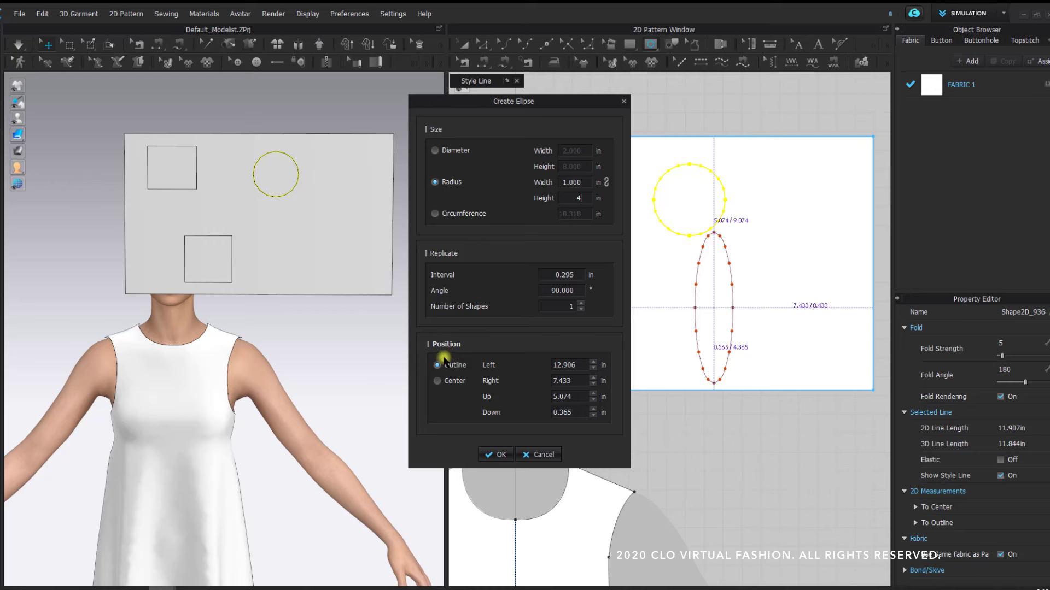
left_click_drag(503, 98, 240, 93)
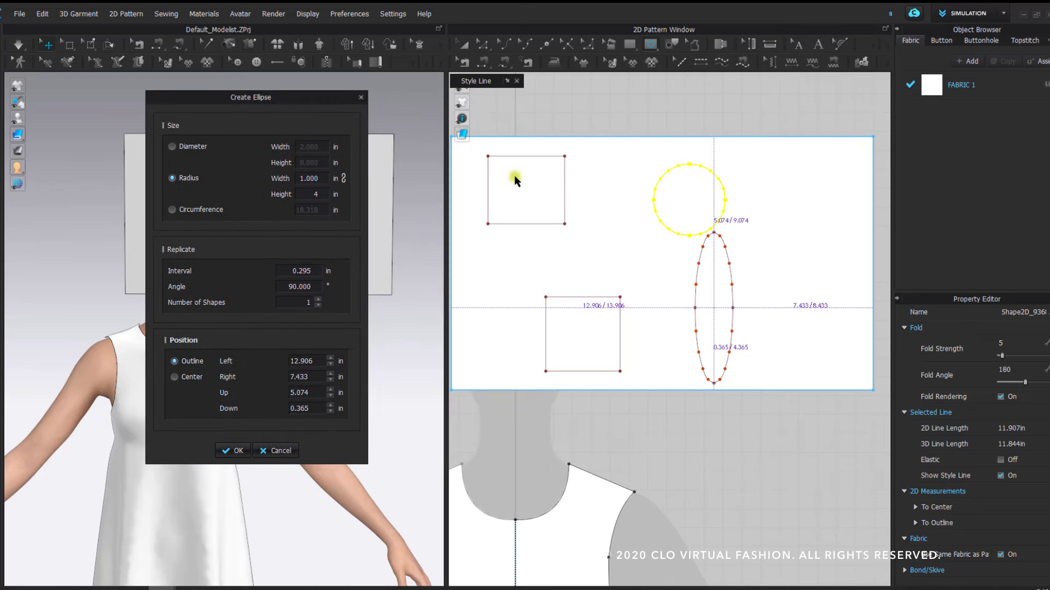
left_click(234, 451)
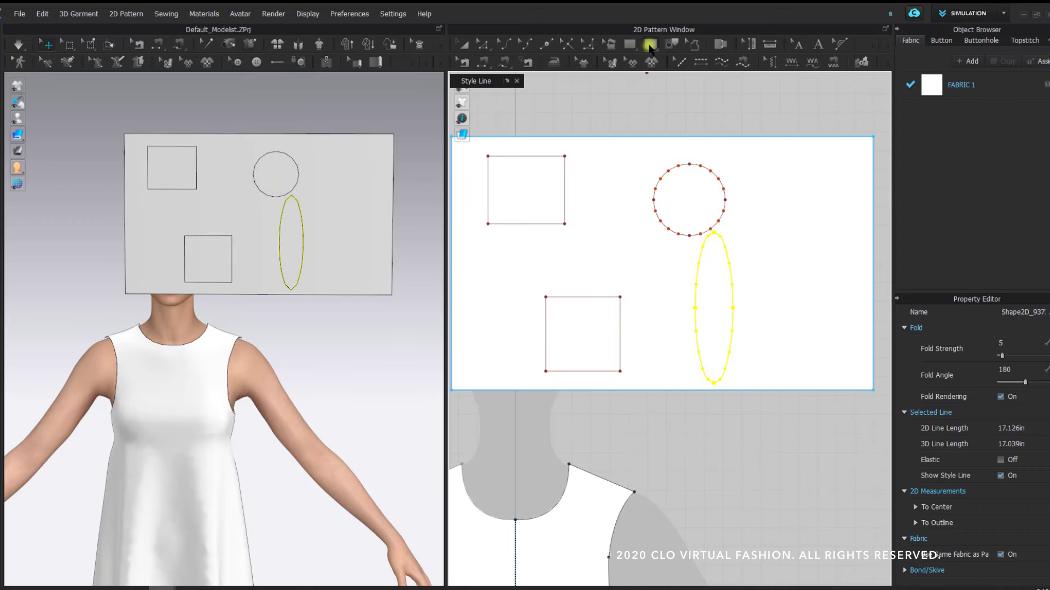
- Draw an open internal line about 19.4 in long, mixing curved and straight segments, beside the circle near the rectangular pattern's right edge
left_click(650, 45)
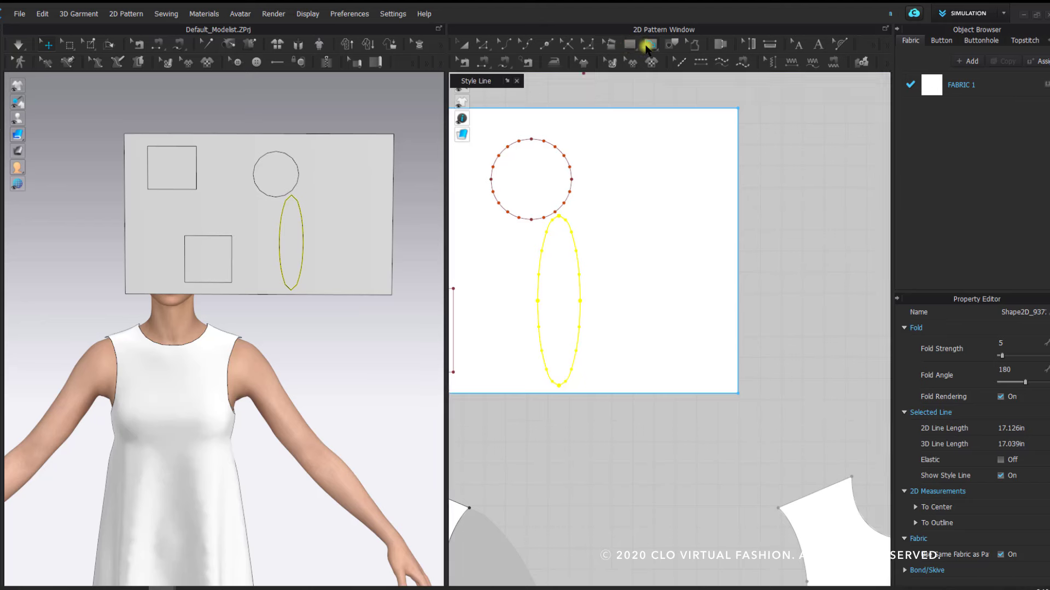
left_click(650, 46)
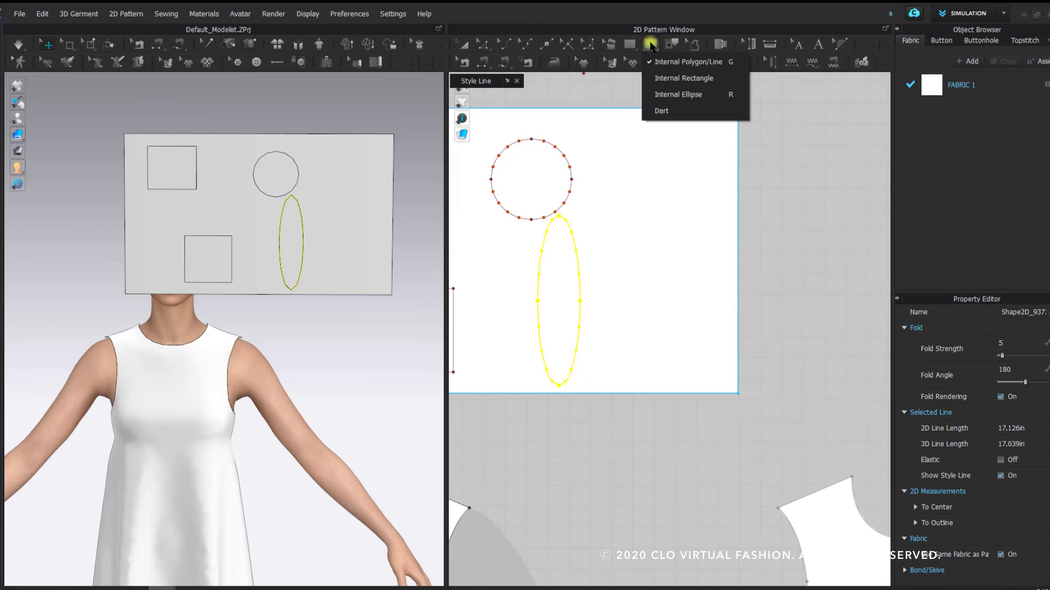
left_click(686, 63)
scroll(684, 284, "down", 2)
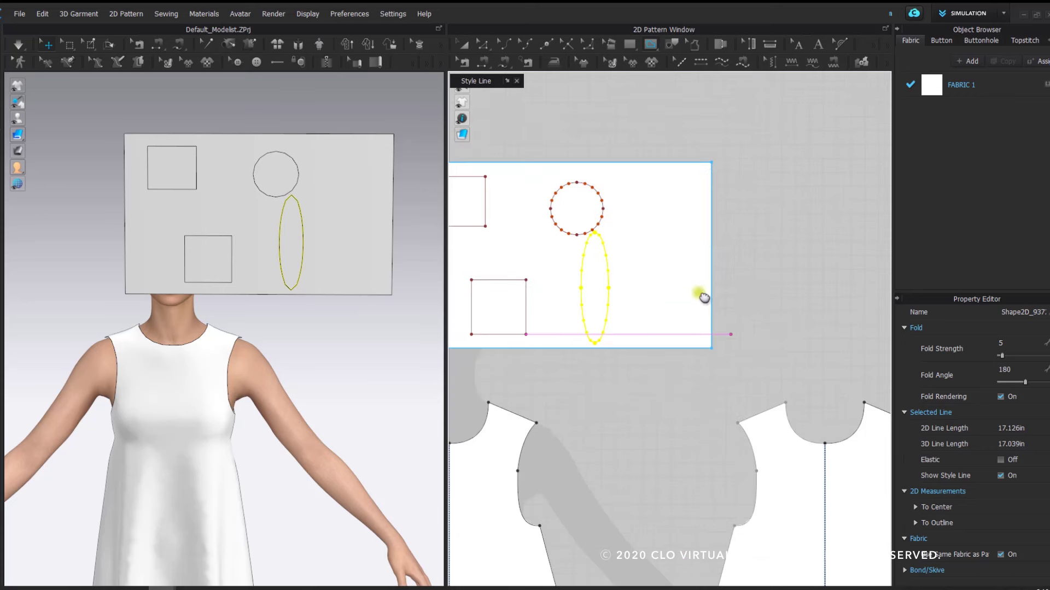
scroll(699, 293, "down", 2)
middle_click_drag(696, 292, 753, 305)
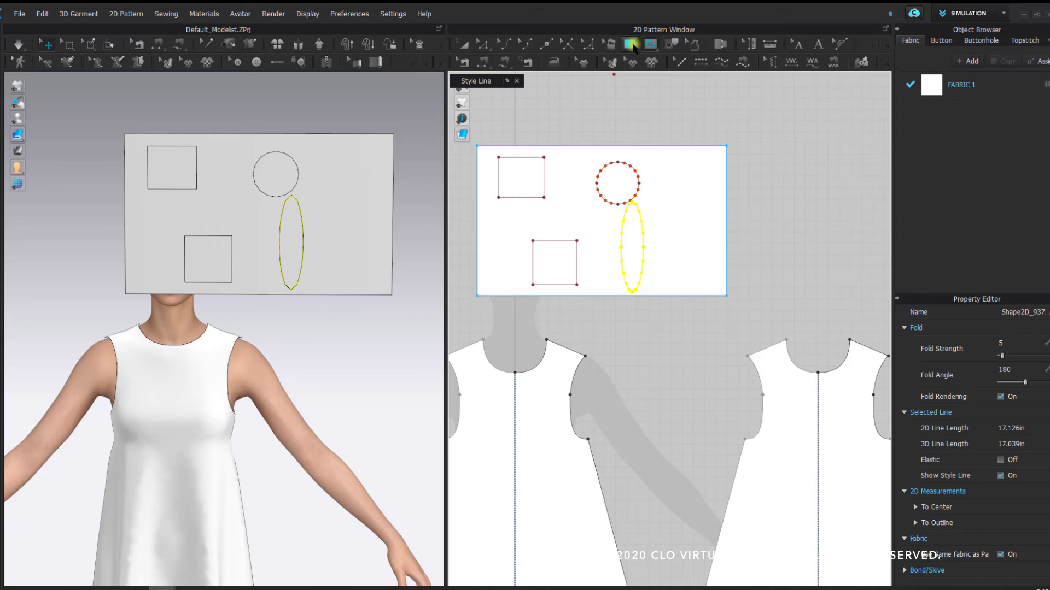
scroll(696, 175, "up", 3)
left_click(636, 168)
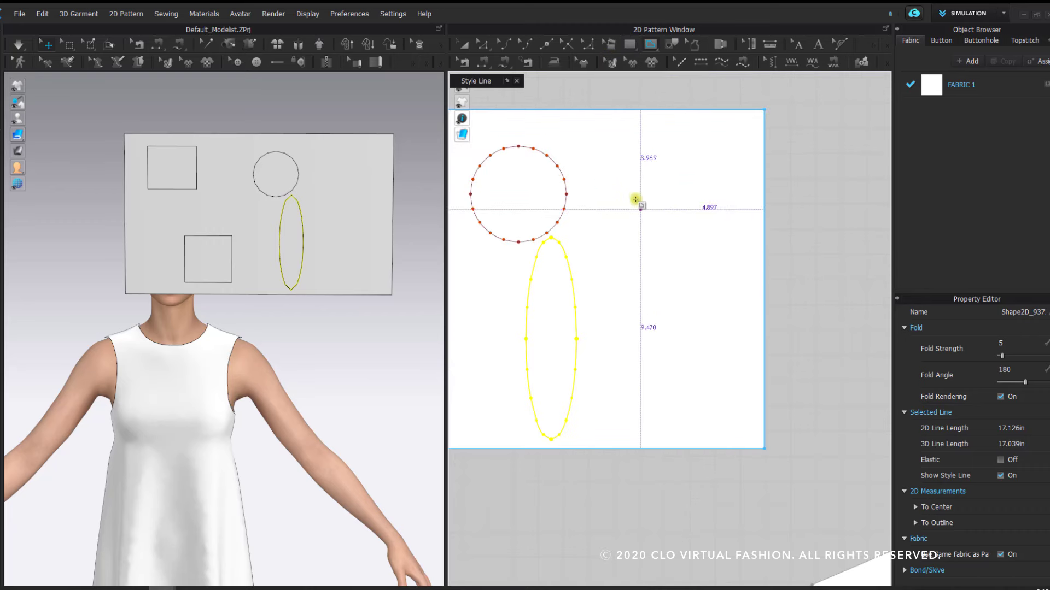
left_click_drag(612, 209, 596, 299)
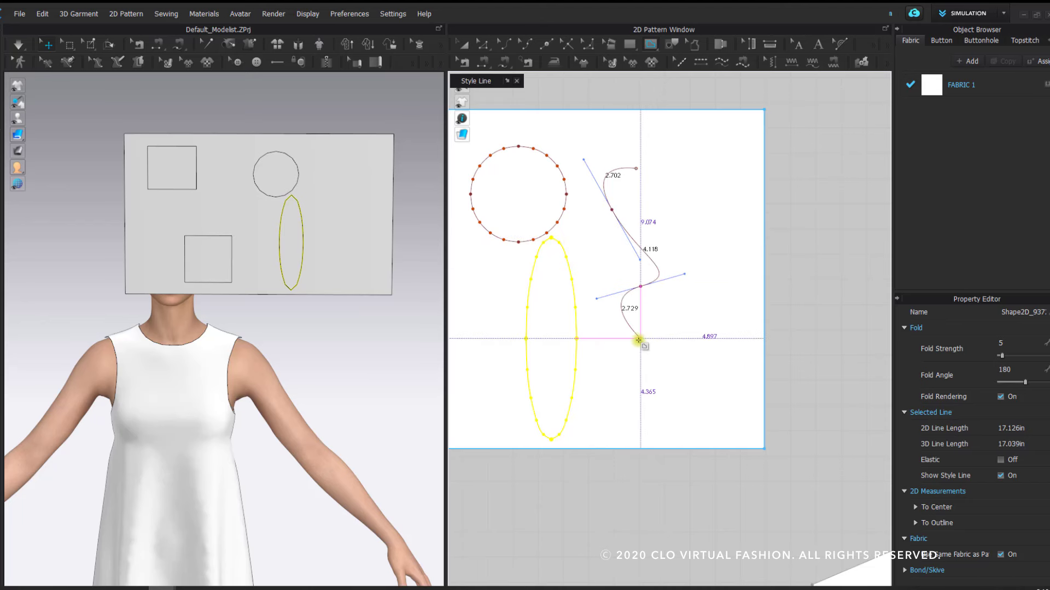
left_click(696, 331)
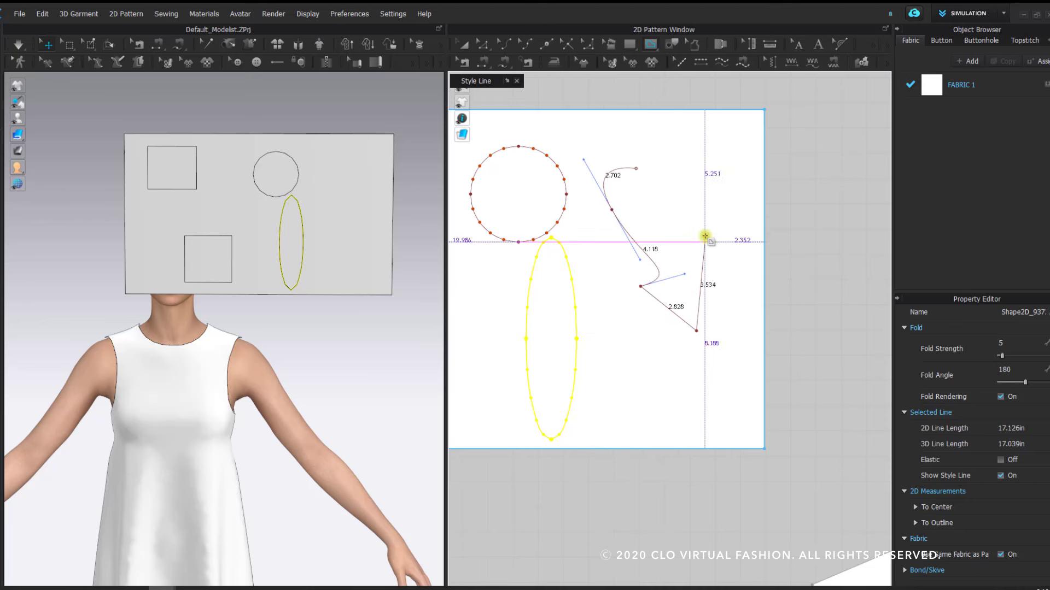
left_click(705, 238)
left_click(749, 186)
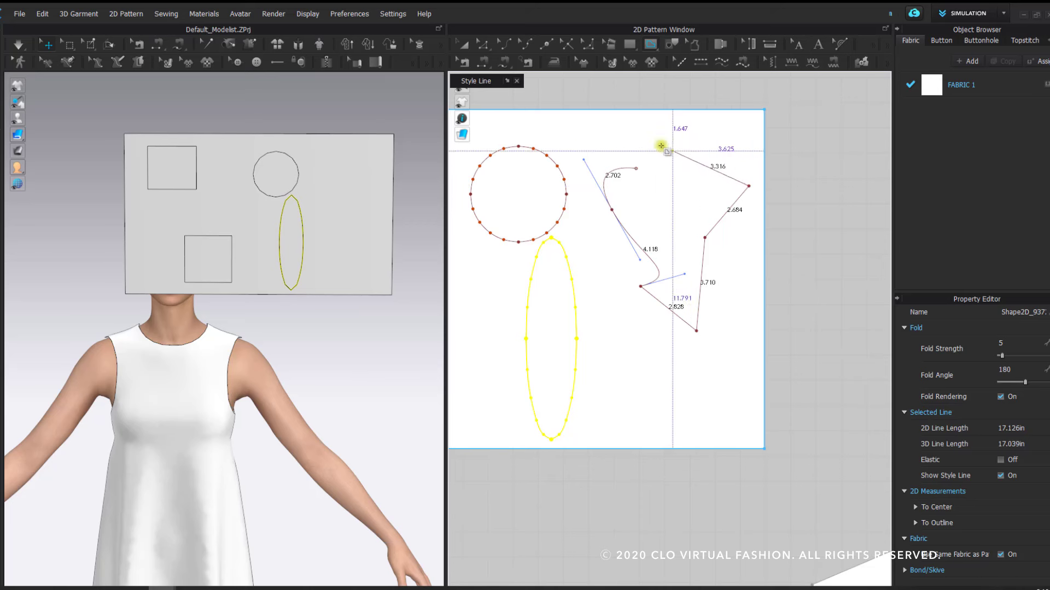
double_click(679, 138)
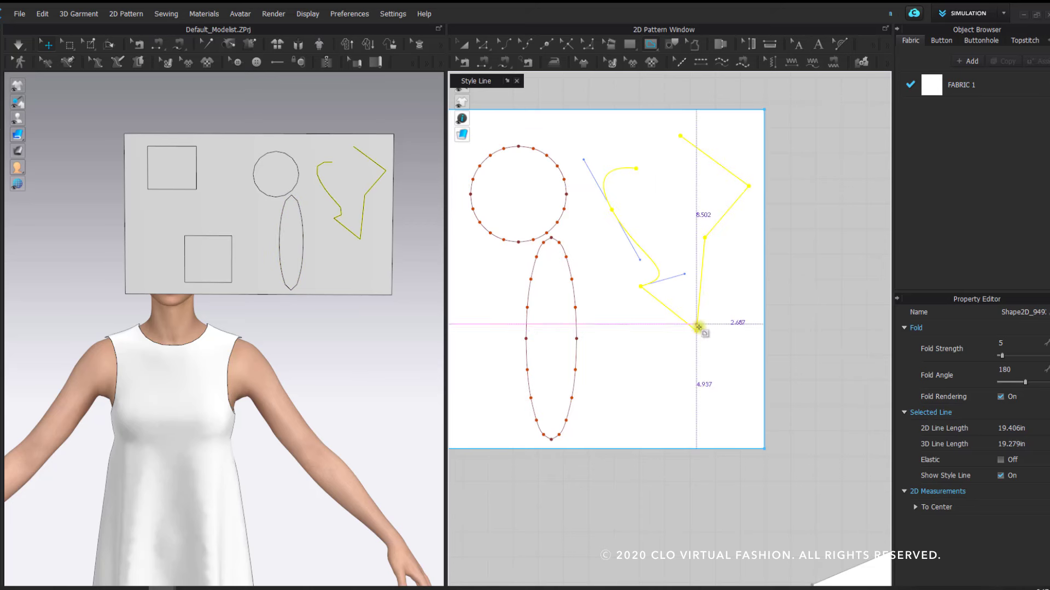
- Draw a straight internal line about 4.6 in long near the rectangular pattern's lower right corner
right_click_drag(673, 265, 665, 236)
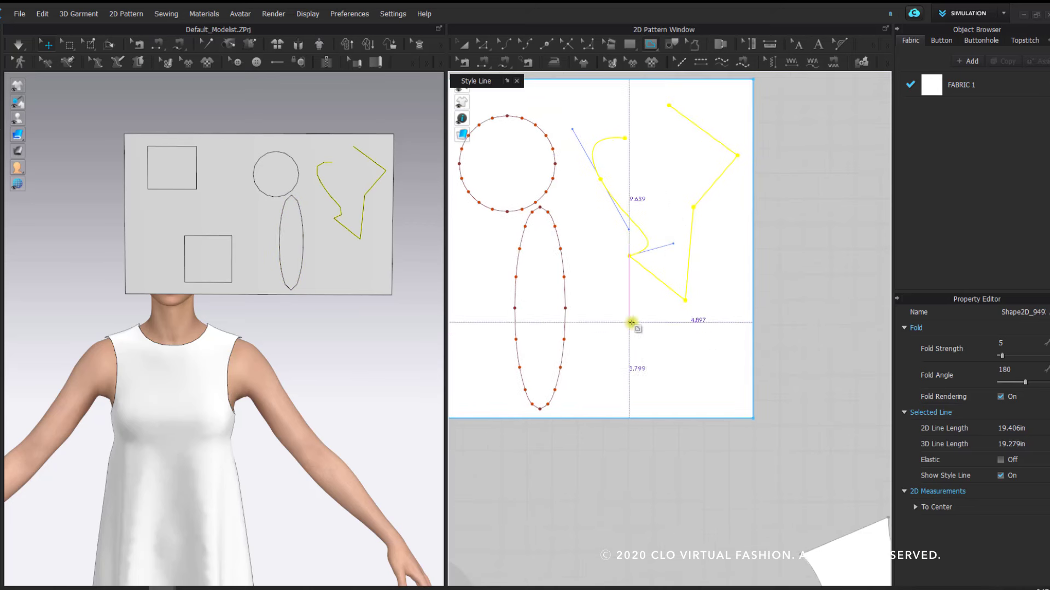
left_click(591, 387)
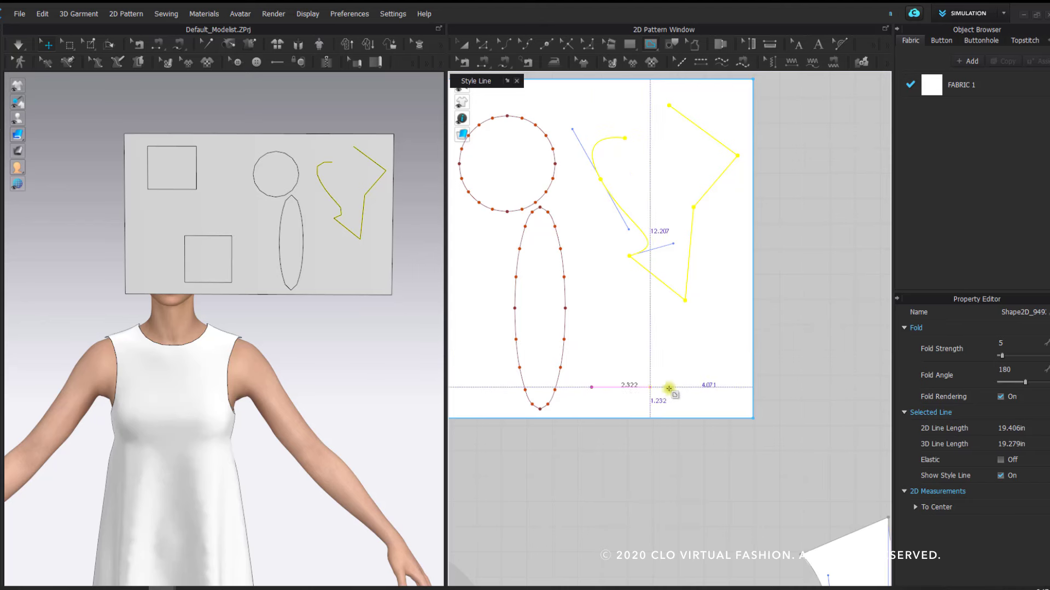
left_click(708, 381)
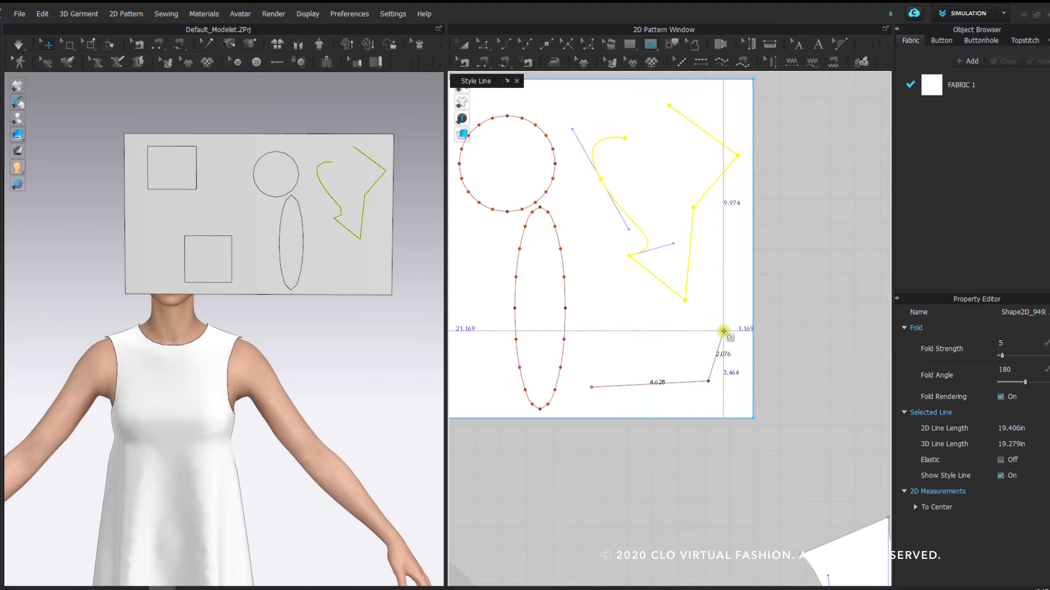
key("Return")
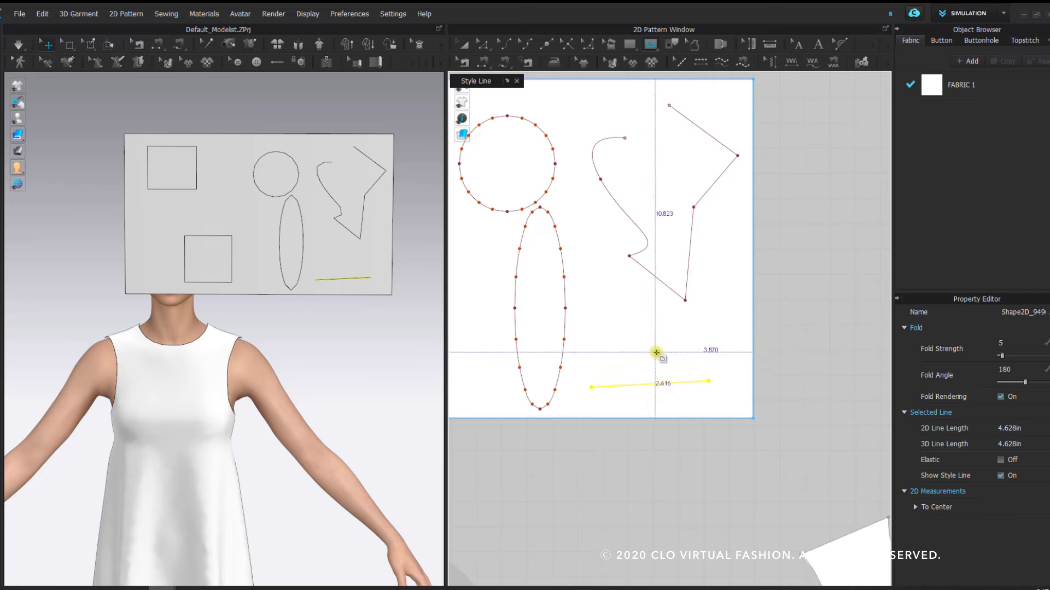
- Draw a closed teardrop-shaped internal shape about 11.2 in around, with curved sides and one straight side, between the upper rectangle and the circle
middle_click_drag(669, 358, 734, 370)
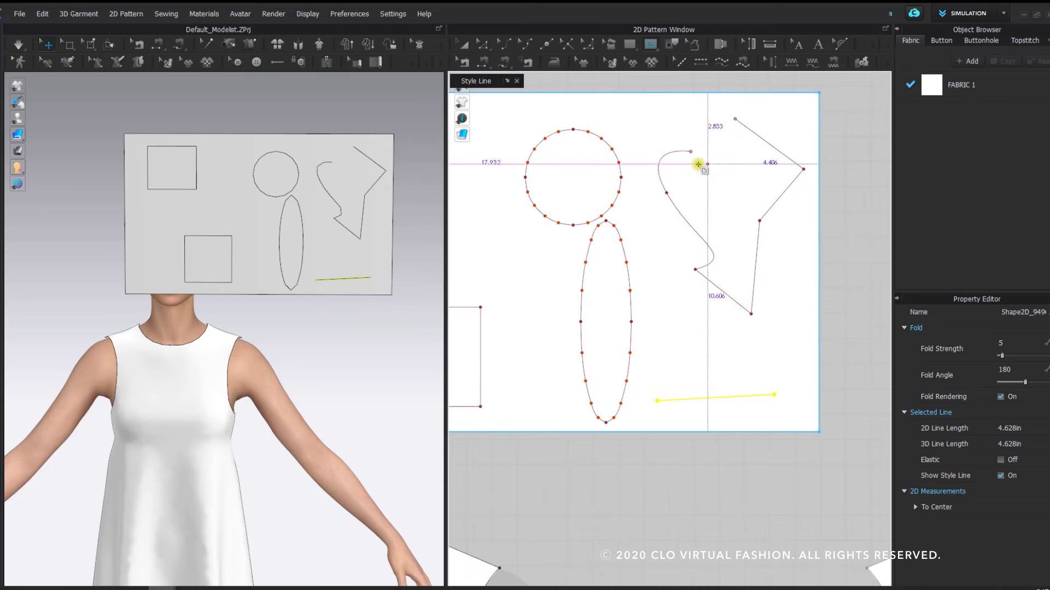
middle_click_drag(725, 221, 771, 226)
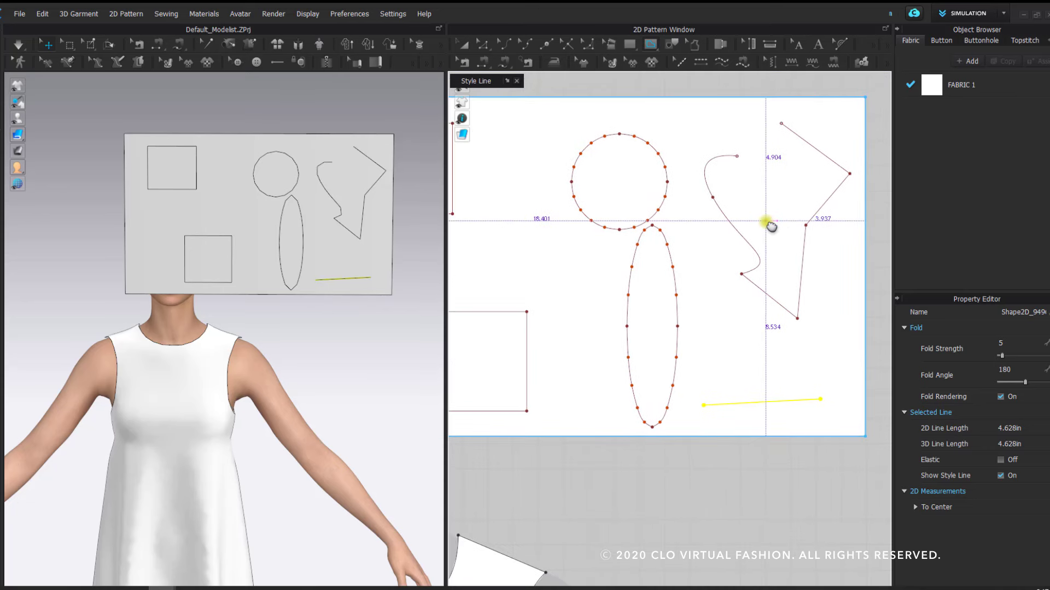
middle_click_drag(765, 221, 769, 221)
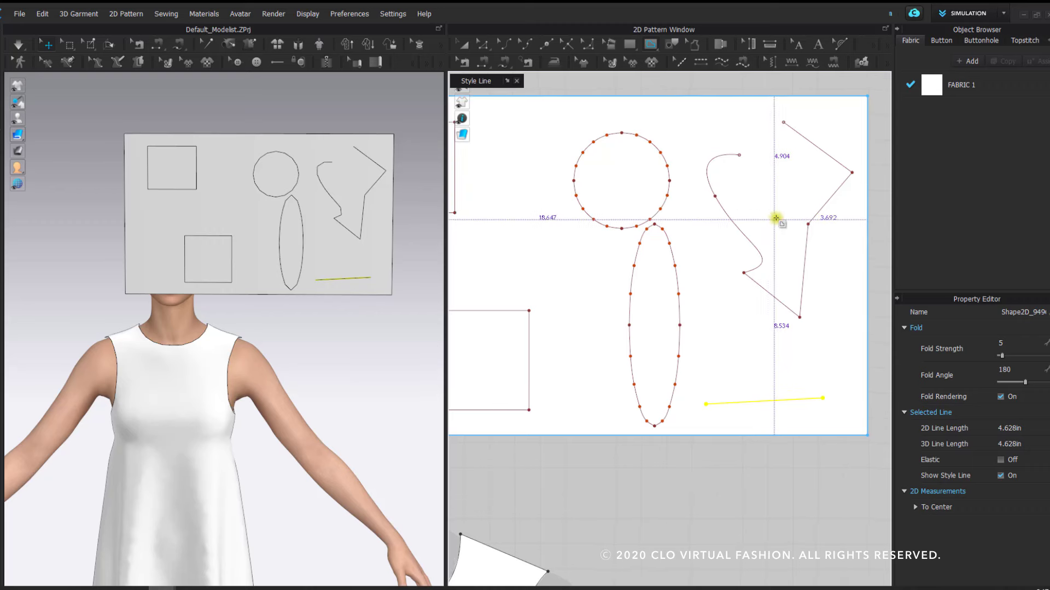
middle_click_drag(706, 222, 775, 235)
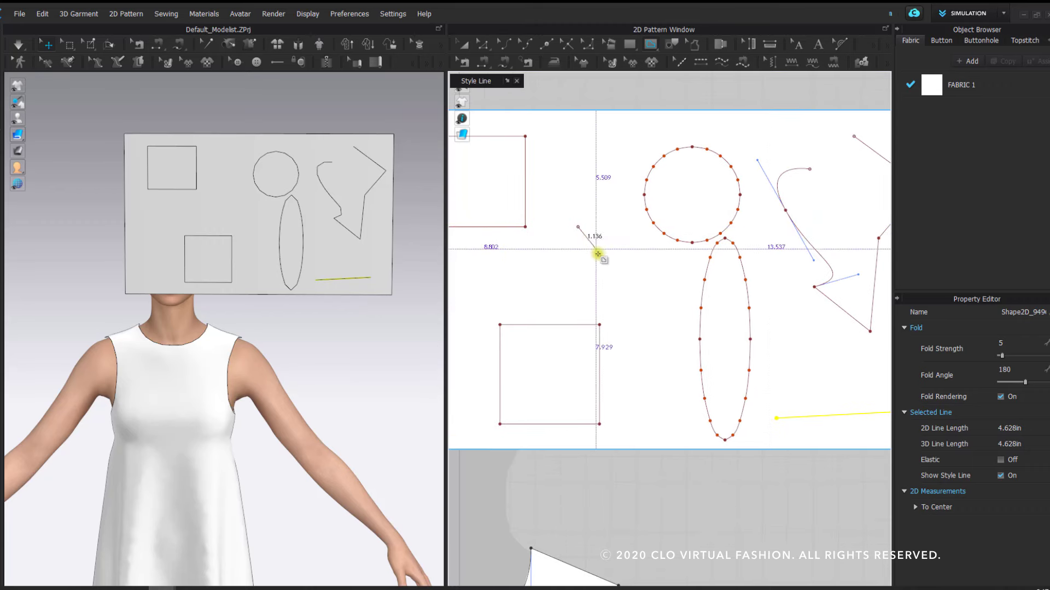
scroll(572, 223, "up", 2)
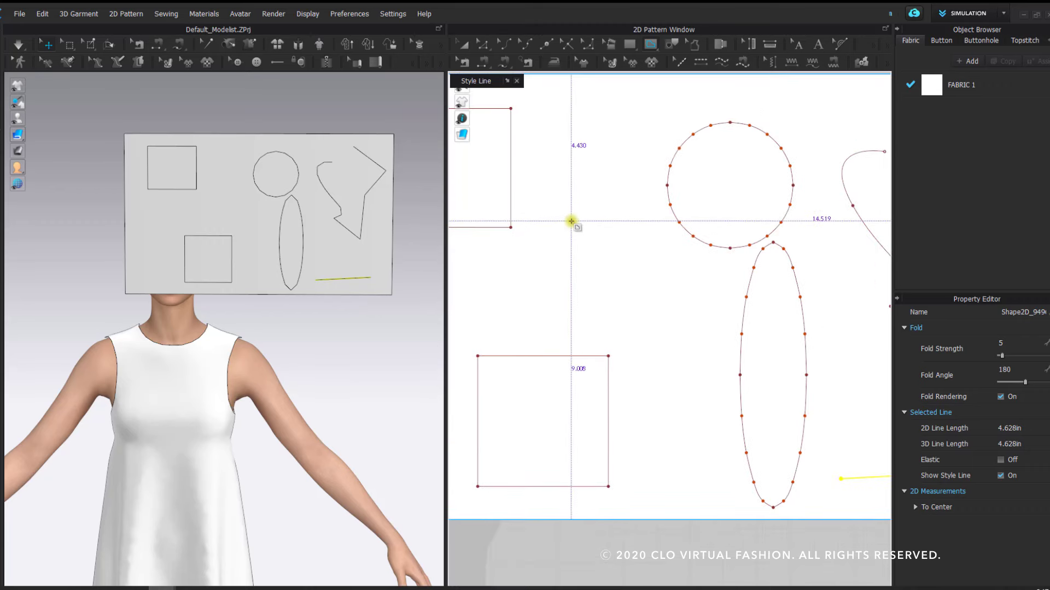
left_click(567, 227)
left_click(567, 186, "ctrl")
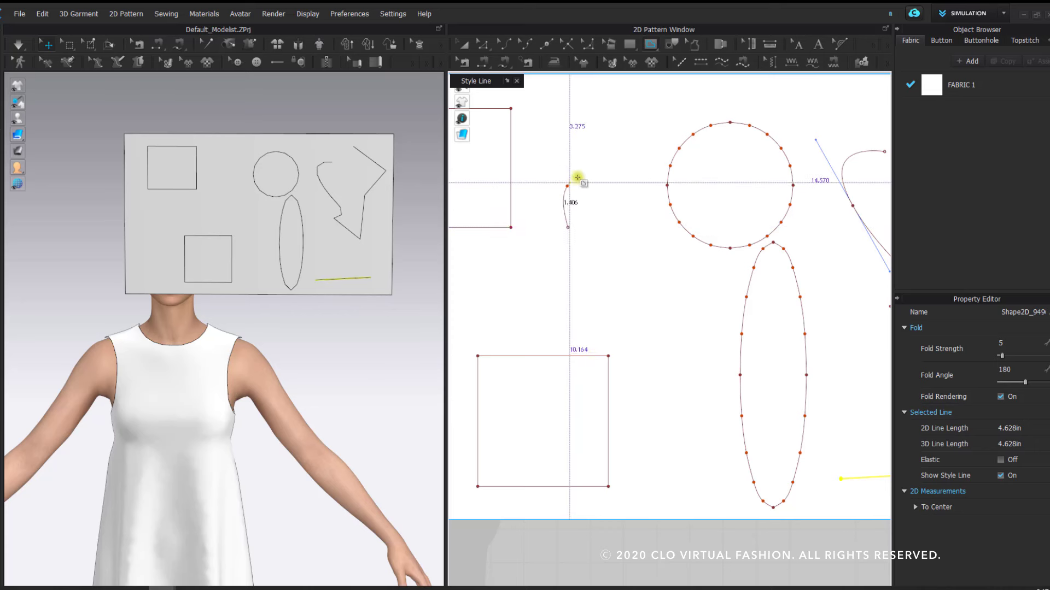
left_click(618, 173)
left_click(641, 232)
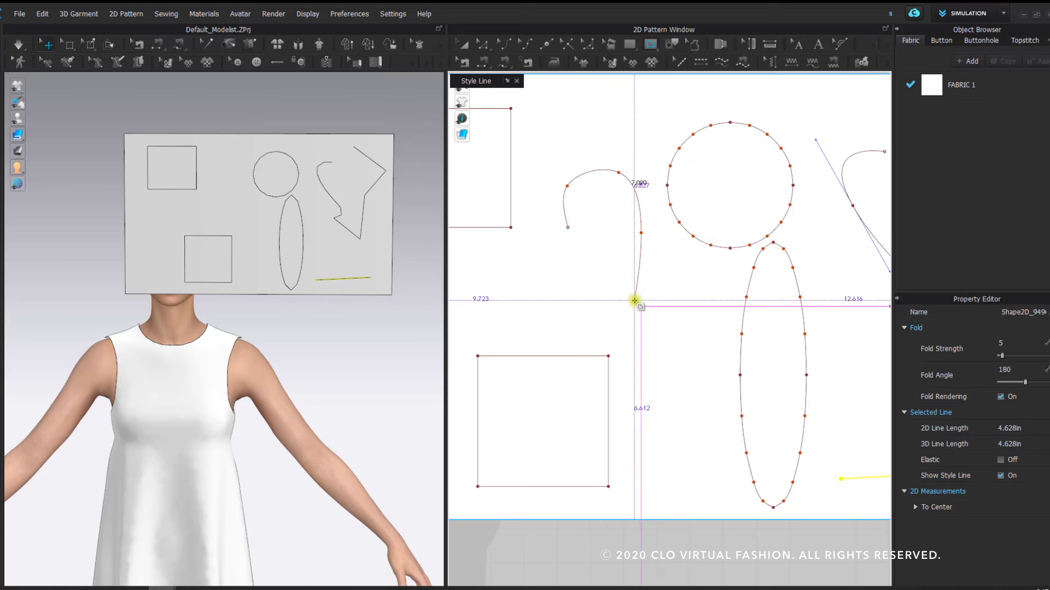
left_click(634, 300)
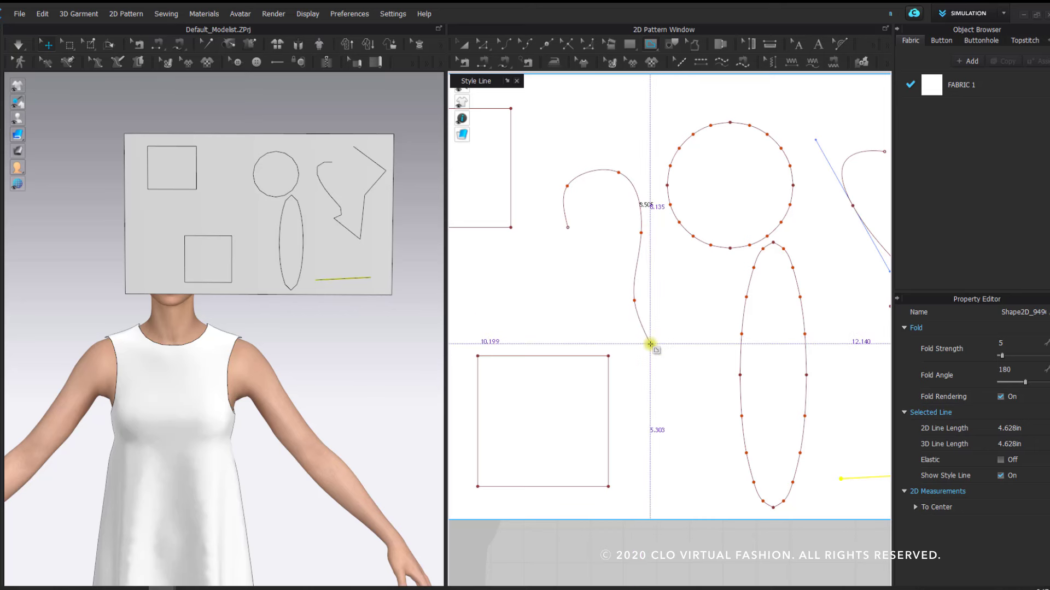
left_click(650, 344)
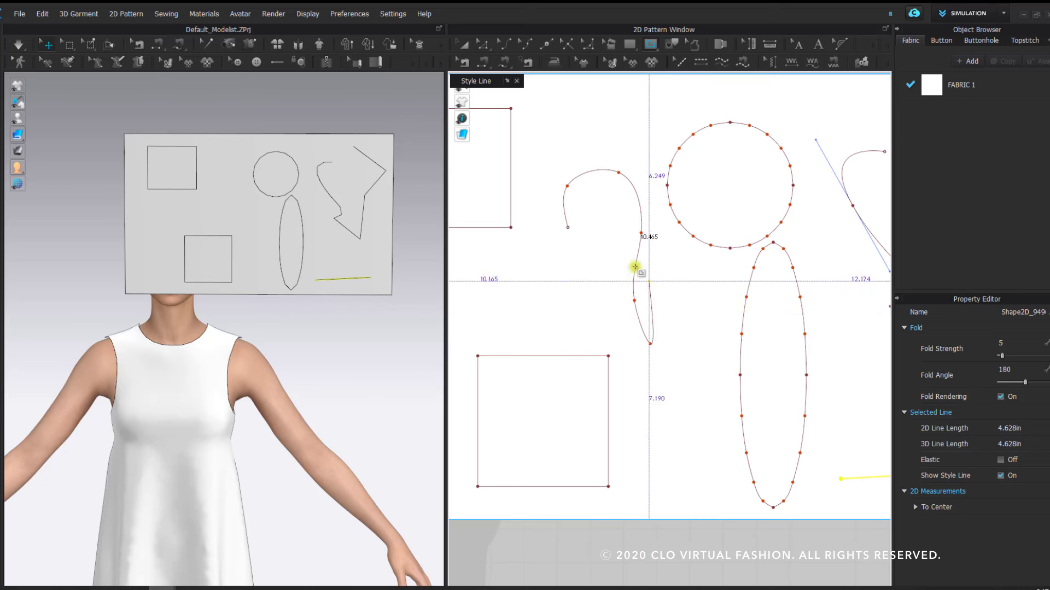
left_click(641, 319)
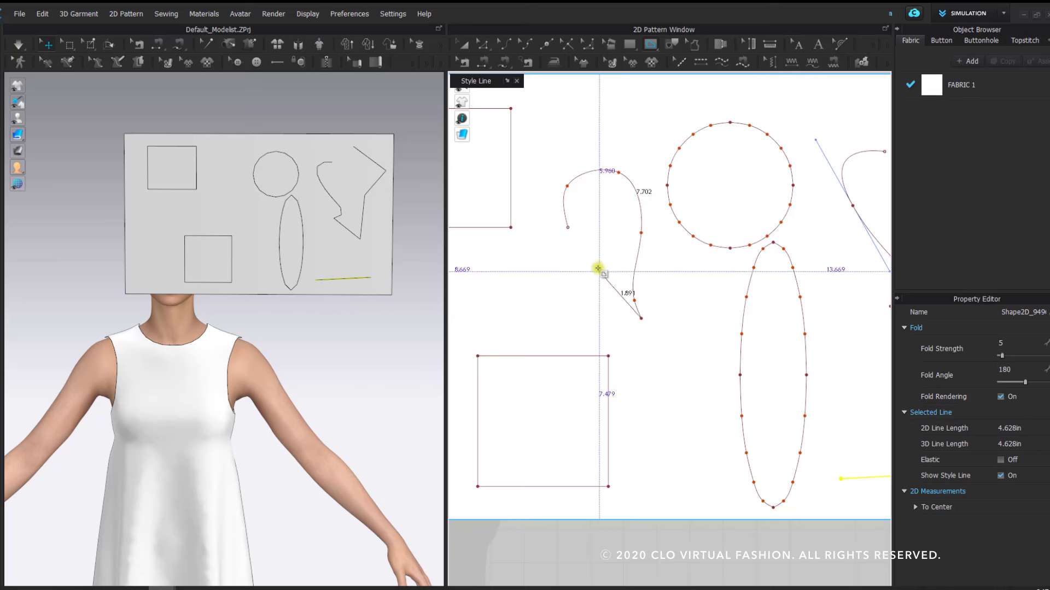
left_click(570, 228)
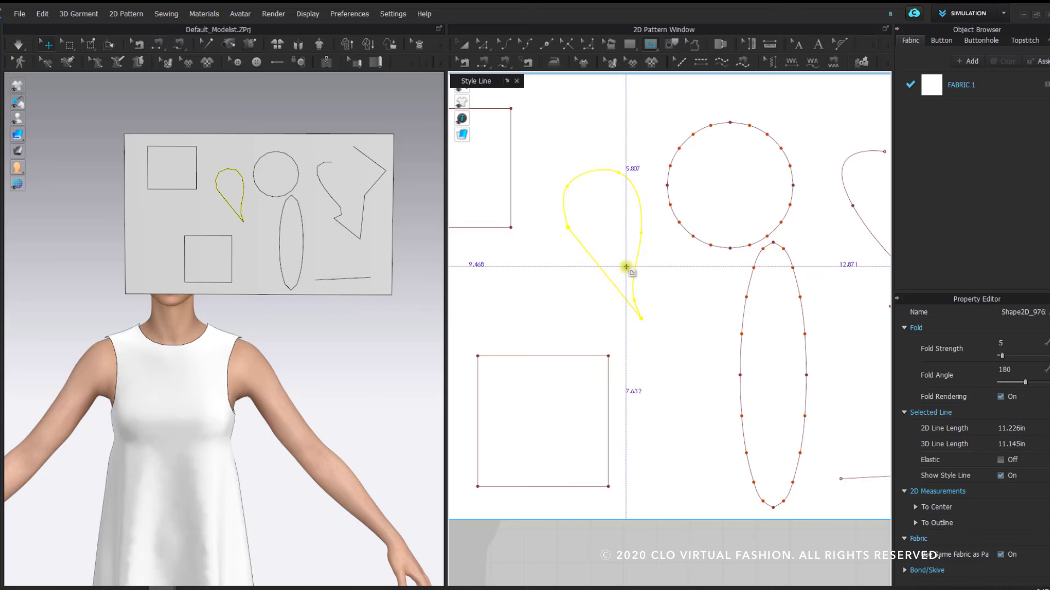
- Unfold the internal teardrop about its straight side to form a symmetrical heart shape in the rectangular pattern
left_click(485, 46)
left_click(566, 128)
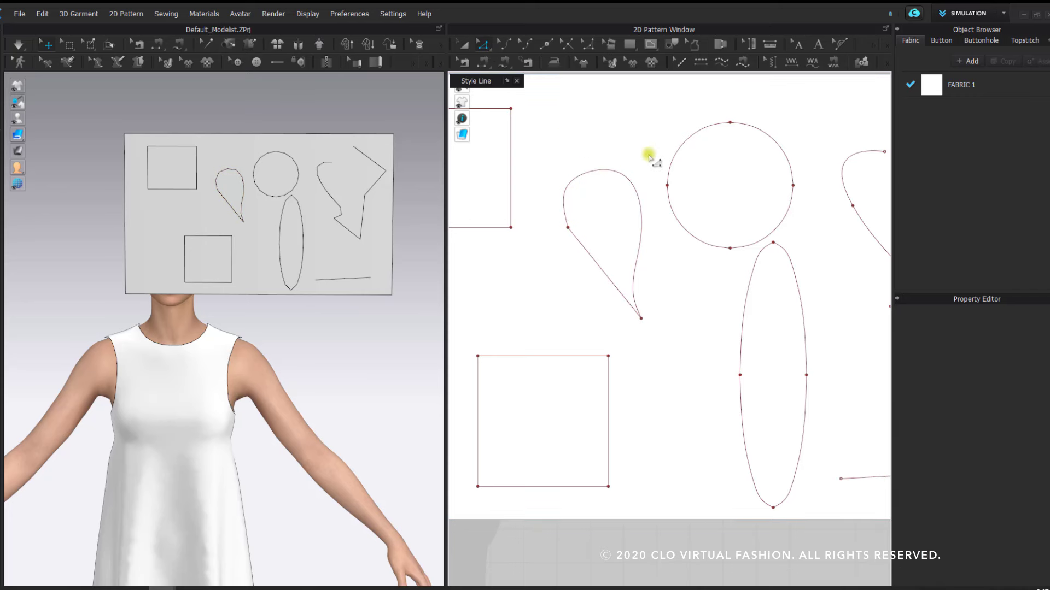
middle_click_drag(623, 150, 583, 129)
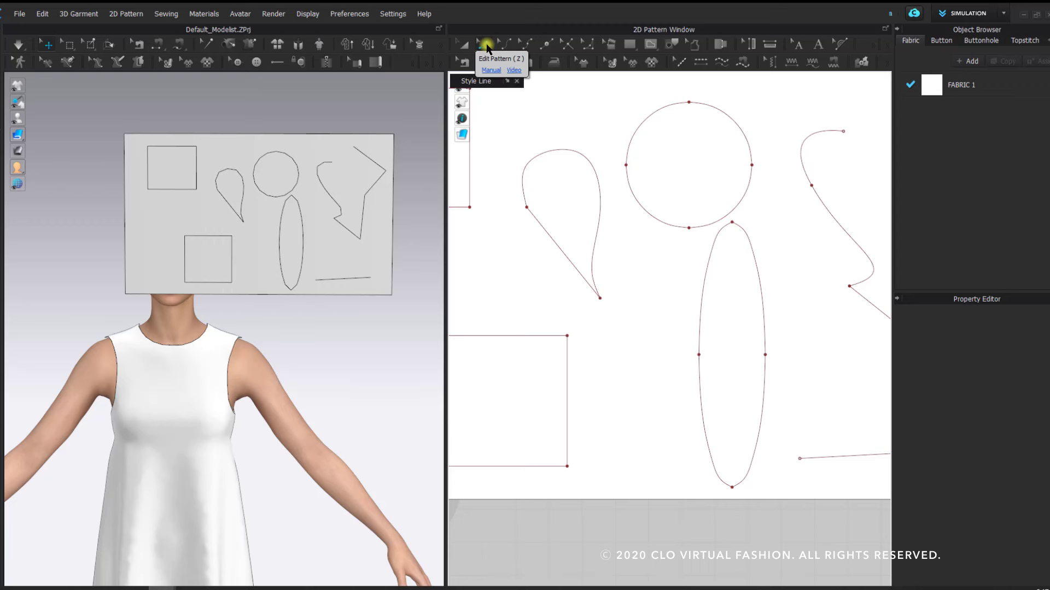
left_click(486, 46)
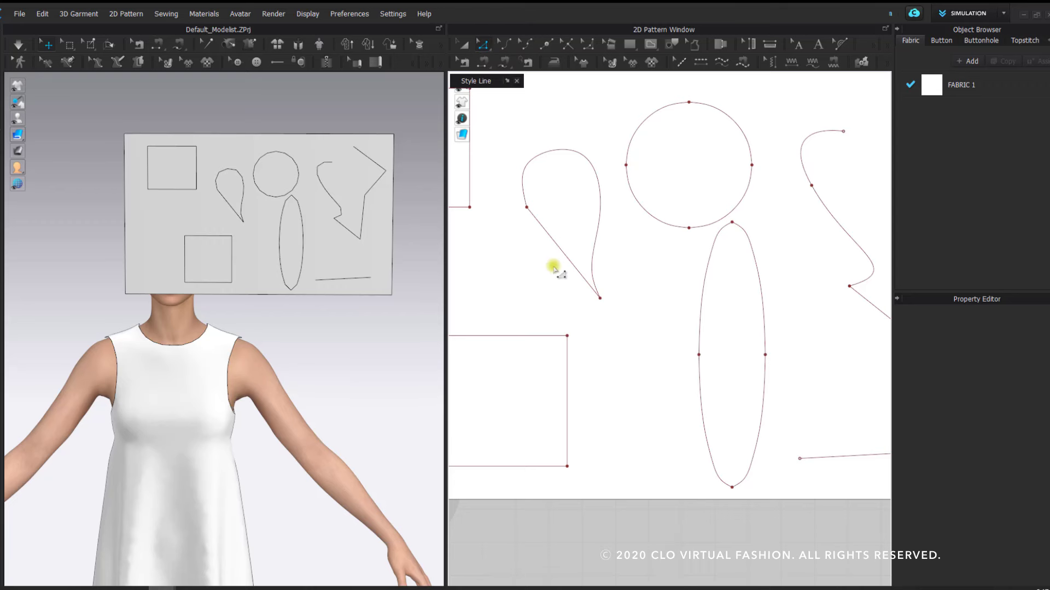
left_click(563, 251)
middle_click_drag(555, 233, 598, 255)
right_click(590, 256)
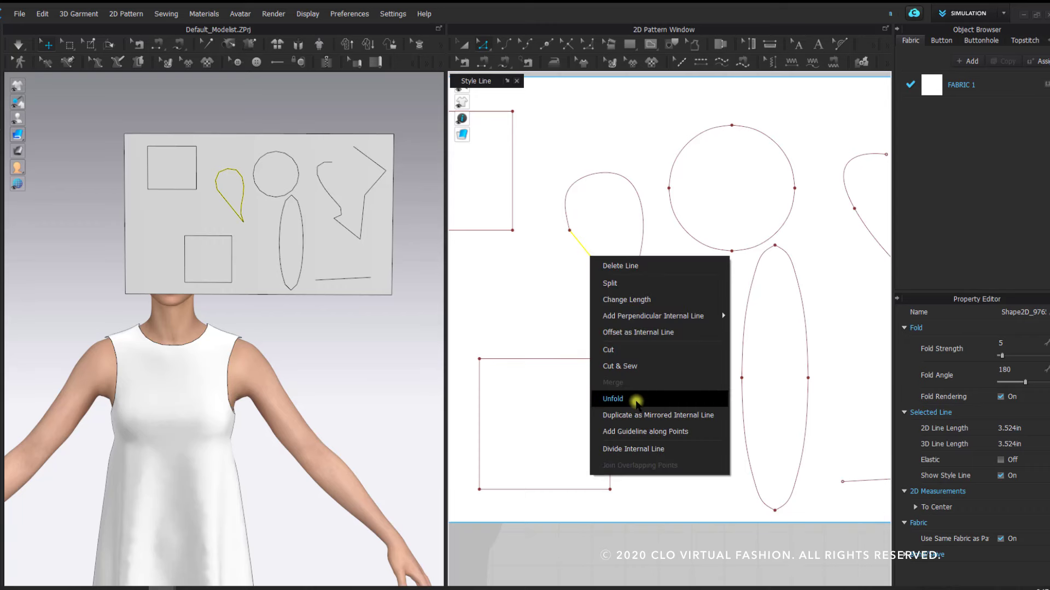
left_click(613, 398)
scroll(781, 335, "down", 2)
middle_click_drag(781, 335, 666, 288)
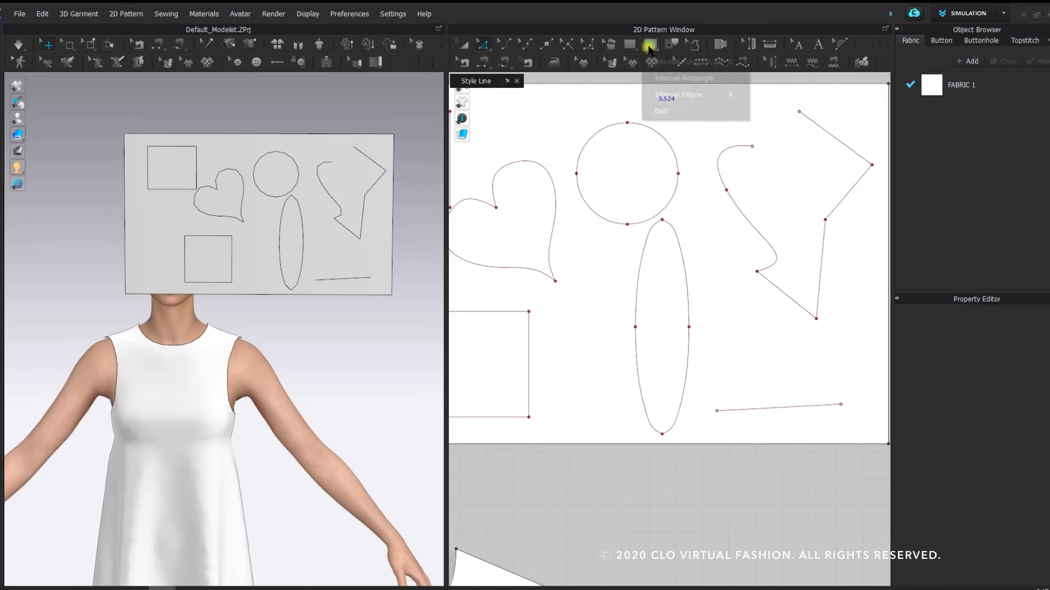
left_click(649, 46)
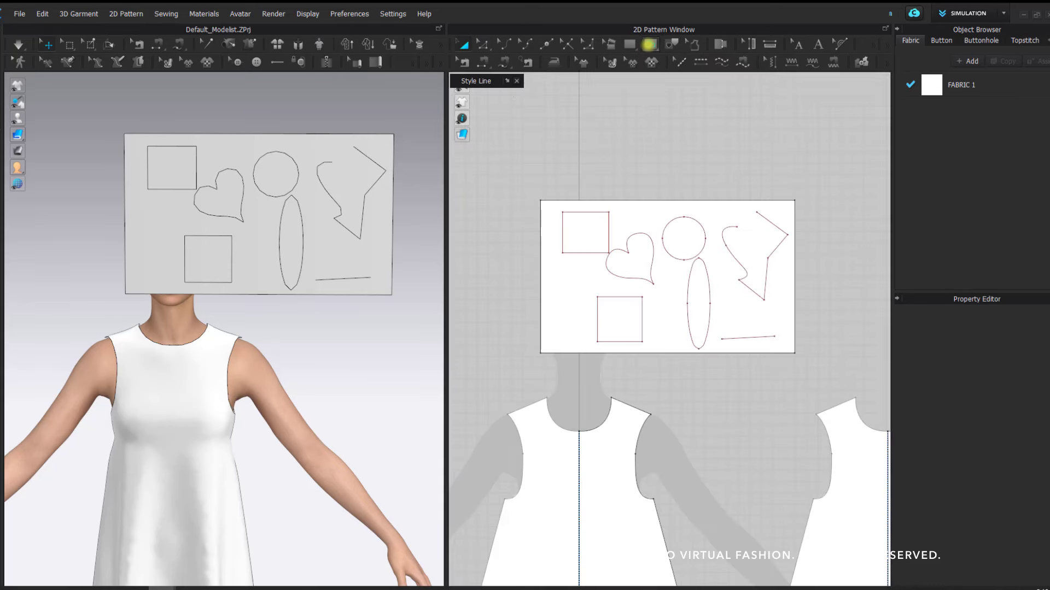
left_click(649, 45)
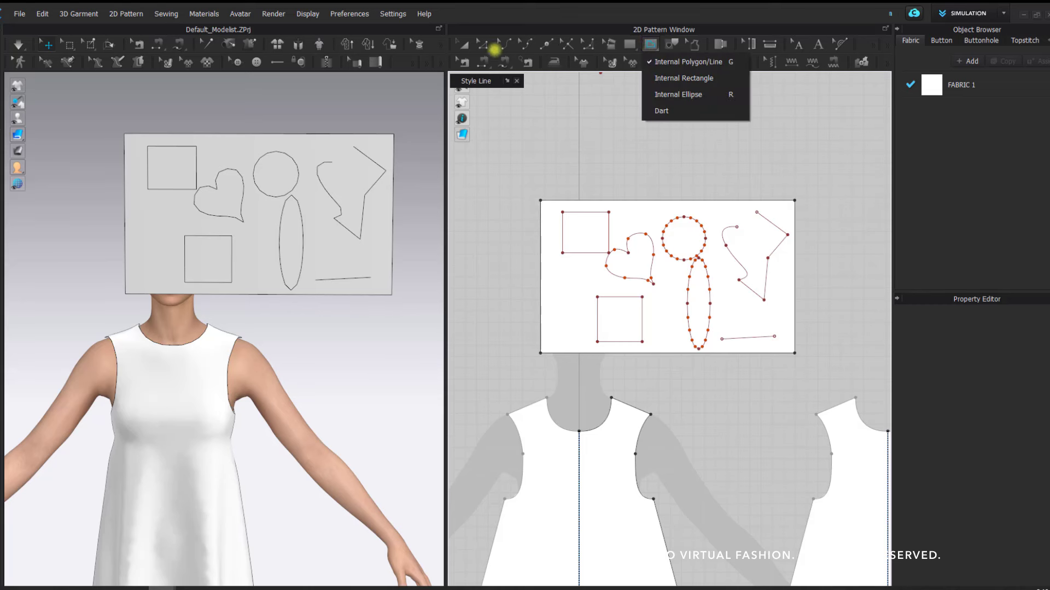
left_click(657, 43)
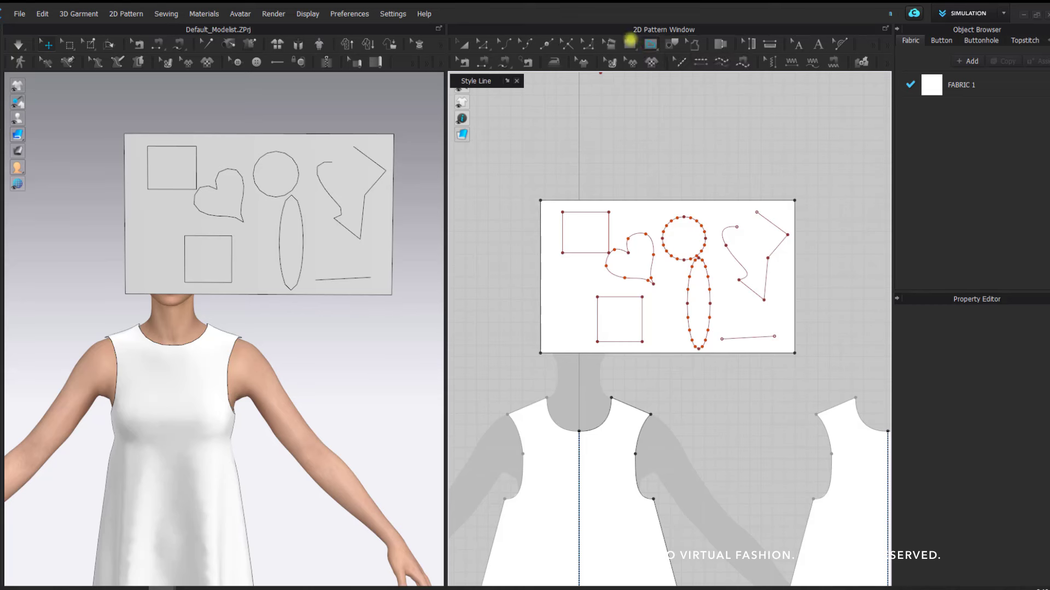
- Delete the two internal rectangles from the rectangular pattern
left_click(464, 46)
left_click(609, 224)
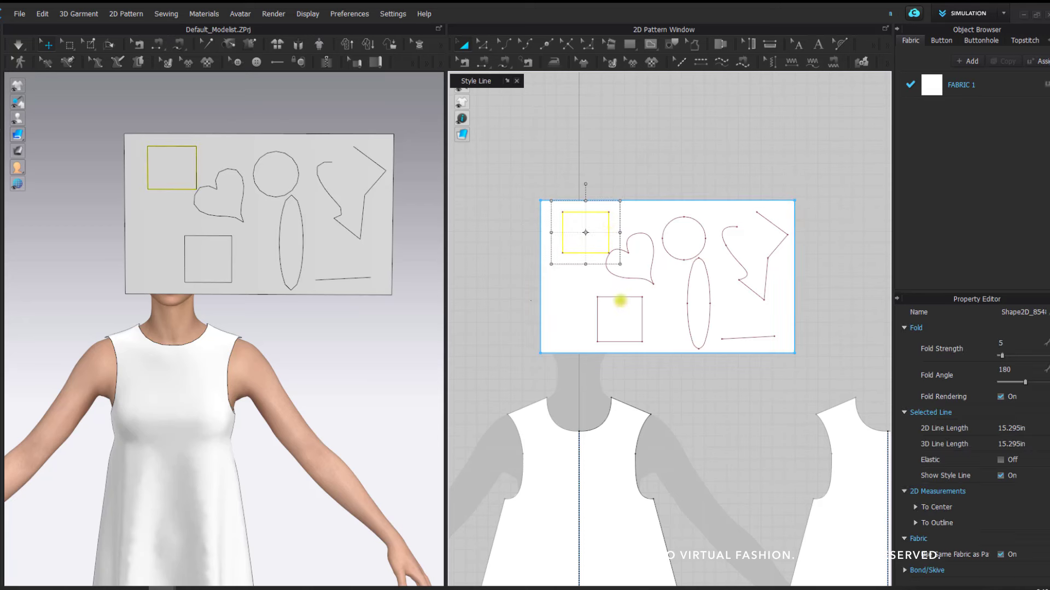
right_click(619, 300)
key("Escape")
key("Delete")
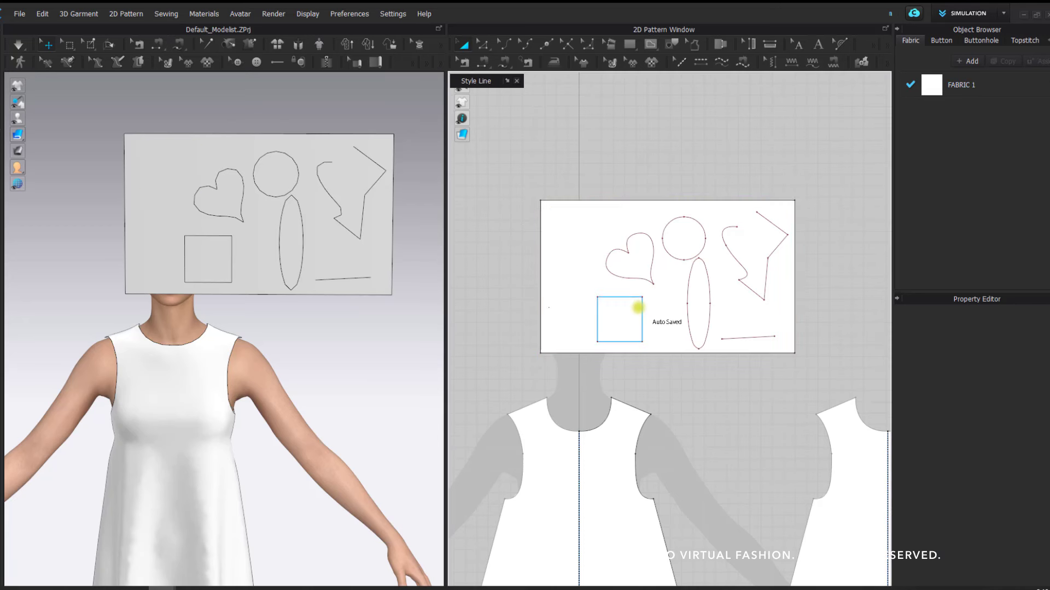
left_click(638, 305)
key("Delete")
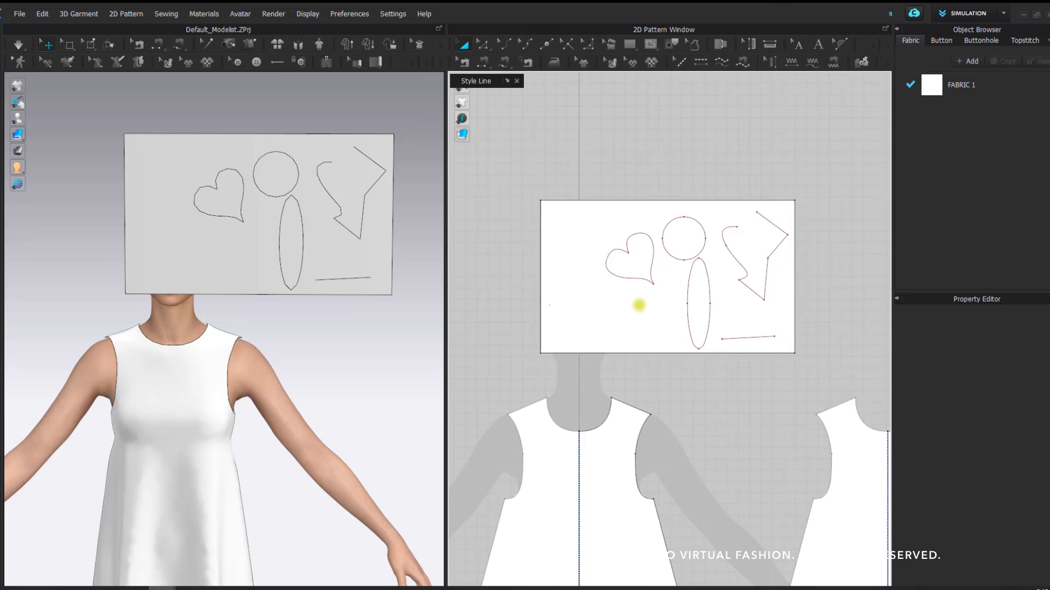
- Delete the internal heart shape beside the circle
scroll(639, 282, "up", 5)
scroll(642, 280, "down", 2)
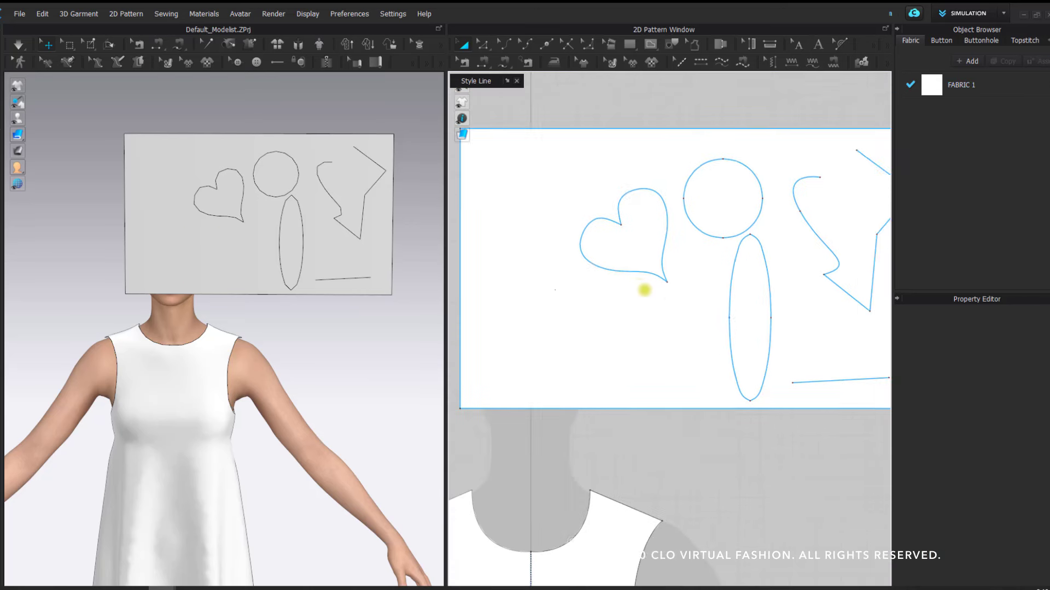
left_click(654, 237)
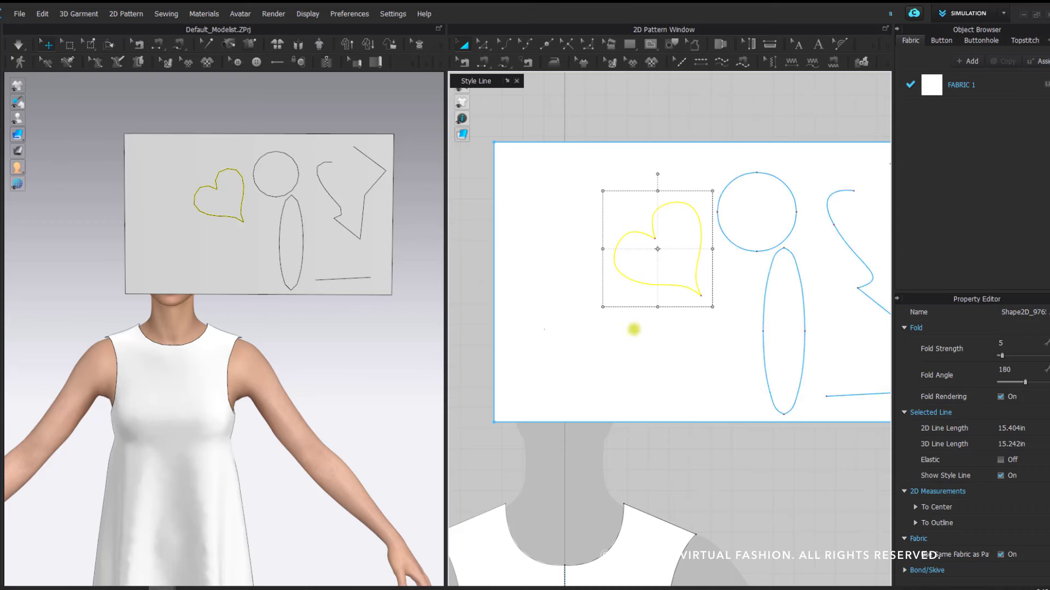
left_click(634, 329)
left_click(655, 221)
key("Delete")
- Create a pocket-shaped internal polygon with Mirror Creation on the Local axis, a 2 in first segment and vertical sides about 2.6 in long
left_click(651, 44)
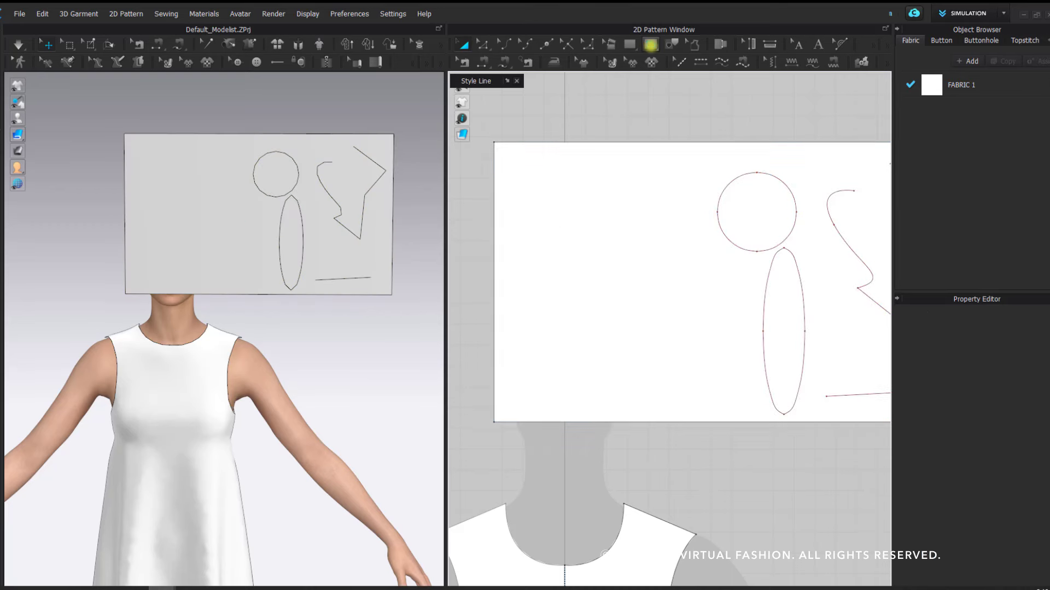
left_click(651, 43)
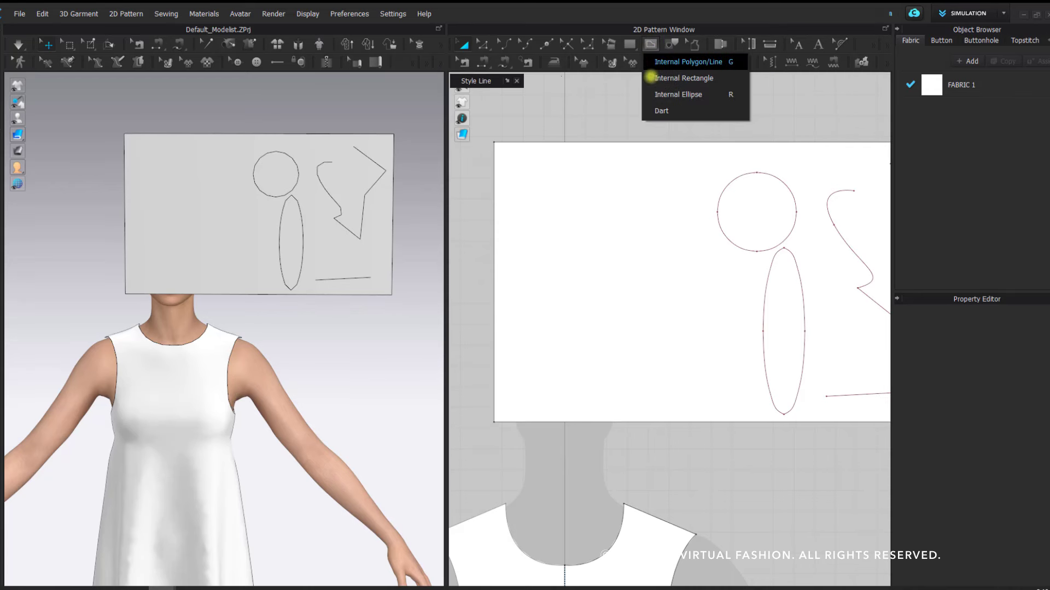
left_click(653, 76)
left_click(589, 198)
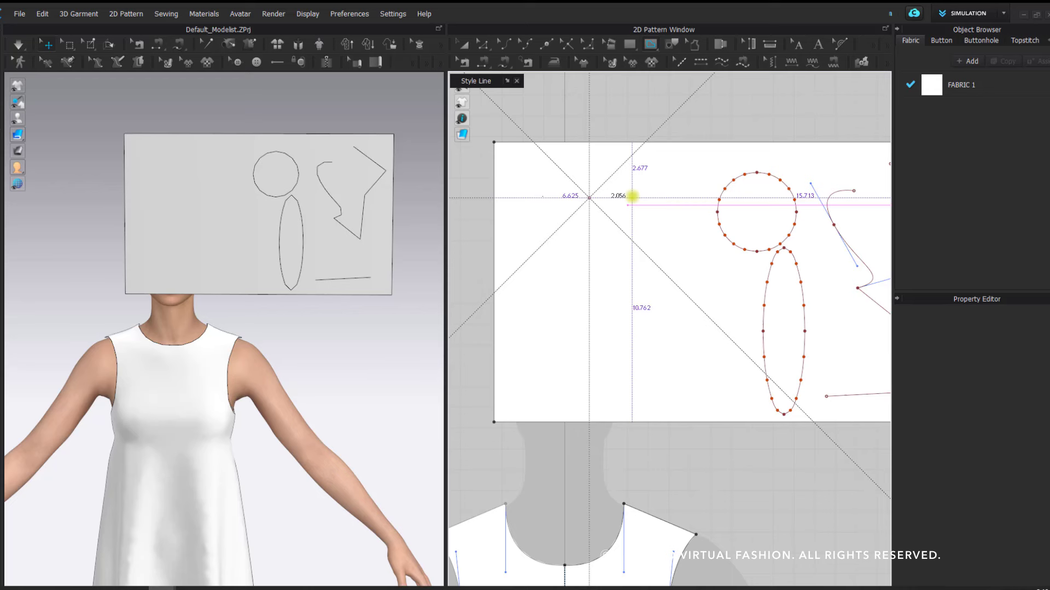
left_click(627, 197)
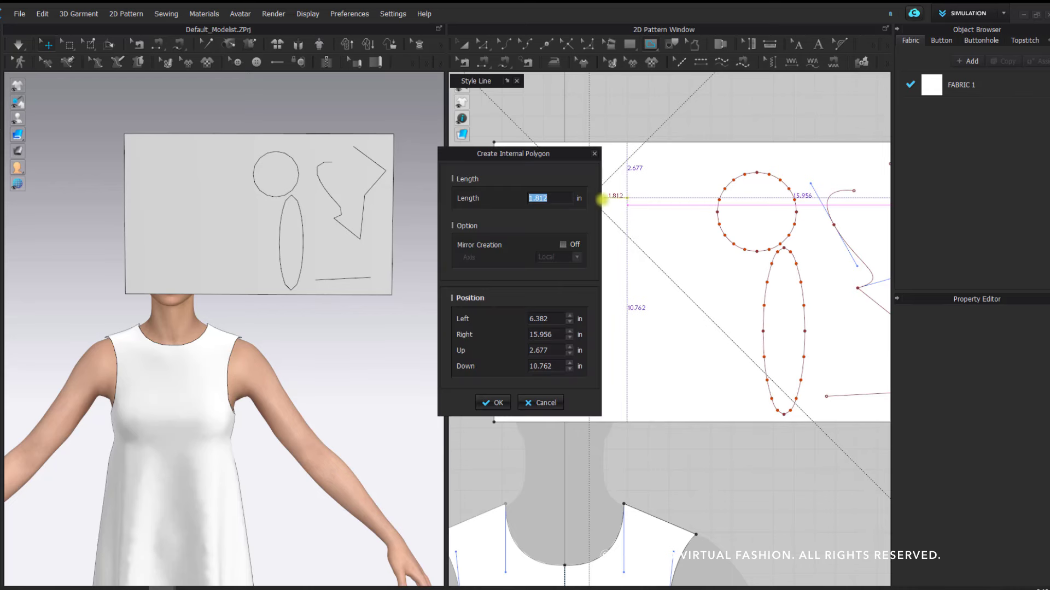
left_click_drag(458, 150, 358, 123)
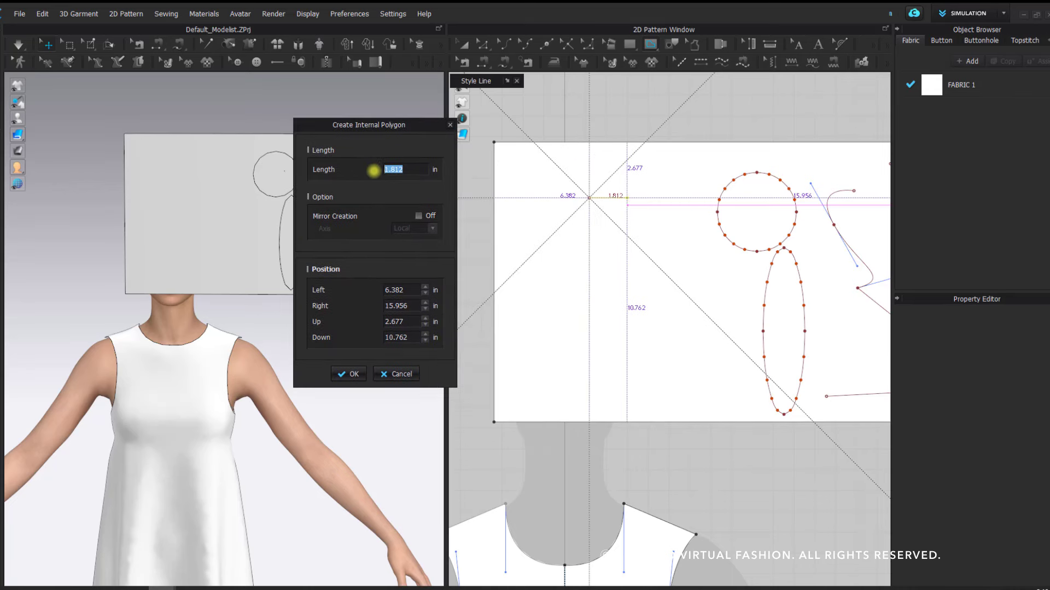
type("4")
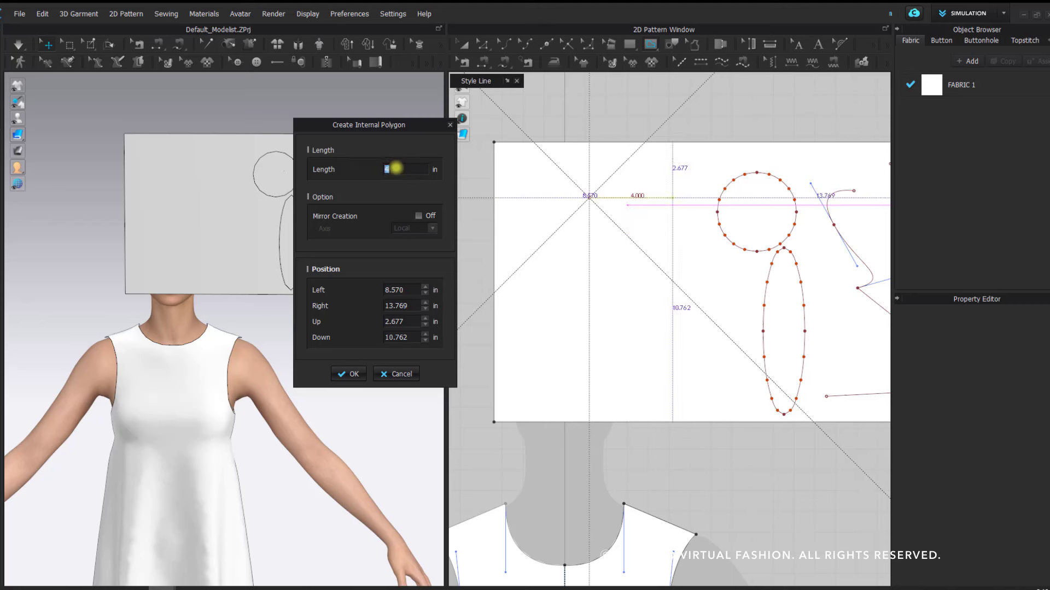
type("2")
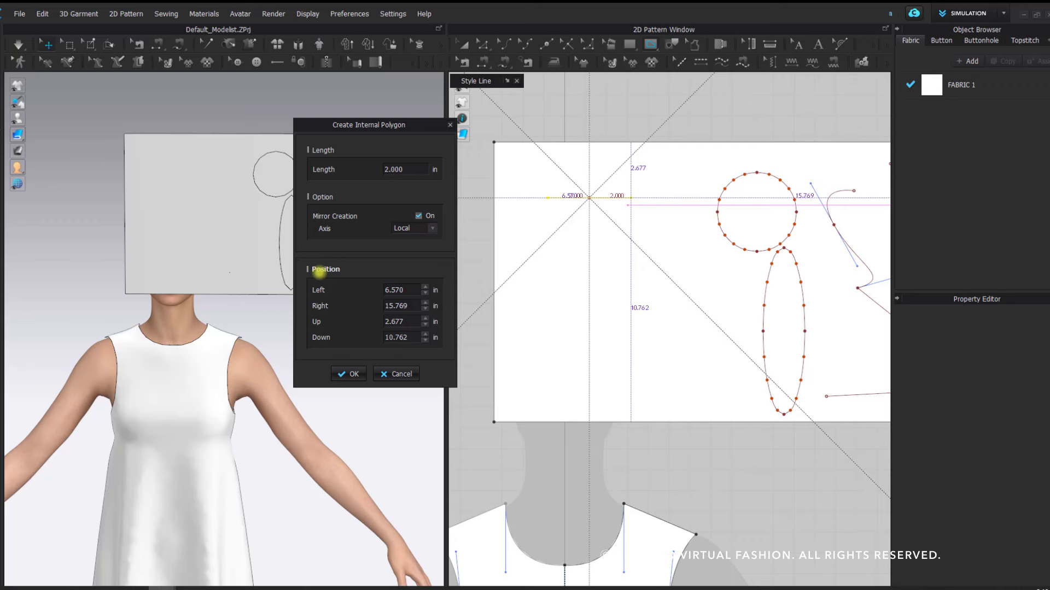
left_click(348, 374)
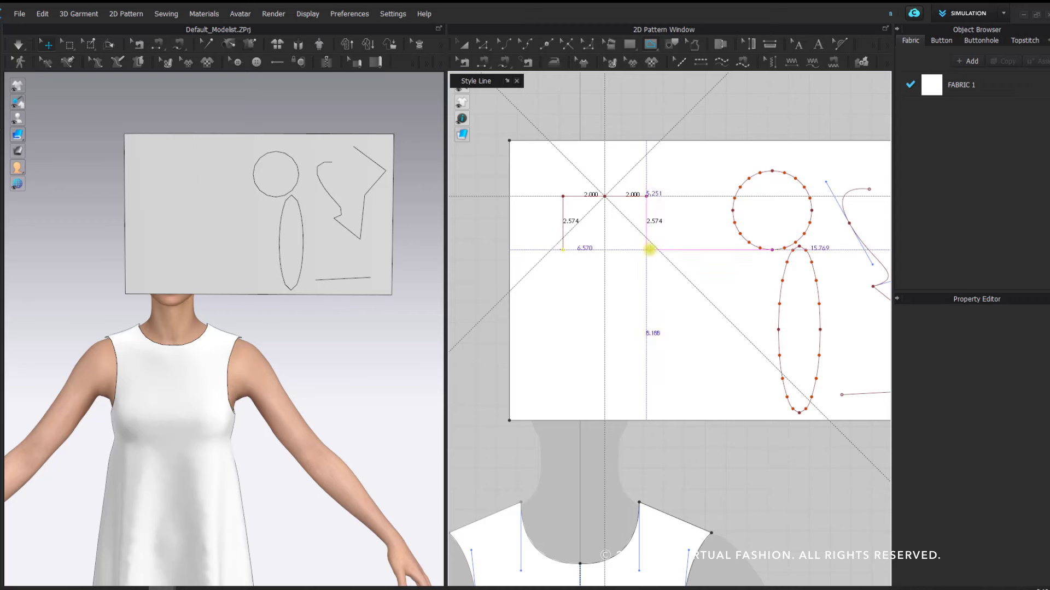
left_click(647, 250)
left_click(605, 287)
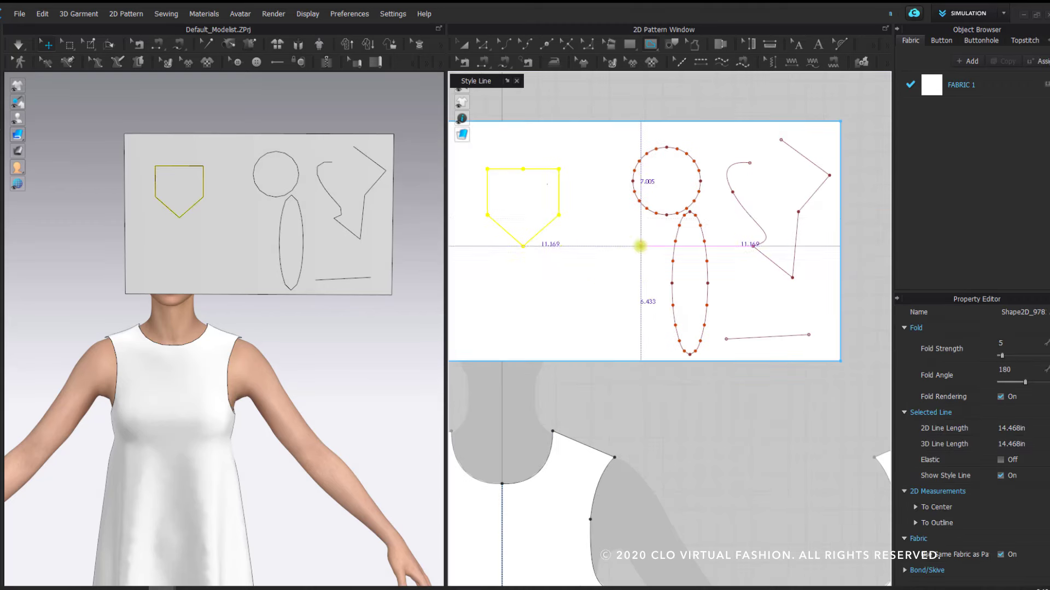
- Draw a vertical internal line from the rectangular pattern's upper edge to its lower edge, between the pocket shape and the circle
middle_click_drag(609, 156, 640, 155)
left_click(650, 45)
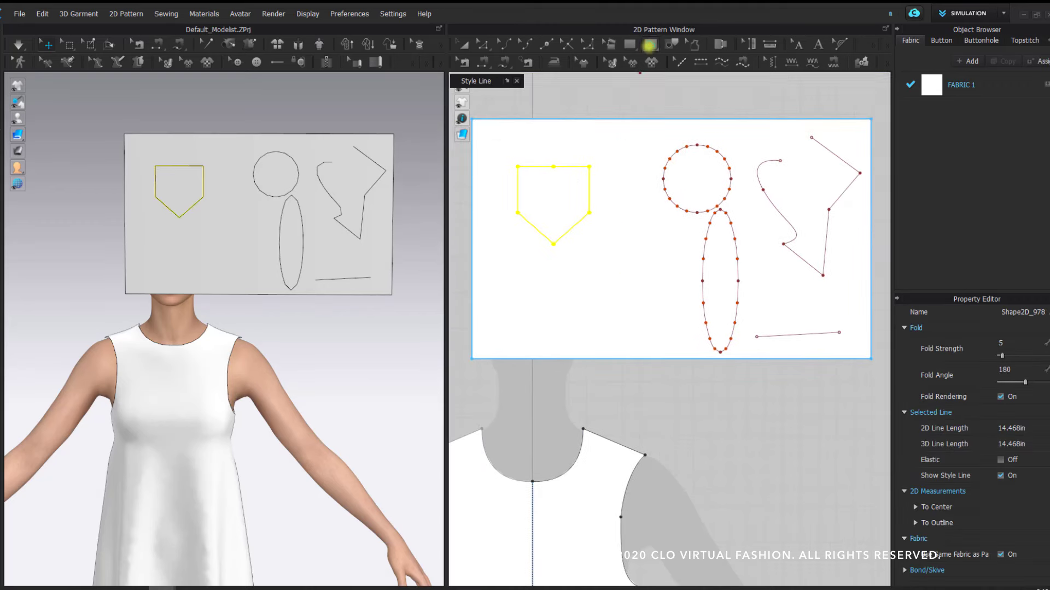
left_click(640, 119)
key("Escape")
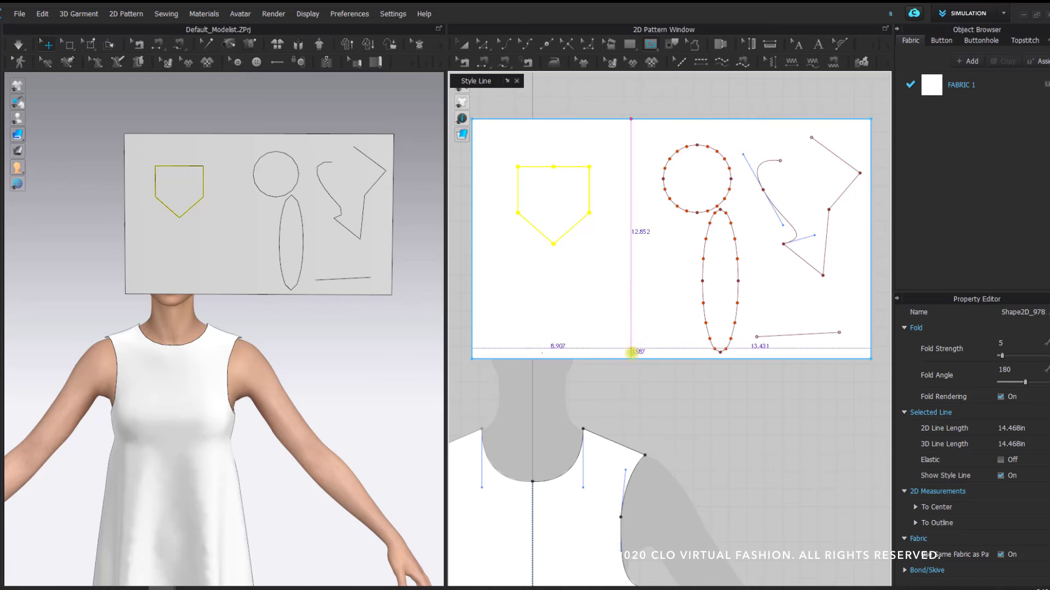
left_click(632, 358)
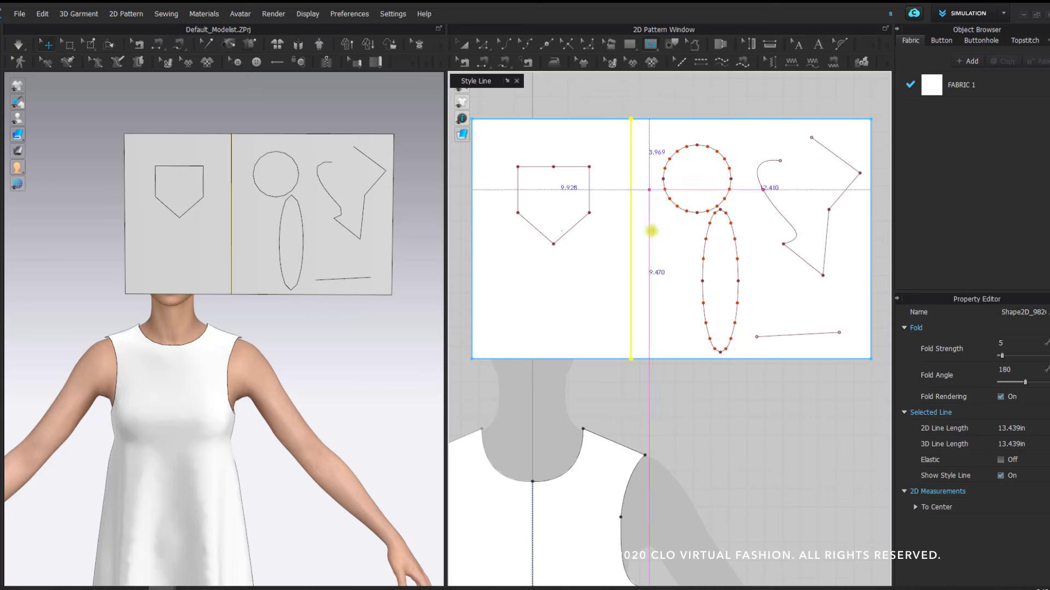
- Draw a slanted internal line about 10 in long below the pocket shape, crossing the vertical internal line
left_click(482, 298)
double_click(649, 239)
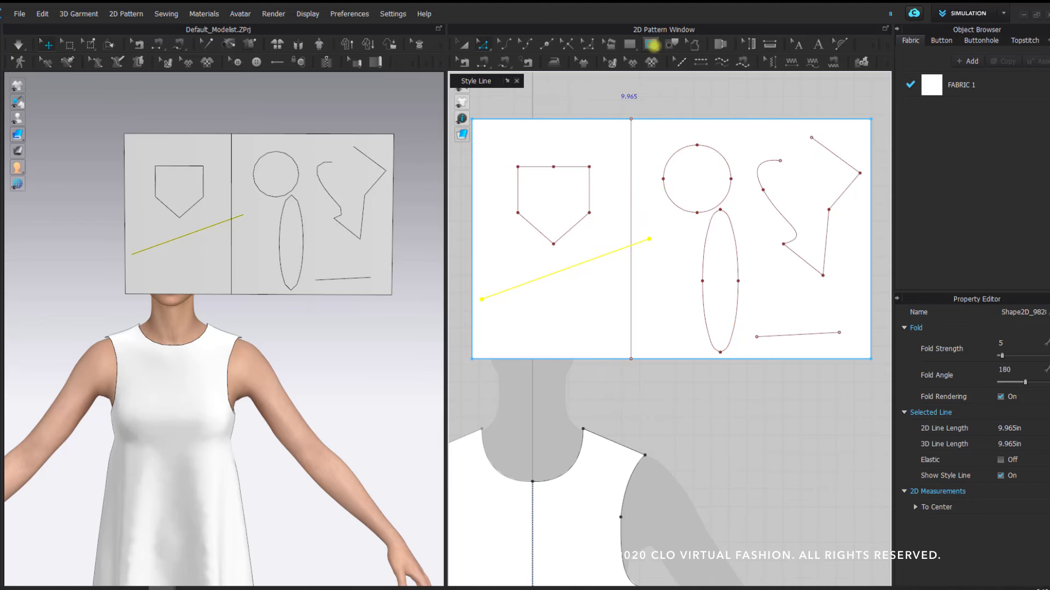
left_click(651, 44)
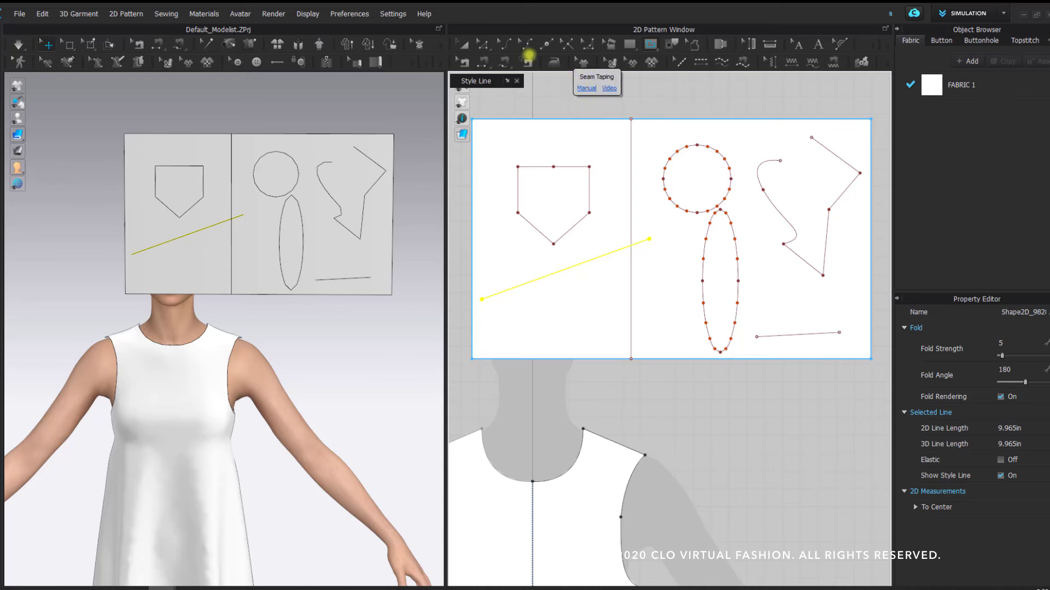
- Select the pocket shape, the mixed curved-and-straight line, the ellipse and the short straight line one after another to review the internal shapes
left_click(462, 44)
left_click(583, 165)
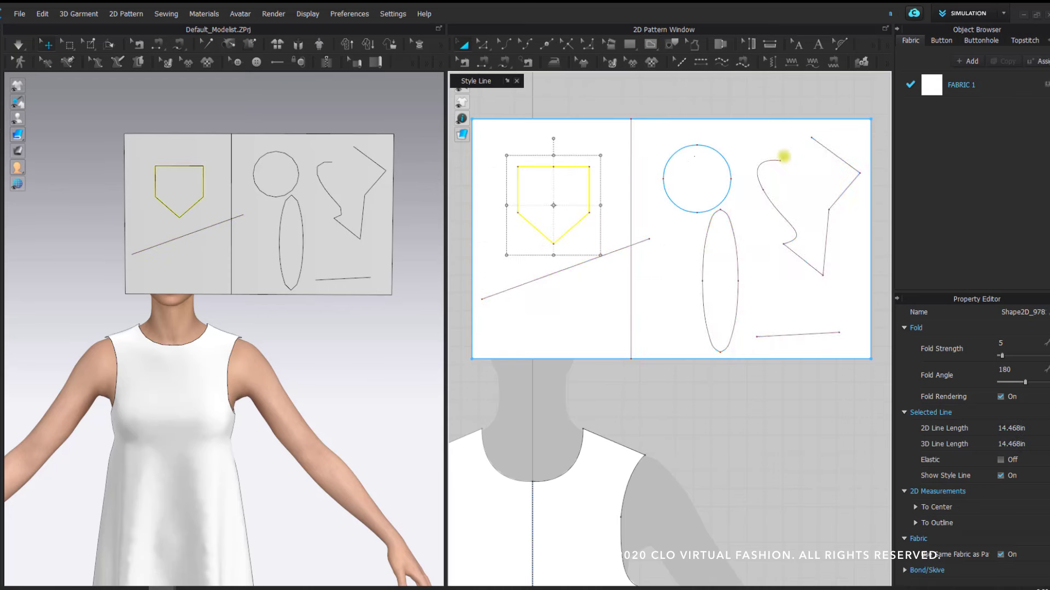
left_click(771, 161)
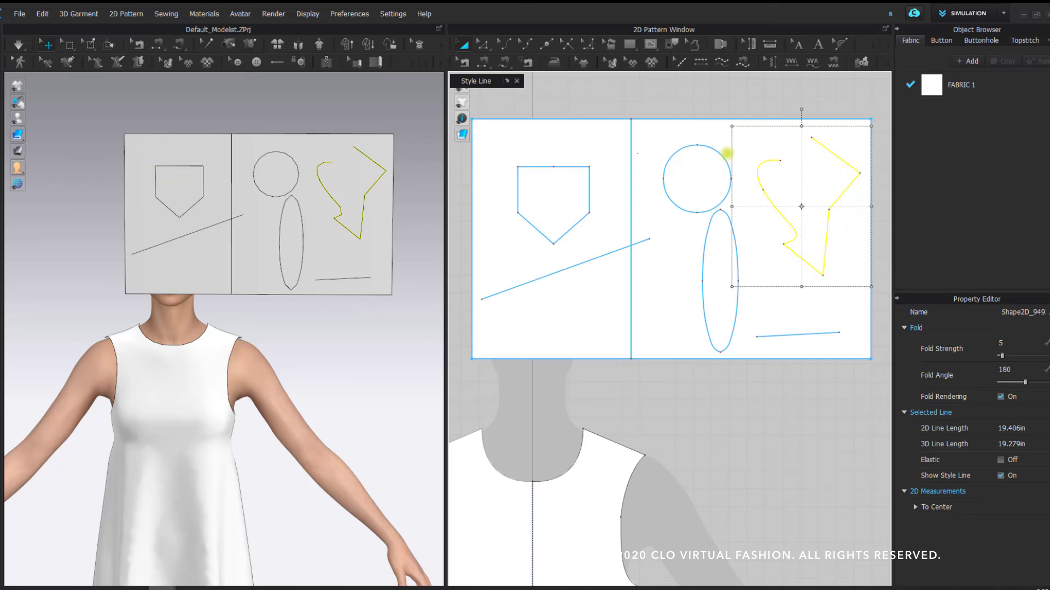
left_click(704, 226)
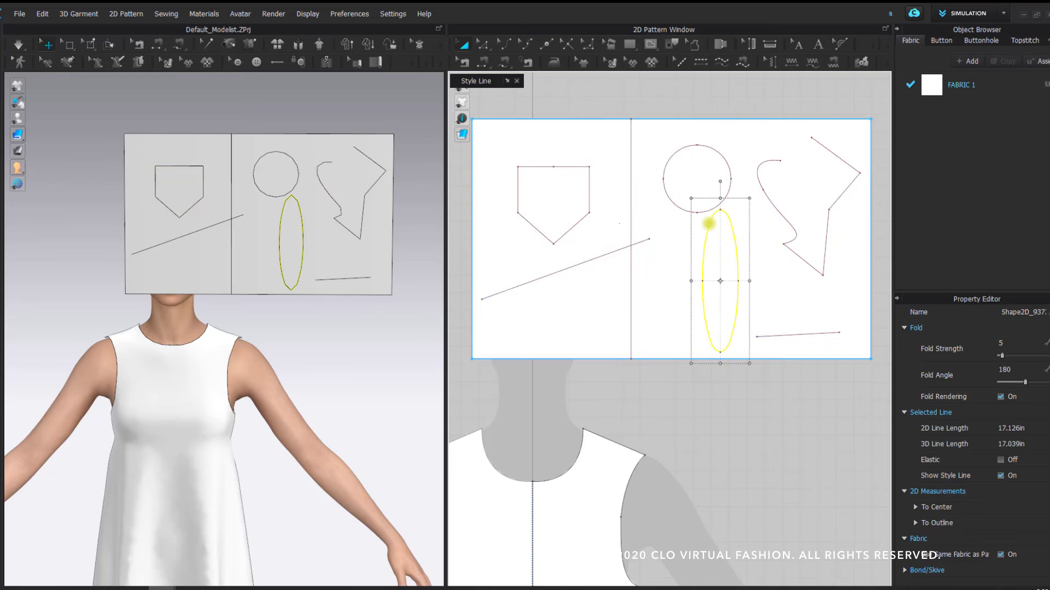
left_click(816, 334)
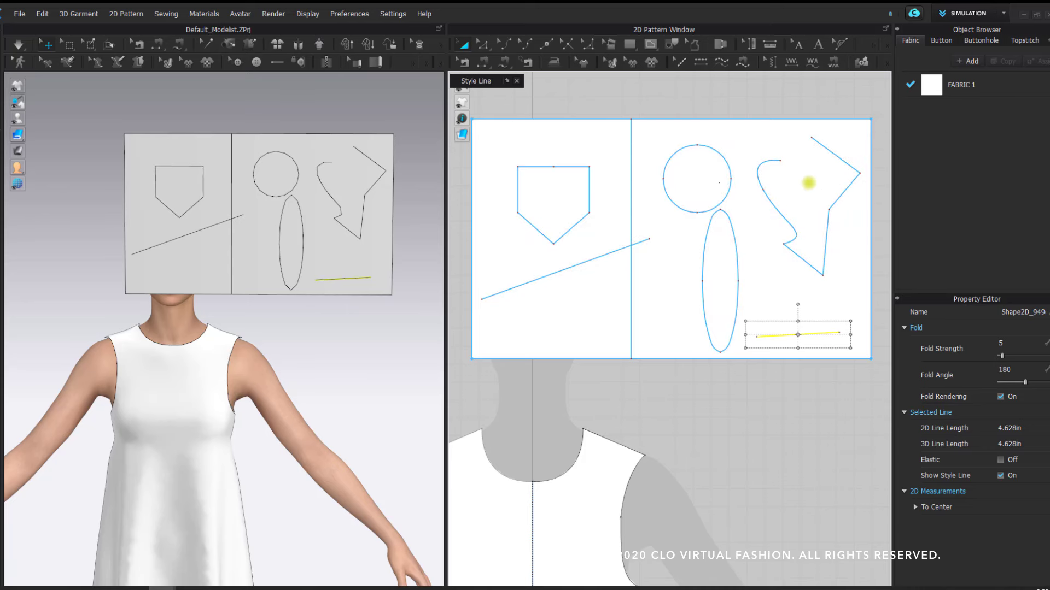
scroll(639, 173, "down", 3)
scroll(638, 186, "up", 3)
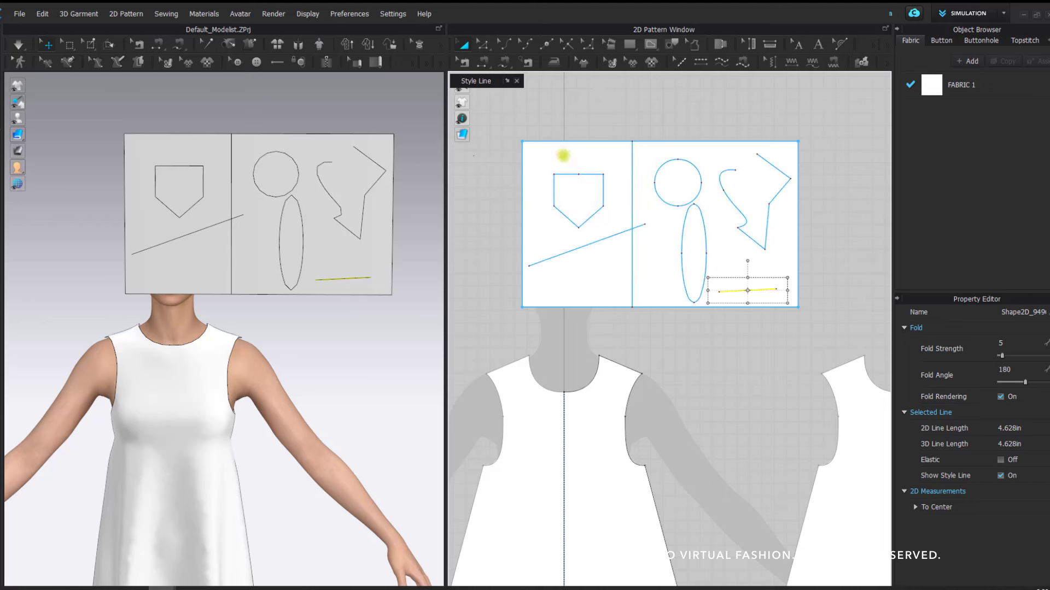
- Select the A-line top's front pattern piece below the rectangular pattern
middle_click_drag(592, 371, 601, 245)
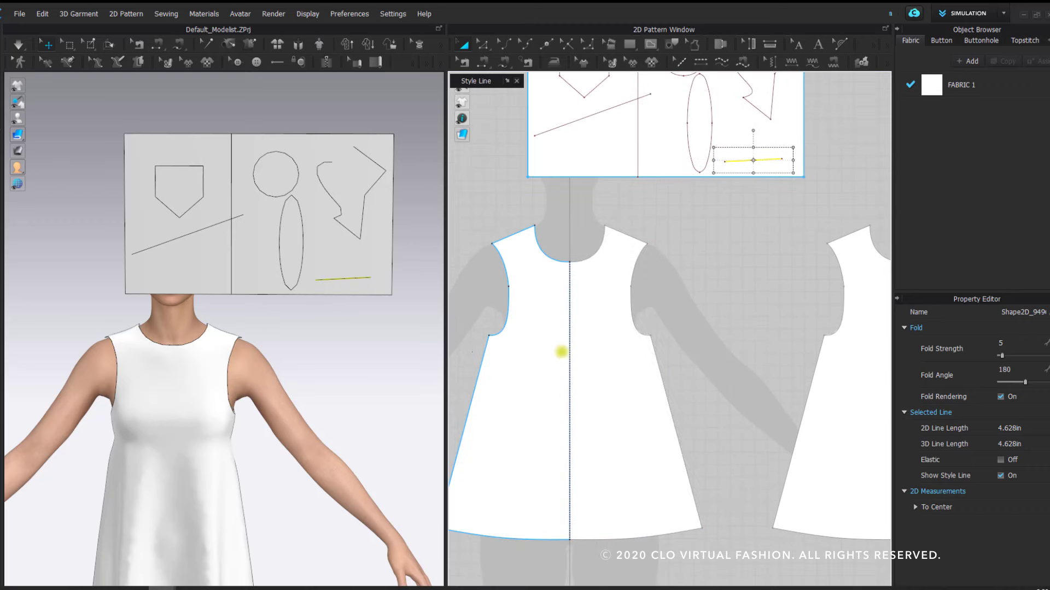
left_click(591, 319)
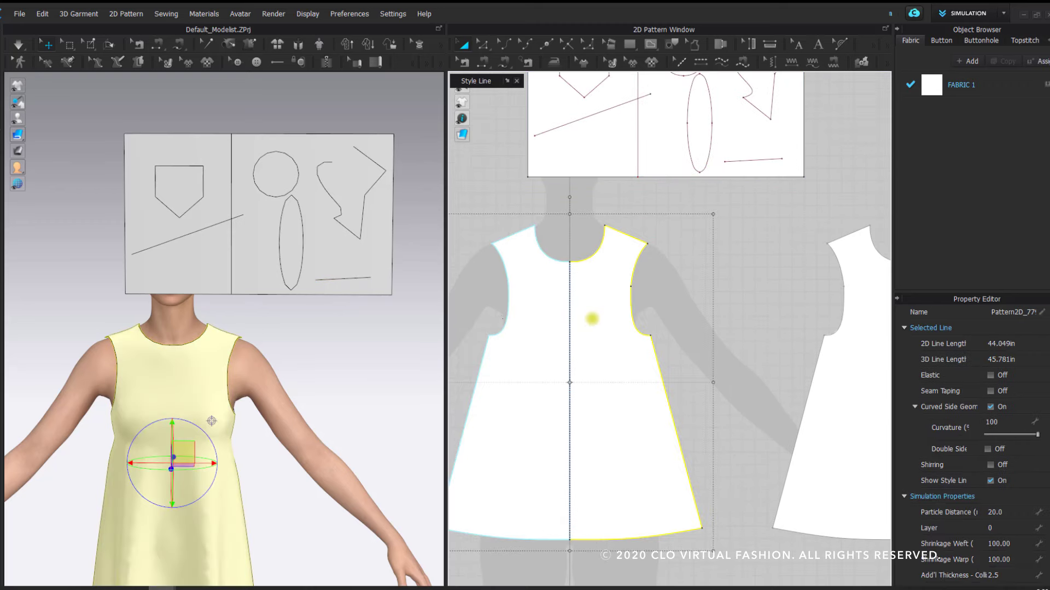
scroll(622, 305, "down", 3)
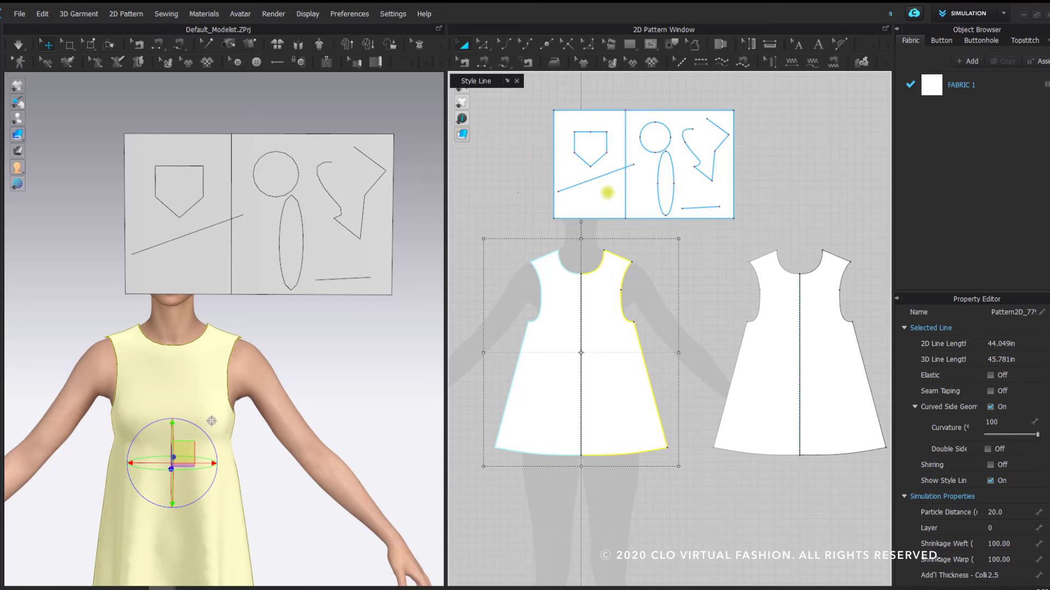
- Delete the rectangular pattern together with all its internal shapes and lines
left_click(607, 201)
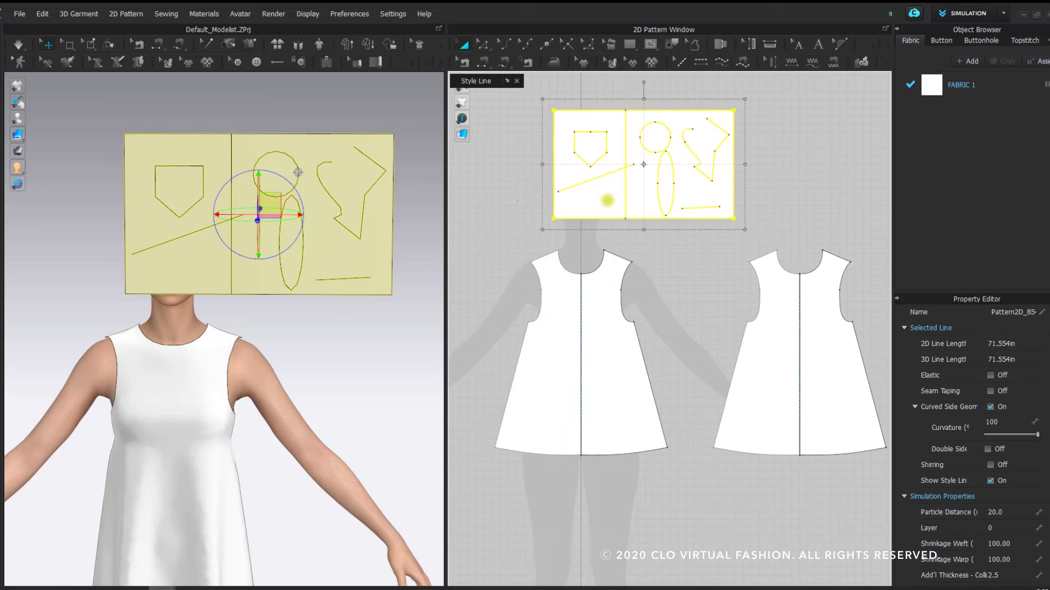
key("Delete")
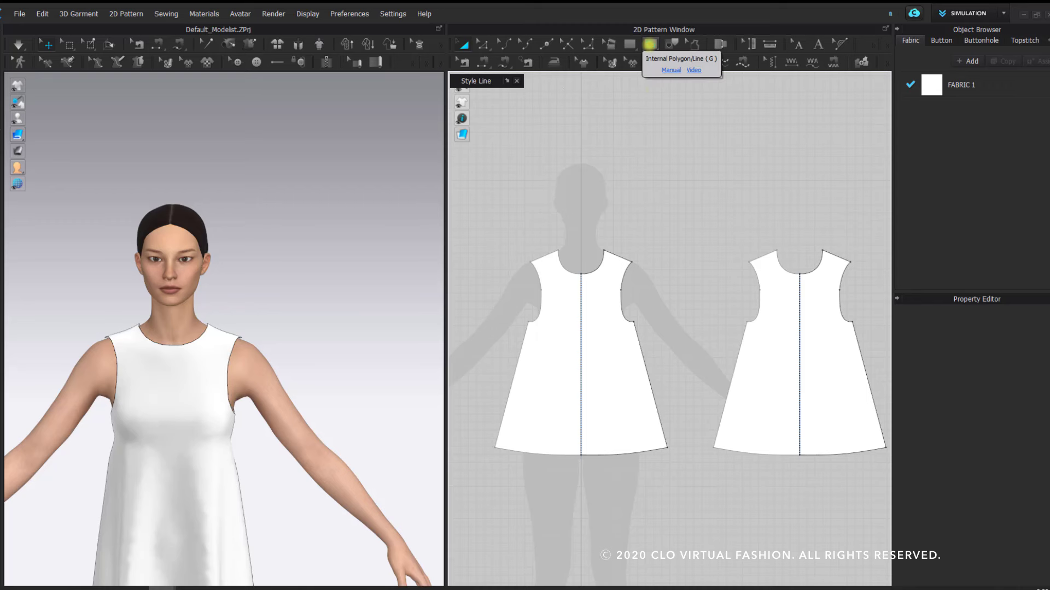
- Draw symmetric internal lines on the front piece: about 5.1 in from armhole to center line, and a 19.3 in diagonal from side seam to hem
left_click(650, 44)
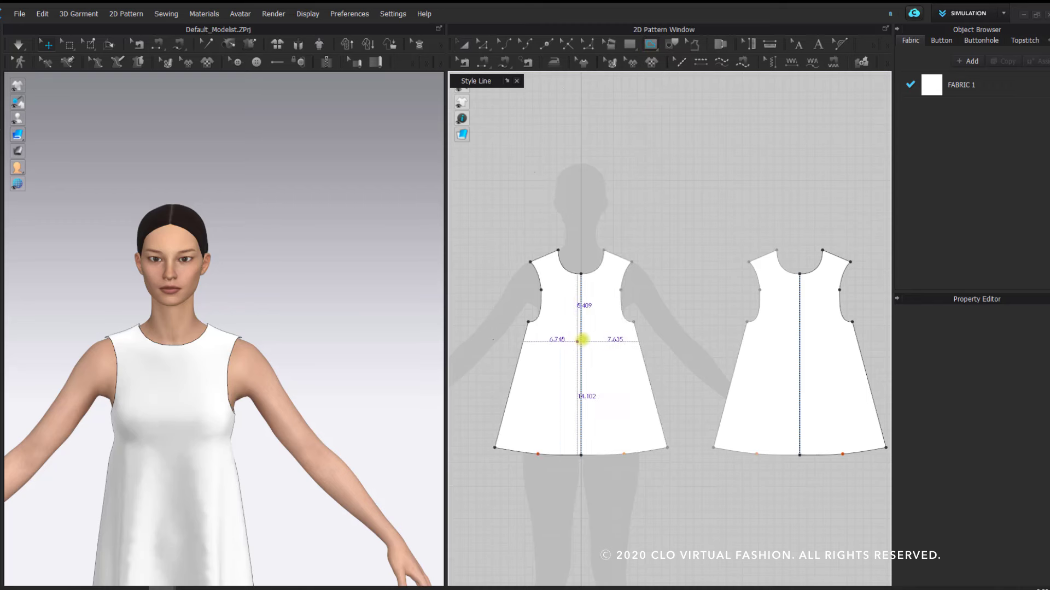
scroll(661, 218, "up", 4)
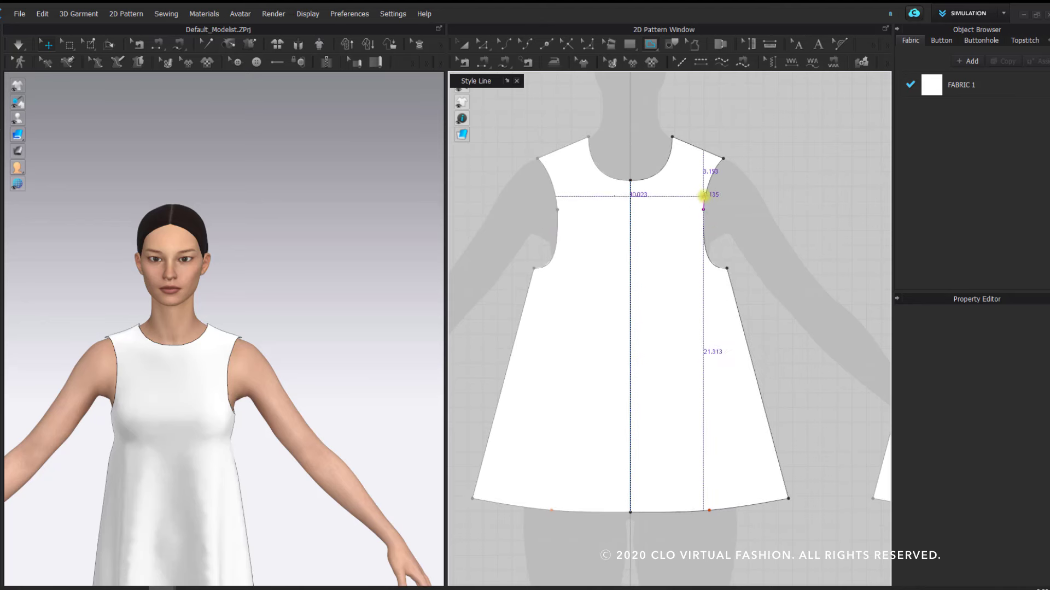
left_click(704, 196)
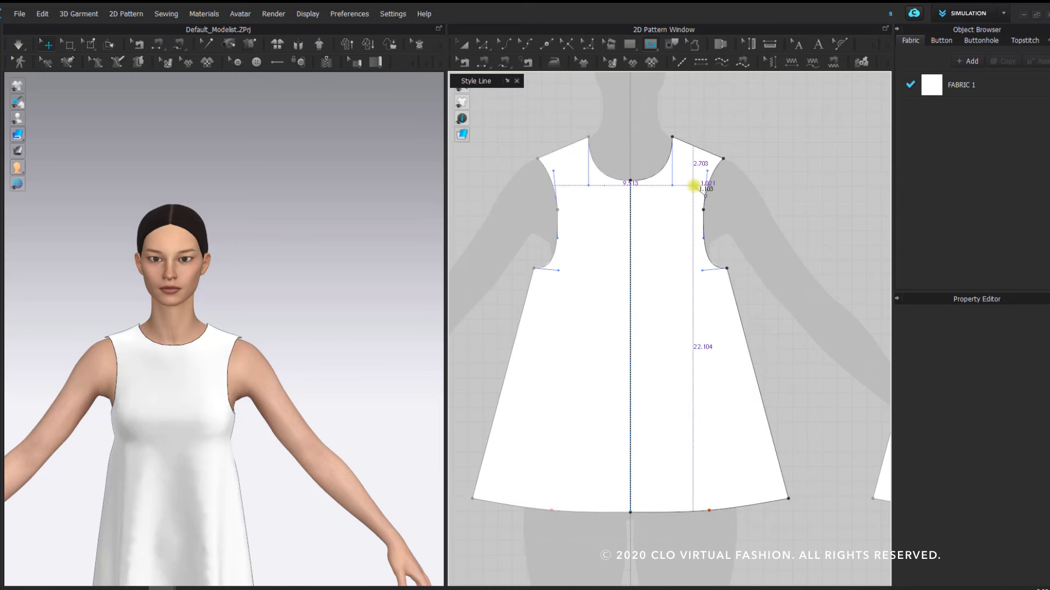
left_click(703, 219)
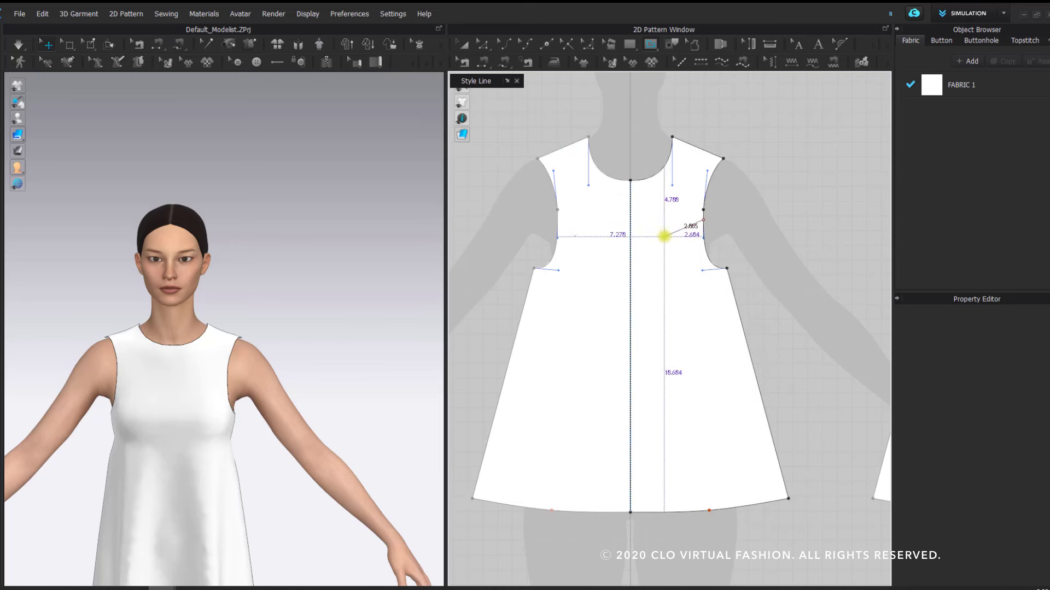
double_click(631, 237)
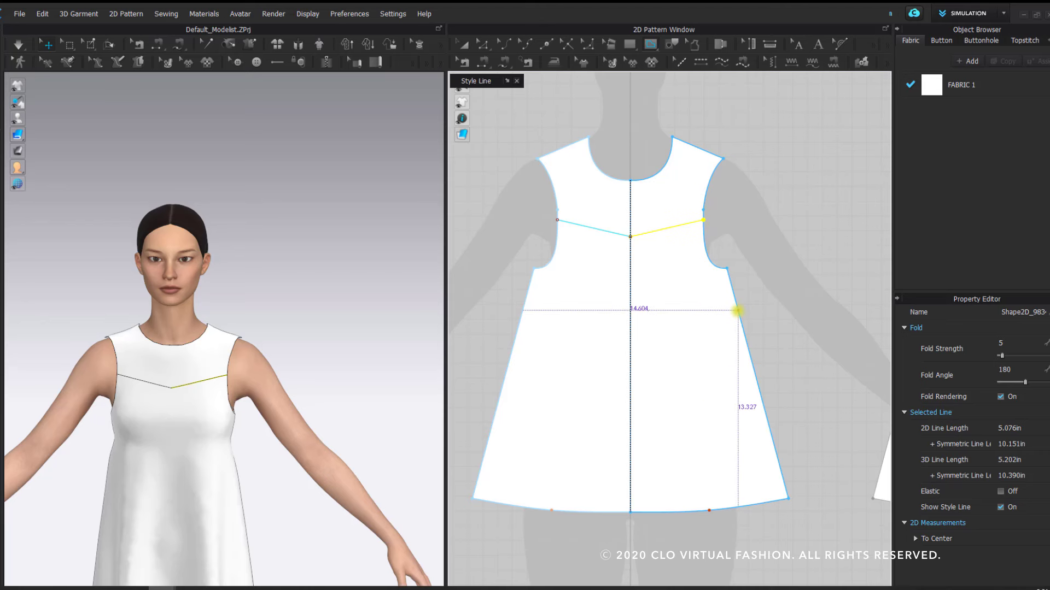
left_click(737, 310)
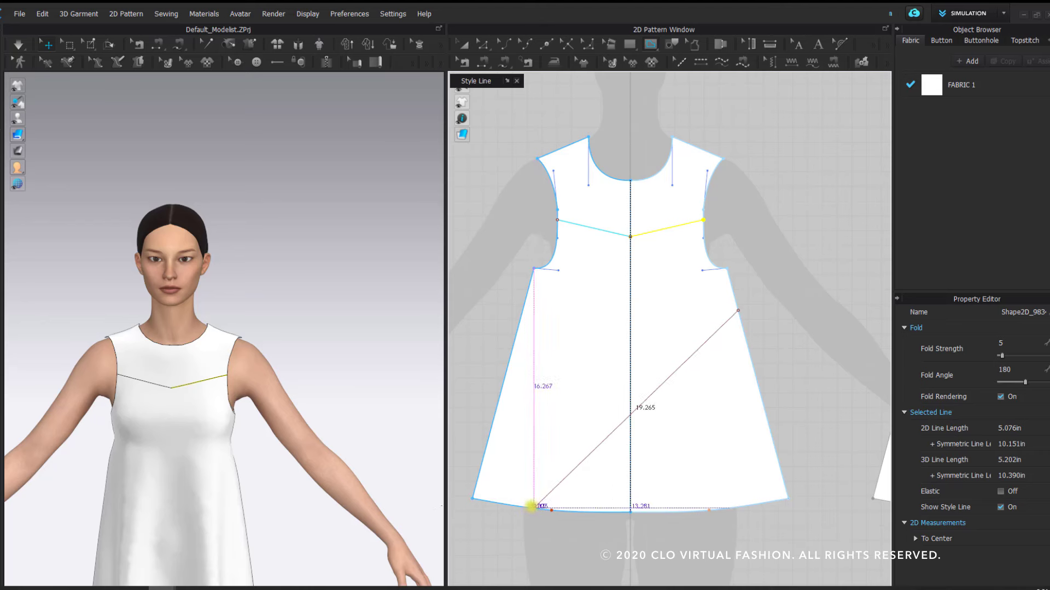
double_click(532, 507)
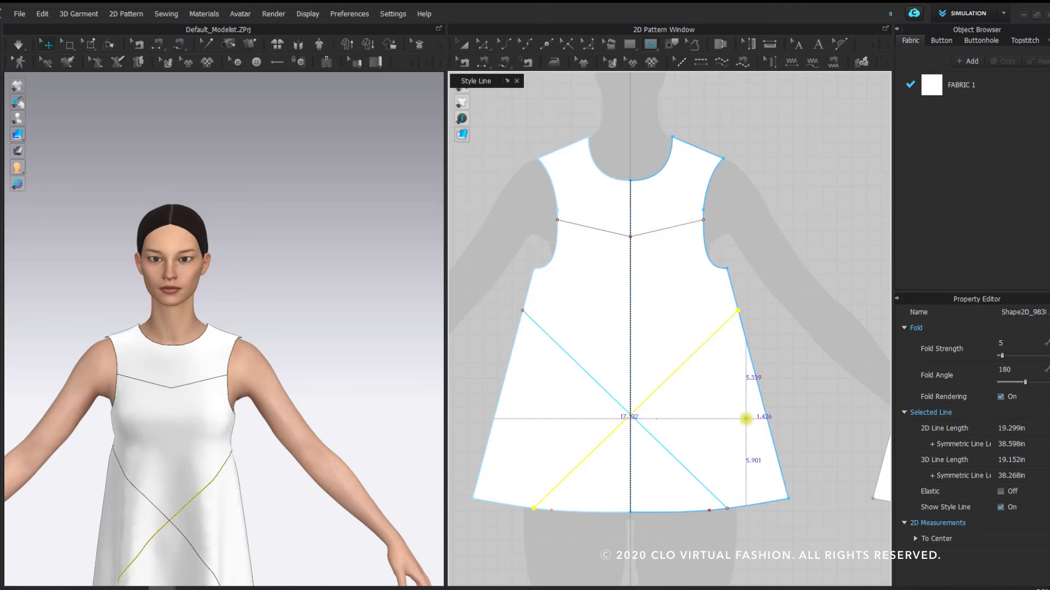
- Draw two slanted internal lines below the front armhole from the side seam to the center line, about 6.8 in and 7 in long
scroll(667, 243, "down", 2)
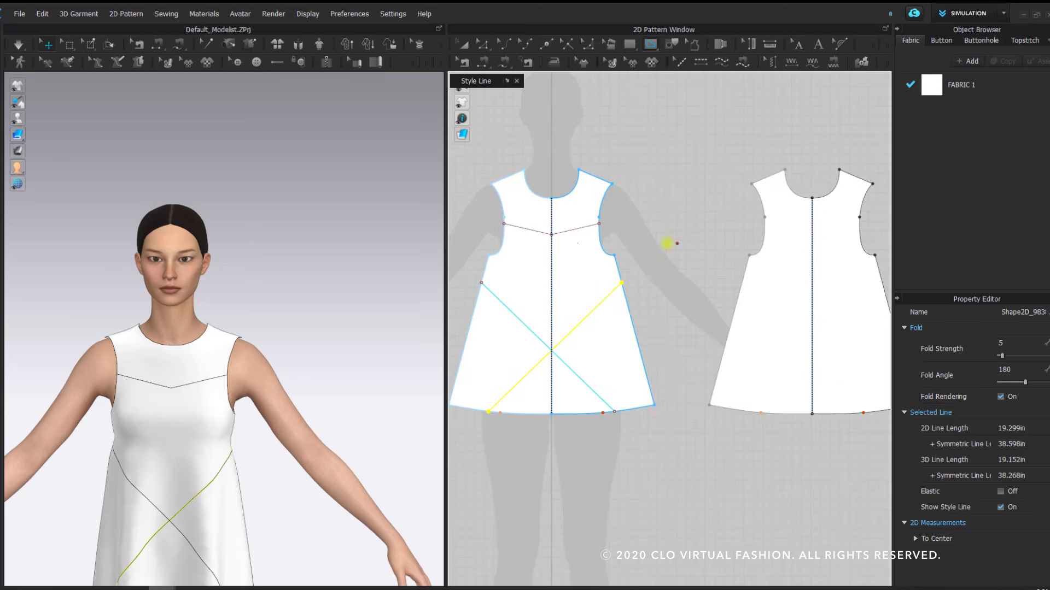
middle_click_drag(650, 250, 682, 250)
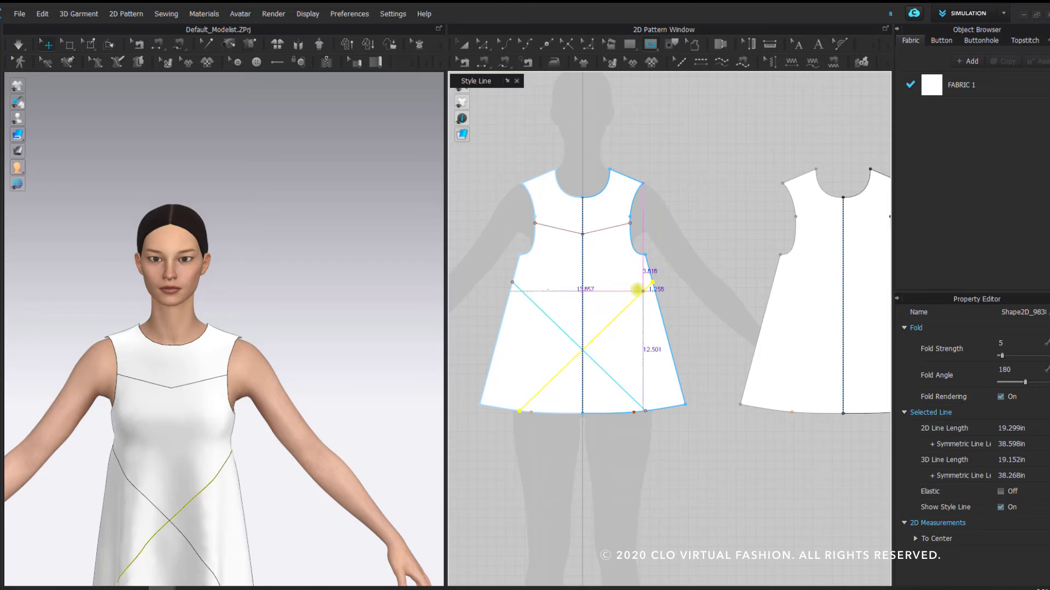
scroll(597, 264, "up", 2)
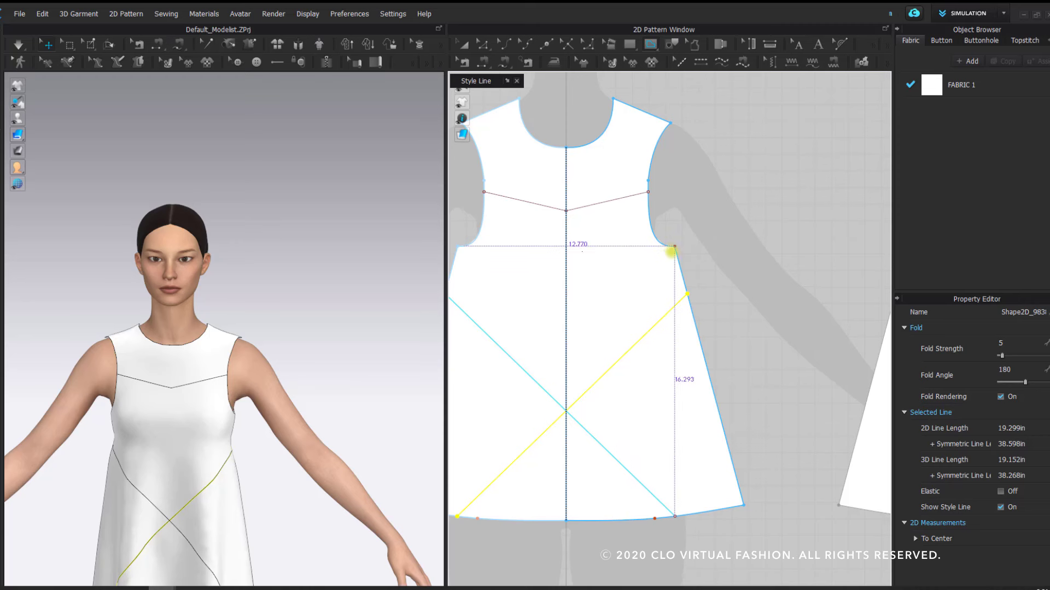
left_click(677, 256)
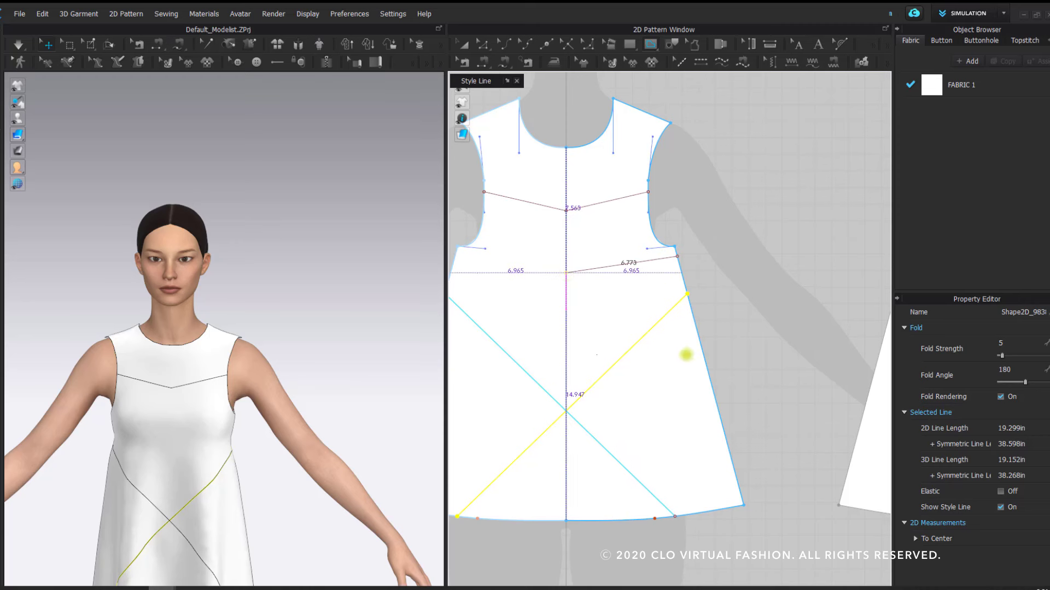
key("Return")
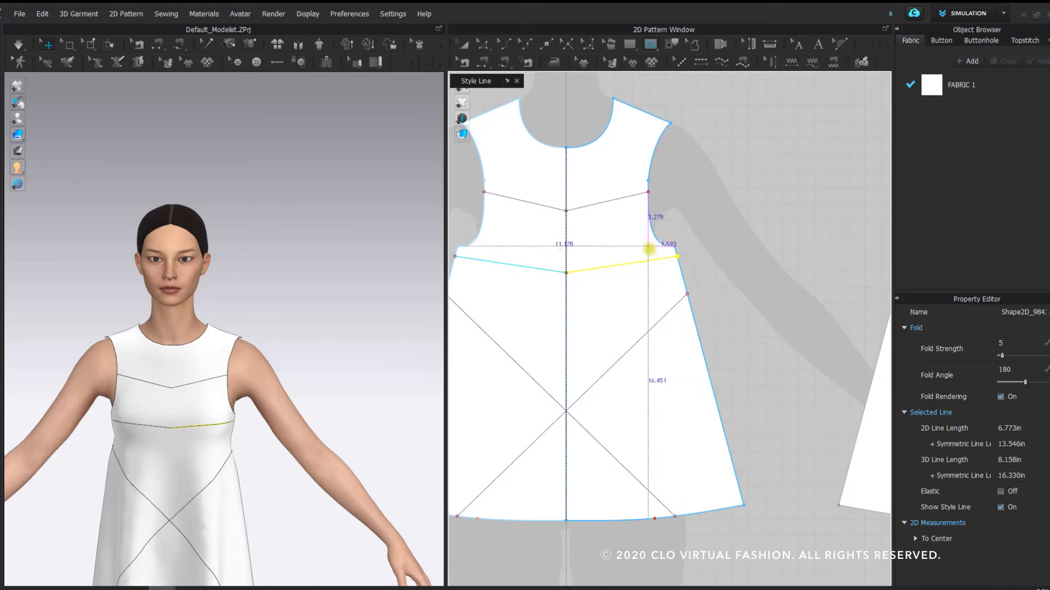
left_click(678, 271)
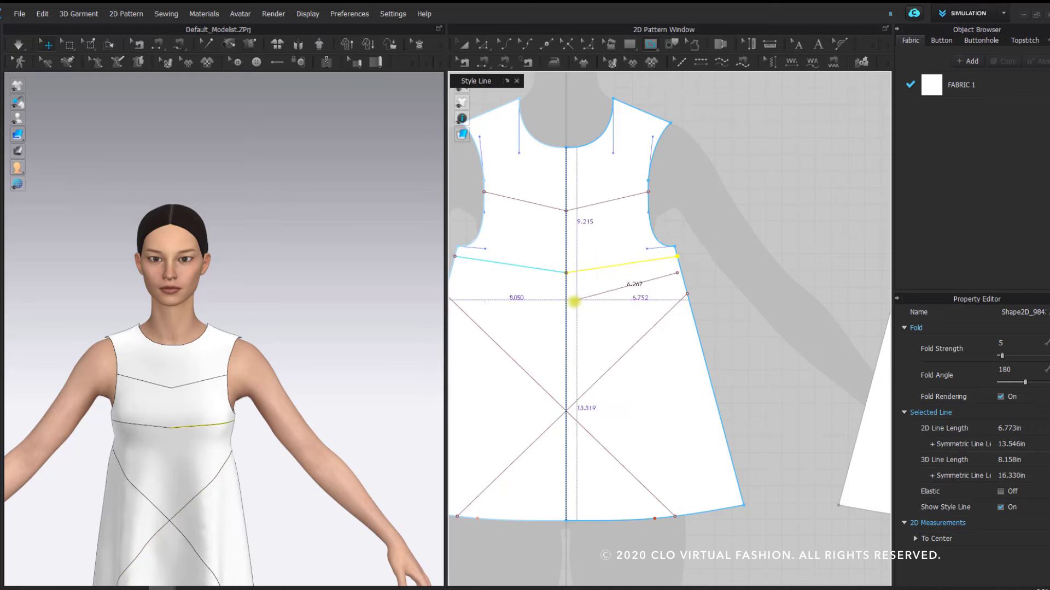
left_click(566, 304)
key("Return")
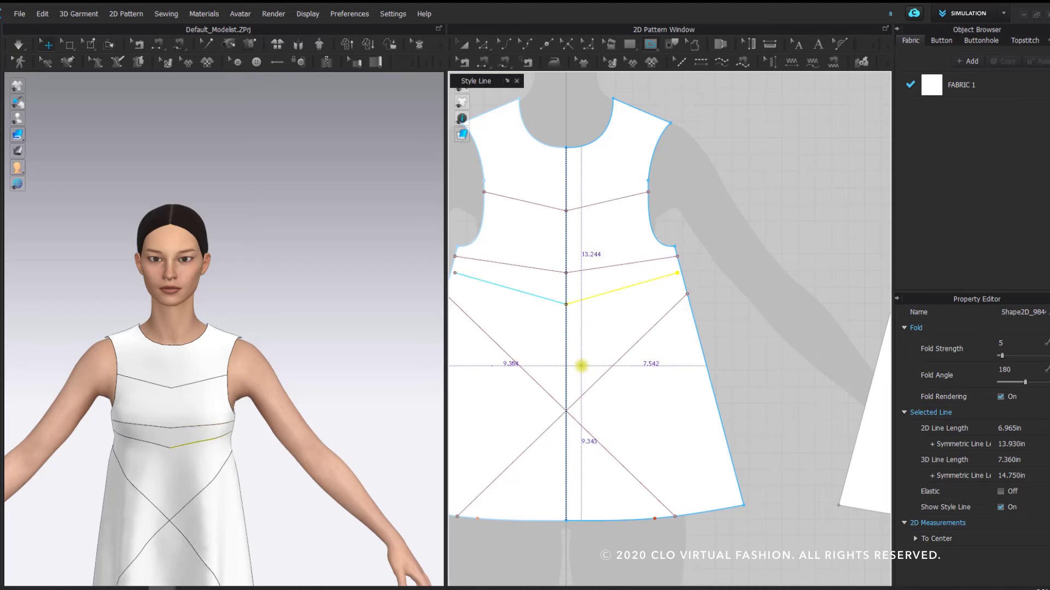
scroll(683, 230, "down", 2)
middle_click_drag(781, 264, 703, 242)
scroll(711, 245, "down", 2)
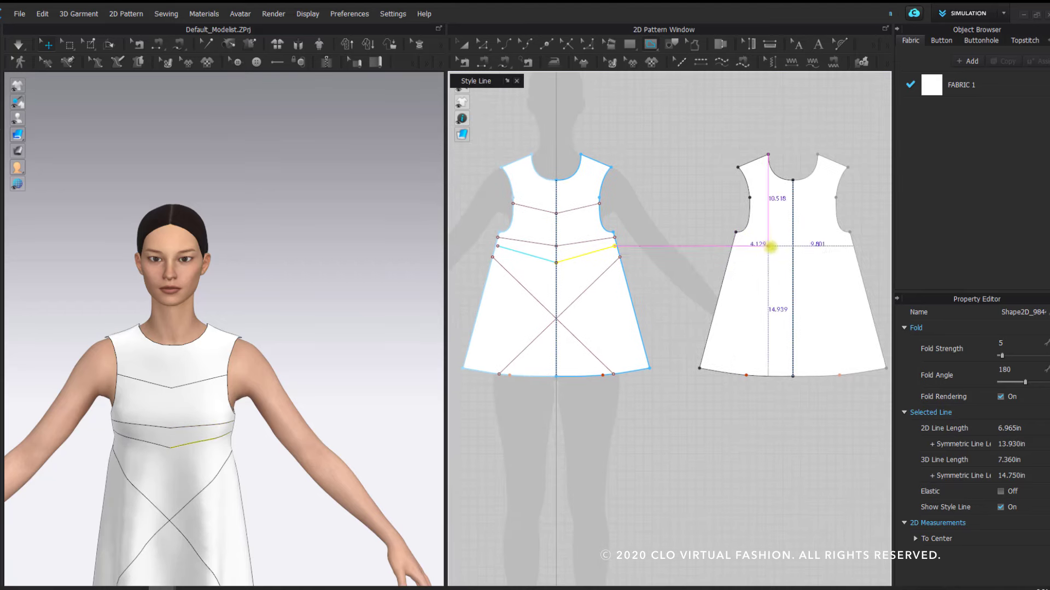
scroll(795, 247, "up", 3)
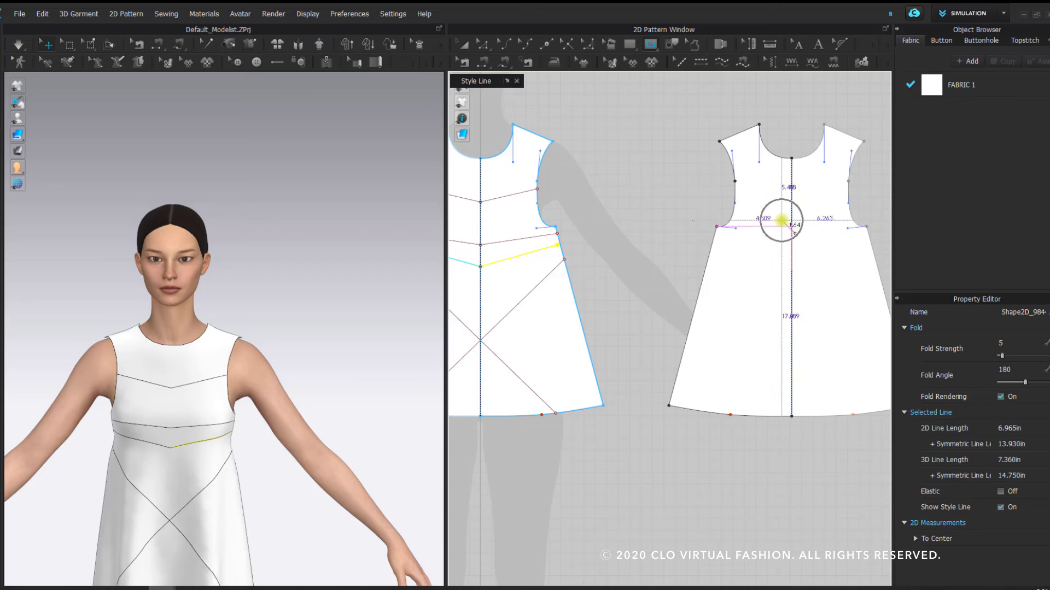
scroll(656, 244, "down", 2)
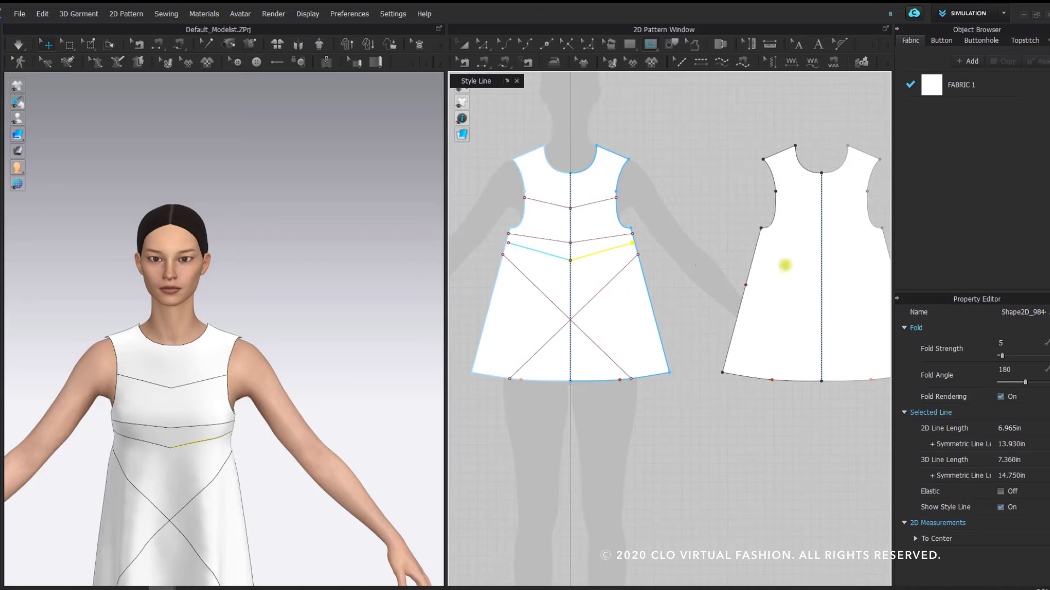
left_click(833, 243)
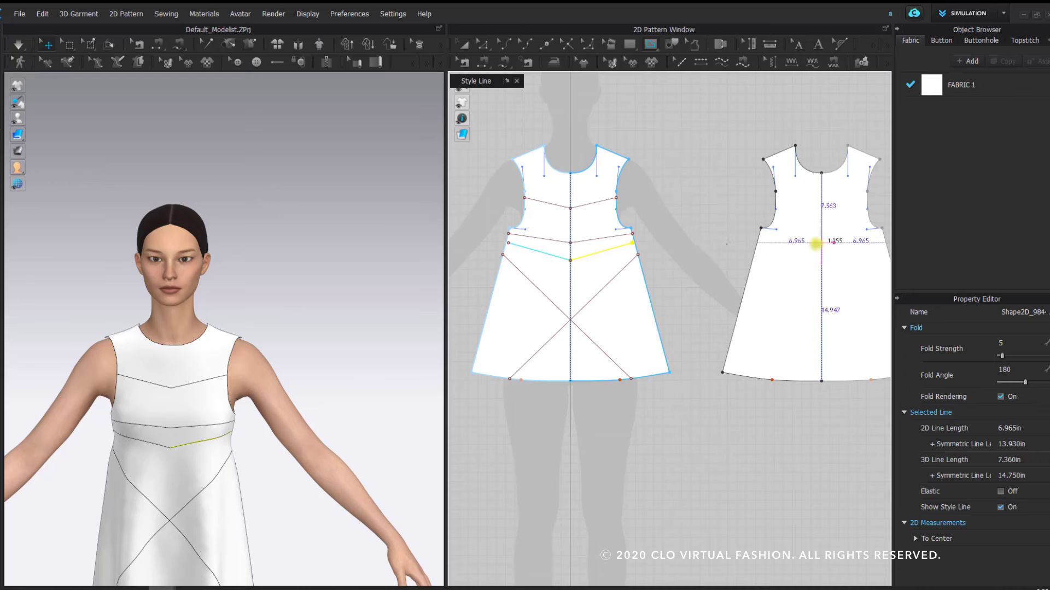
key("Escape")
- Draw a mirrored half-heart internal line on the back piece, about 10.6 in long, curving out from the center line and returning to it
scroll(812, 219, "up", 3)
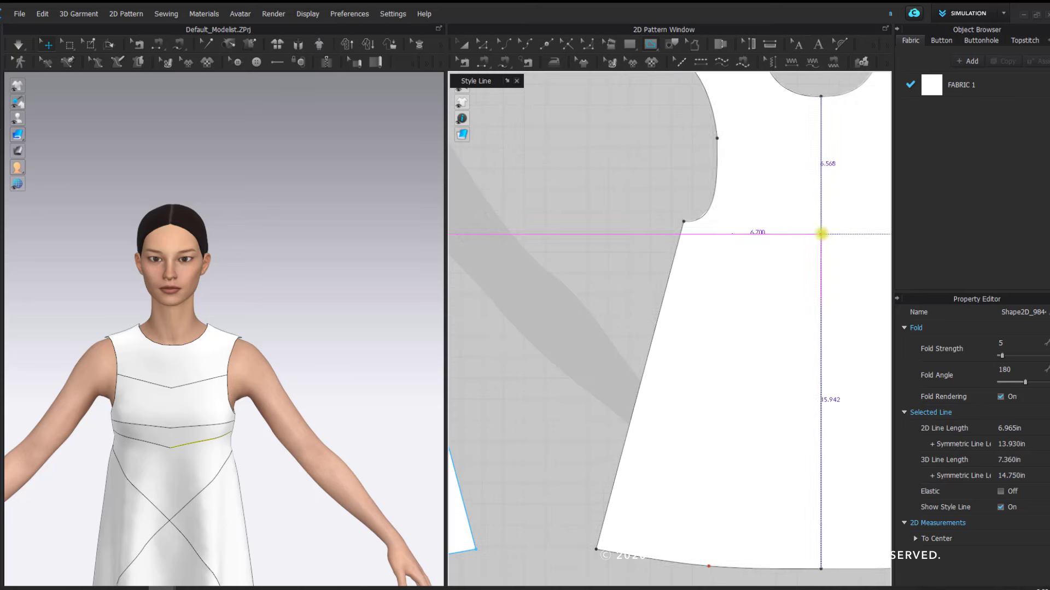
left_click(821, 215)
left_click(794, 193, "ctrl")
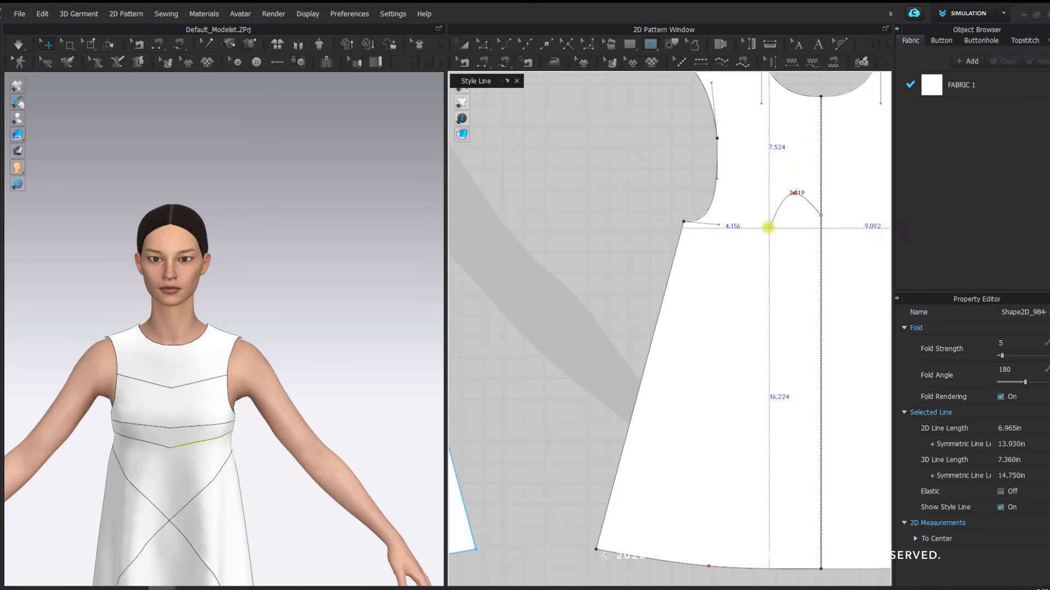
left_click(755, 221, "ctrl")
left_click(739, 274, "ctrl")
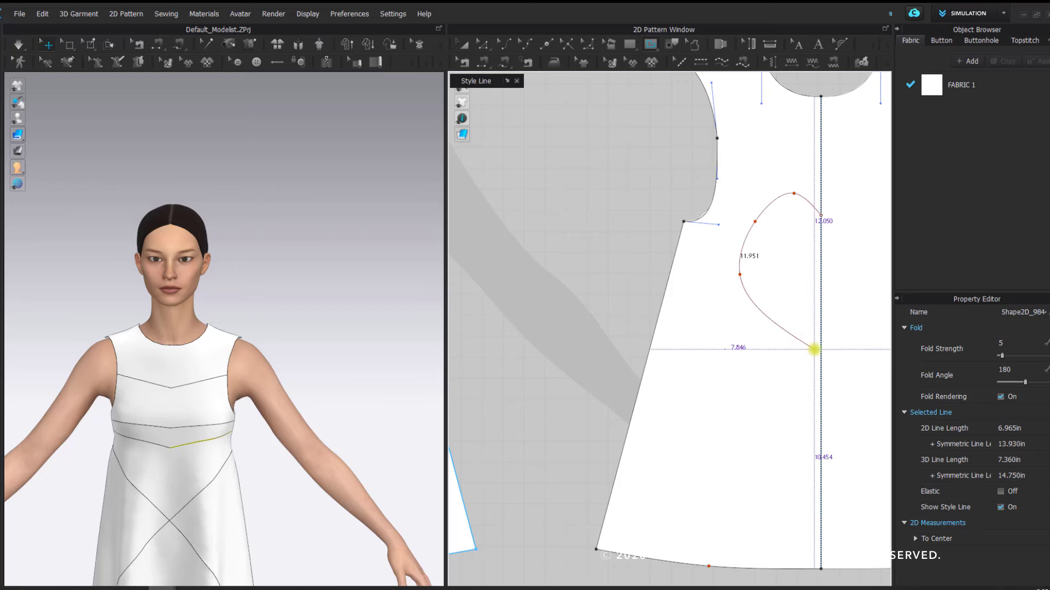
key("BackSpace")
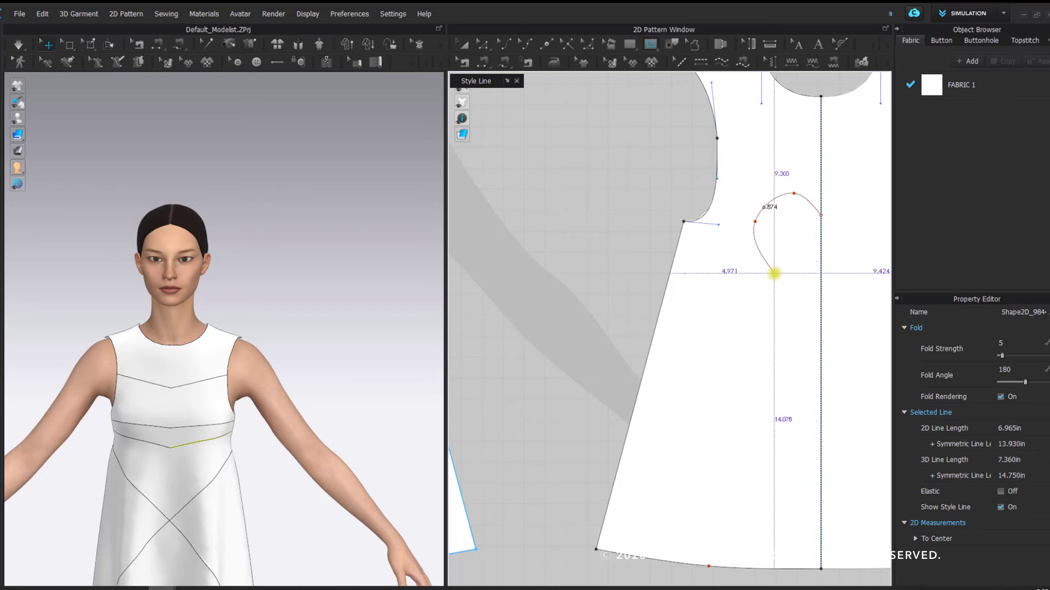
left_click(774, 274, "ctrl")
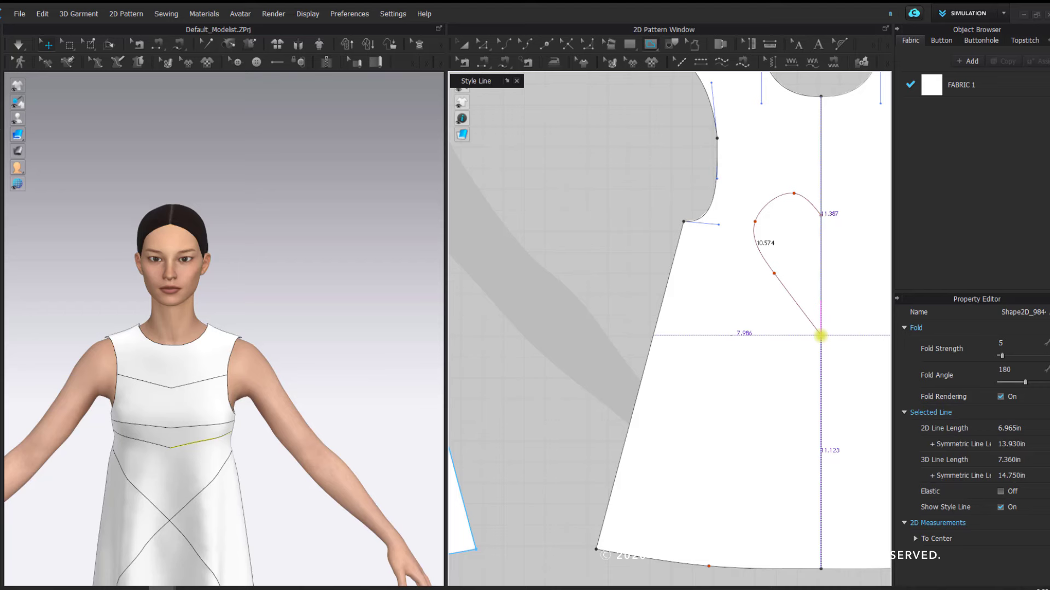
left_click(820, 336)
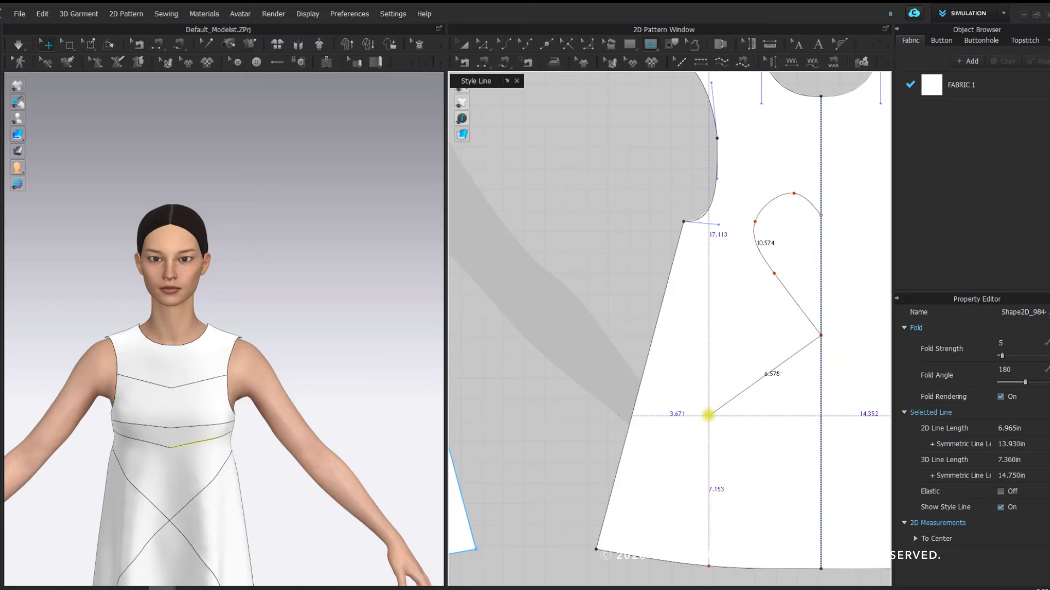
key("Return")
- Show the avatar from the front and turn off the style line display on the 3D garment
middle_click_drag(794, 327, 740, 337)
scroll(793, 383, "down", 4)
scroll(333, 349, "down", 2)
mouse_move(333, 349)
right_mouse_down()
mouse_move(82, 330)
mouse_move(190, 361)
mouse_move(334, 367)
mouse_move(328, 350)
right_mouse_up()
key("2")
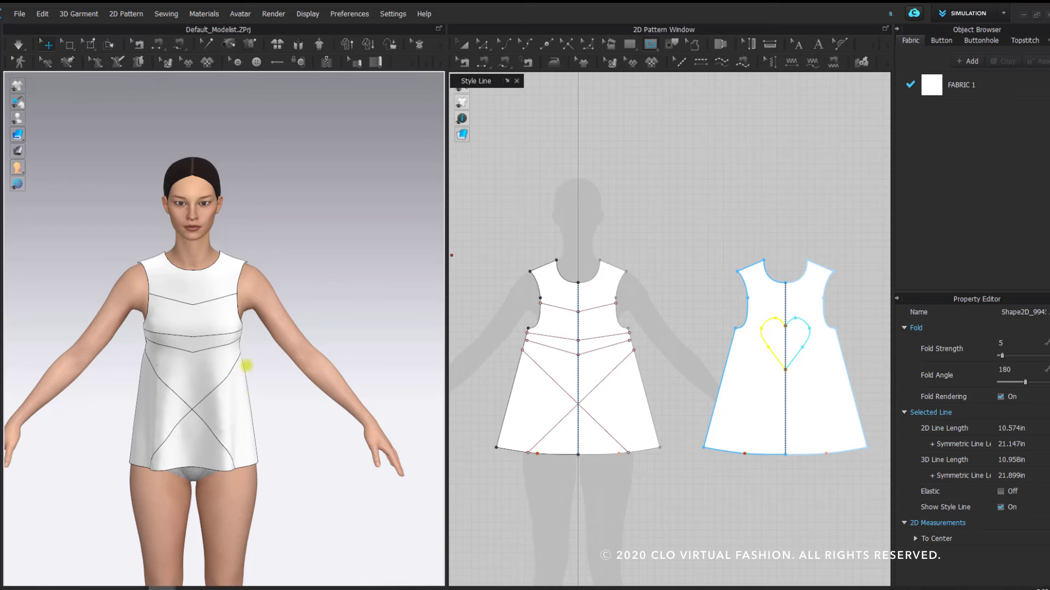
scroll(244, 366, "up", 3)
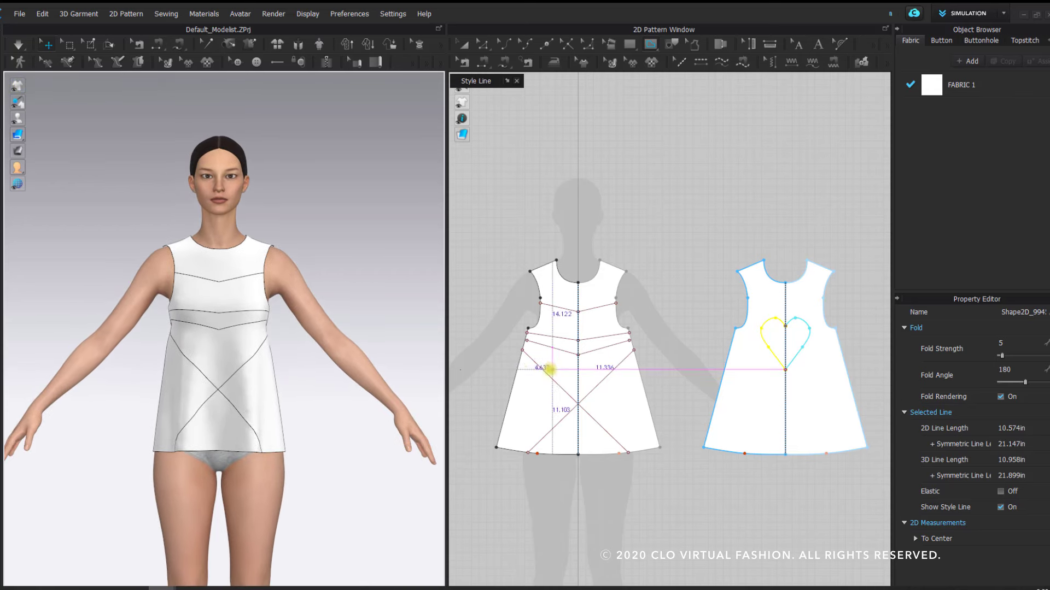
mouse_move(25, 85)
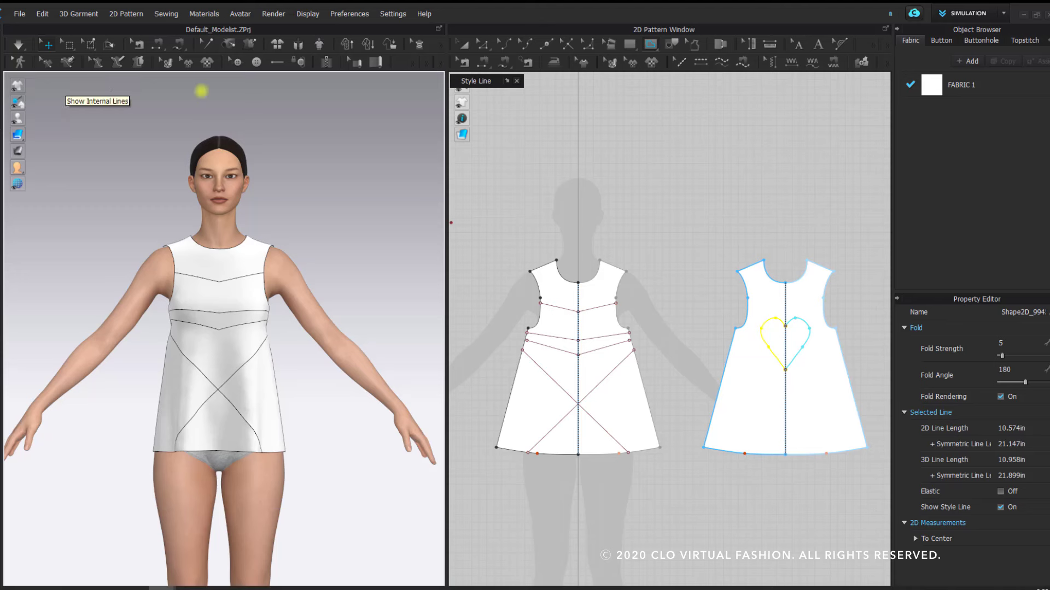
left_click(181, 84)
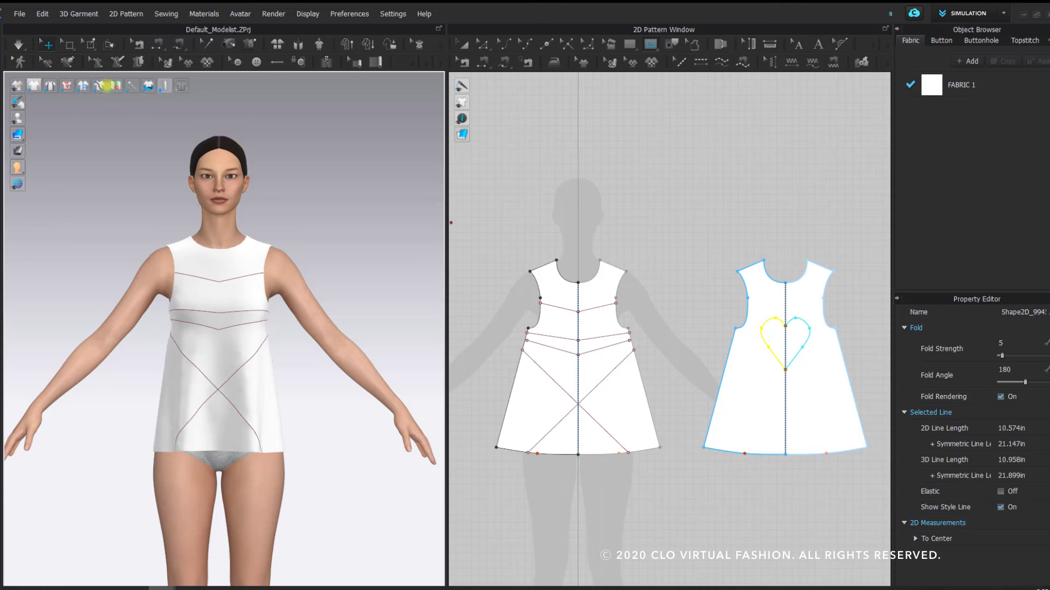
left_click(182, 85)
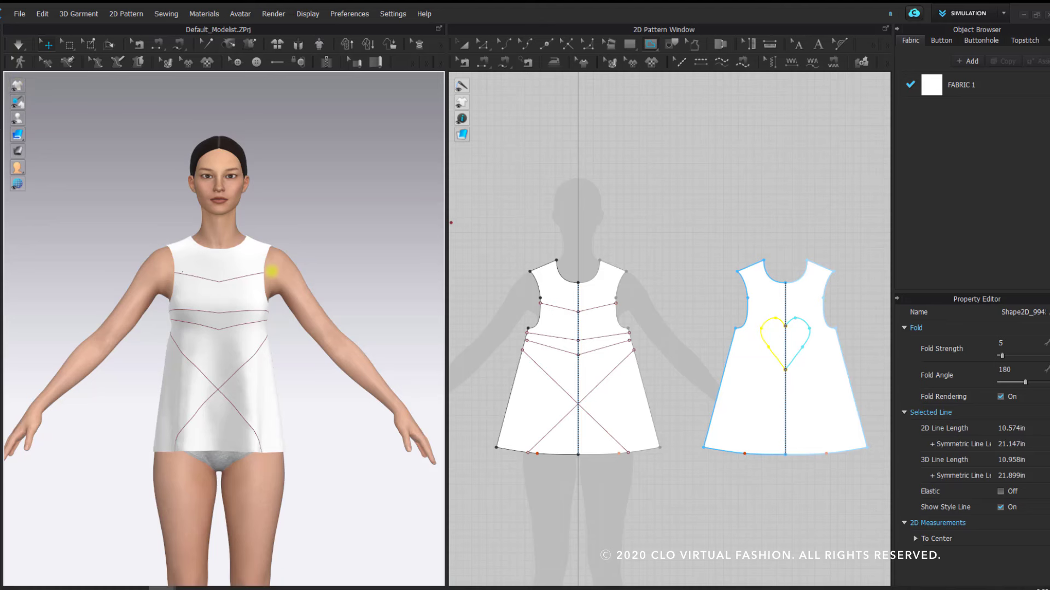
- Toggle the internal line display on the 3D garment off, on and off again, leaving the internal lines hidden
scroll(289, 295, "up", 5)
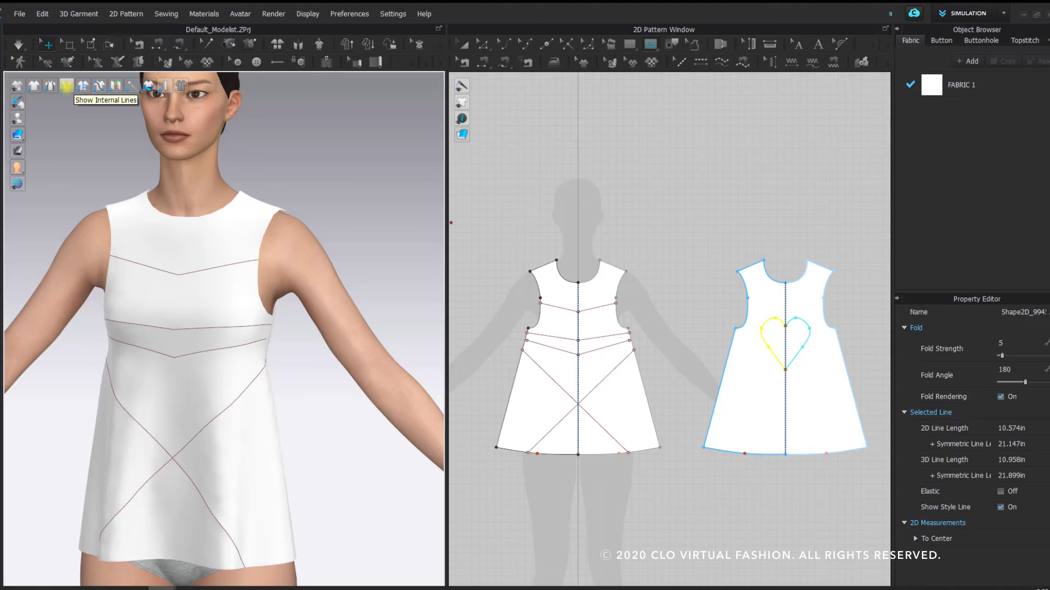
left_click(66, 86)
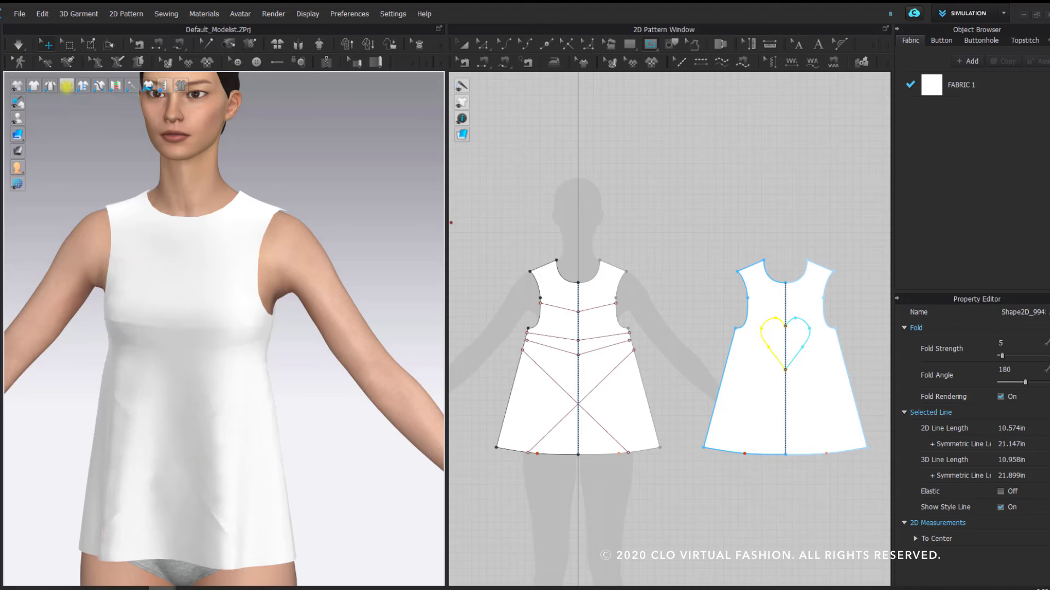
left_click(67, 85)
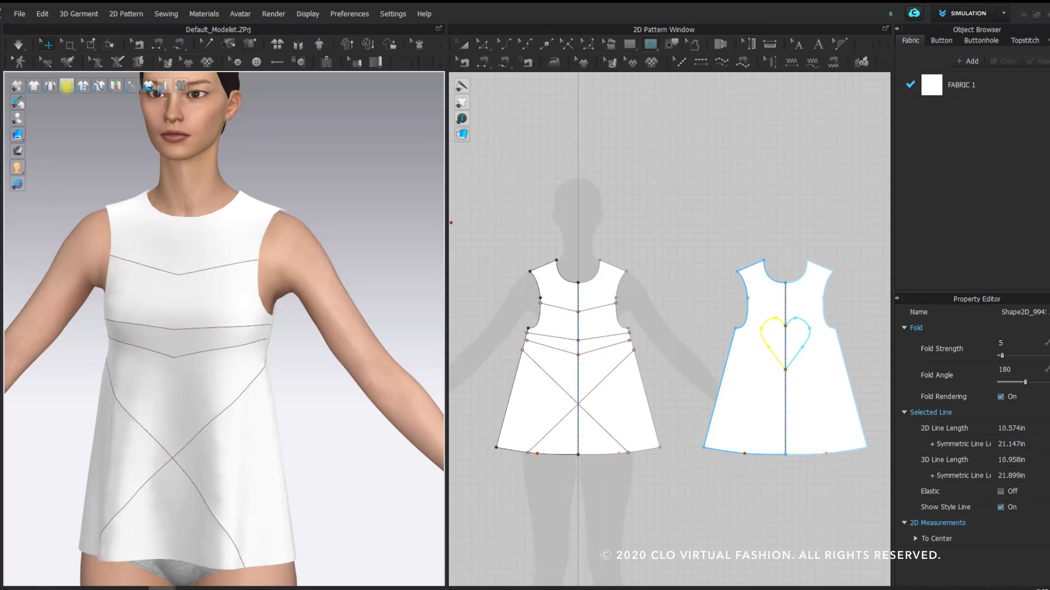
left_click(66, 86)
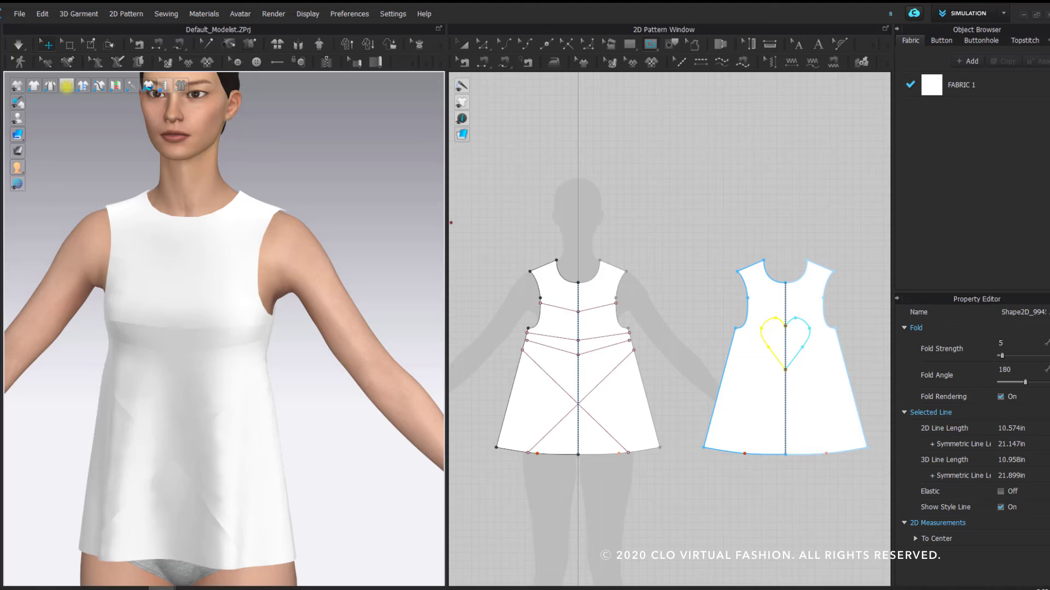
- Toggle the internal line display on the 3D garment on and off twice, and examine the front of the top
left_click(66, 86)
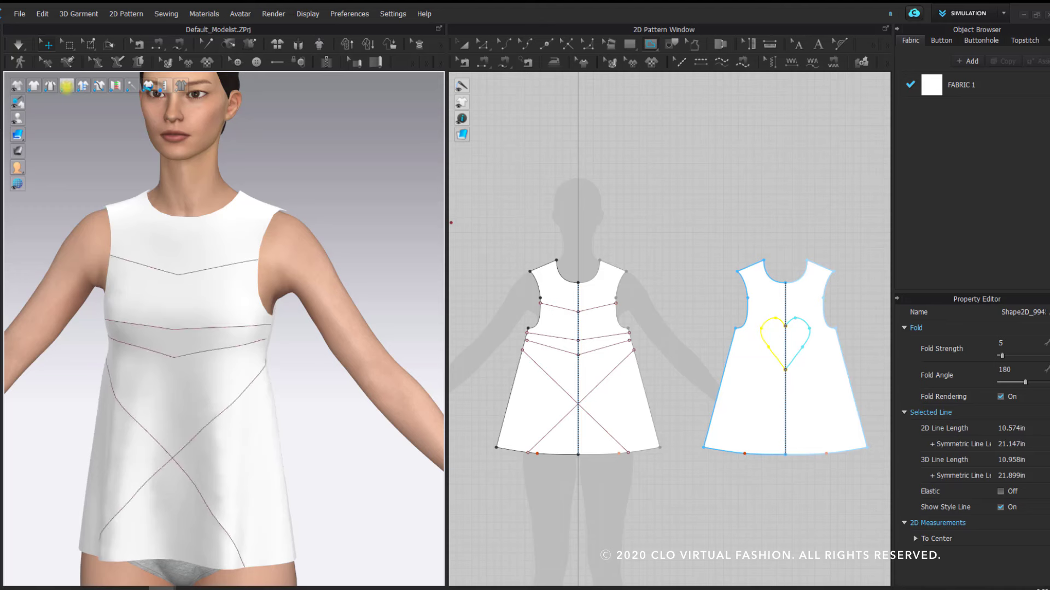
left_click(66, 86)
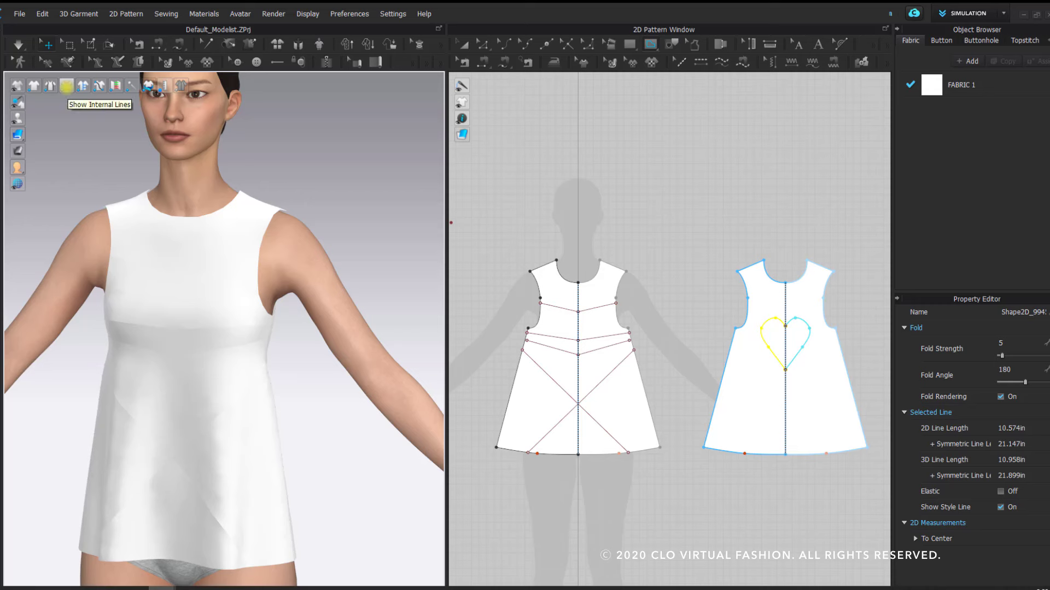
left_click(66, 86)
left_click(66, 86)
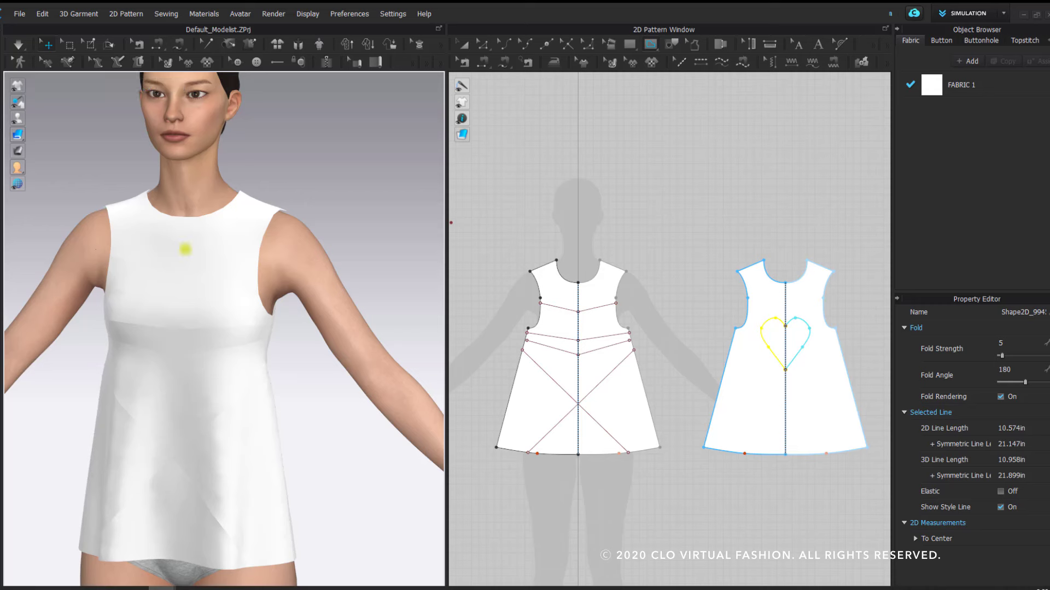
scroll(259, 365, "up", 5)
scroll(253, 364, "up", 3)
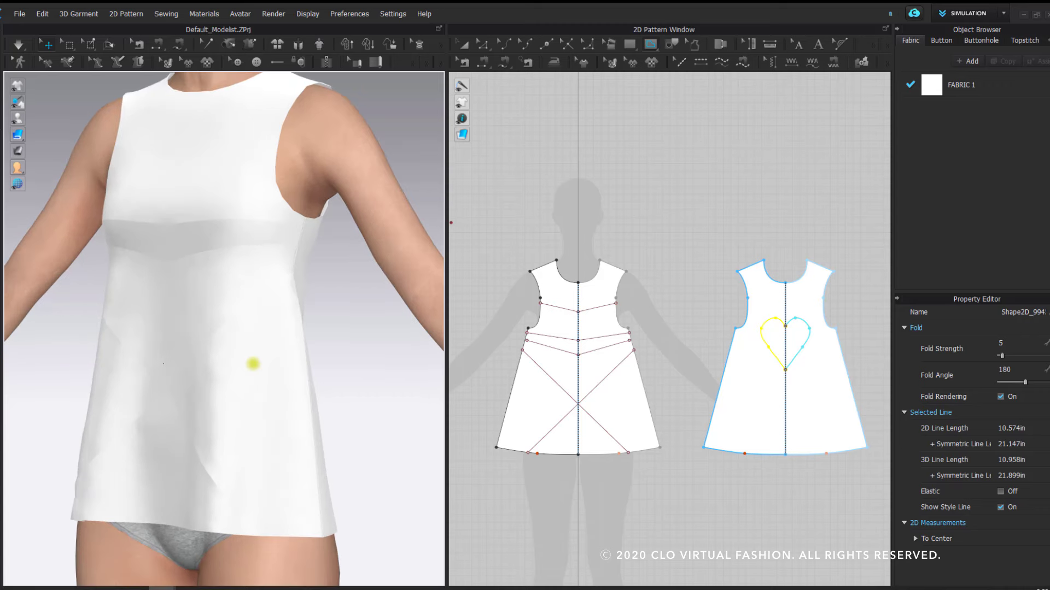
scroll(241, 290, "down", 5)
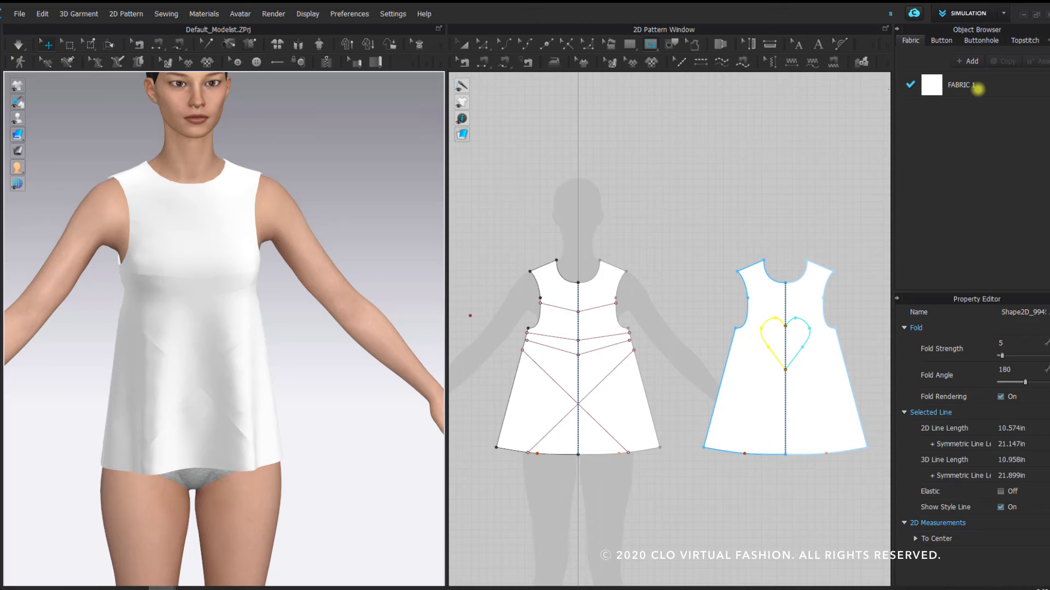
scroll(79, 327, "up", 3)
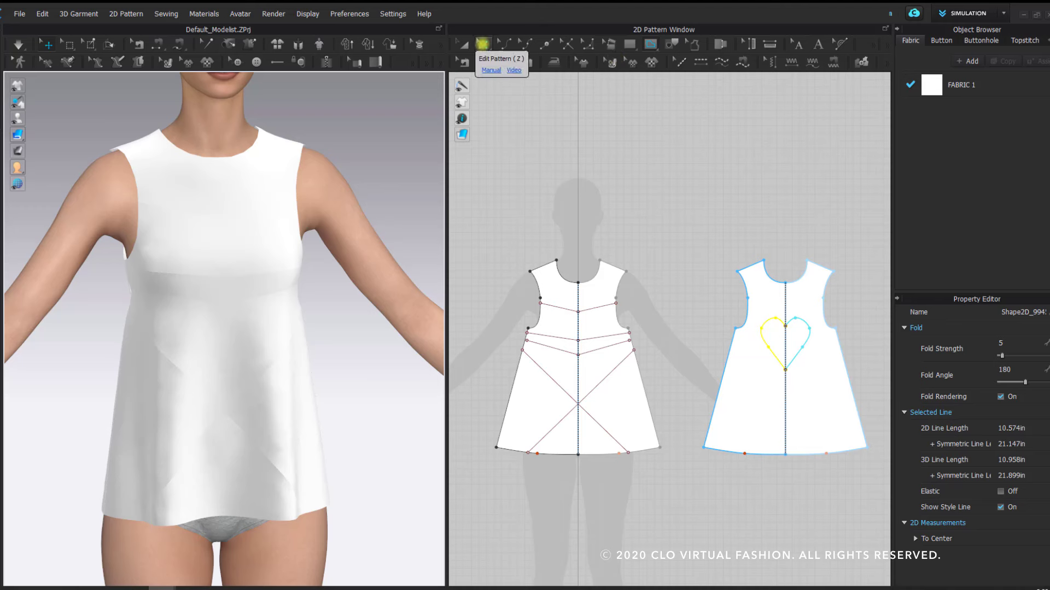
- Turn off fold rendering for the three slanted lines and the crossing diagonal lines on the front piece
left_click(482, 44)
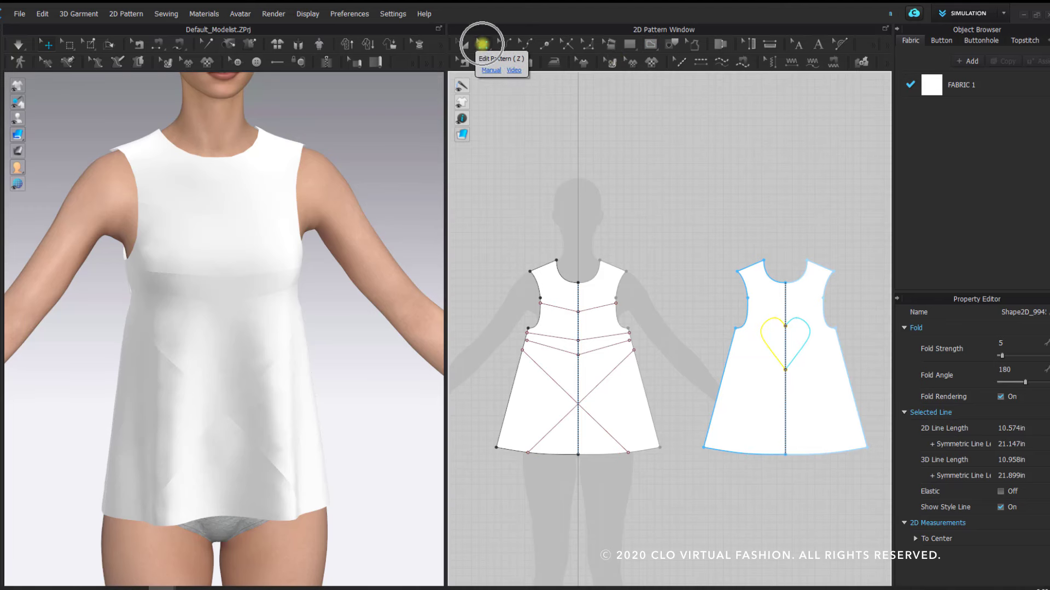
left_click(555, 305)
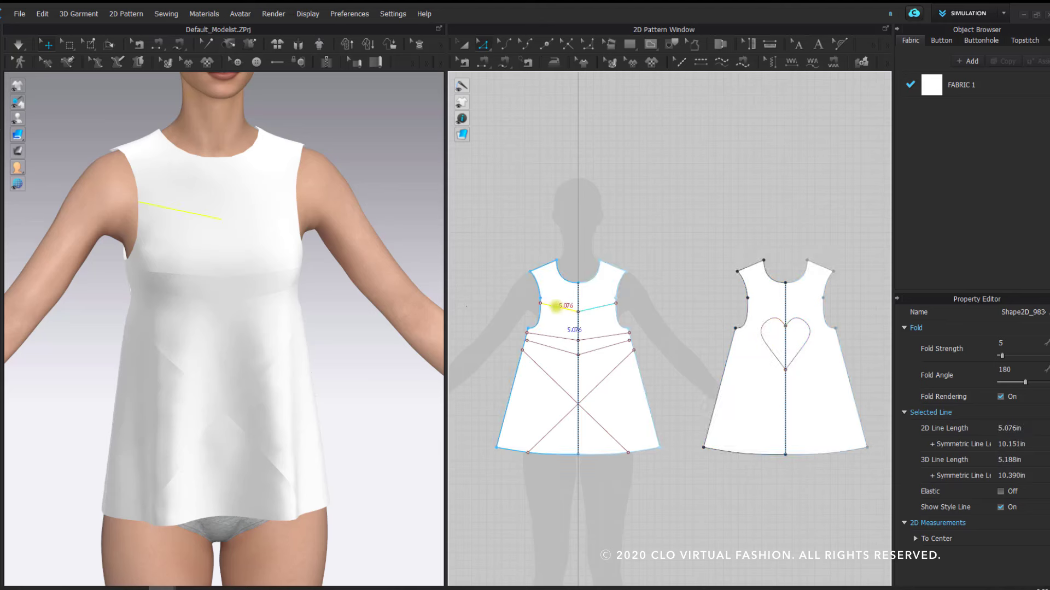
left_click(559, 338, "shift")
left_click(558, 349, "shift")
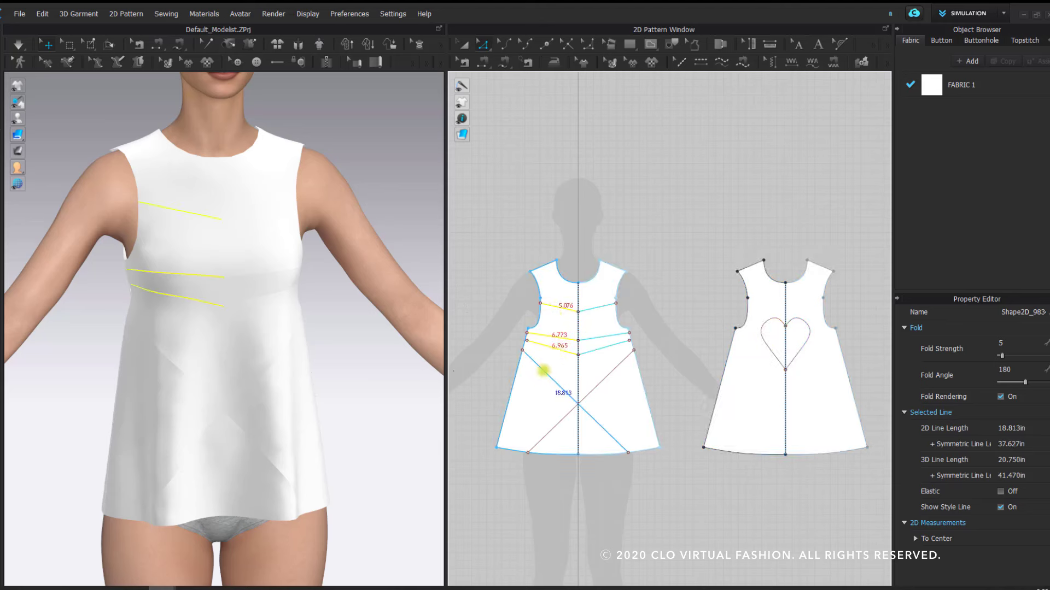
left_click(542, 371, "shift")
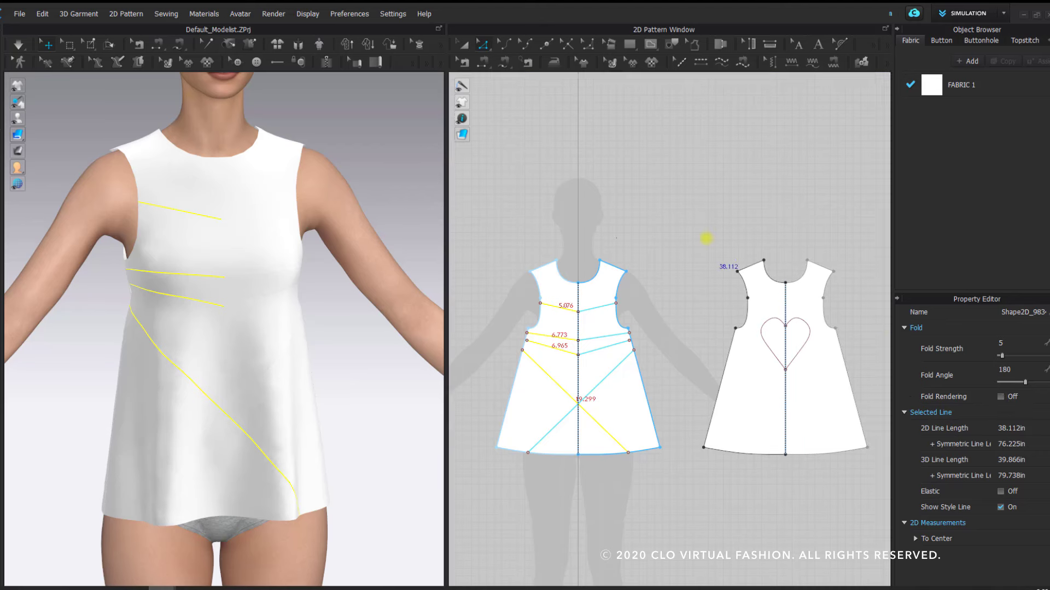
left_click(703, 234)
- Turn off fold rendering for the heart-shaped internal line on the back piece
right_click_drag(399, 339, 169, 330)
scroll(128, 334, "up", 10)
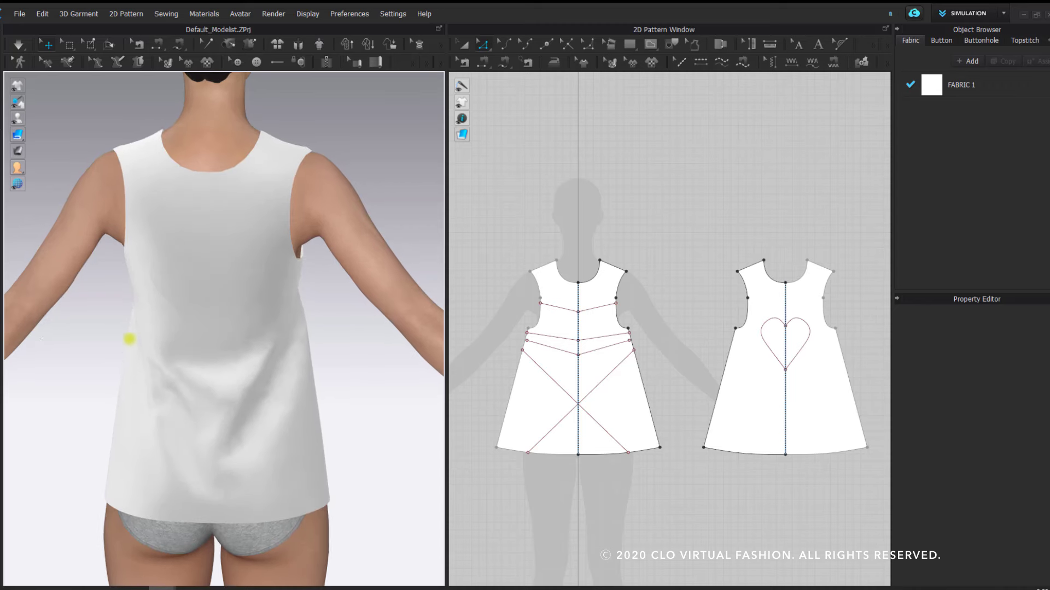
mouse_move(264, 346)
right_mouse_down()
mouse_move(323, 346)
mouse_move(243, 346)
right_mouse_up()
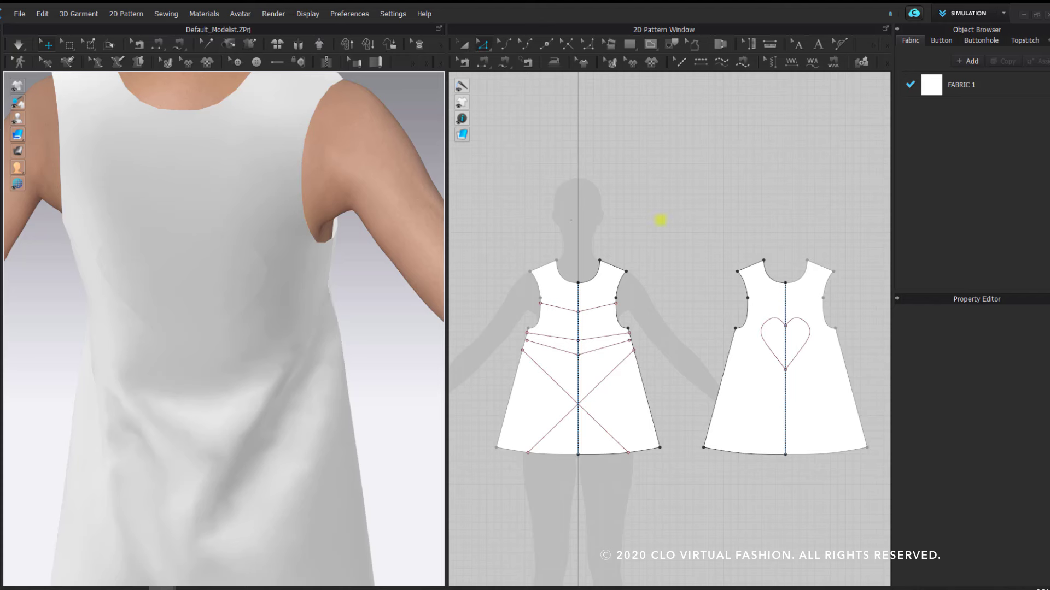
left_click(772, 321)
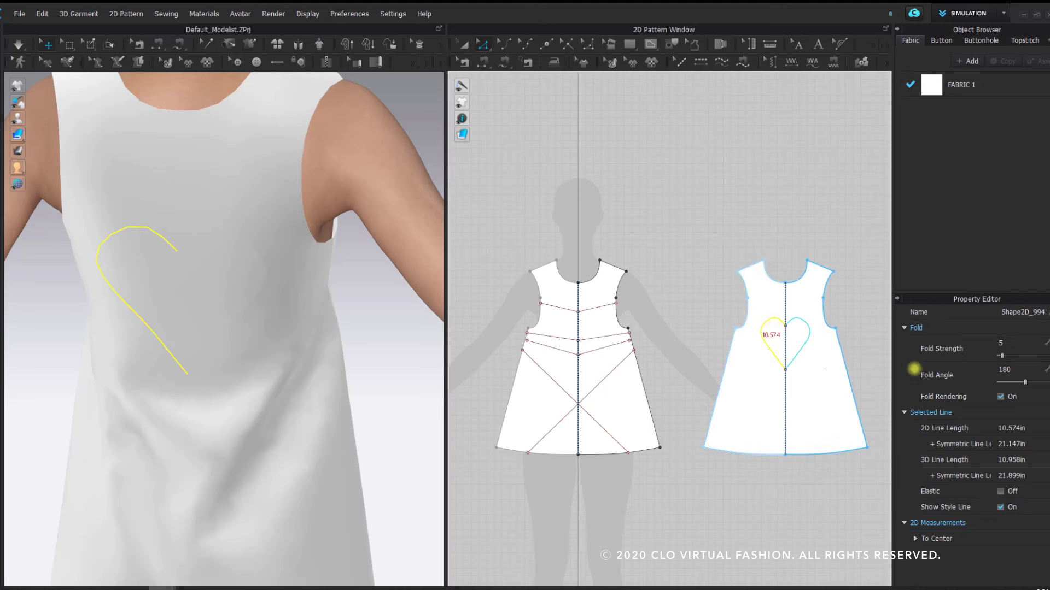
left_click(1000, 397)
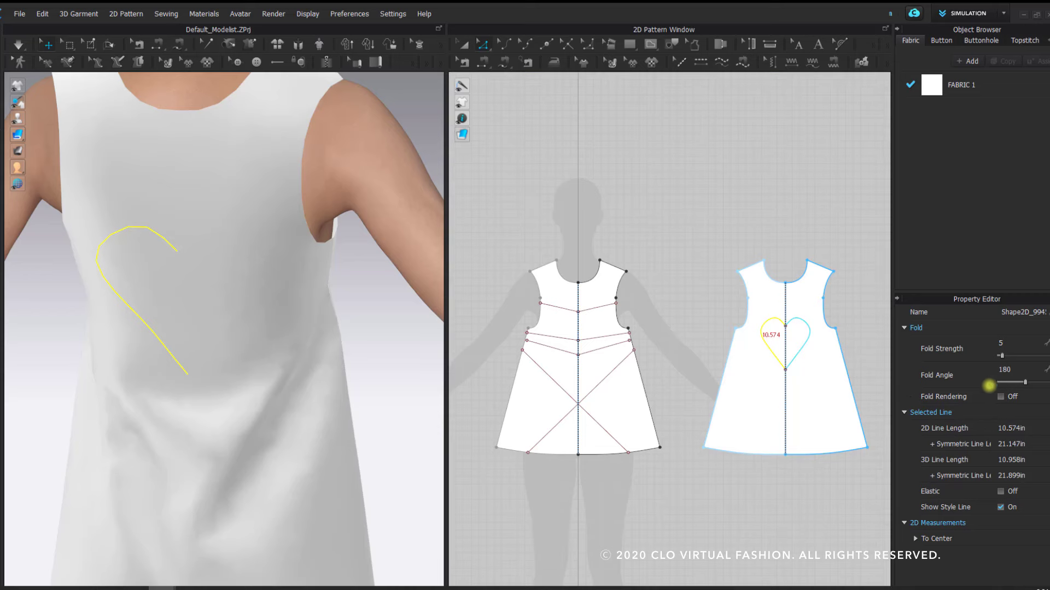
left_click(806, 192)
- Check the fold rendering setting of the heart's mirrored half and examine the garment from the back, side and front
right_click_drag(375, 286, 261, 321)
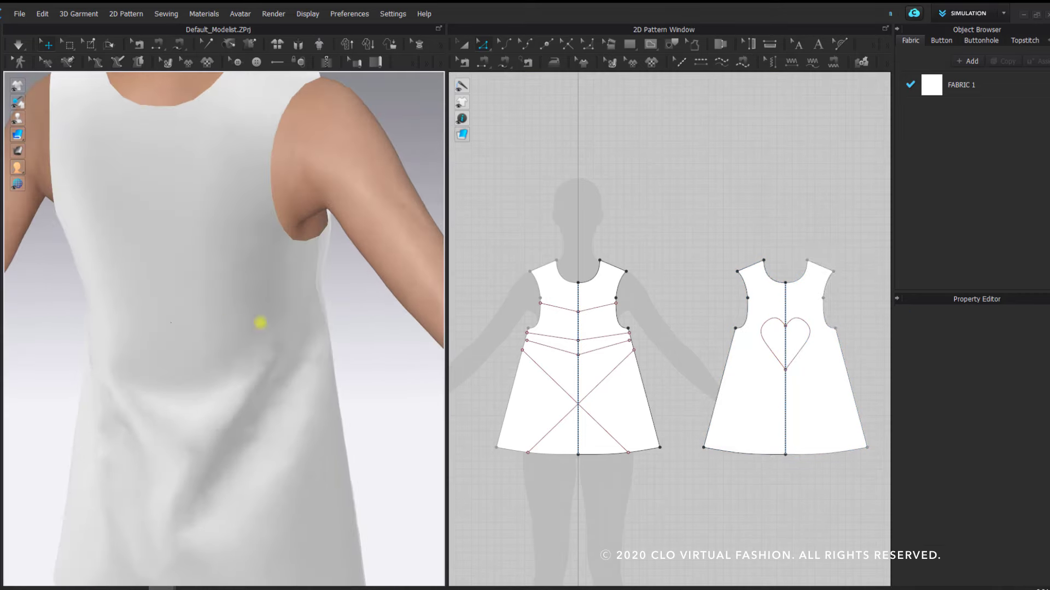
left_click(791, 328)
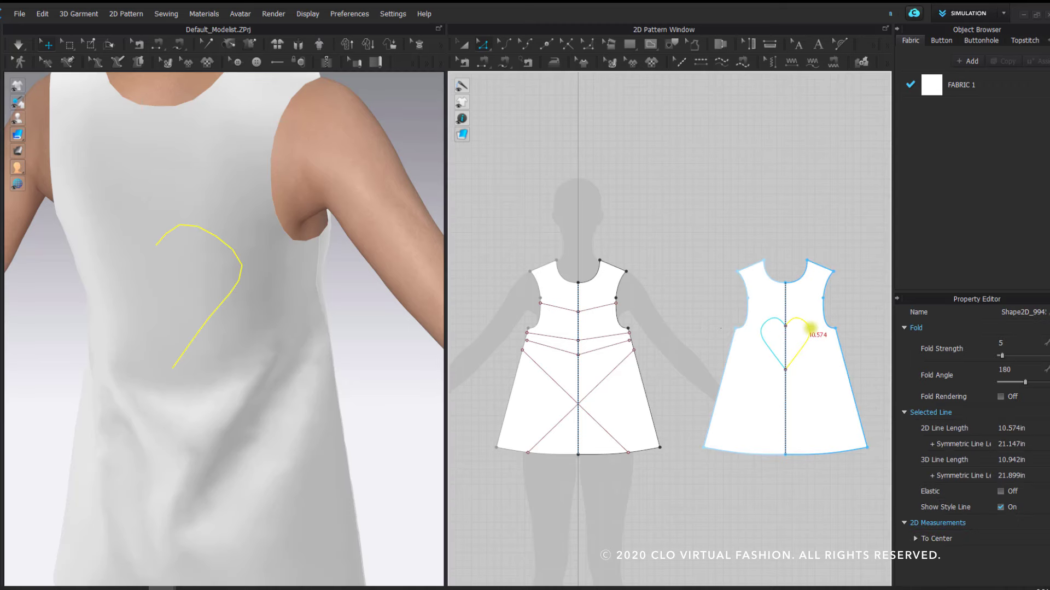
left_click(658, 208)
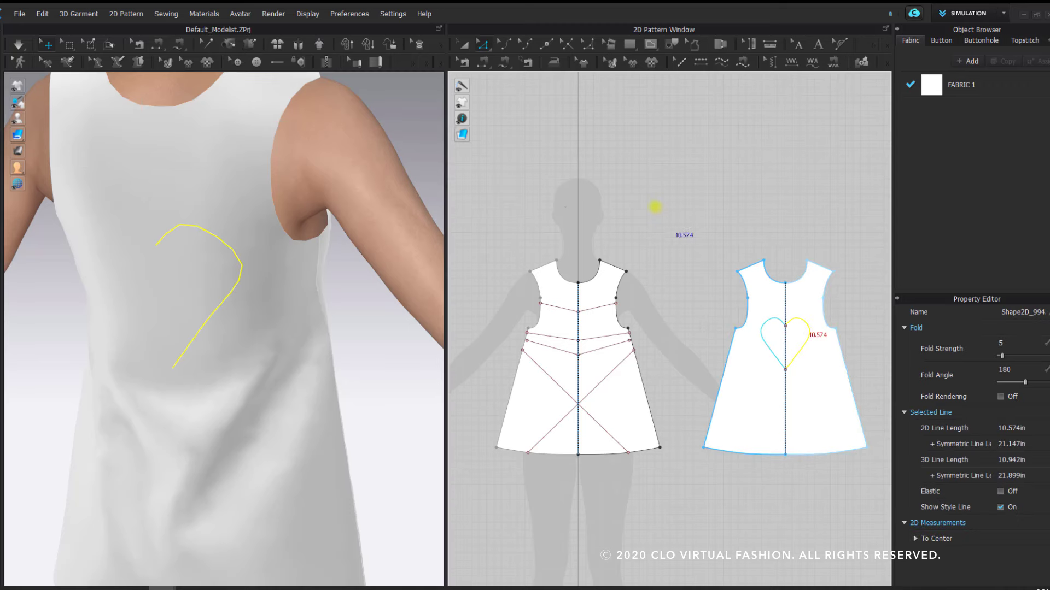
scroll(150, 318, "down", 3)
right_click_drag(150, 319, 307, 328)
left_click(799, 323)
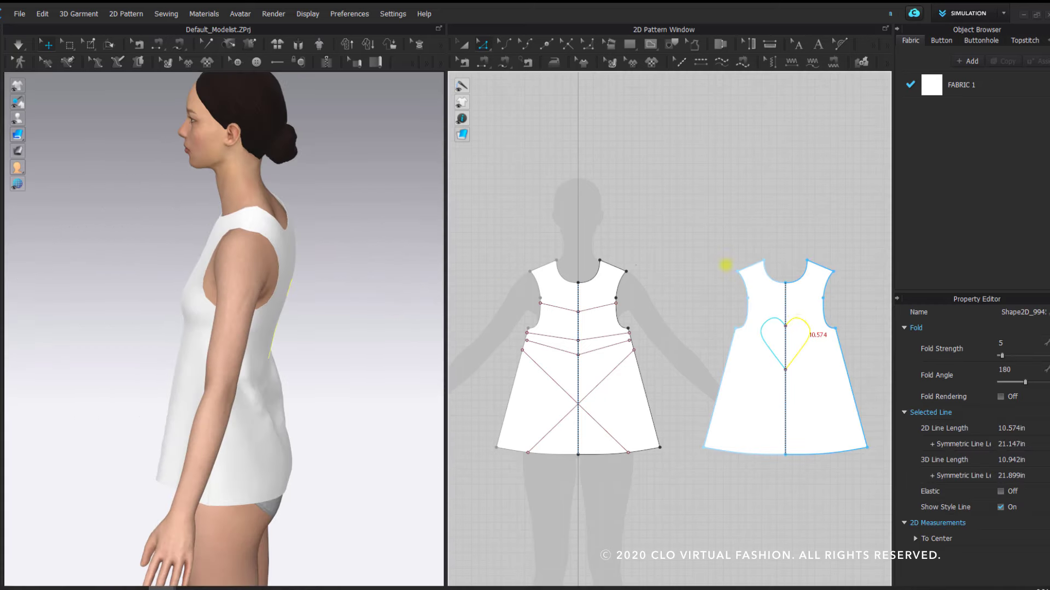
left_click(674, 227)
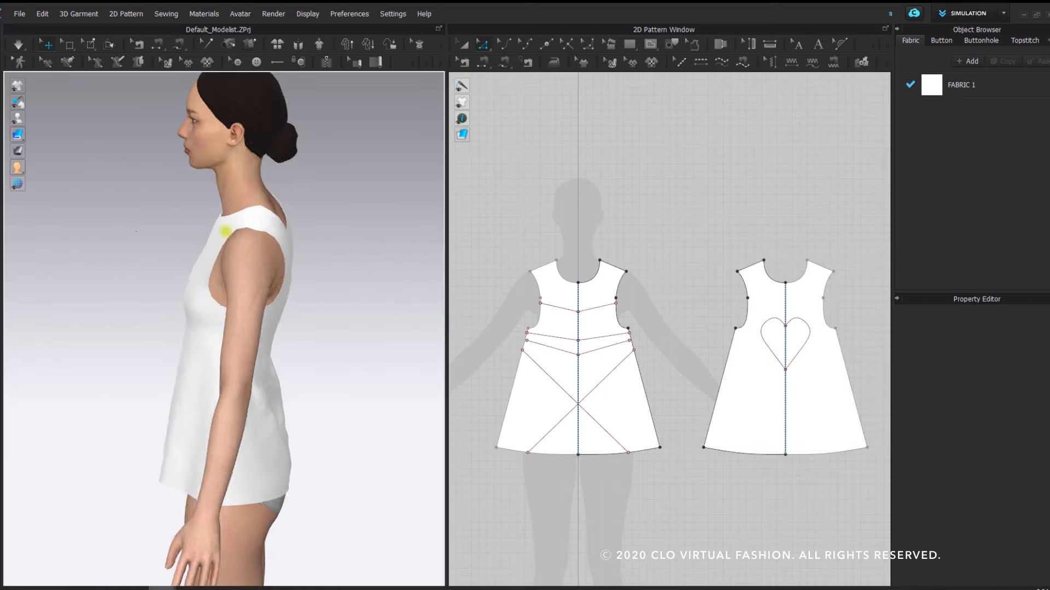
right_click_drag(227, 227, 332, 222)
scroll(648, 165, "down", 1)
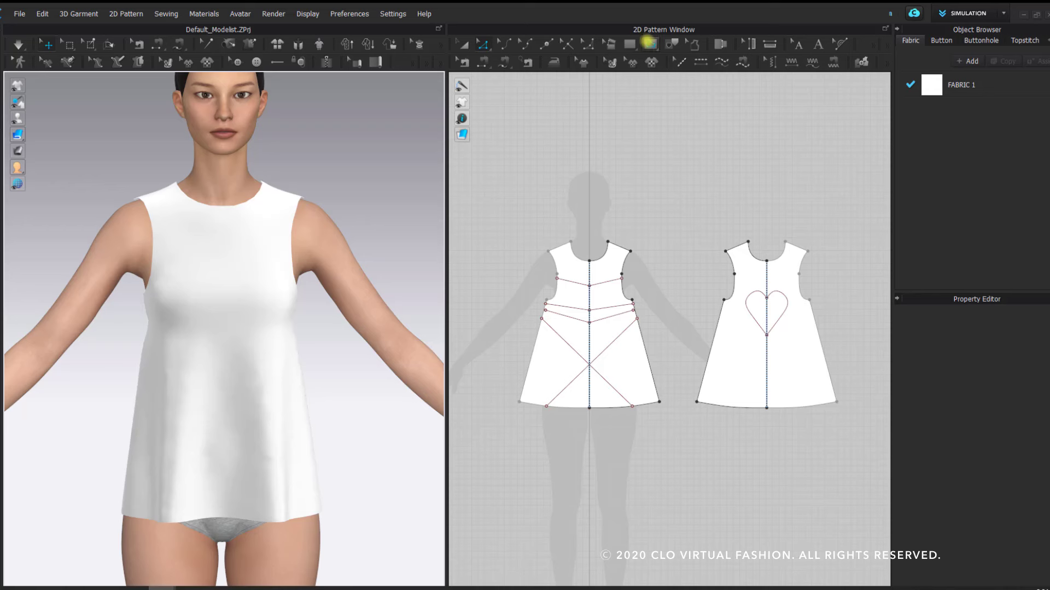
- Draw a mirrored diamond-shaped dart beside the heart on the back piece, about 20.8 in around its outline
left_click(648, 43)
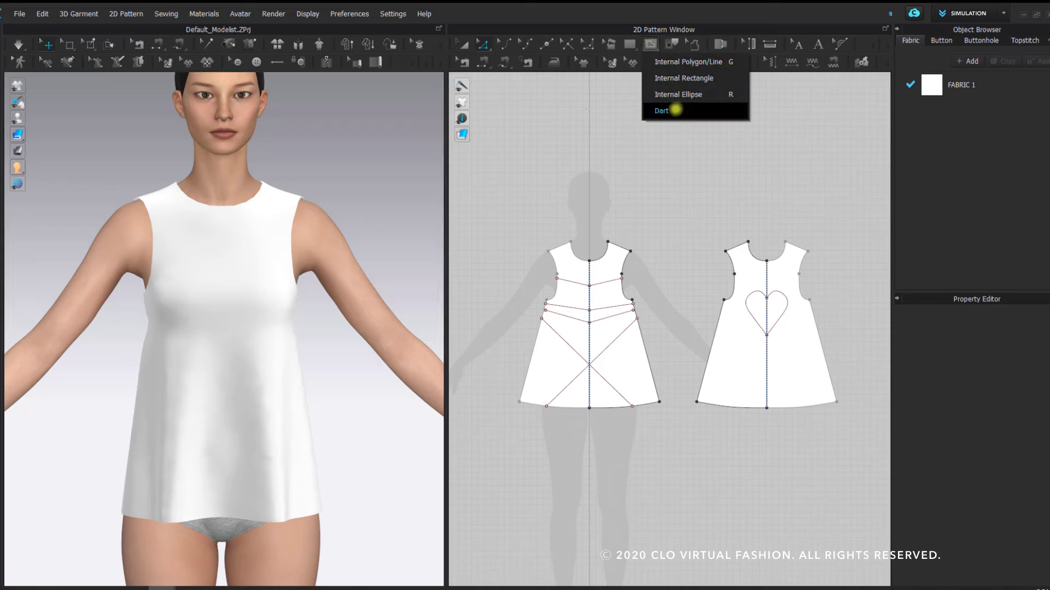
left_click(662, 111)
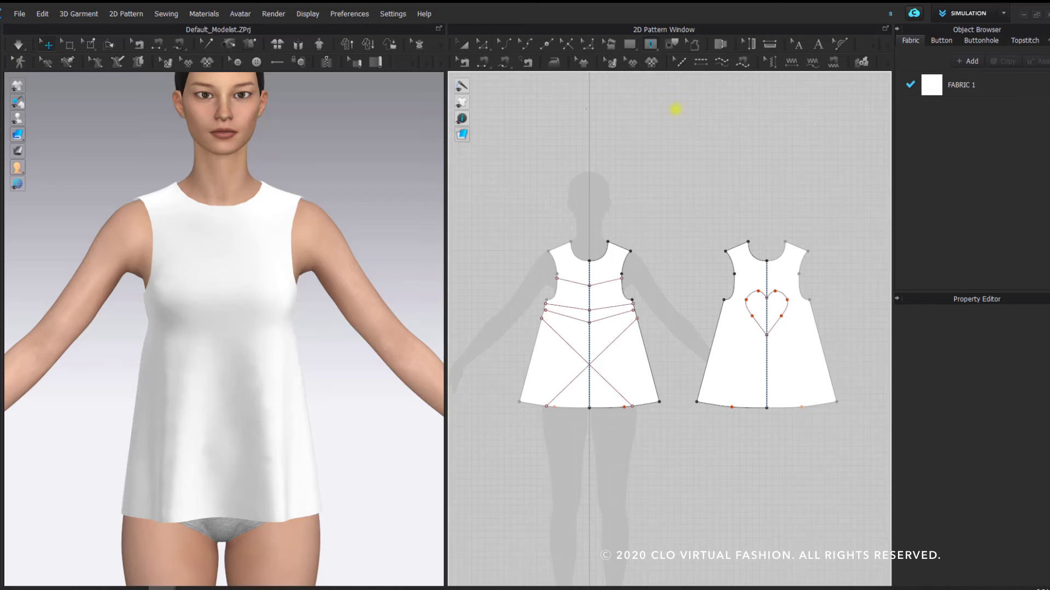
mouse_move(335, 169)
right_mouse_down()
mouse_move(133, 161)
mouse_move(325, 178)
right_mouse_up()
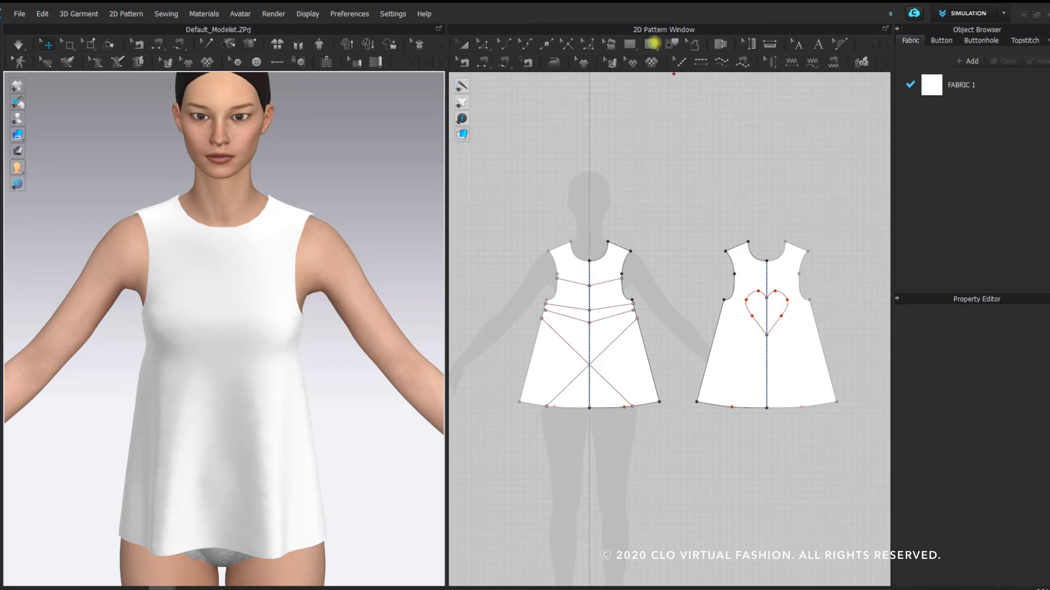
left_click(652, 43)
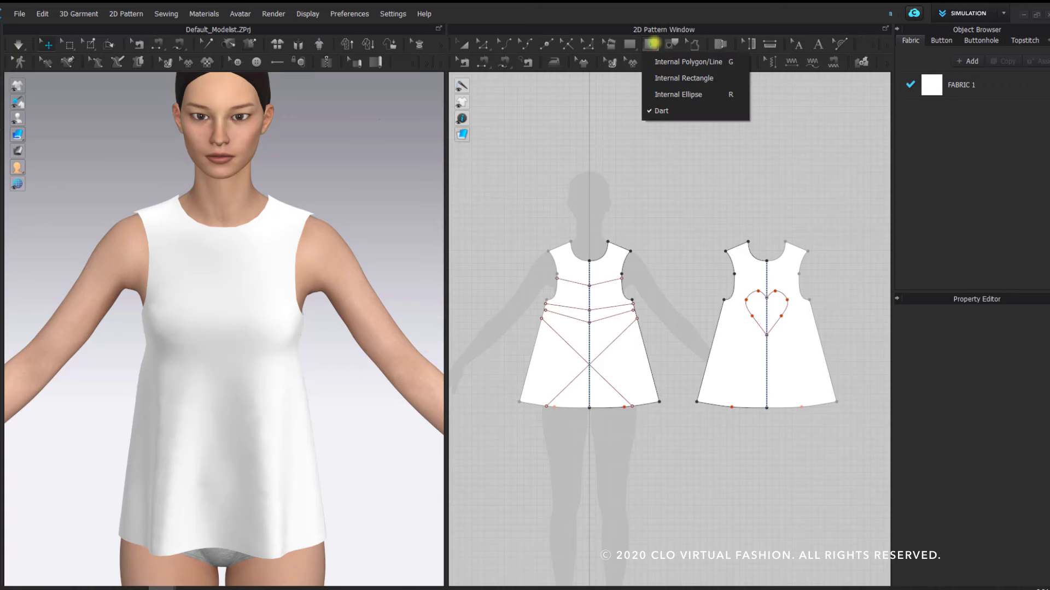
left_click(662, 111)
scroll(653, 229, "up", 5)
scroll(653, 228, "down", 3)
scroll(652, 230, "up", 1)
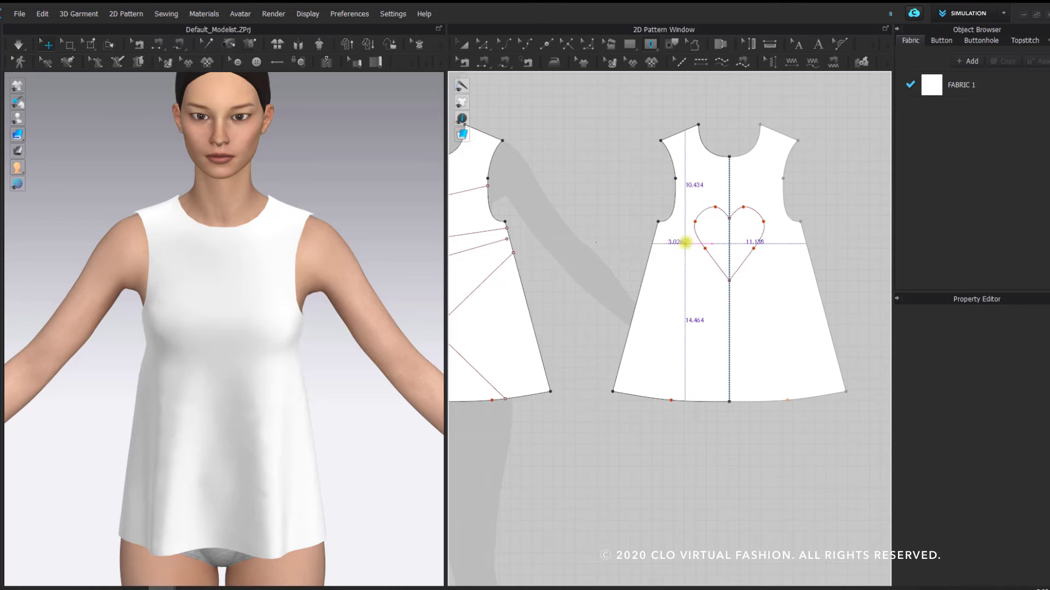
left_click_drag(685, 244, 675, 356)
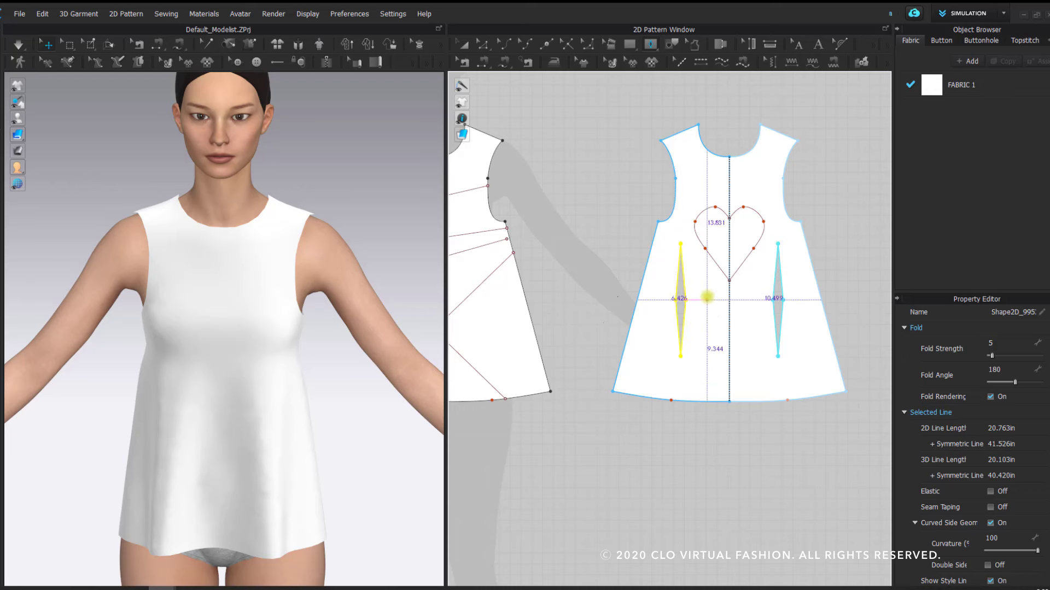
- Sew the back dart's upper edges together and its lower edges together, and simulate the garment to close the darts
right_click_drag(368, 316, 179, 306)
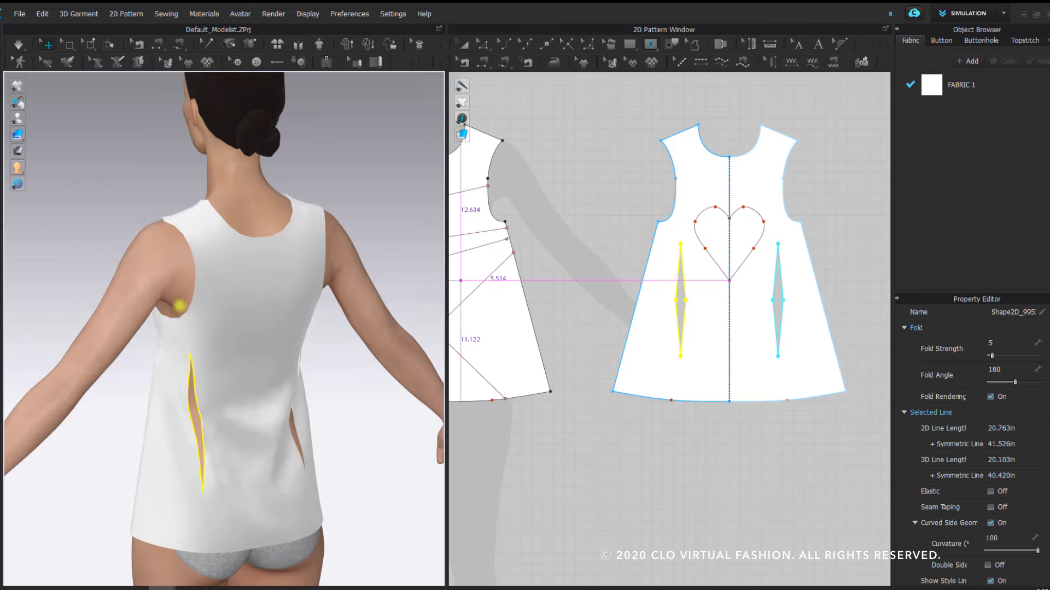
left_click(483, 61)
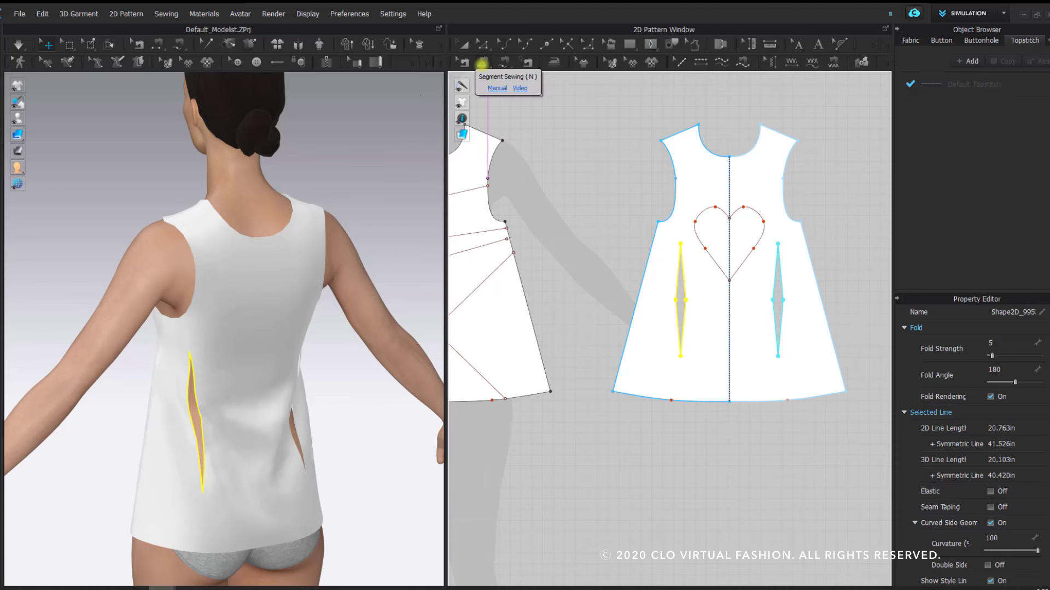
scroll(682, 288, "up", 3)
left_click(686, 287)
left_click(671, 287)
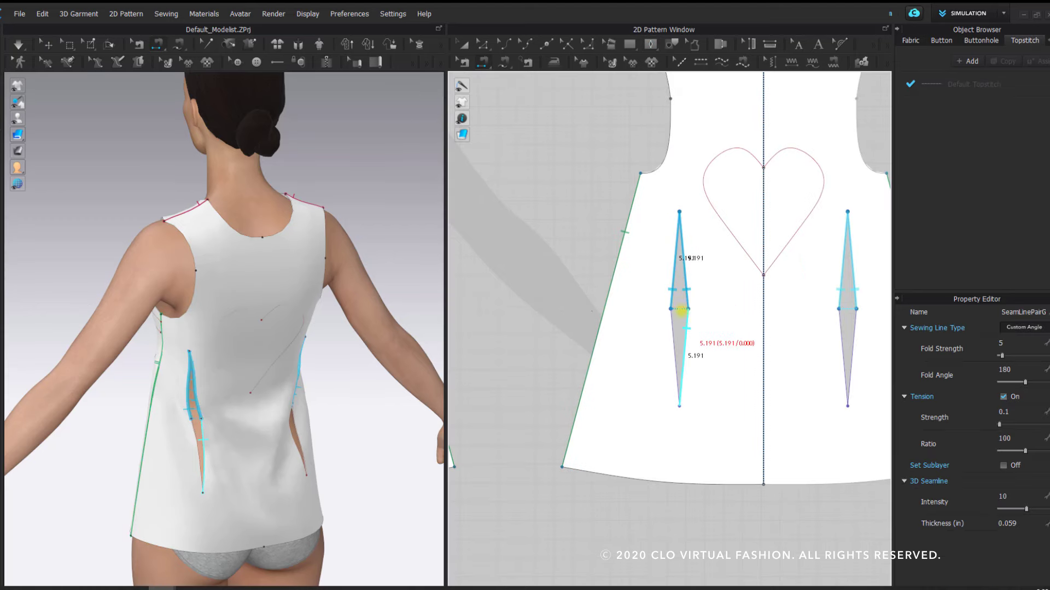
left_click(686, 321)
left_click(673, 323)
right_click_drag(326, 365, 258, 349)
key("Escape")
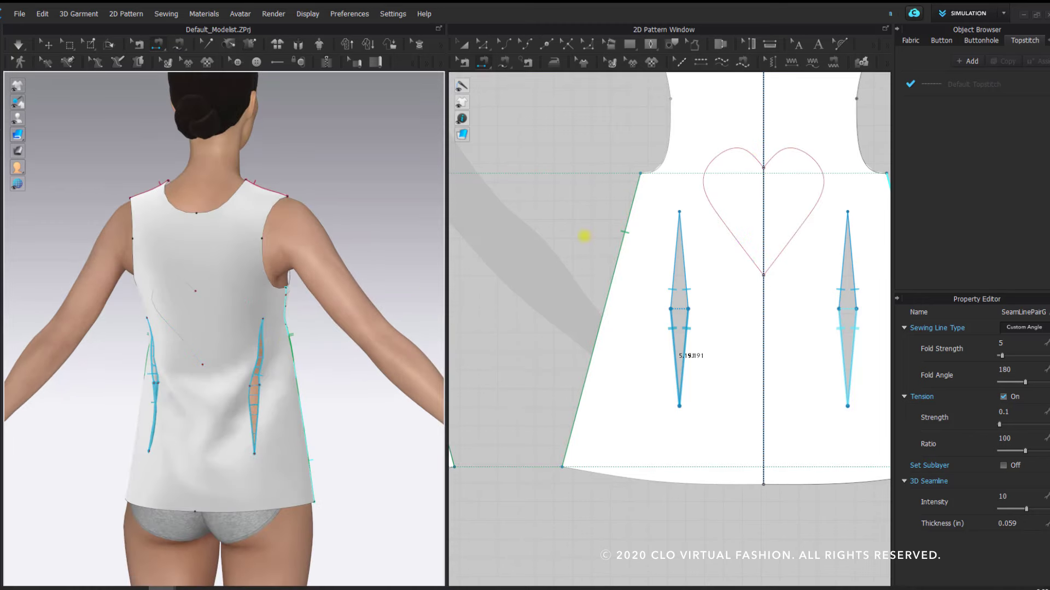
key("space")
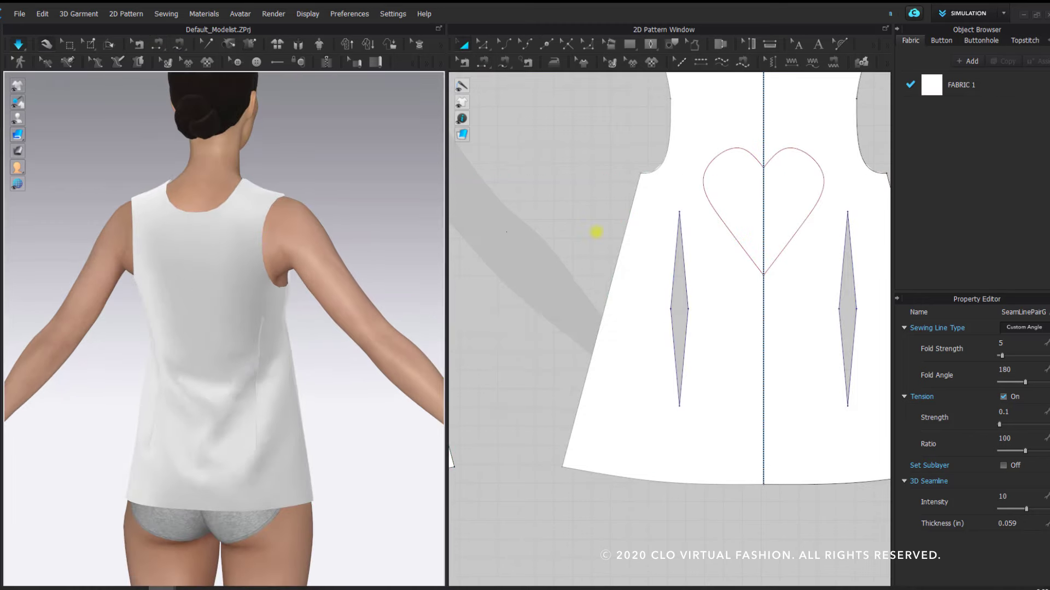
key("z")
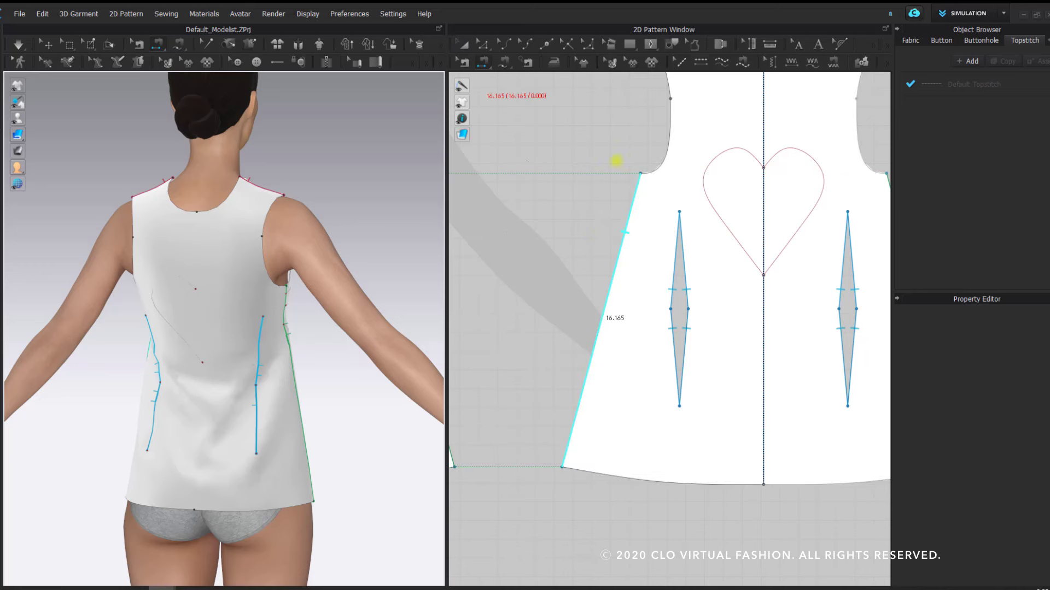
- Create a dart near the back center line with left and right widths of 0.5 in, height up 5 in and height down 12 in
left_click(650, 43)
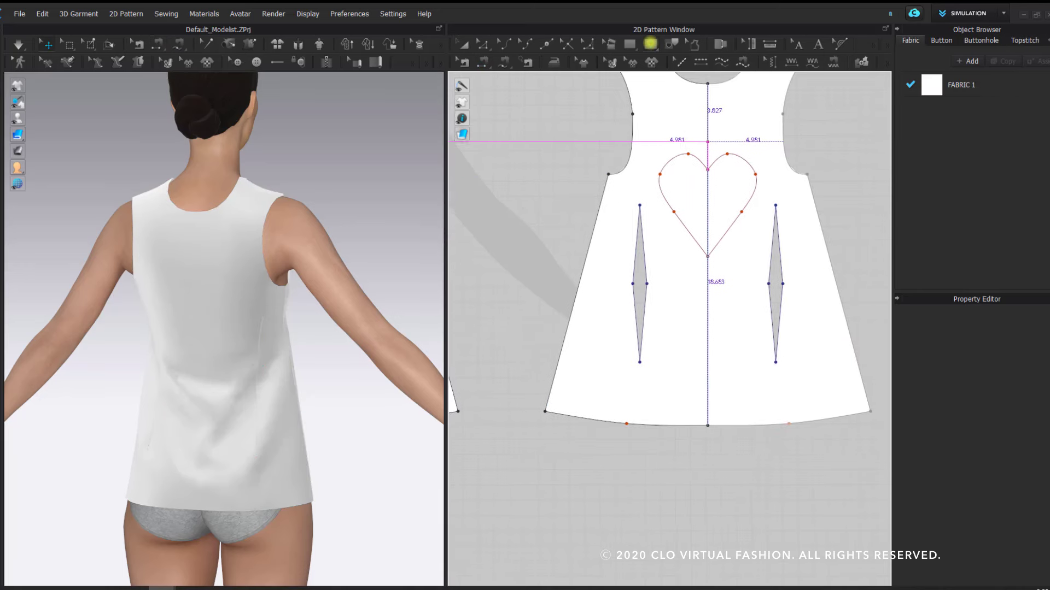
middle_click_drag(708, 141, 764, 138)
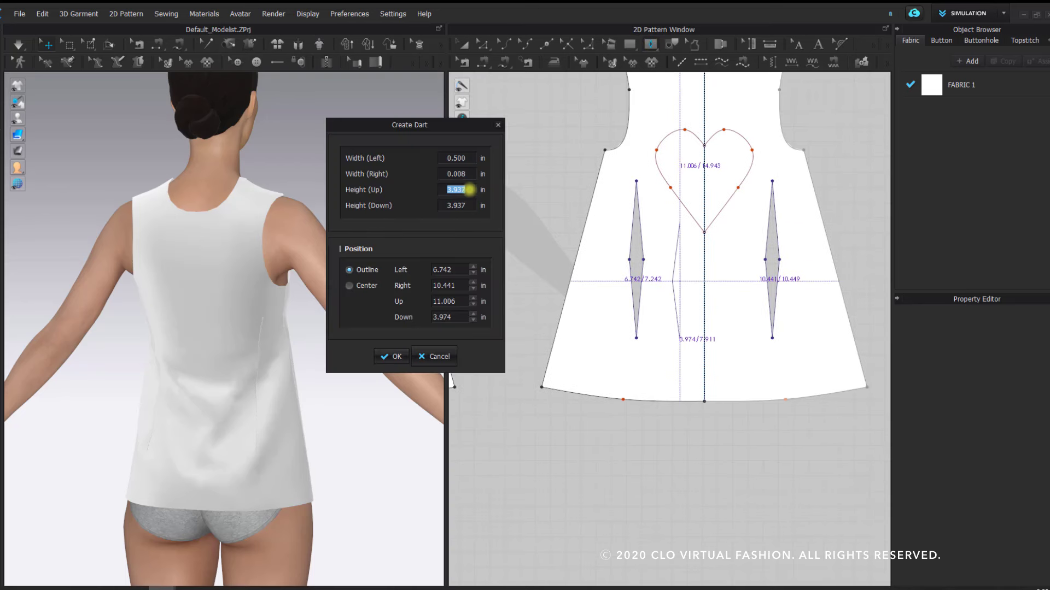
double_click(464, 169)
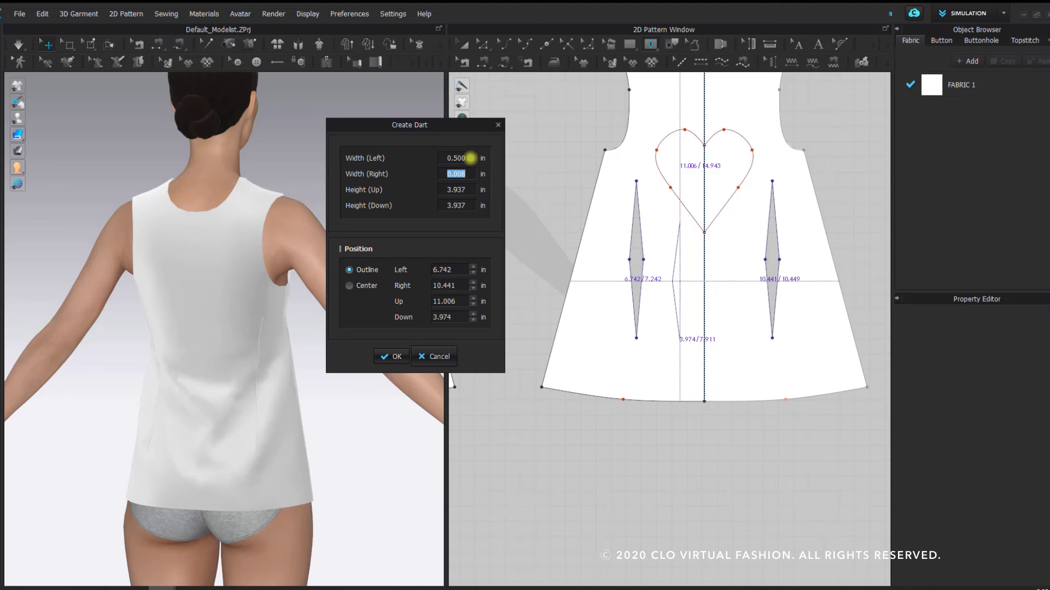
type("0.5")
key("Tab")
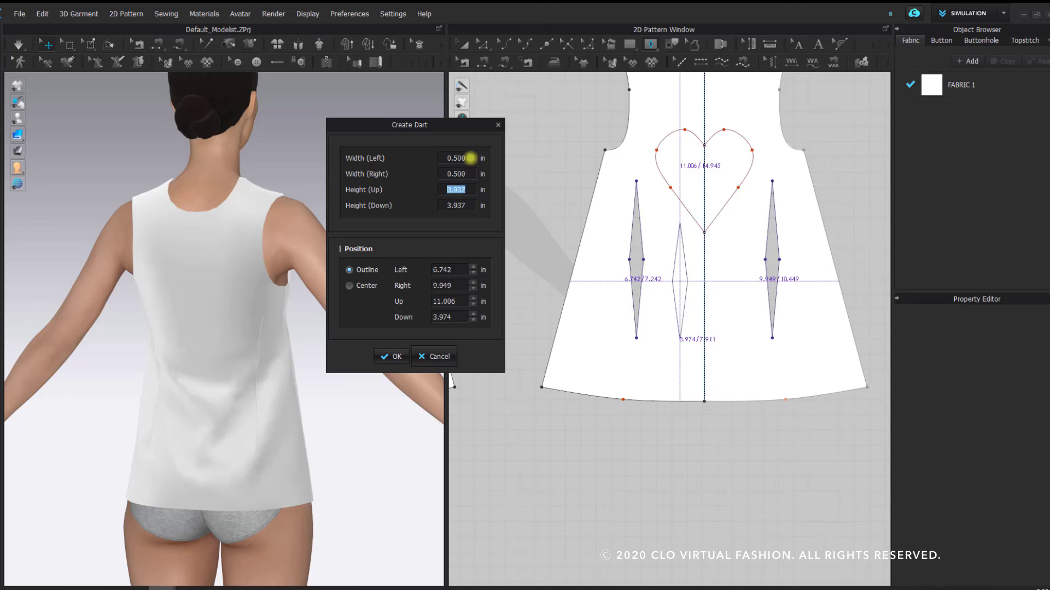
type("5")
key("Tab")
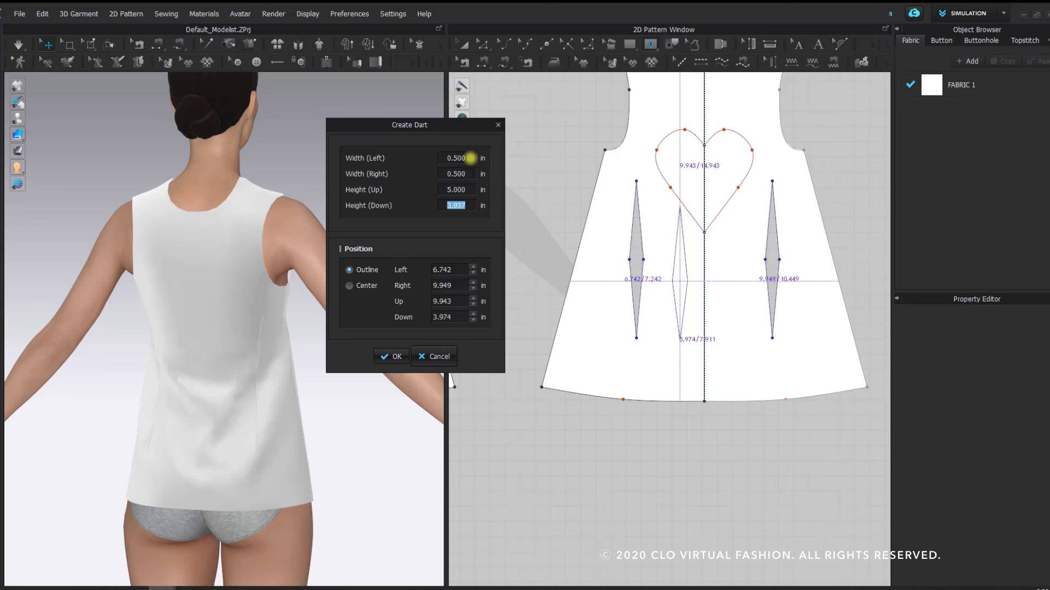
type("8")
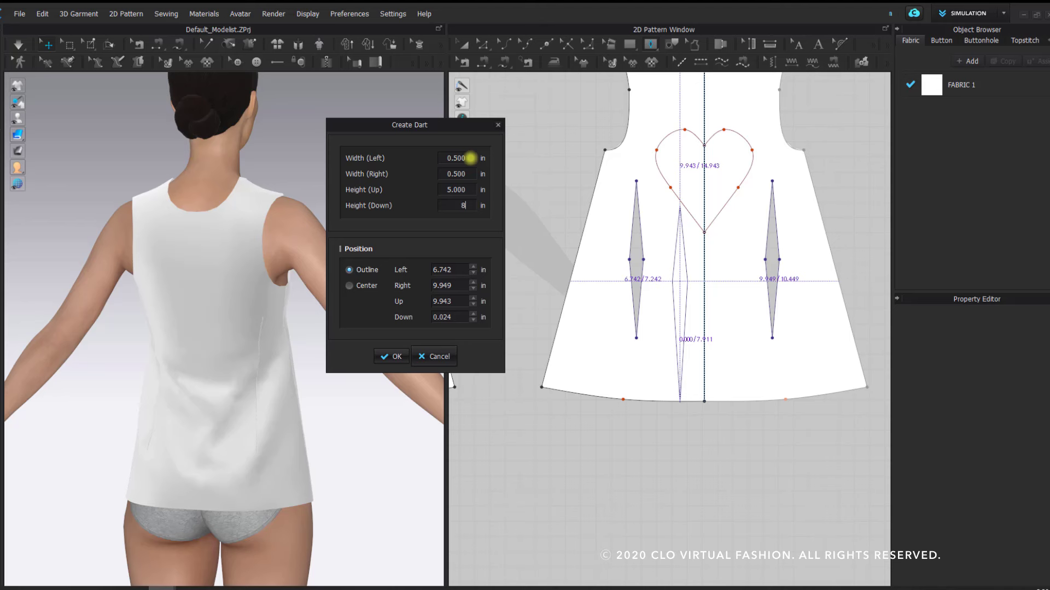
type("12")
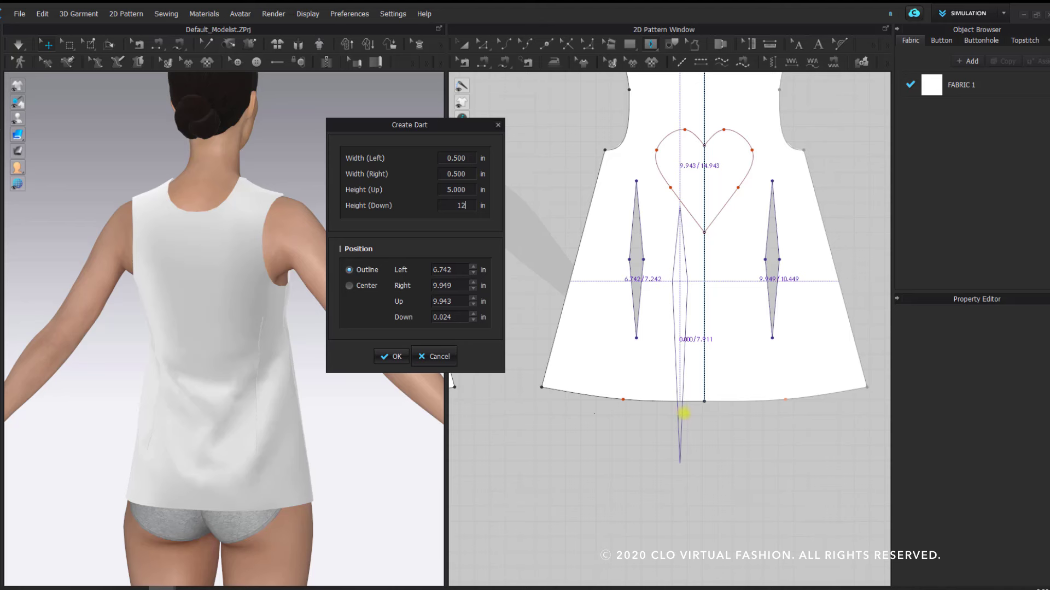
left_click(393, 357)
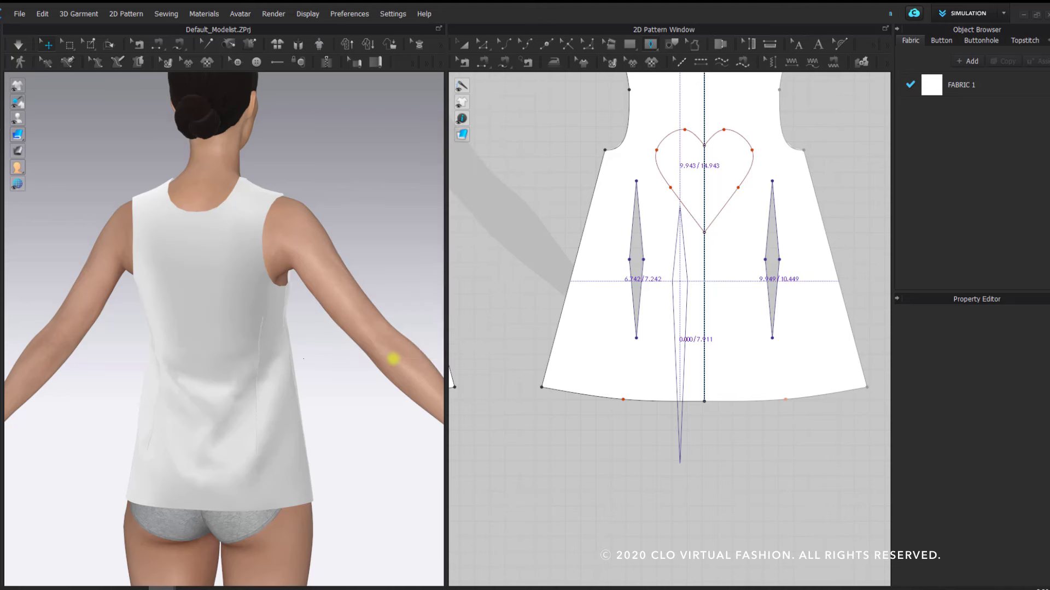
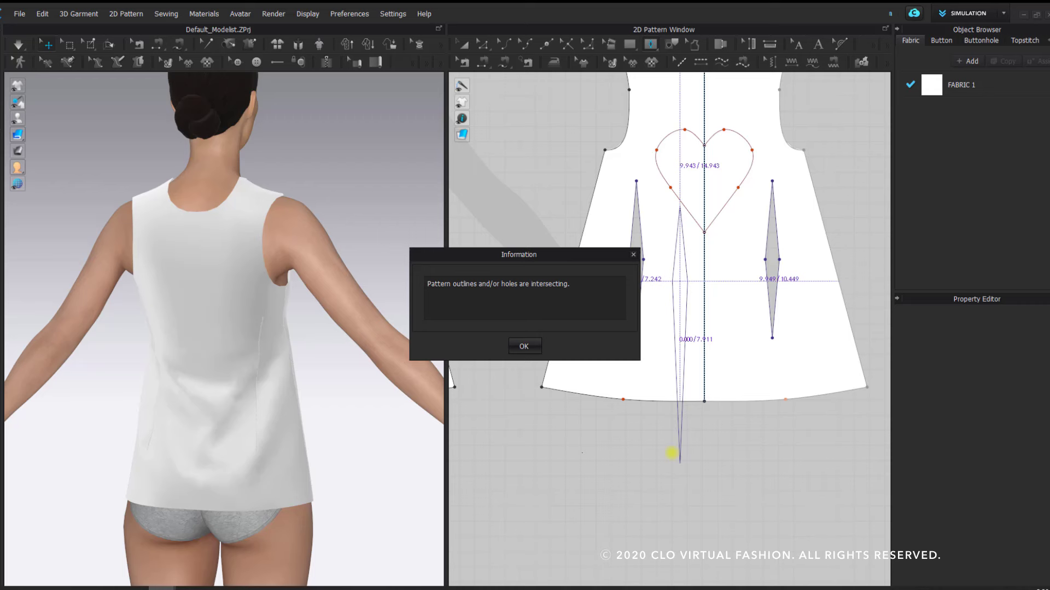
- Create a dart near the back center line with left and right widths of 0.5 in and height down 10 in
left_click(523, 346)
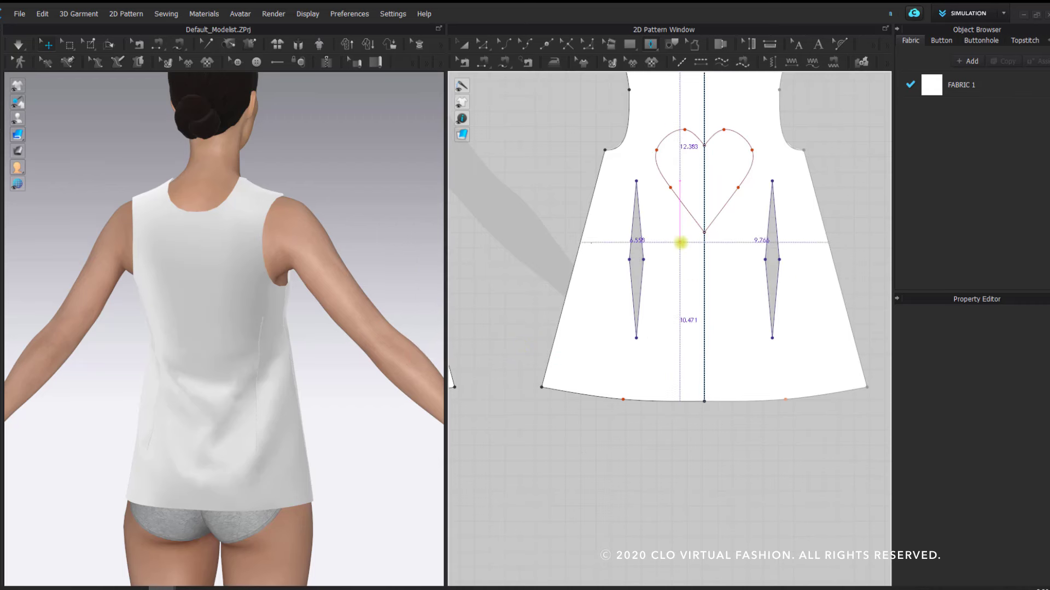
left_click(680, 244)
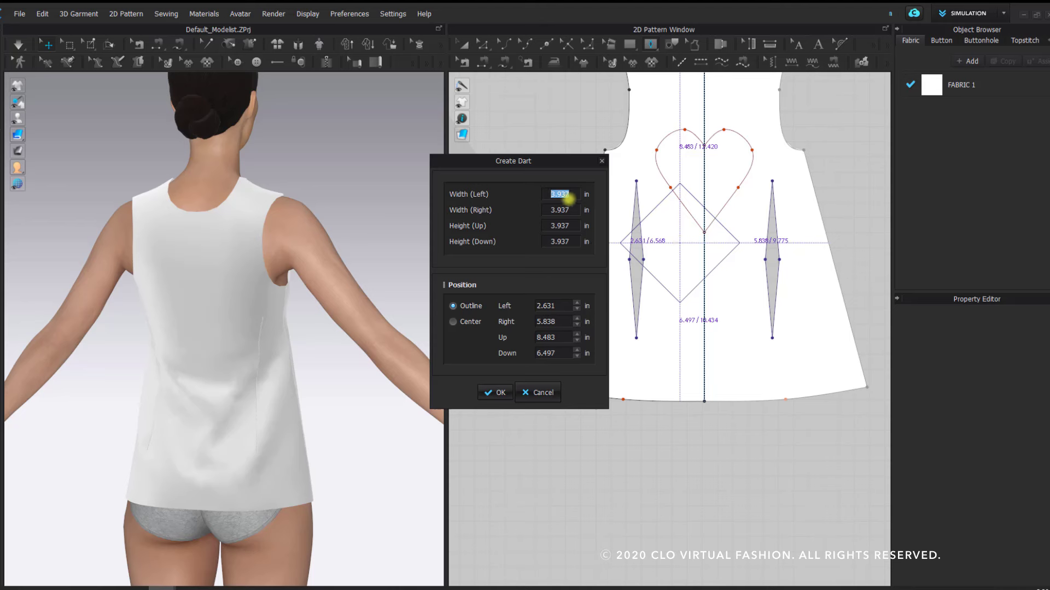
type("0.5")
key("Tab")
type("0.5")
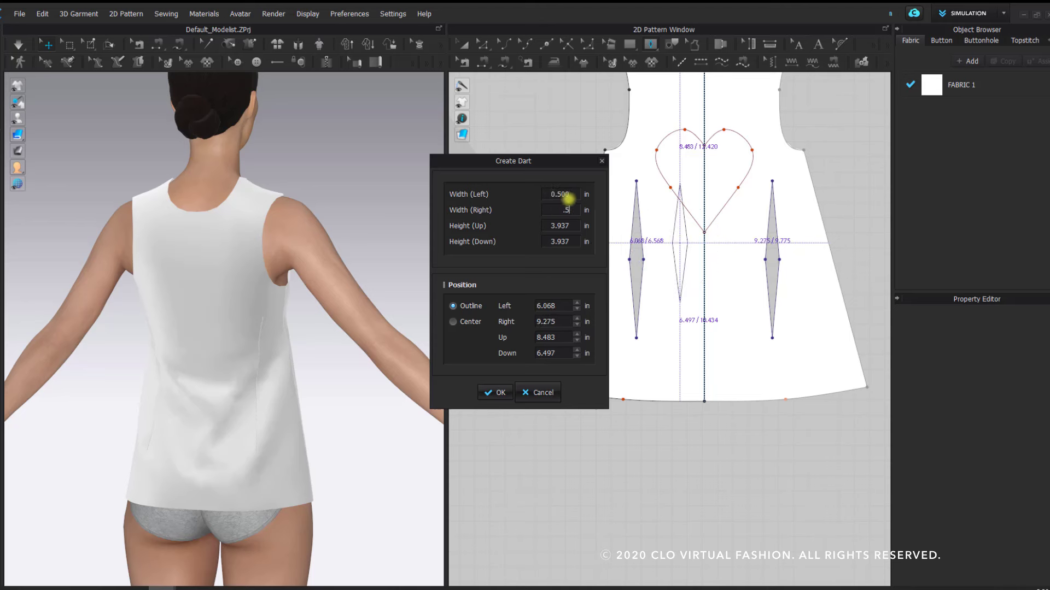
key("Tab")
key("Tab")
type("7")
key("Up")
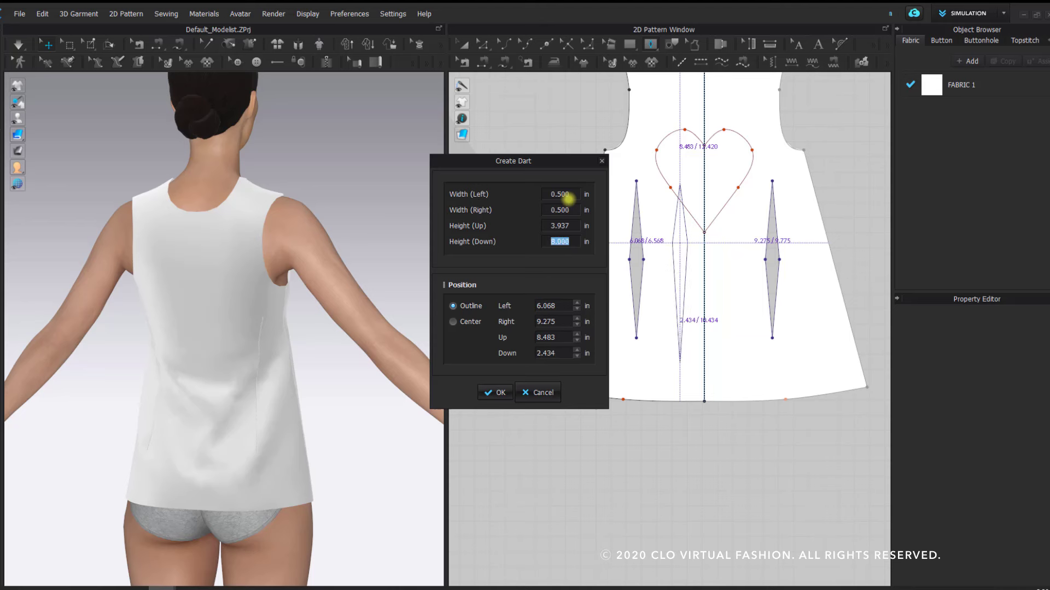
type("9")
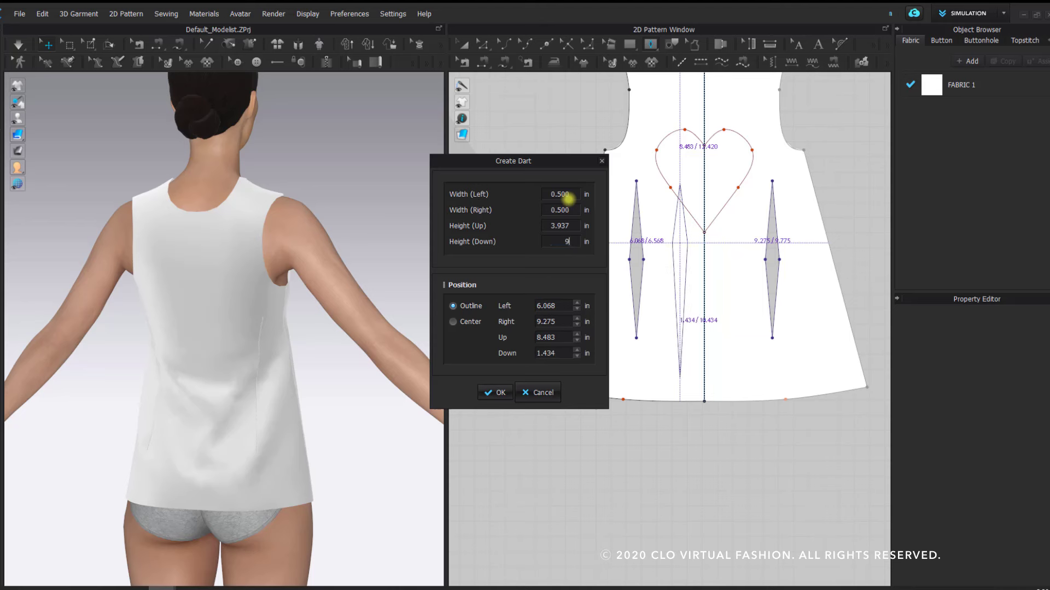
key("Up")
key("Up")
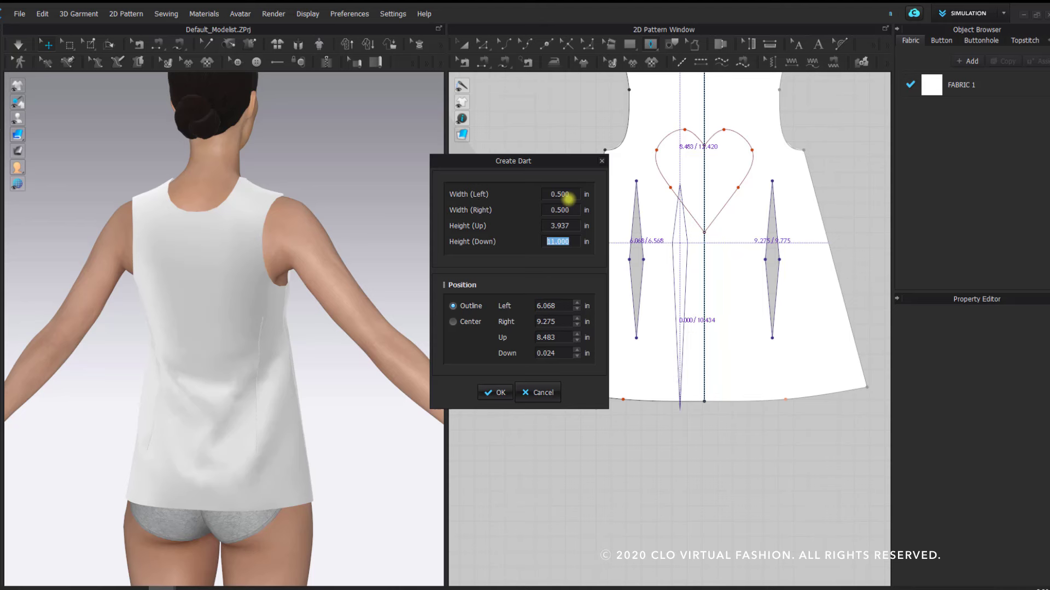
type("10")
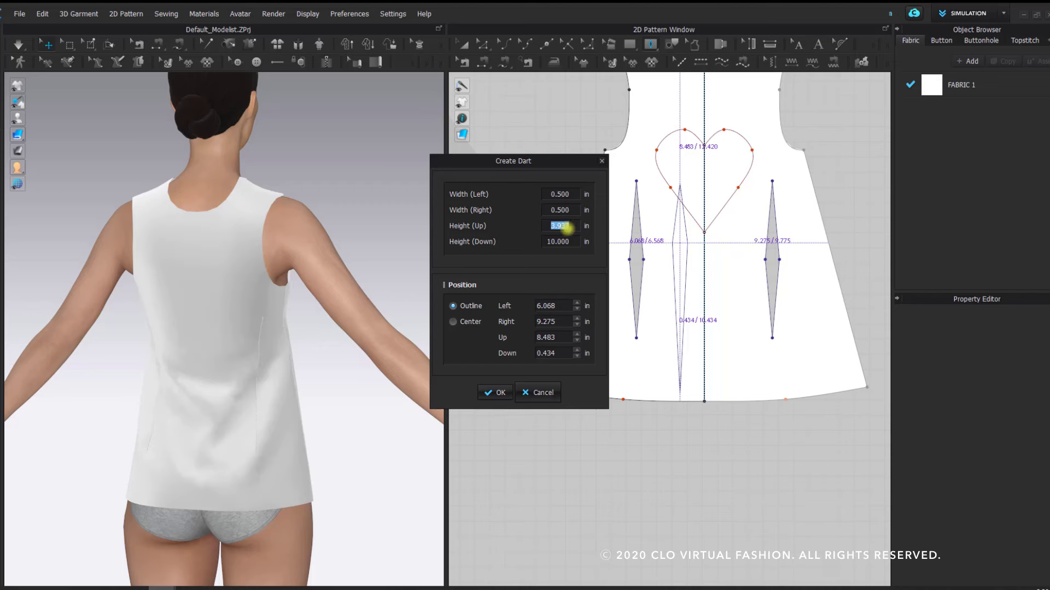
left_click(500, 392)
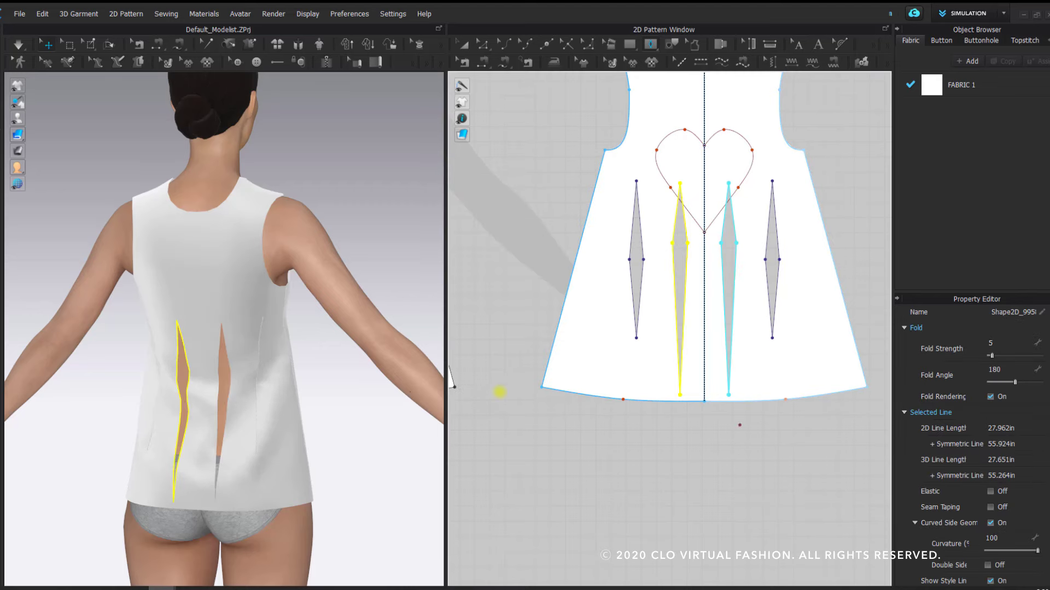
scroll(677, 365, "up", 5)
scroll(500, 392, "down", 5)
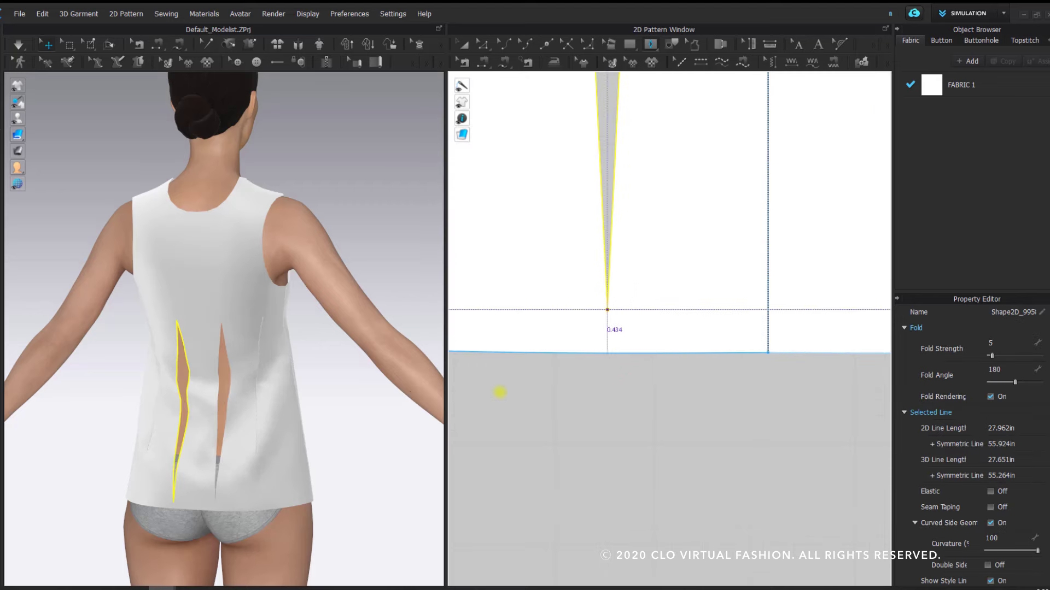
scroll(500, 392, "down", 2)
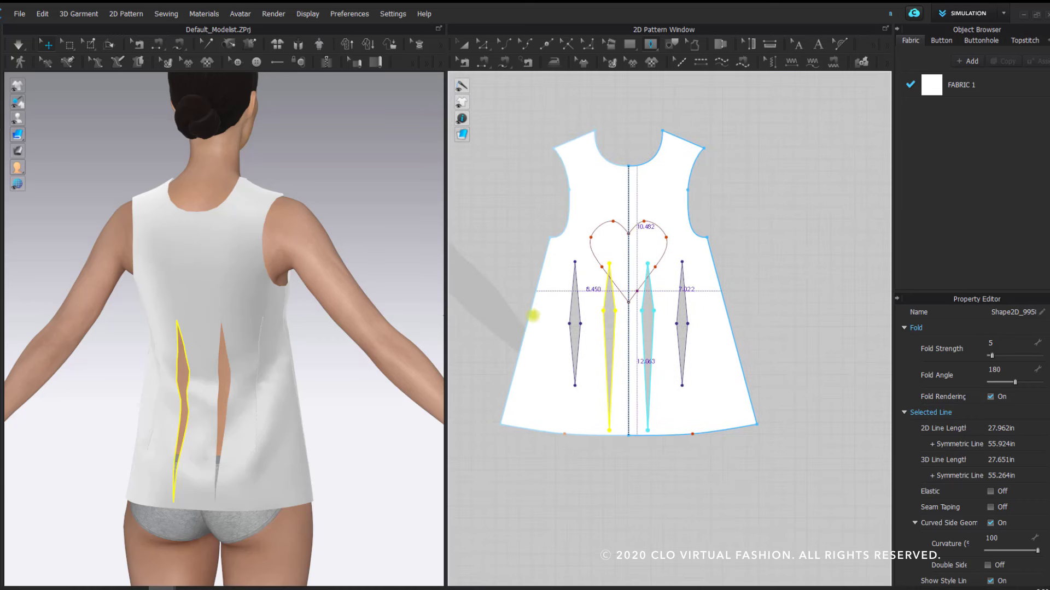
- Try to draw an internal polygon on the back piece, starting once outside the pattern and again from inside across the armhole
left_click(649, 44)
left_click(673, 66)
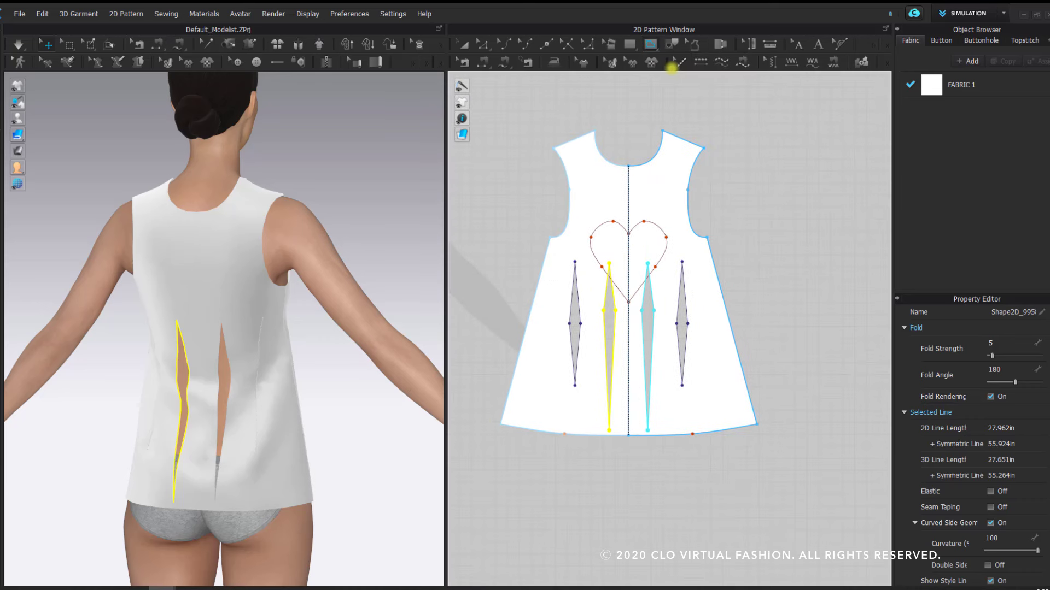
left_click(768, 155)
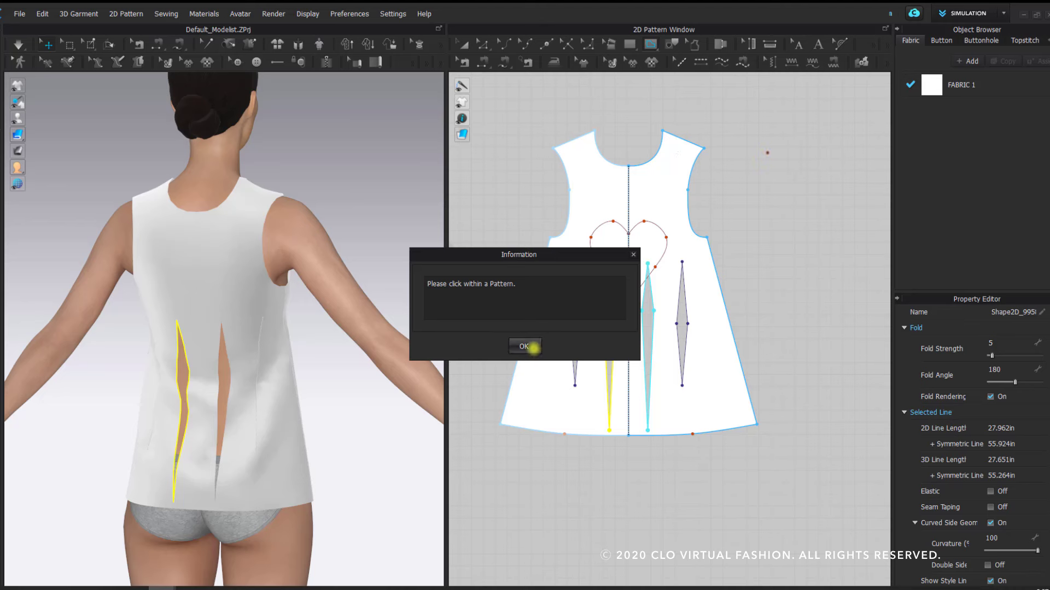
left_click(524, 347)
left_click(662, 198)
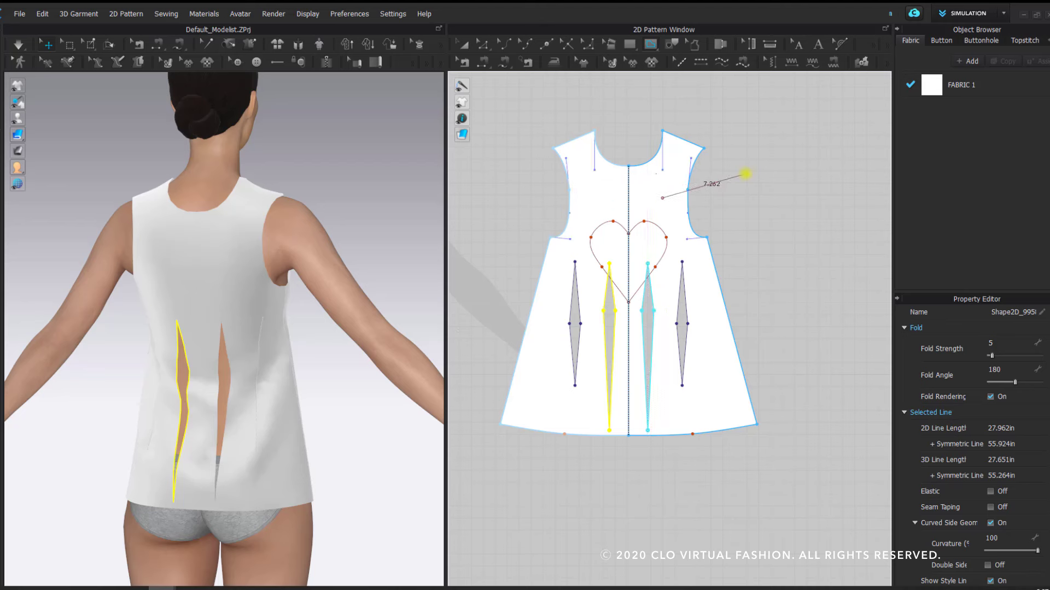
key("Escape")
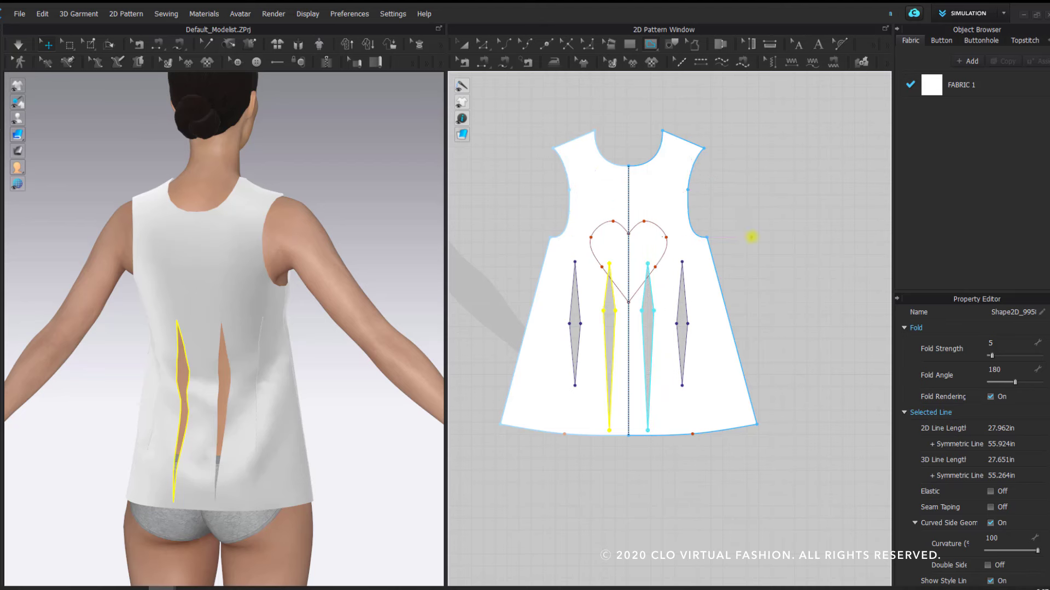
left_click(663, 190)
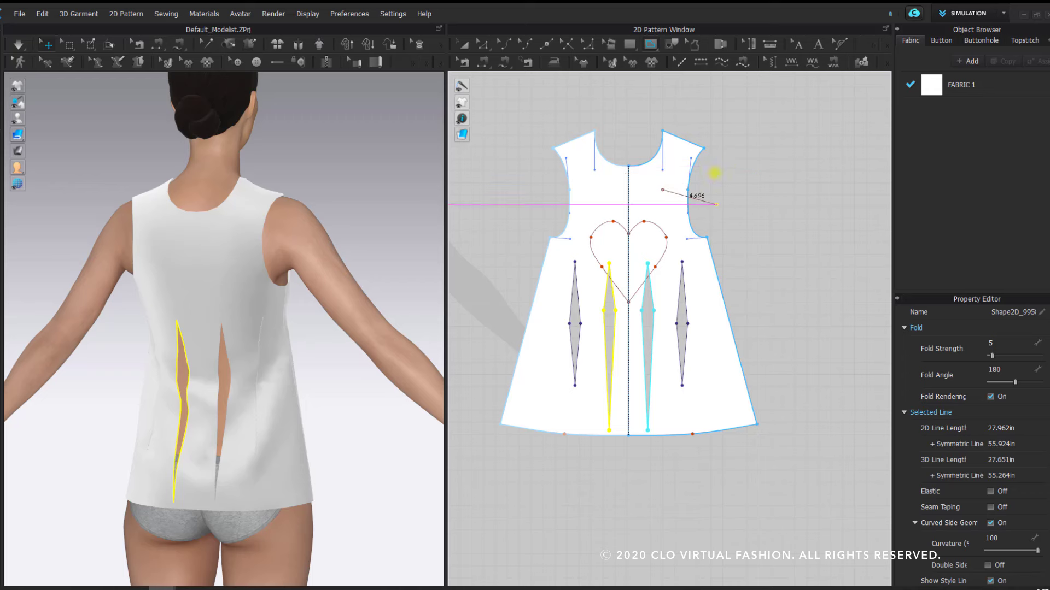
left_click(717, 172)
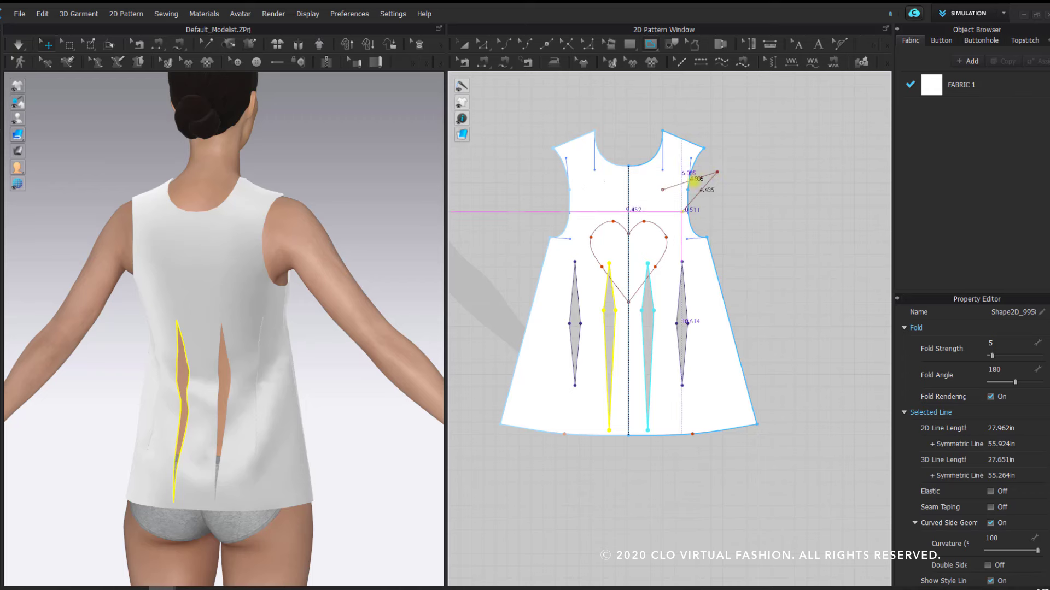
key("Escape")
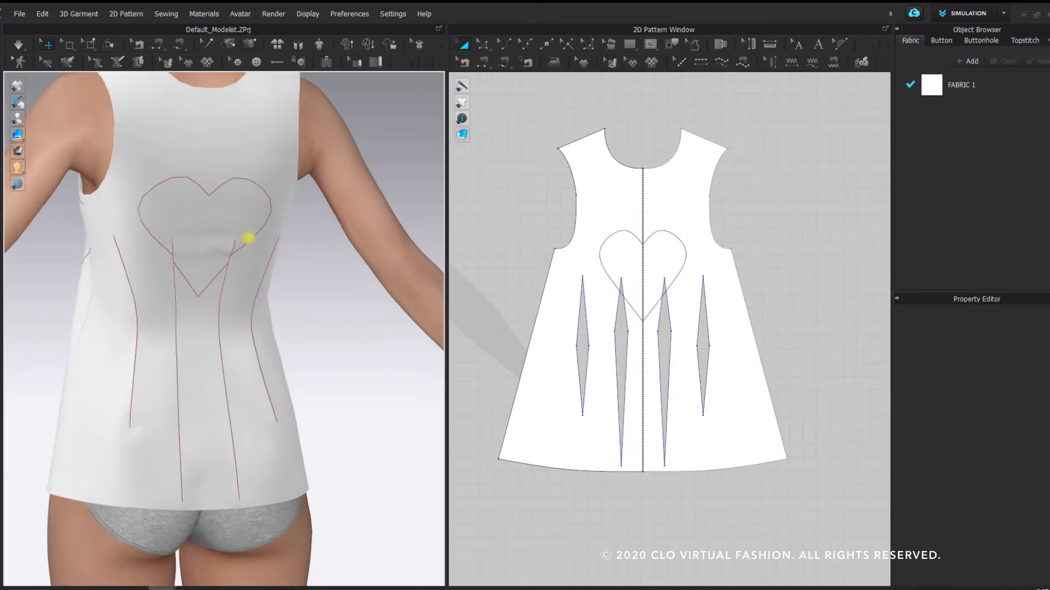
- Try to move the mirrored heart up and away from the back center line, and undo the move
right_click_drag(249, 238, 222, 234)
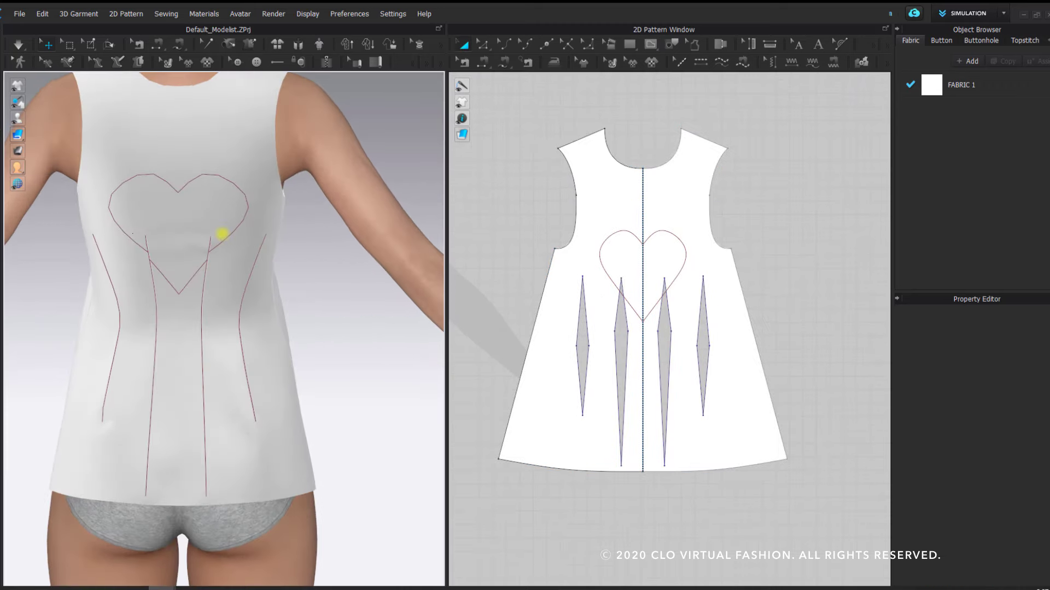
left_click(668, 234)
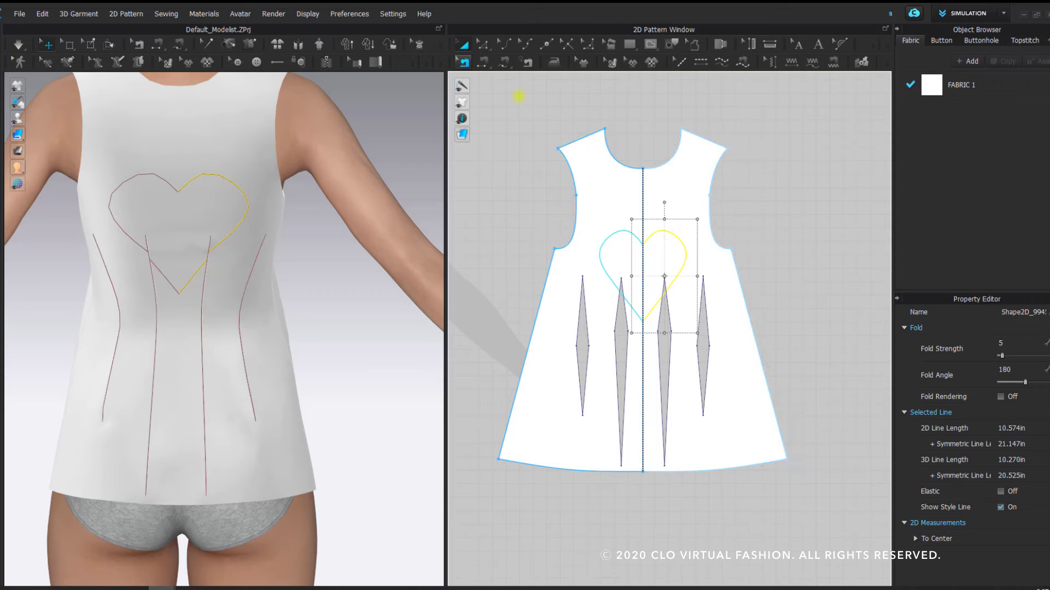
scroll(647, 230, "up", 3)
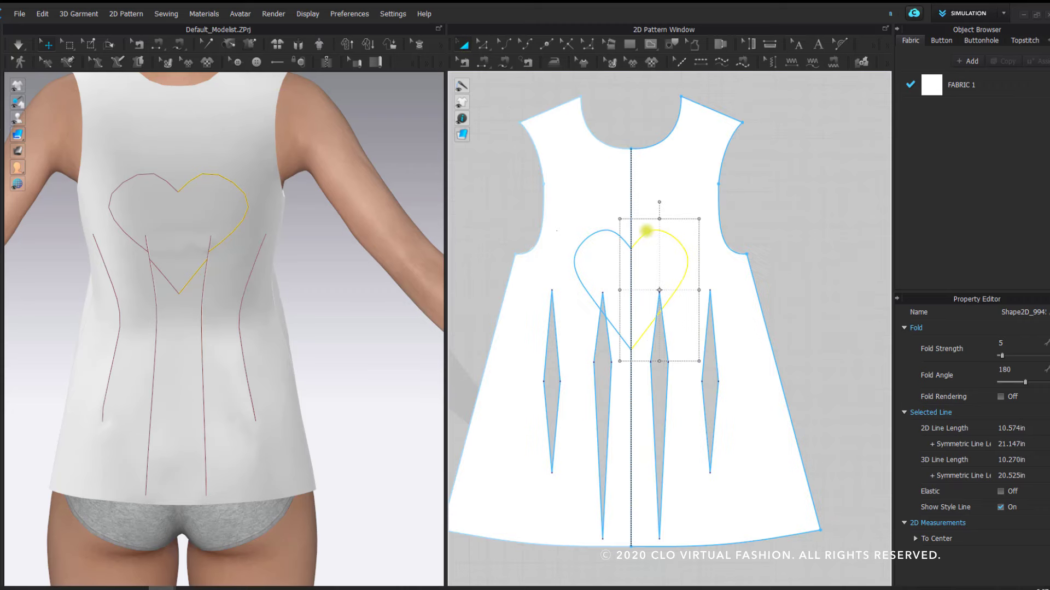
left_click_drag(647, 226, 663, 142)
scroll(652, 137, "down", 2)
scroll(656, 134, "up", 4)
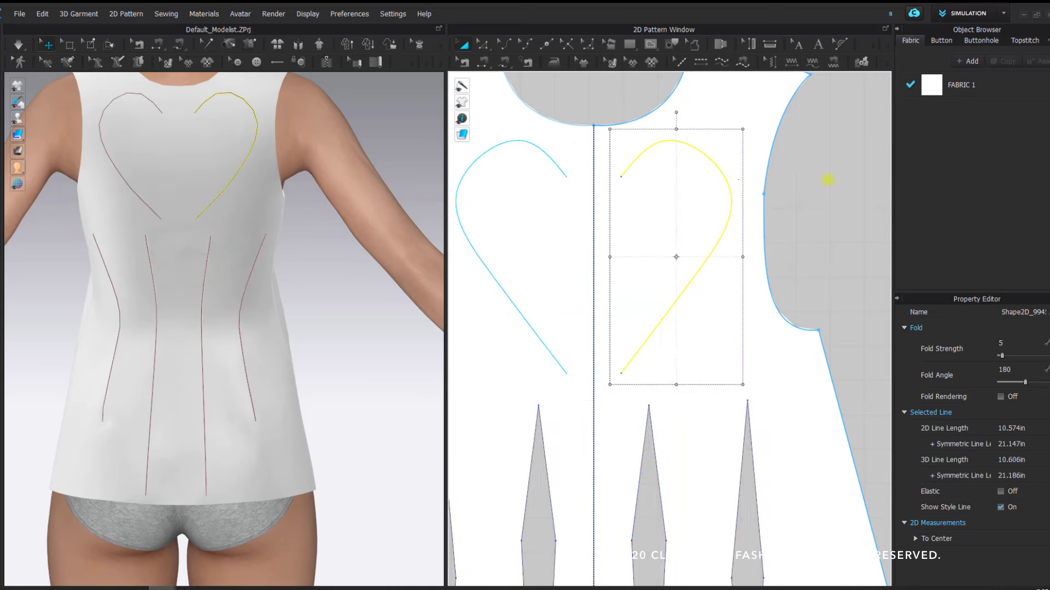
left_click(827, 177)
left_click(729, 191)
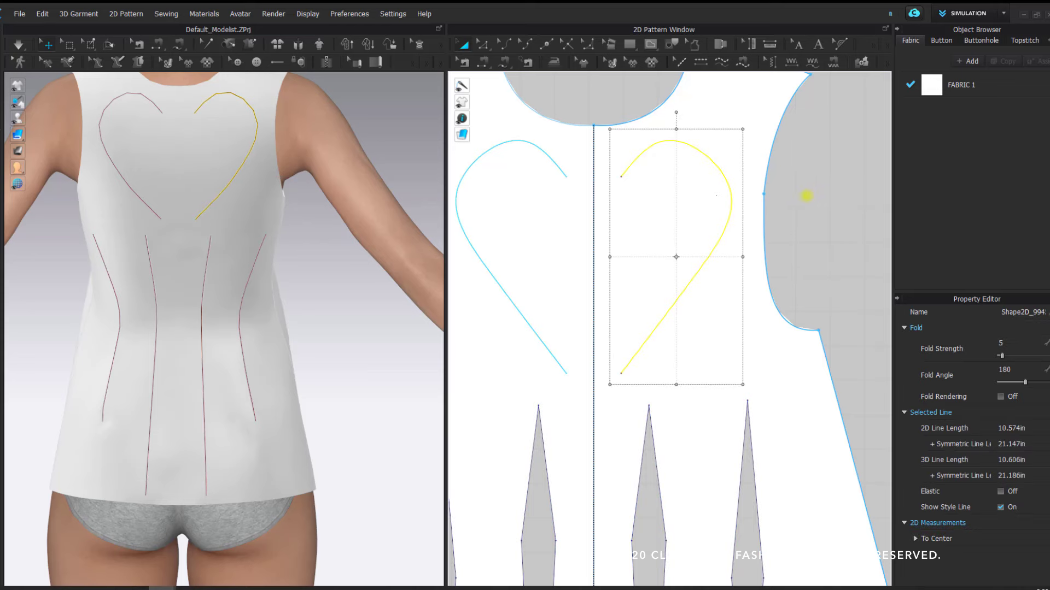
key("ctrl+z")
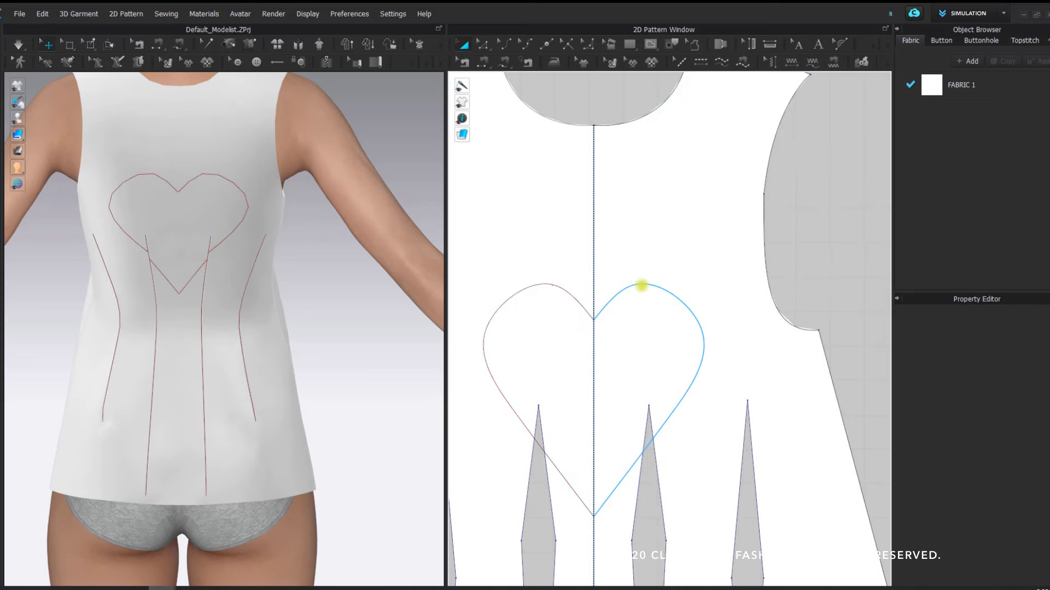
- Move the mirrored heart straight up toward the back neckline, keeping its halves joined at the center line
left_click_drag(641, 286, 627, 156)
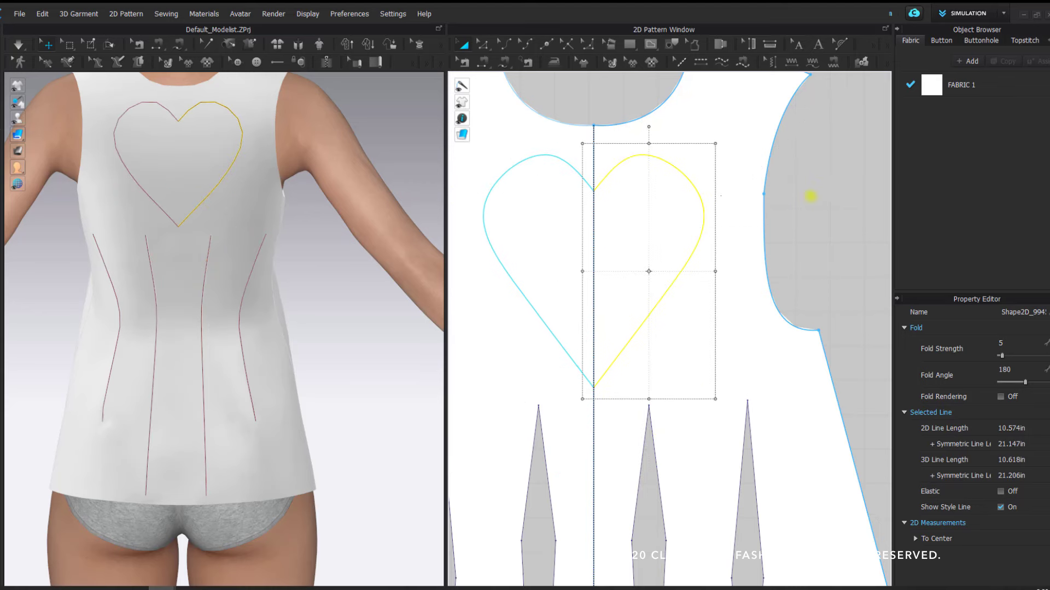
left_click(810, 195)
scroll(804, 199, "down", 6)
- Try to shift the topmost internal line on the front piece slightly, and undo the move
middle_click_drag(588, 204, 684, 235)
scroll(612, 248, "up", 2)
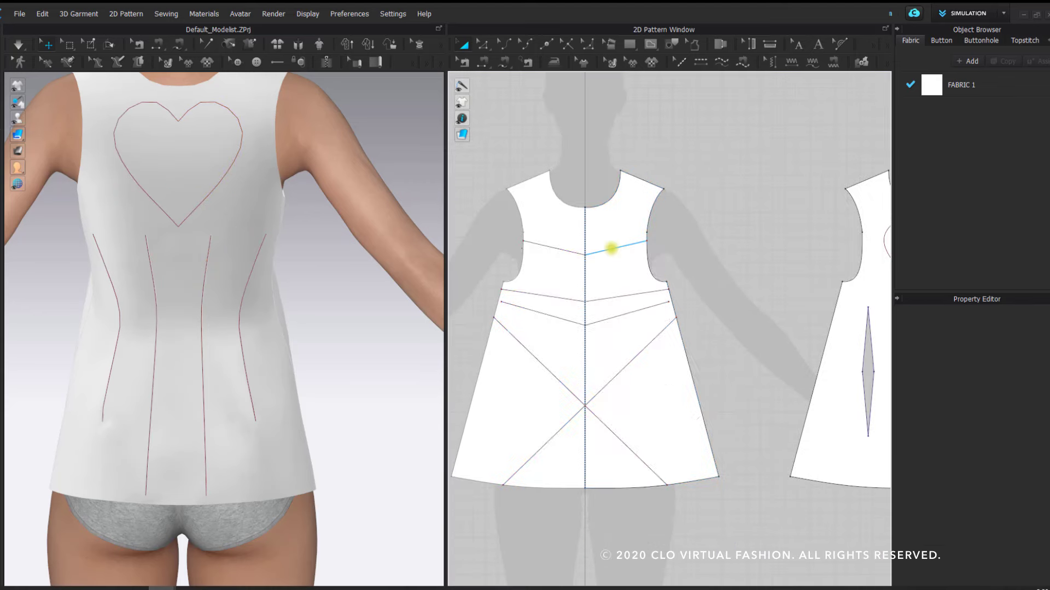
scroll(611, 249, "up", 4)
left_click_drag(612, 247, 699, 253)
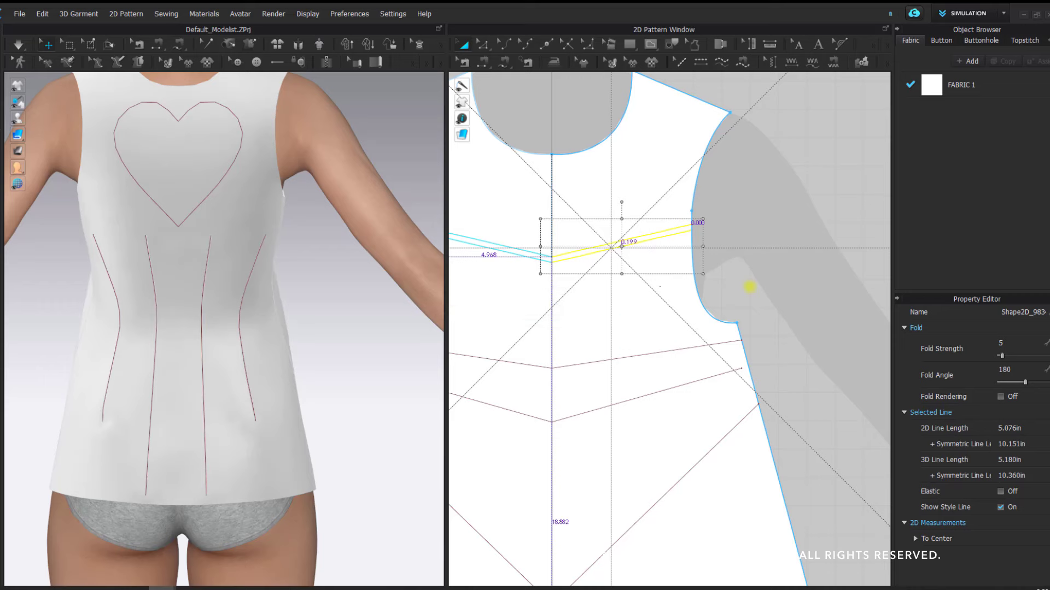
key("ctrl+z")
left_click(749, 286)
scroll(687, 306, "down", 3)
left_click(709, 223)
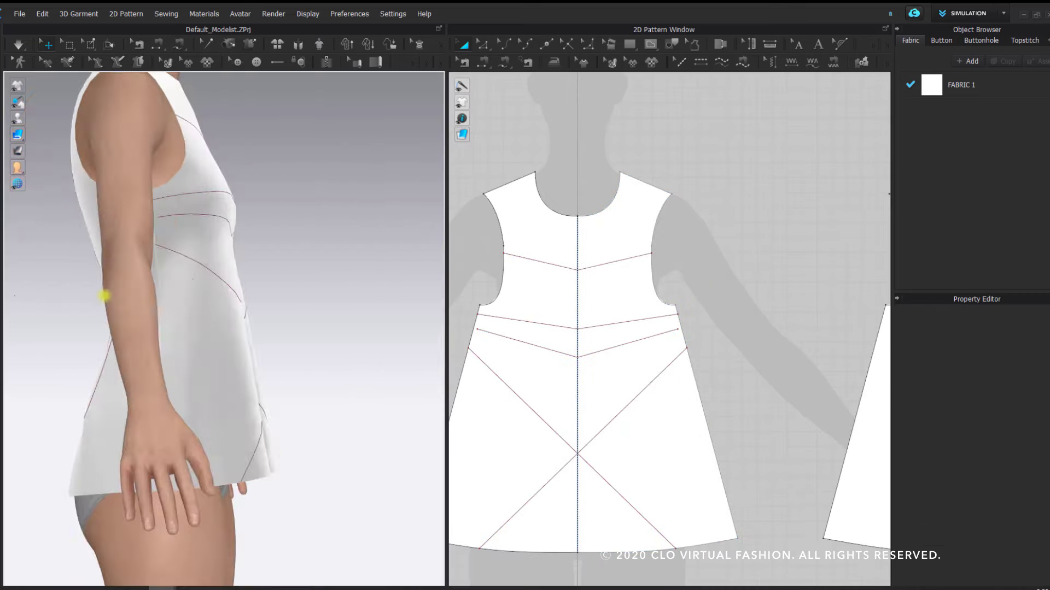
right_click_drag(105, 293, 262, 286)
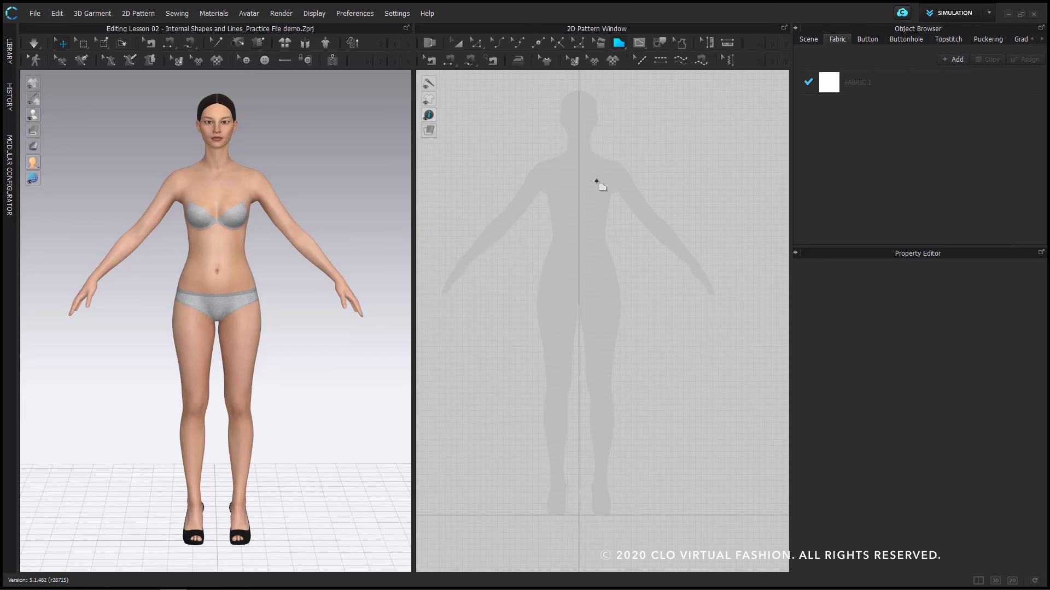
- Start a half bodice polygon at the avatar silhouette's center line with a curved neckline about 5.3 in long
scroll(596, 184, "up", 2)
left_click(576, 174)
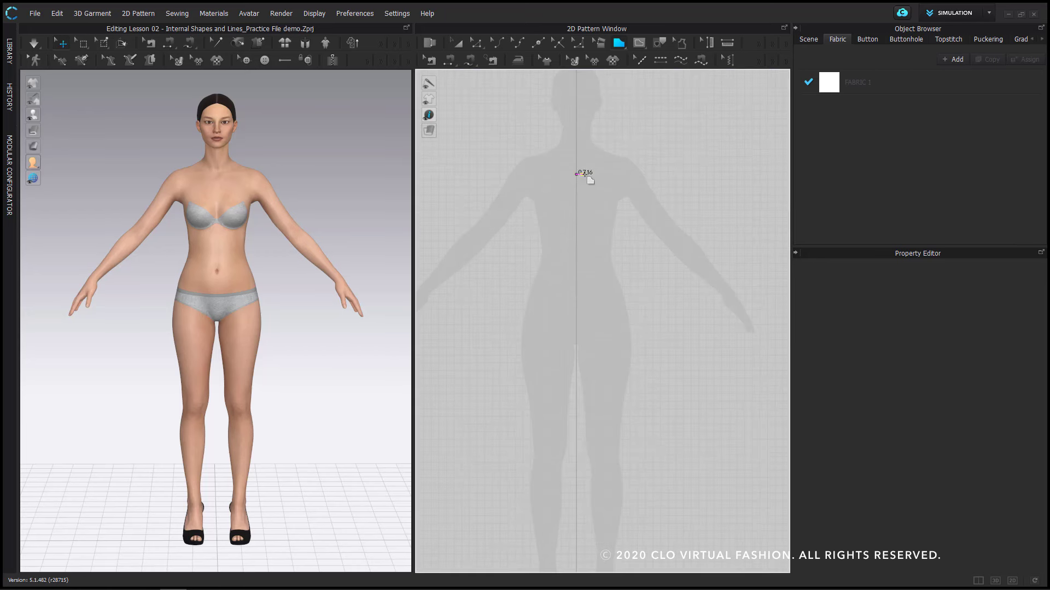
left_click(593, 171, "ctrl")
left_click(604, 152)
scroll(604, 152, "up", 2)
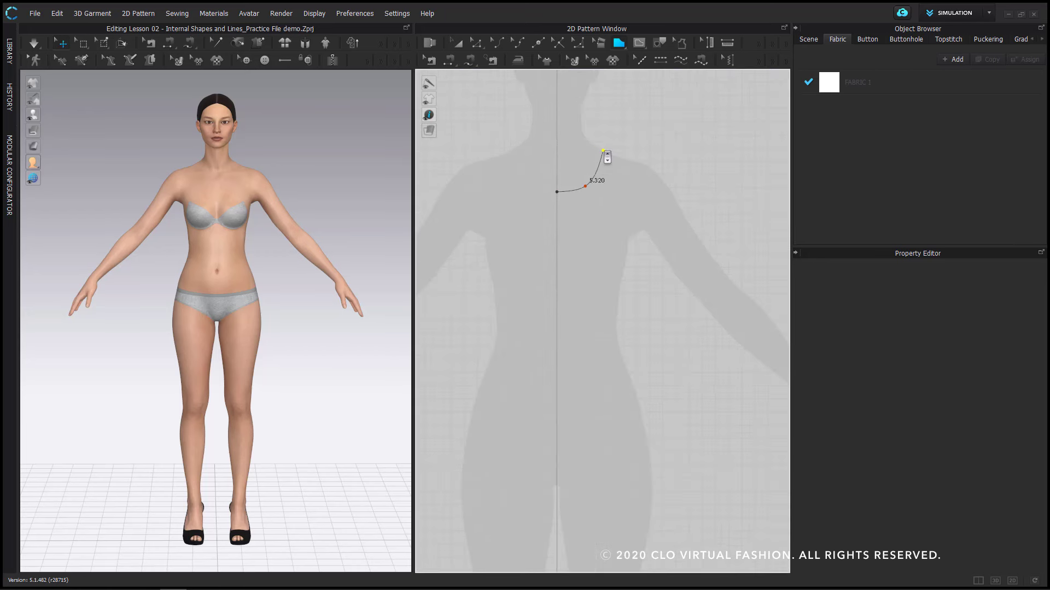
- Continue the outline with a shoulder line about 1.5 in long and a curved armhole about 9.1 in long
left_click(622, 157)
left_click(617, 179, "ctrl")
left_click(613, 231, "ctrl")
left_click(625, 256, "ctrl")
left_click(640, 256)
- Draw a flared side seam about 18.6 in long and a curved hem about 9 in long, and close the outline along the center line
middle_click_drag(643, 272, 634, 114)
scroll(674, 264, "down", 3)
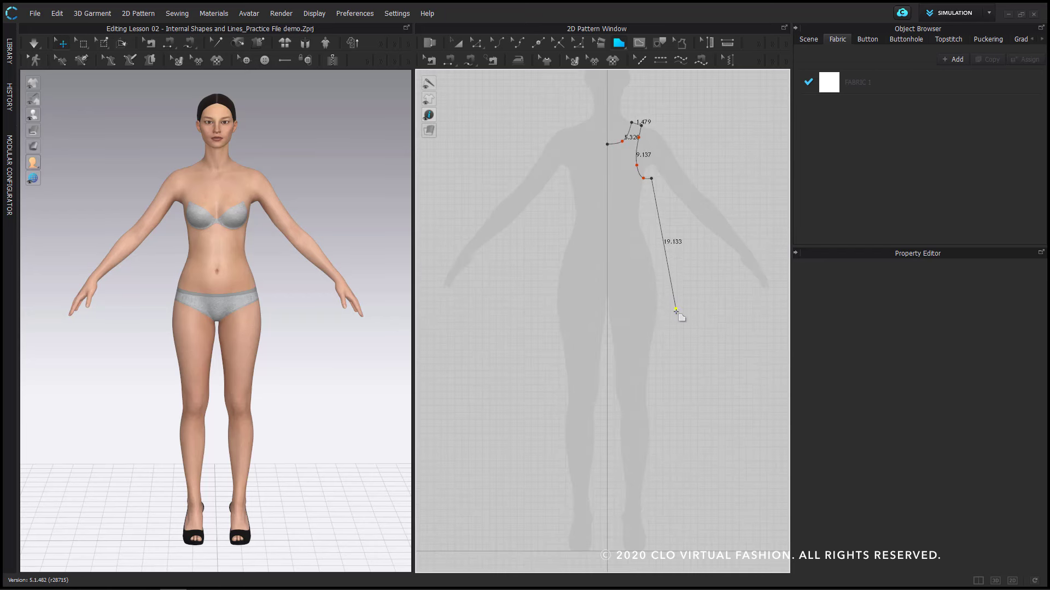
left_click(672, 305)
scroll(651, 309, "up", 3)
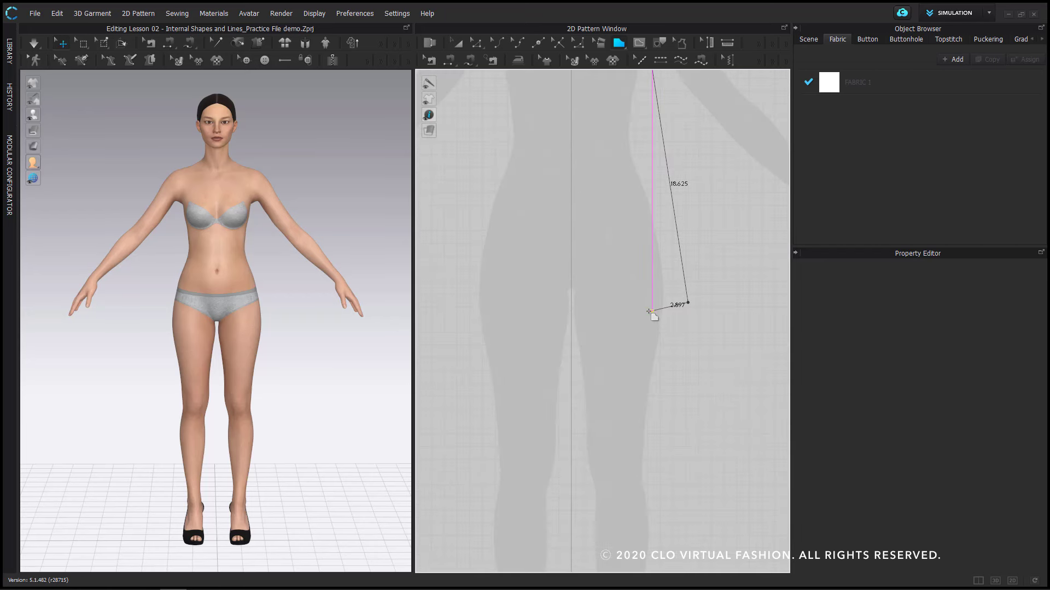
left_click(646, 310, "ctrl")
scroll(576, 315, "down", 2)
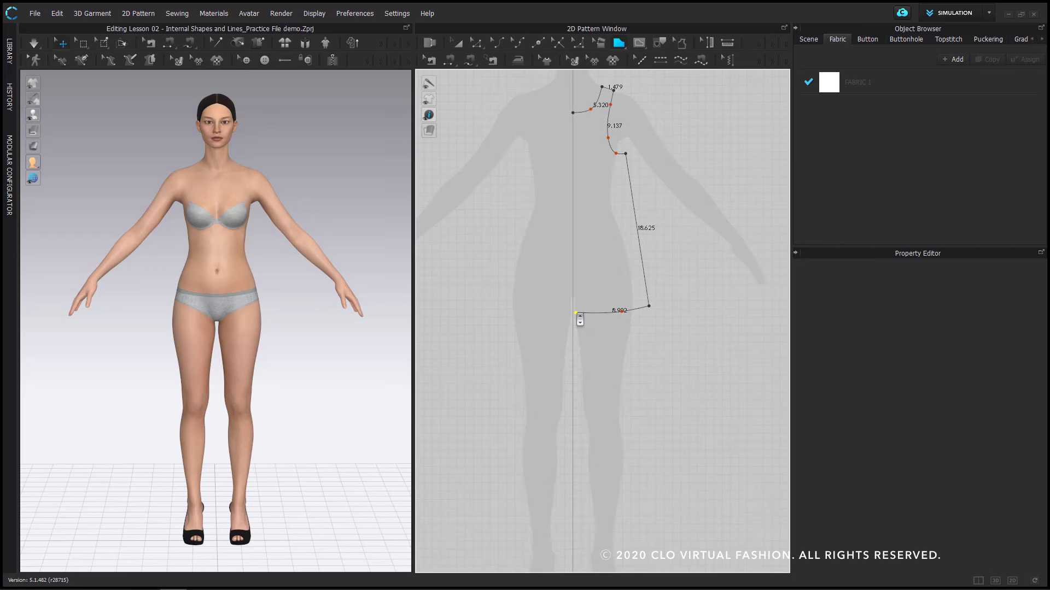
left_click(573, 312)
left_click(572, 113)
middle_click_drag(637, 168, 629, 224)
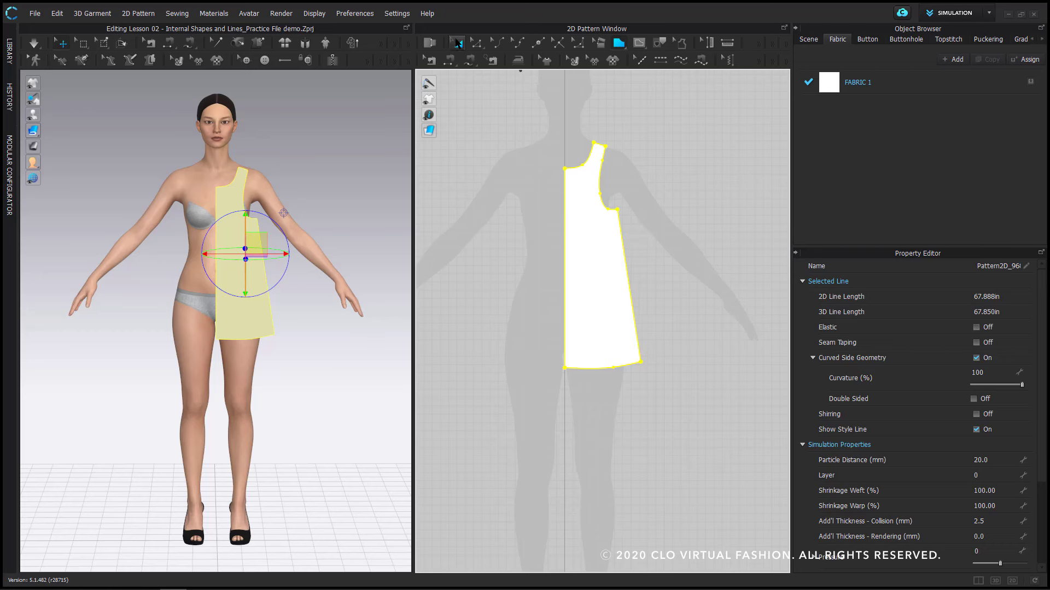
- Move the half bodice piece slightly up and outward, away from the avatar silhouette's center line
key("a")
left_click(569, 111)
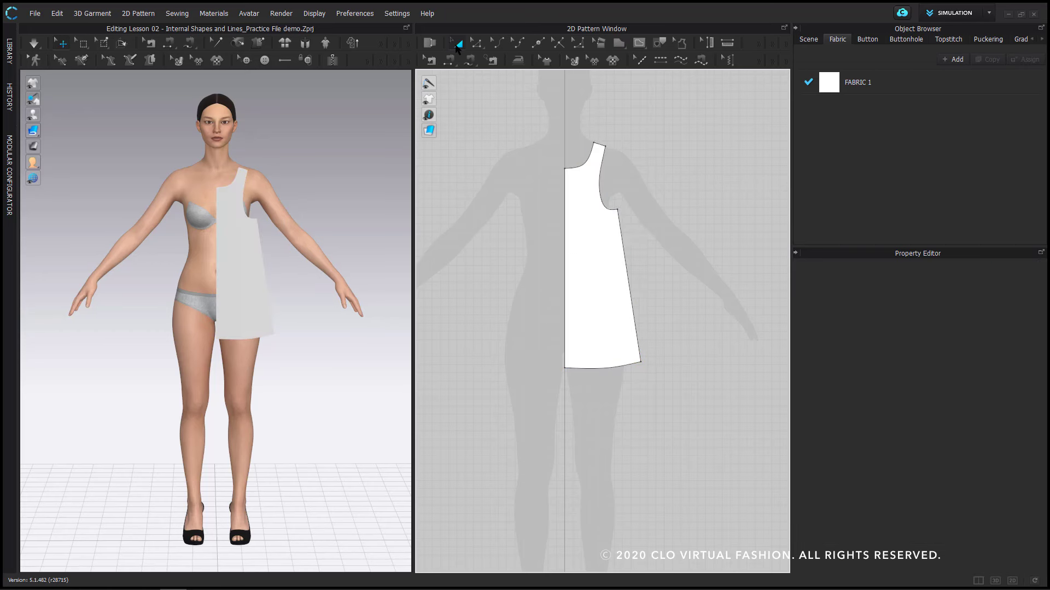
left_click(458, 44)
scroll(599, 220, "up", 2)
left_click_drag(592, 225, 604, 210)
left_click(670, 133)
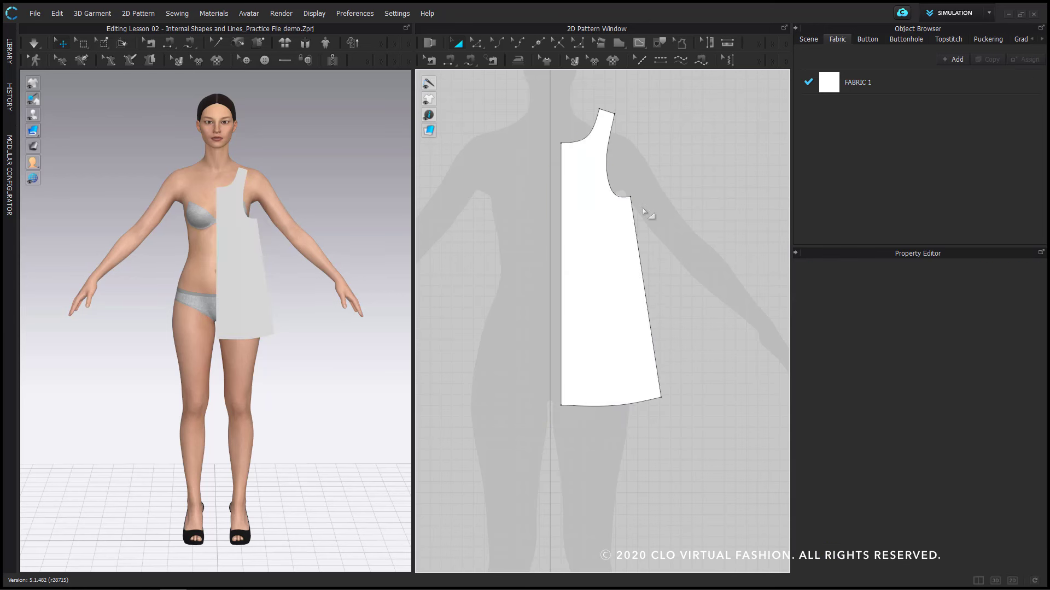
scroll(637, 208, "down", 2)
right_click_drag(634, 236, 620, 273)
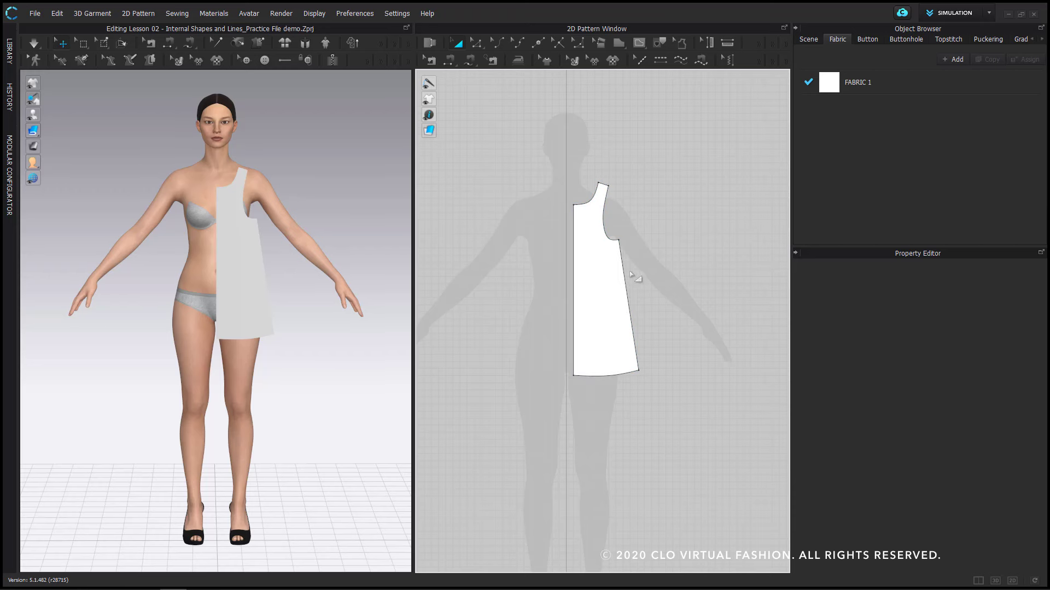
- Copy the half bodice piece and mirror-paste it level on the other side of the avatar silhouette's center line
left_click(588, 227)
right_click_drag(616, 264, 583, 251)
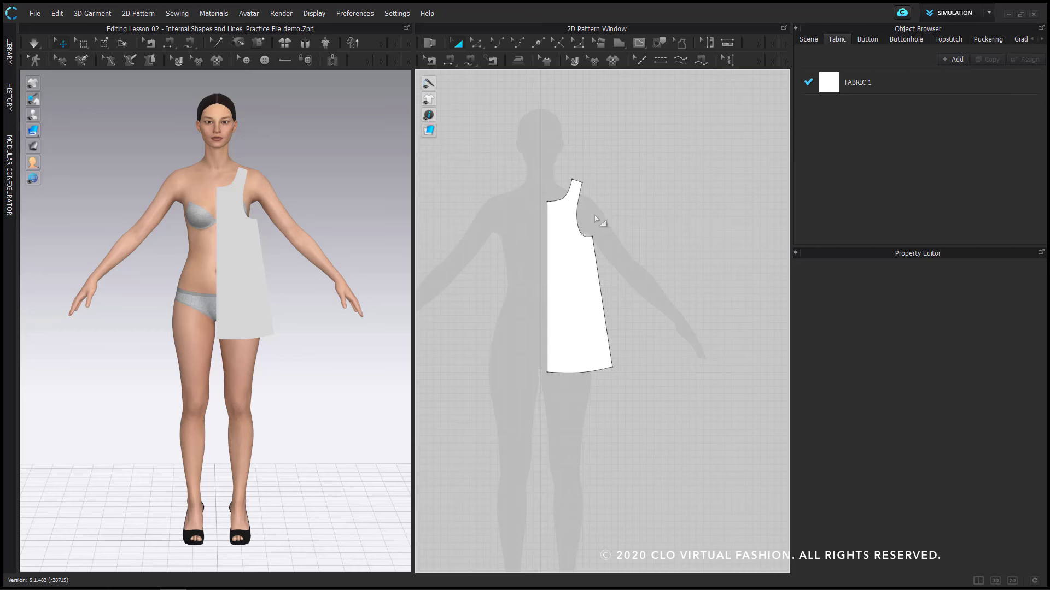
left_click(581, 250)
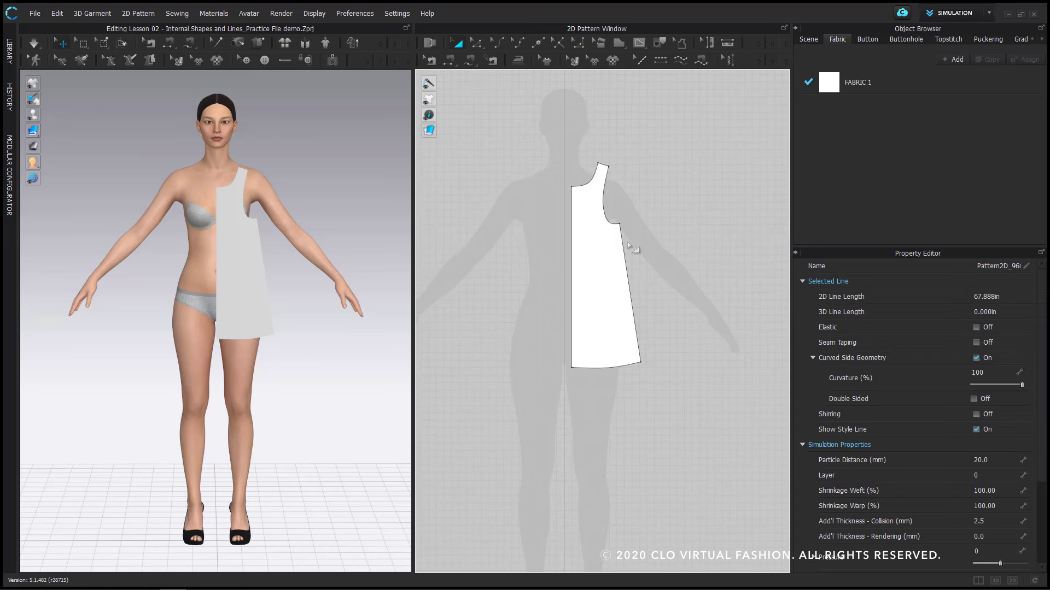
left_click(604, 242)
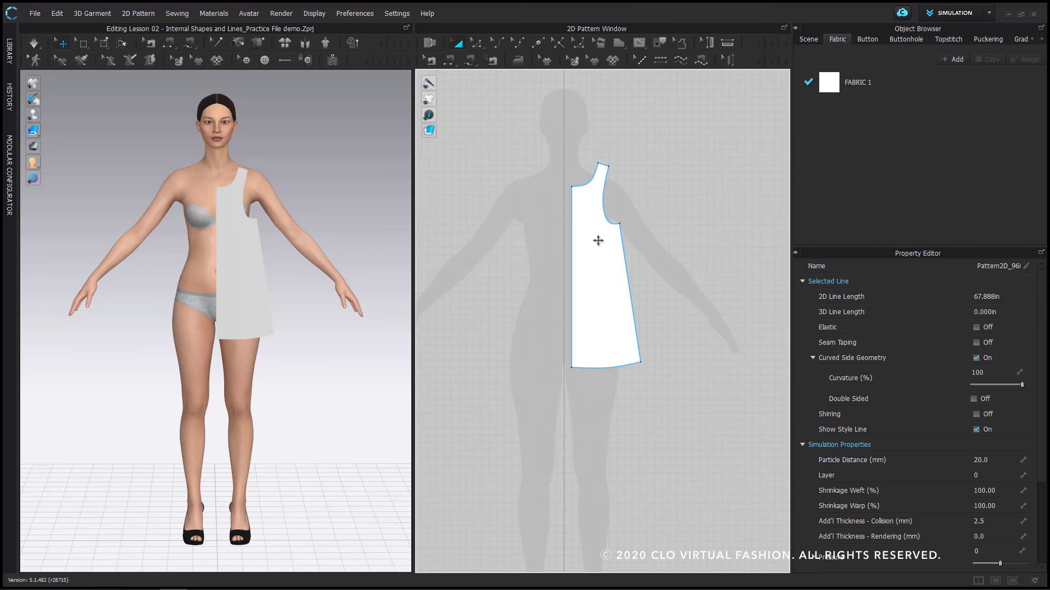
right_click(596, 236)
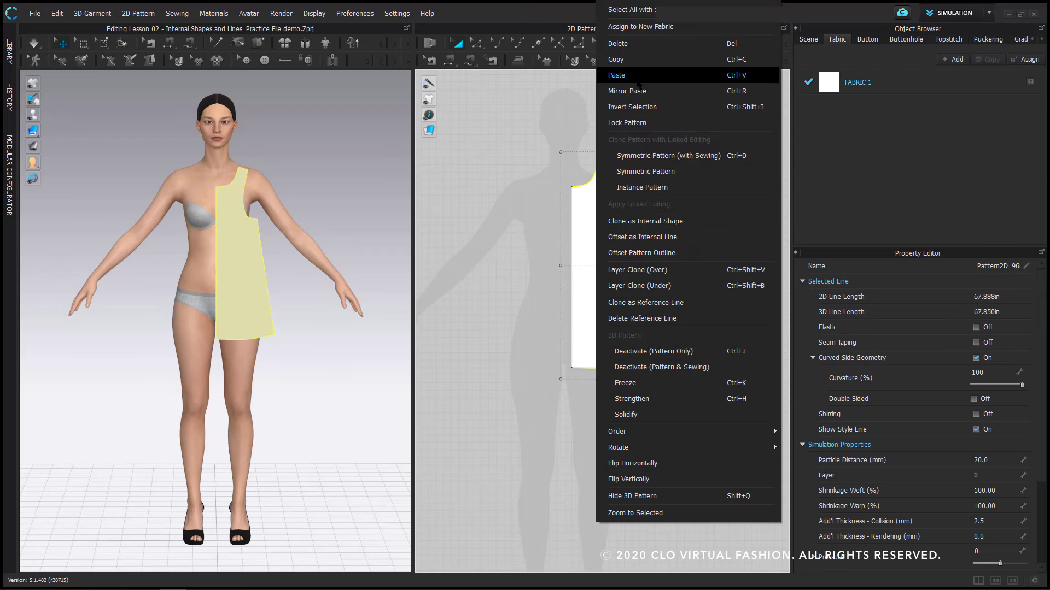
left_click(631, 63)
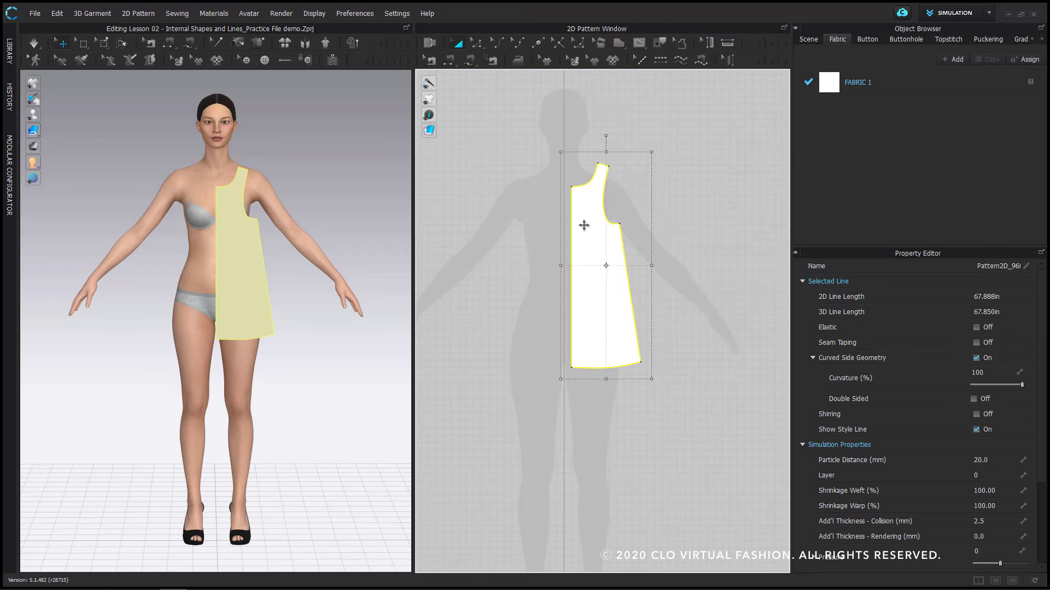
right_click(584, 225)
left_click(629, 90)
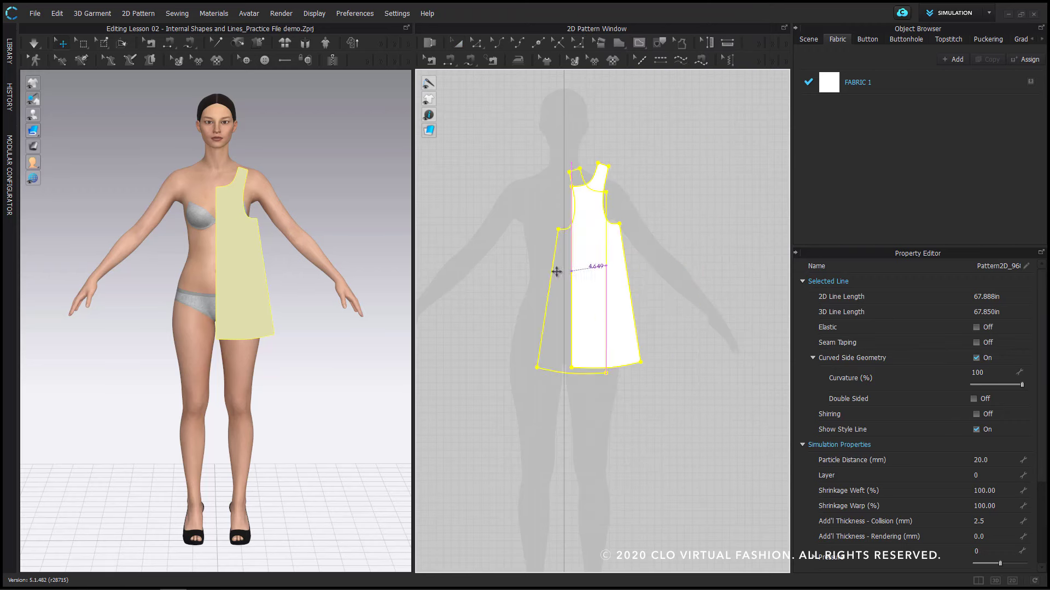
left_click(526, 266)
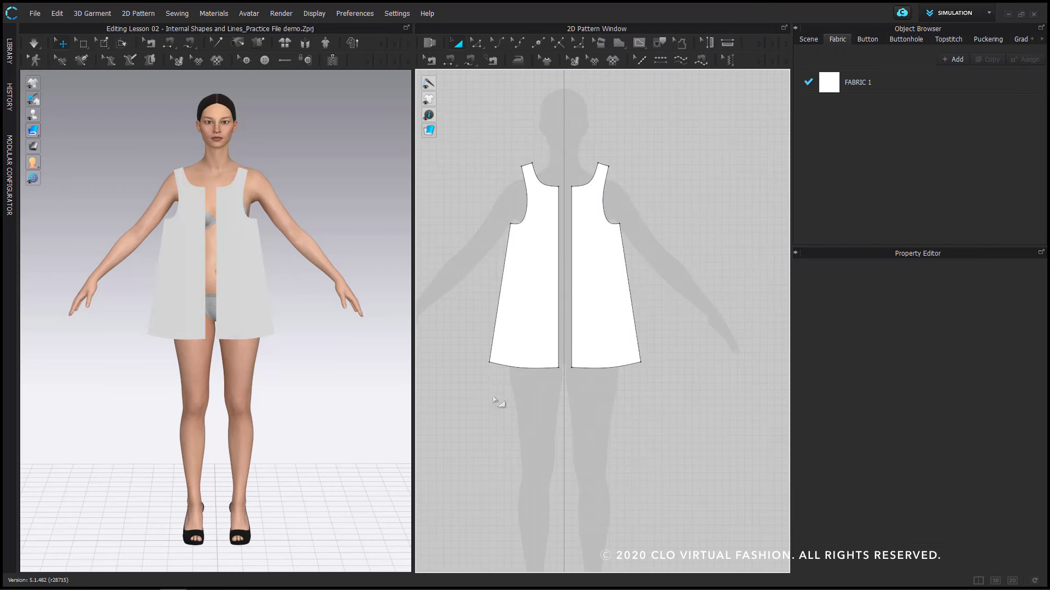
- Try extending the mirrored copy's side seam at its outer hem corner by about 2.8 in, and delete the copy
left_click(489, 363)
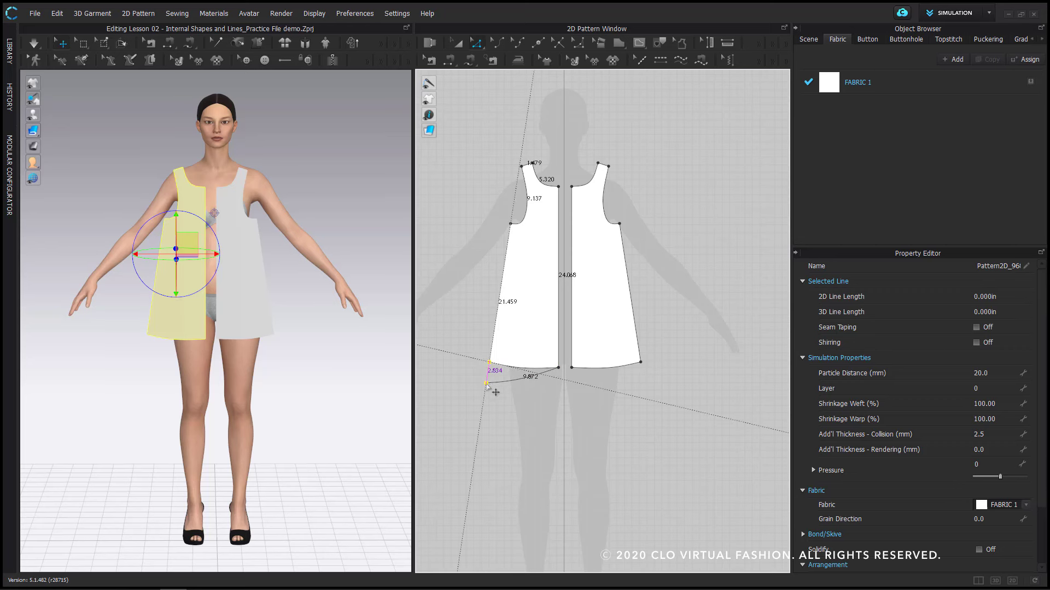
key("a")
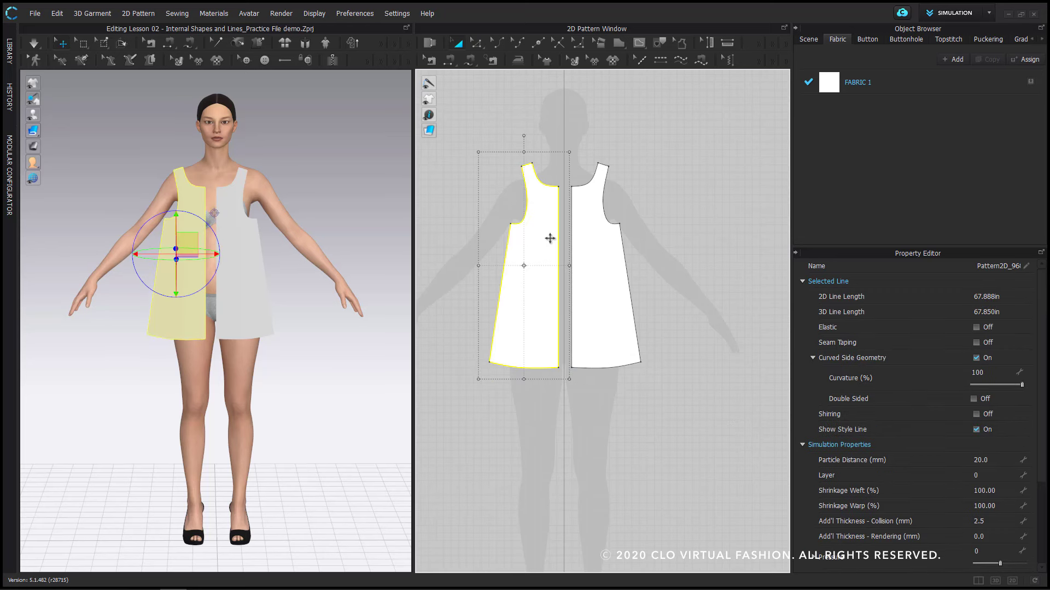
key("Delete")
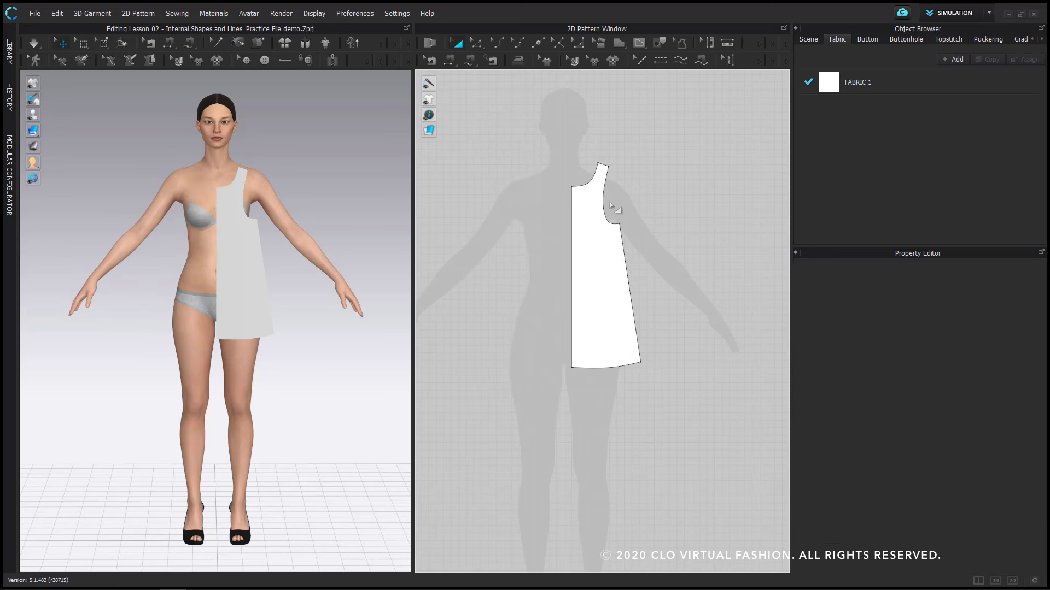
- Clone the half bodice as a symmetric pattern with sewing and place it level across the center line
right_click(604, 244)
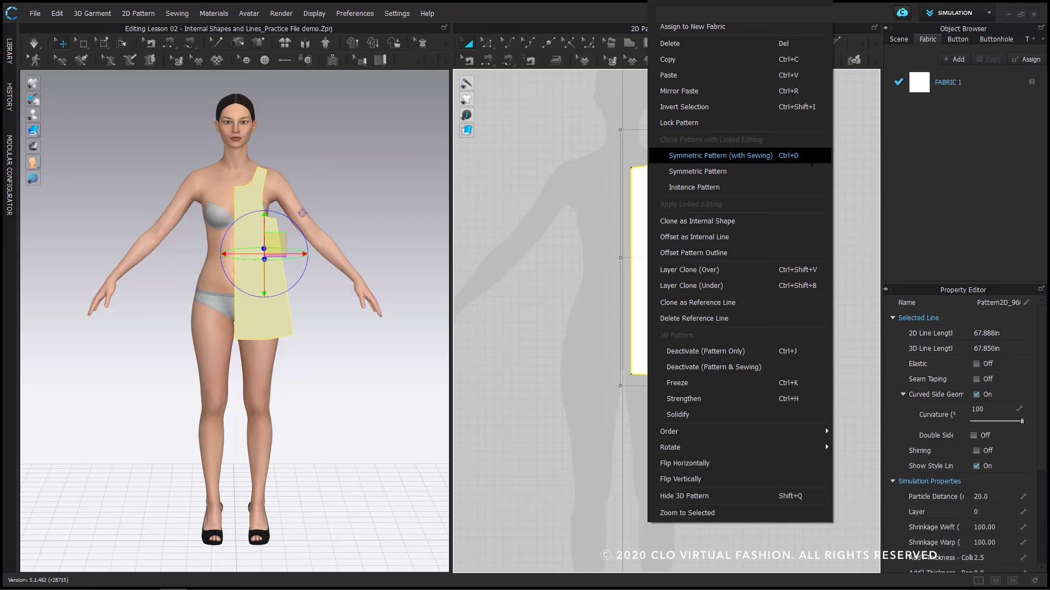
left_click(774, 160)
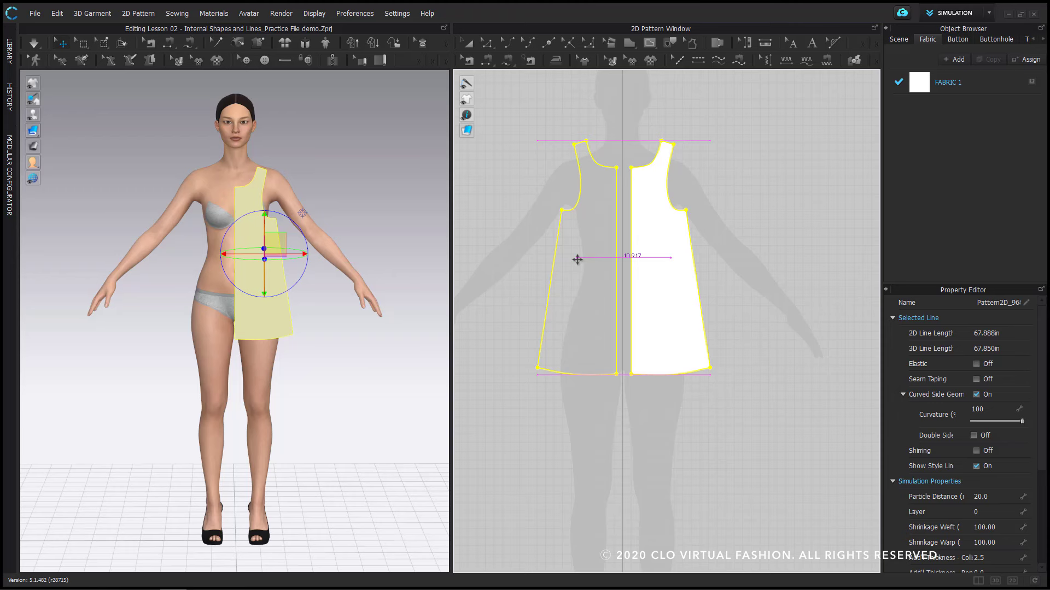
left_click(708, 319)
key("a")
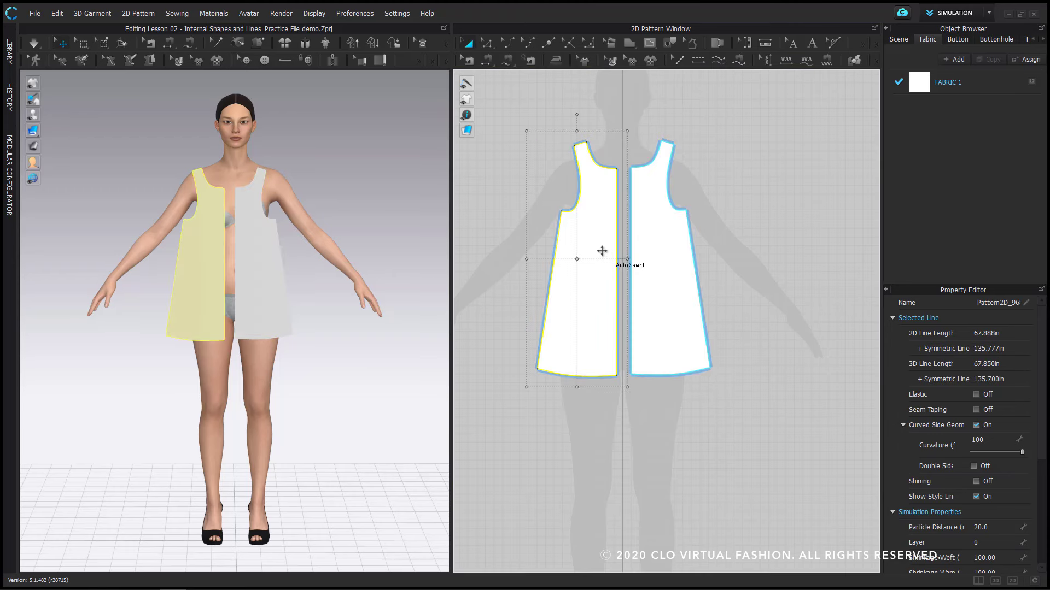
left_click(754, 270)
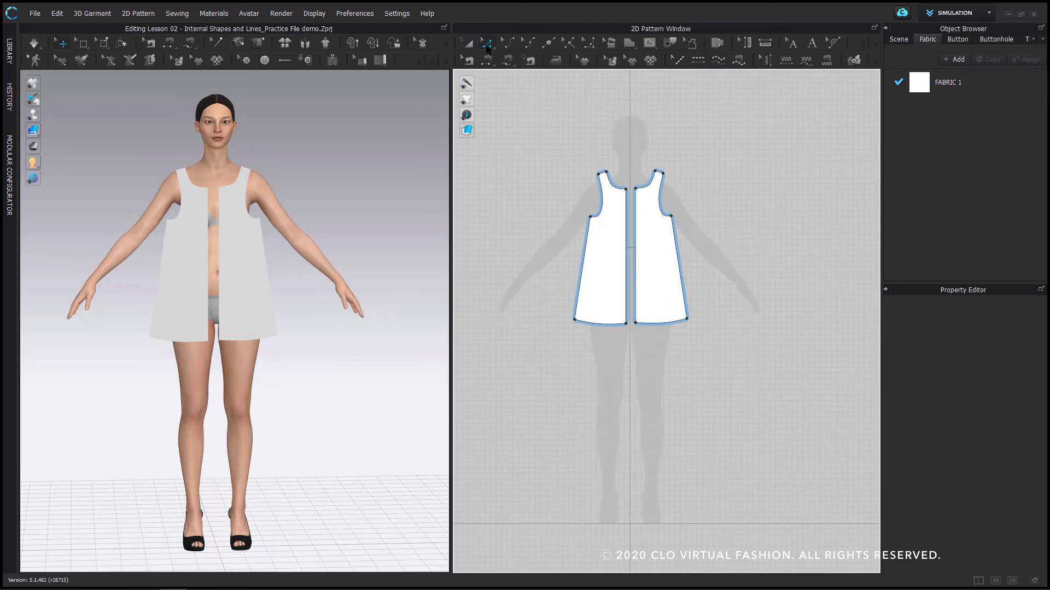
- Try moving the outer hem corner up along the side seam on the linked symmetric bodice halves
mouse_move(688, 319)
left_mouse_down()
mouse_move(696, 313)
mouse_move(697, 322)
left_mouse_up()
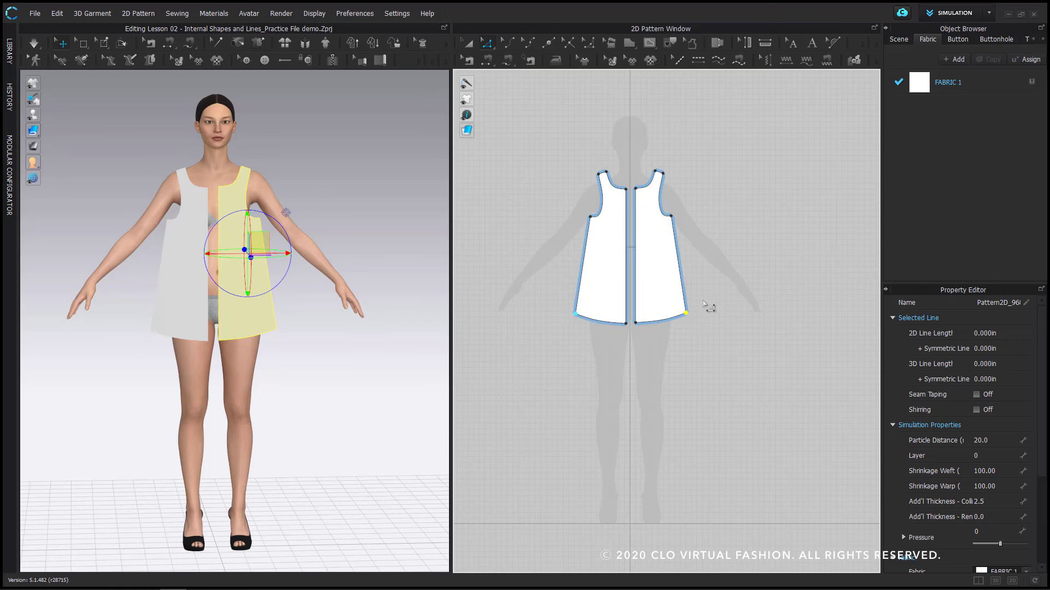
left_click(711, 301)
mouse_move(317, 241)
right_mouse_down()
mouse_move(265, 246)
mouse_move(332, 248)
right_mouse_up()
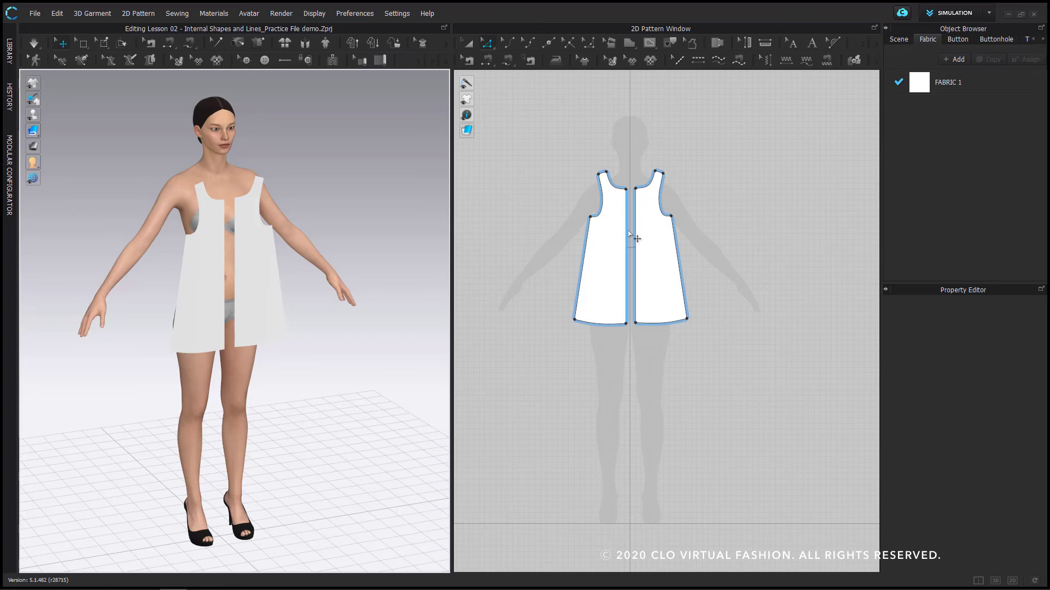
scroll(627, 234, "up", 2)
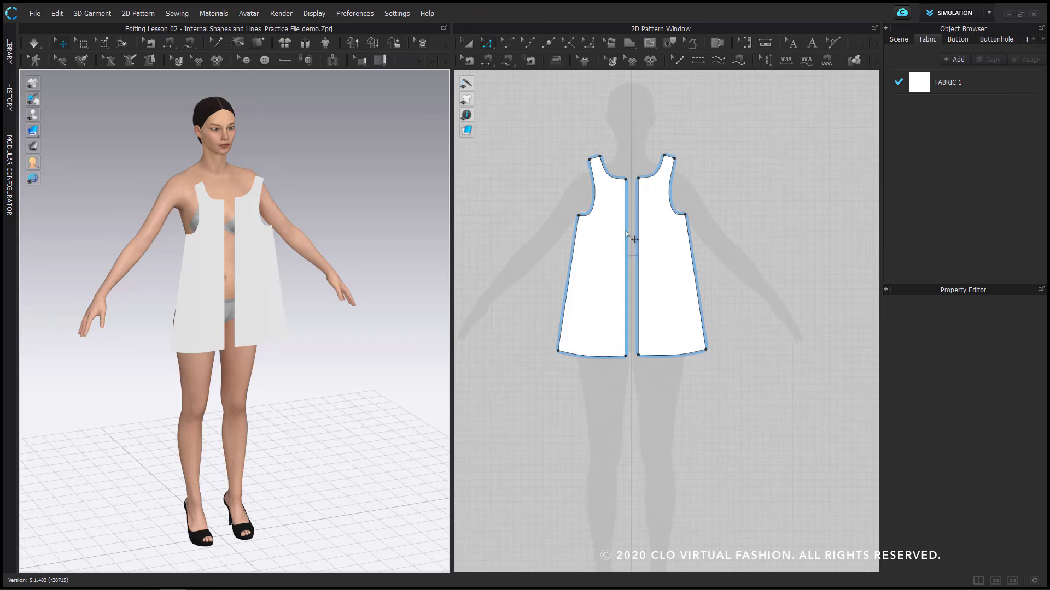
scroll(721, 217, "down", 3)
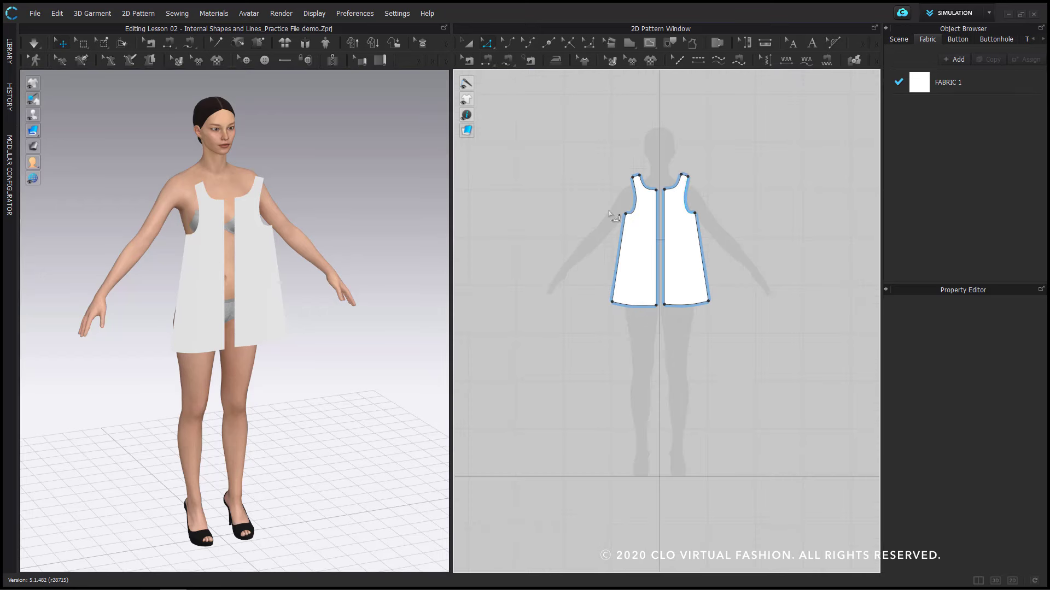
- Copy one bodice half and mirror-paste it level beside the avatar silhouette, about 18 in from the original
right_click_drag(277, 259, 297, 266)
middle_click_drag(666, 258, 663, 256)
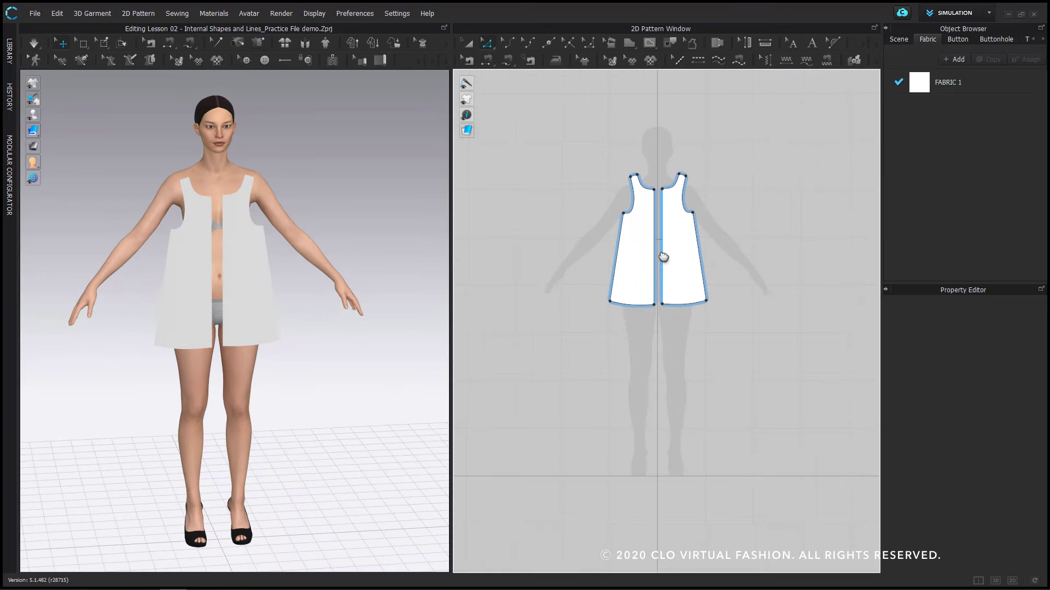
right_click_drag(663, 257, 619, 257)
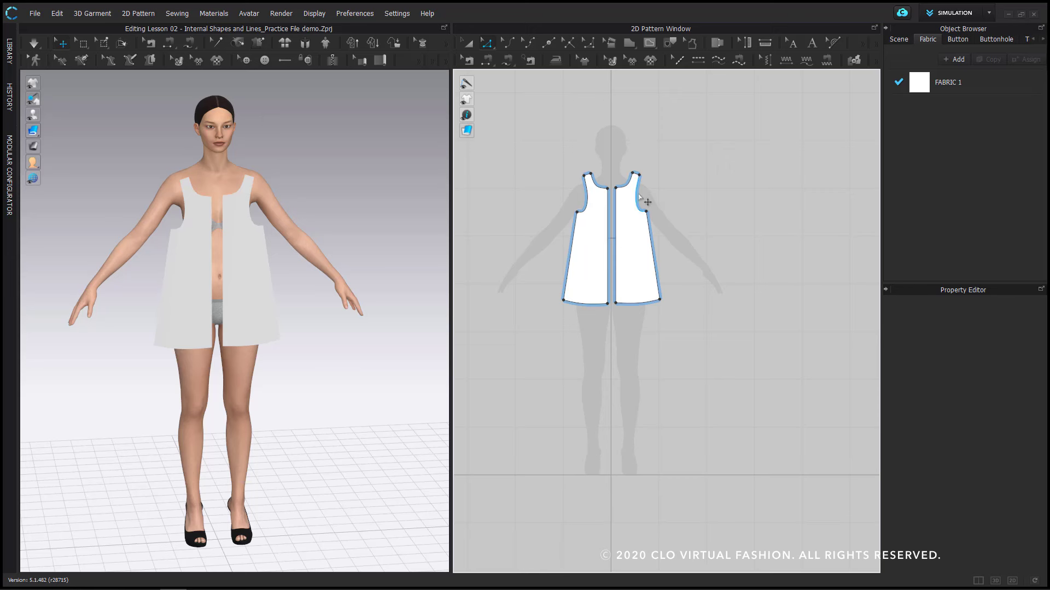
left_click(468, 45)
right_click(635, 246)
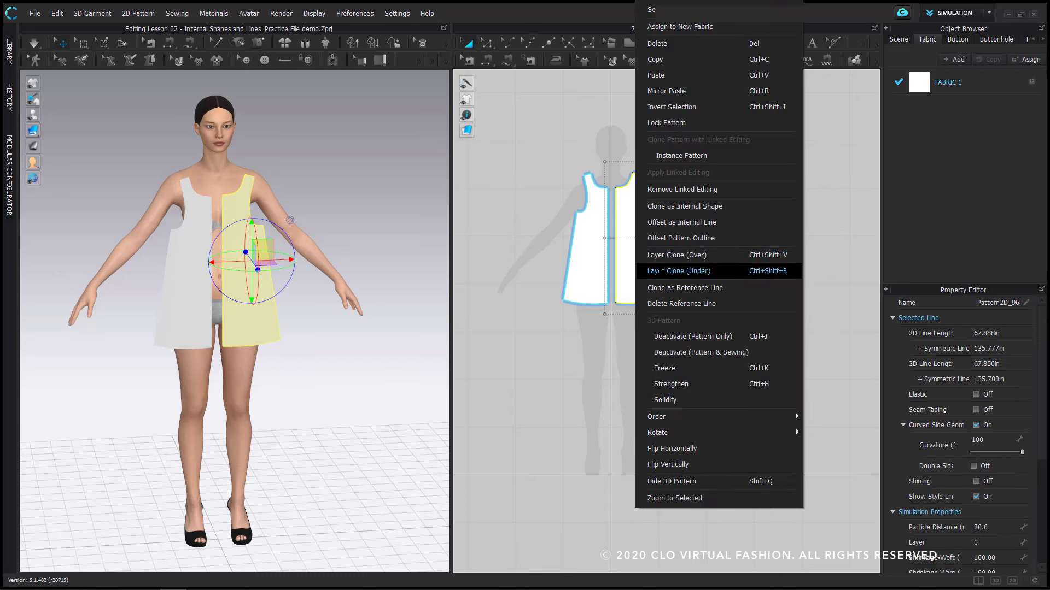
left_click(702, 60)
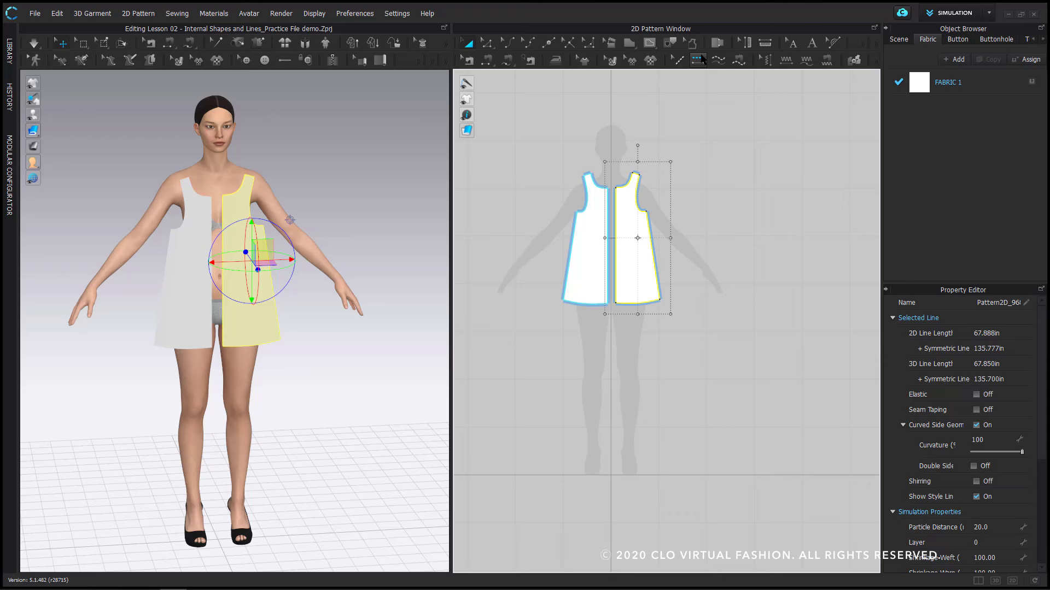
right_click(661, 221)
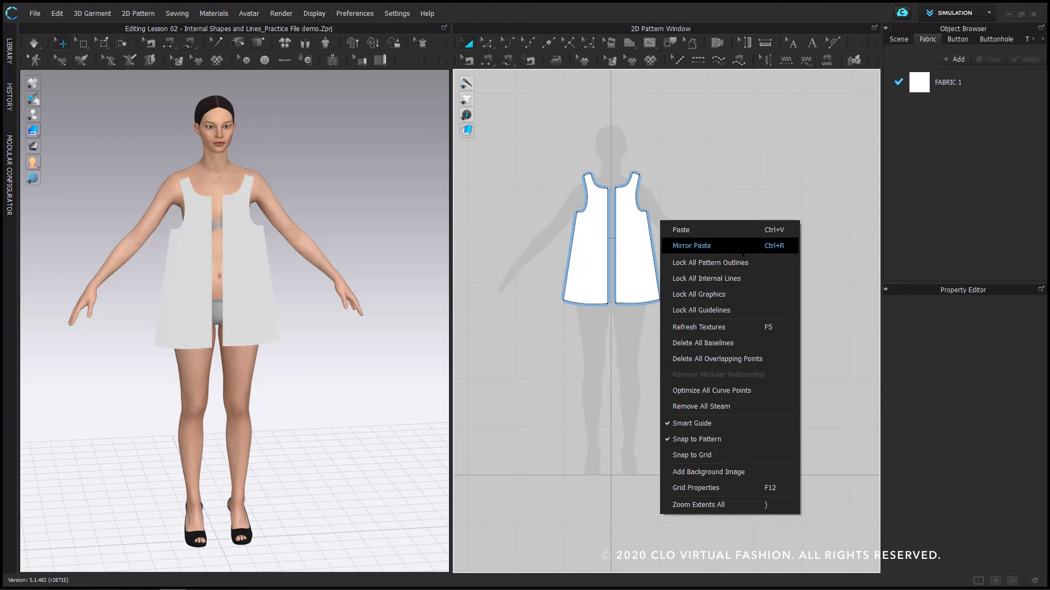
left_click(749, 246)
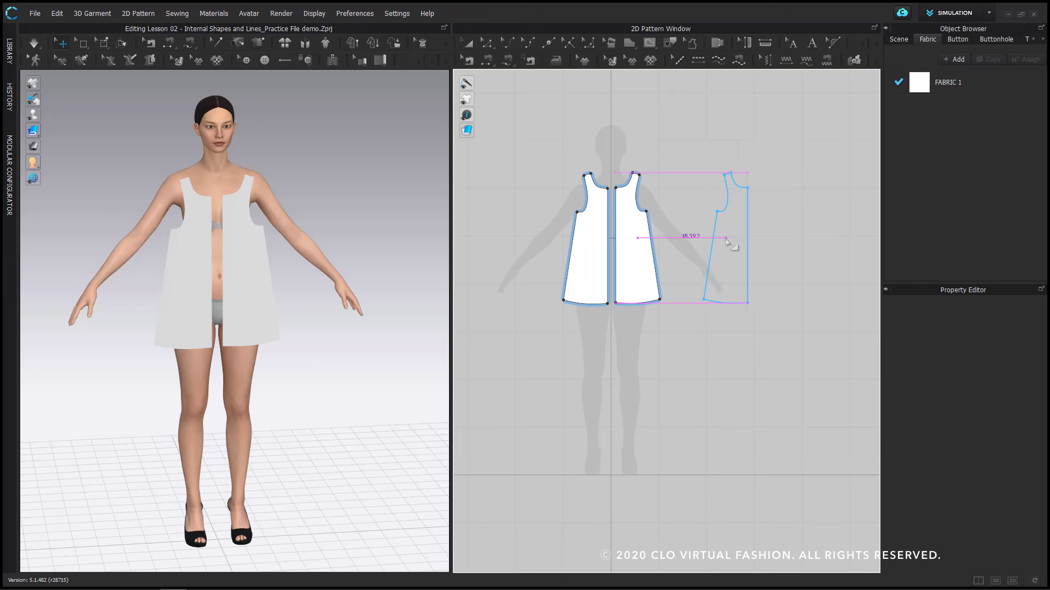
left_click(726, 238)
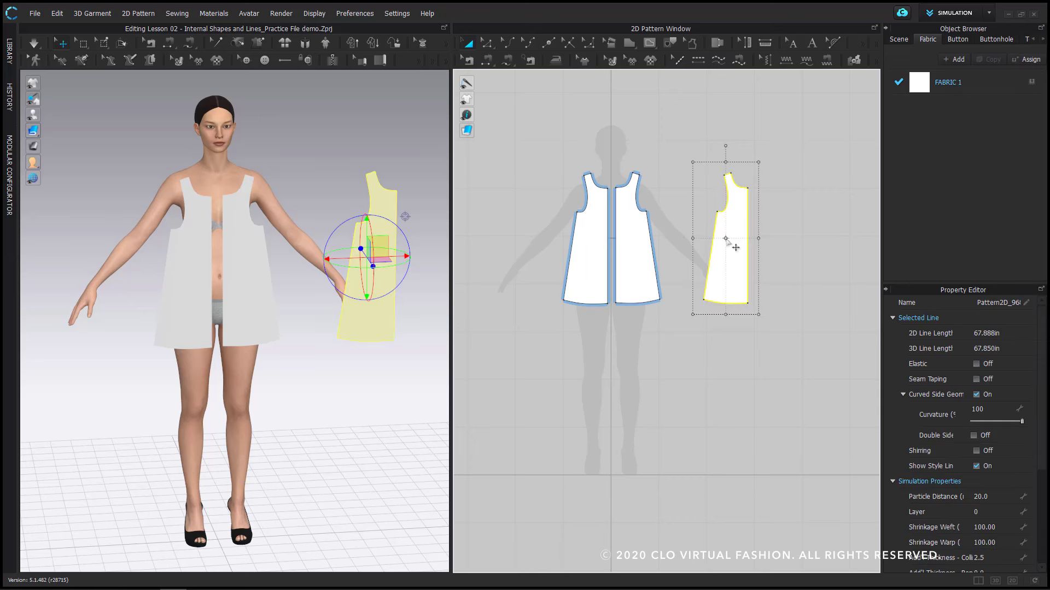
left_click(776, 239)
- Clone the separate outer half bodice as a symmetric pattern with sewing and place it level on the silhouette's opposite side
scroll(675, 246, "up", 1)
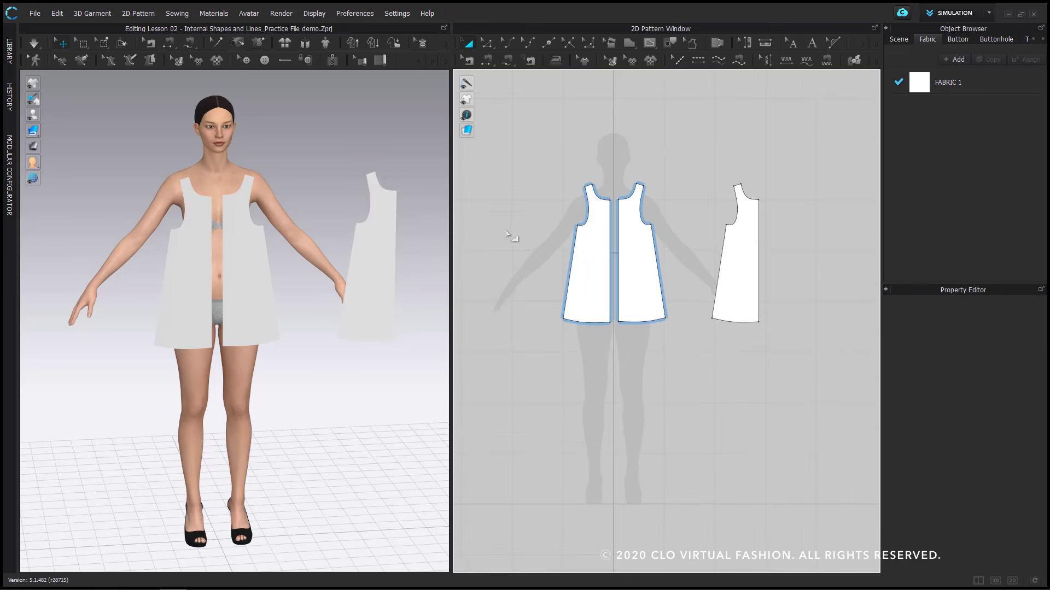
scroll(672, 197, "down", 3)
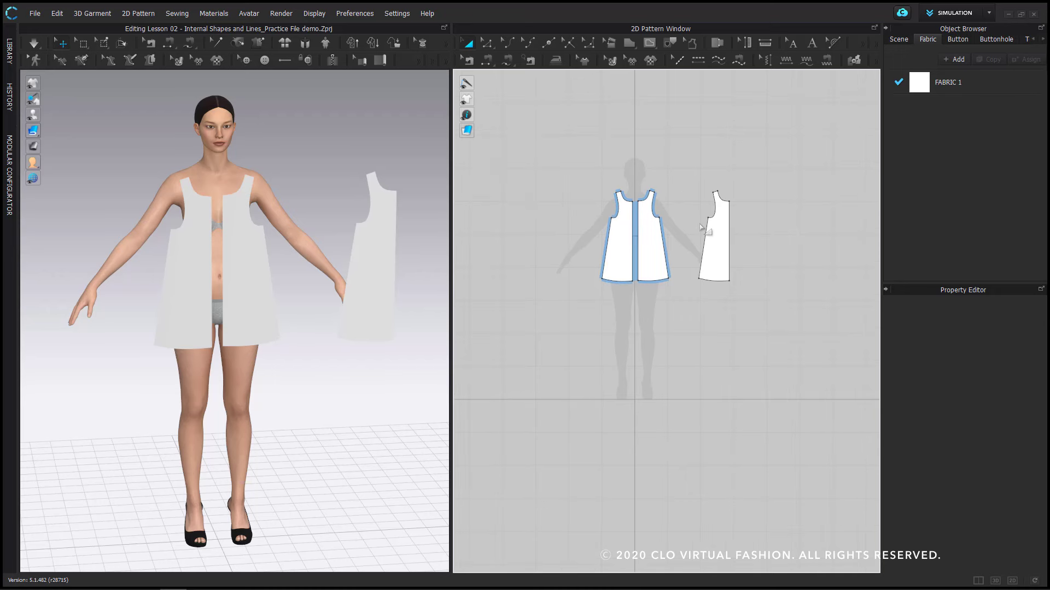
right_click(713, 244)
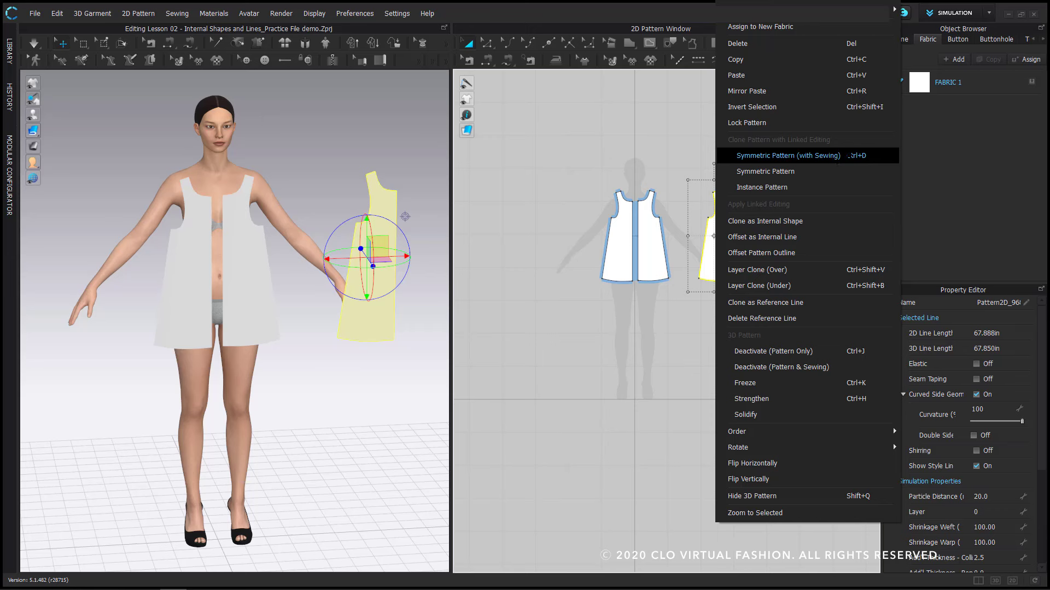
left_click(863, 161)
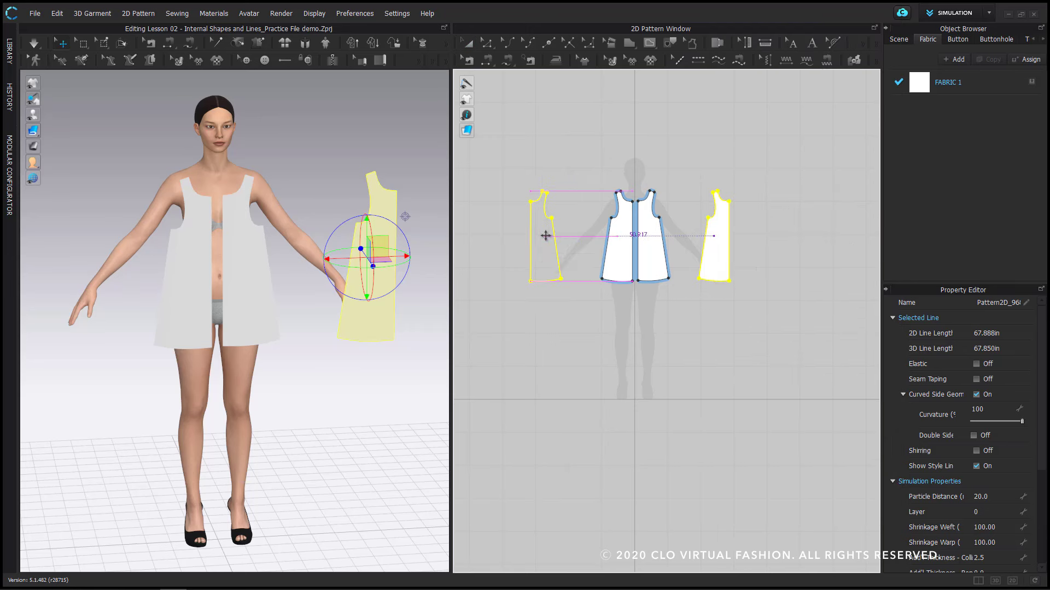
left_click(557, 239)
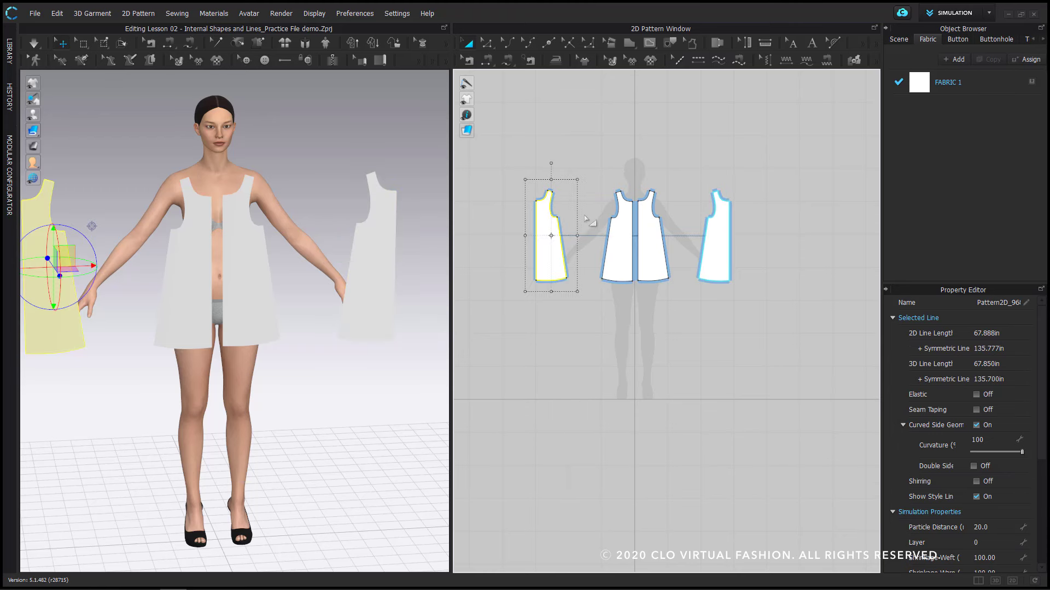
left_click(606, 172)
- Raise the center neck point of the outer half bodice along its center line and adjust the curve of the shallower neckline
left_click(486, 43)
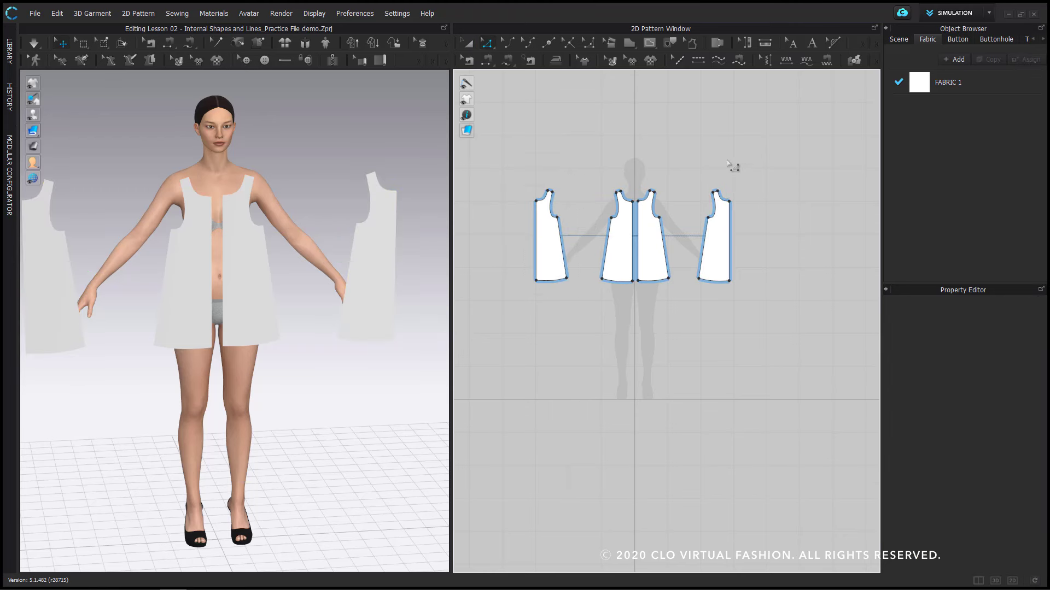
scroll(748, 186, "up", 5)
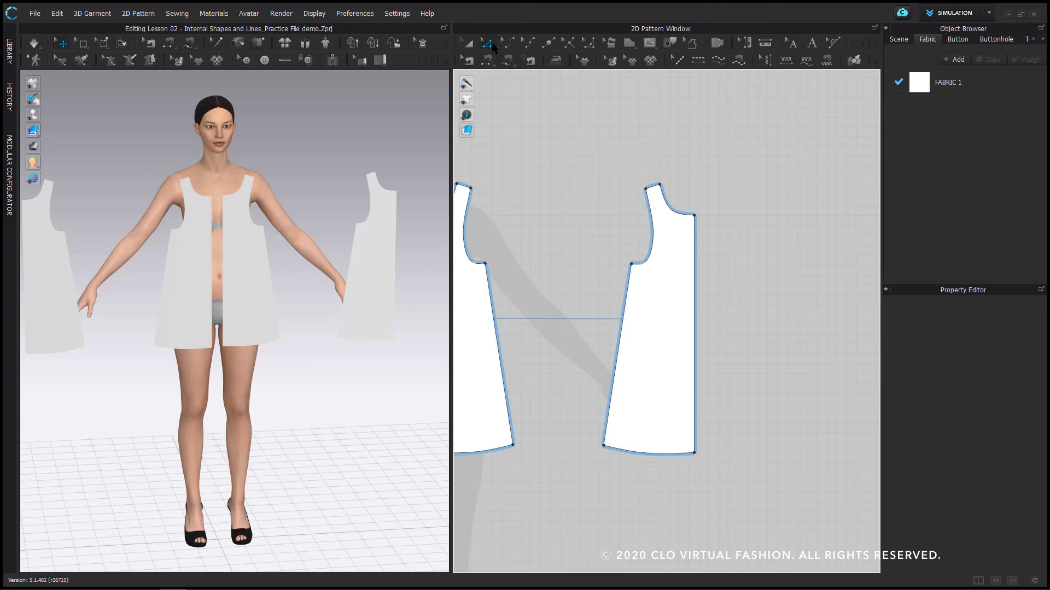
left_click(694, 212)
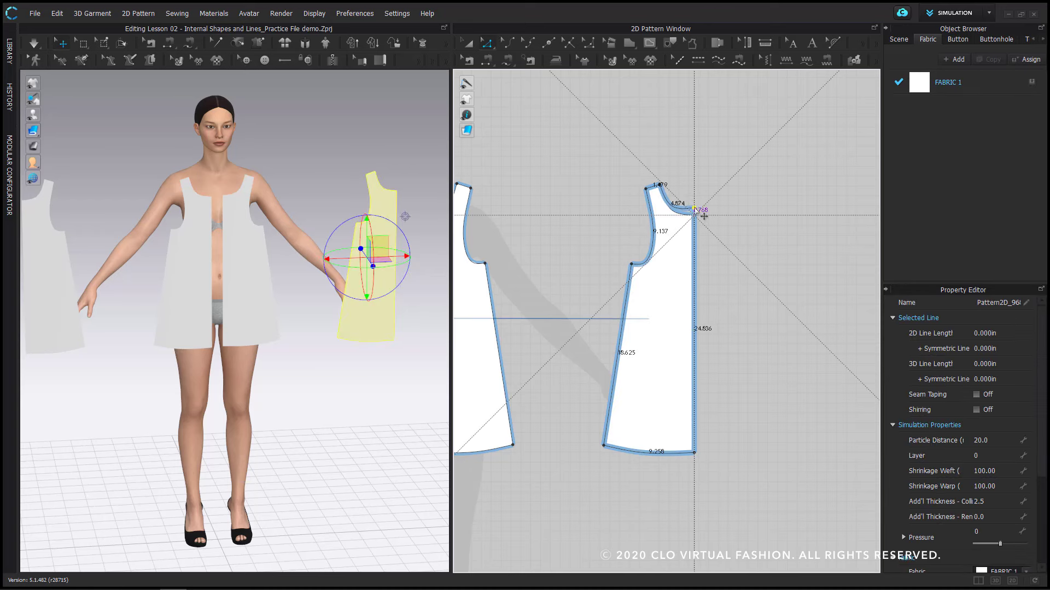
left_click_drag(704, 216, 652, 200)
left_click(709, 171)
scroll(692, 203, "up", 2)
scroll(645, 190, "up", 2)
scroll(733, 234, "down", 3)
scroll(684, 183, "up", 5)
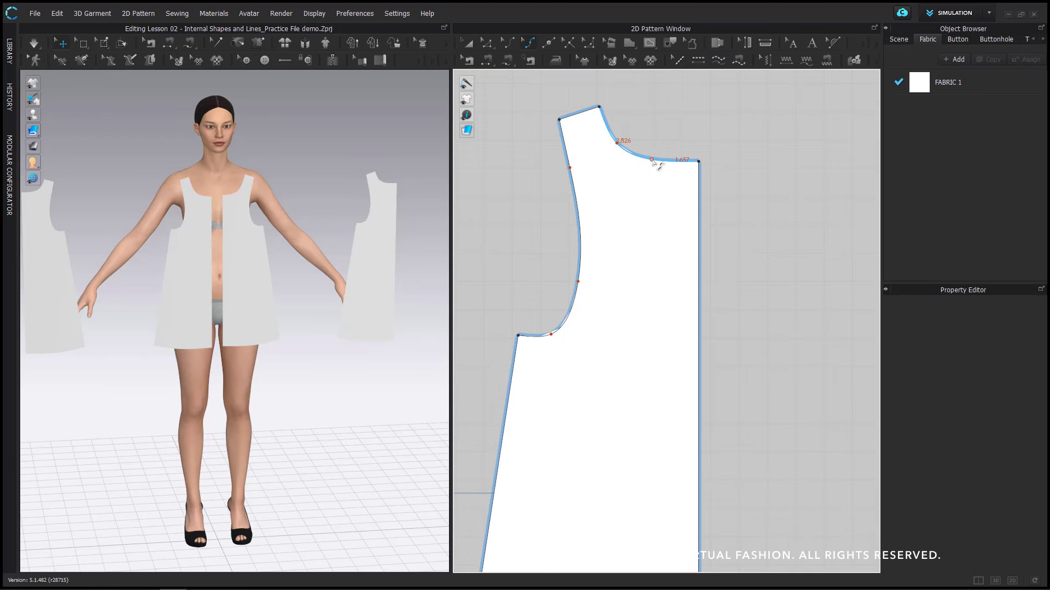
scroll(691, 187, "down", 5)
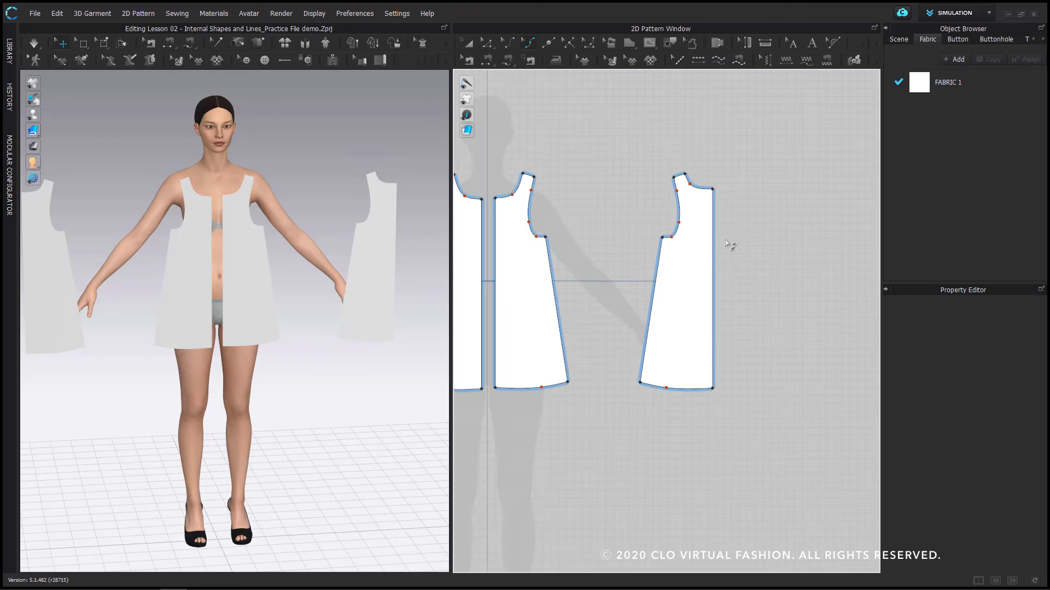
scroll(728, 248, "down", 4)
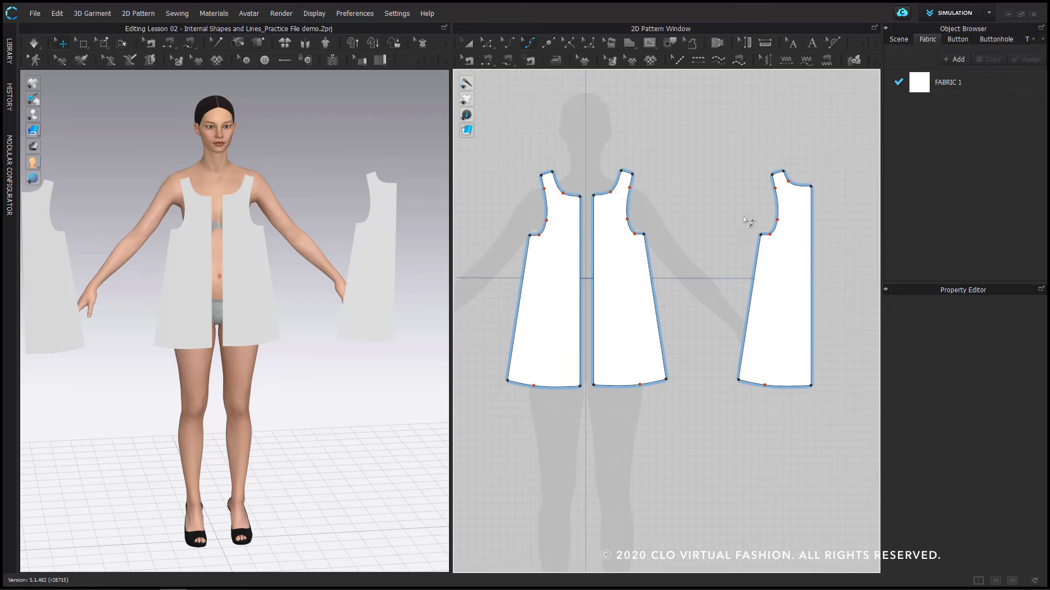
- Delete the outer half bodice to the left of the avatar silhouette, leaving its mirrored partner in place
key("a")
left_click_drag(786, 289, 790, 394)
mouse_move(523, 306)
left_mouse_down()
mouse_move(511, 399)
mouse_move(533, 295)
mouse_move(544, 424)
mouse_move(525, 350)
mouse_move(526, 274)
mouse_move(535, 289)
left_mouse_up()
left_click_drag(809, 387, 785, 234)
left_click_drag(679, 307, 687, 267)
left_click(729, 255)
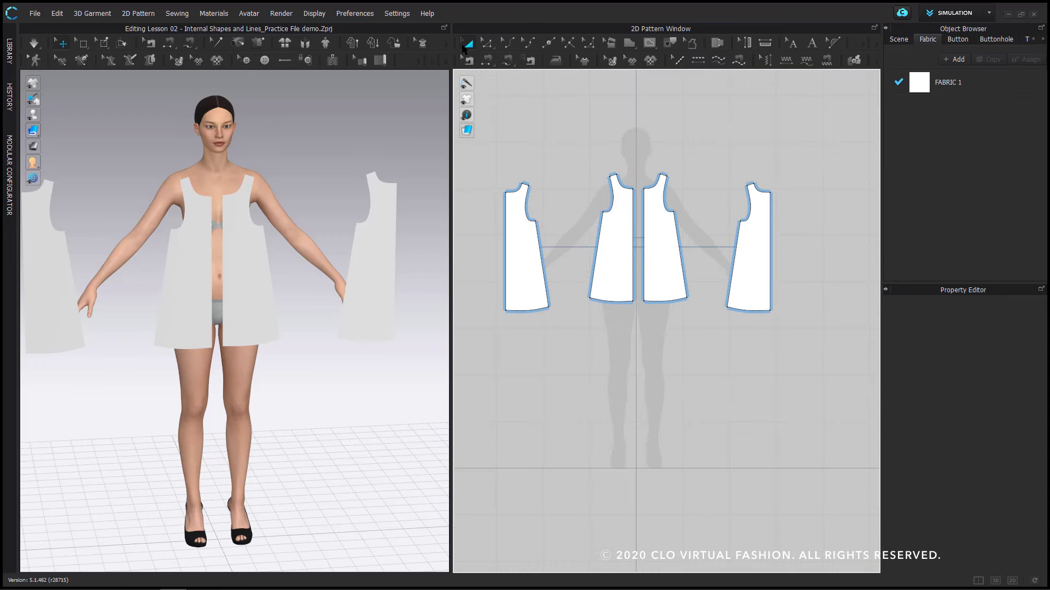
left_click(514, 252)
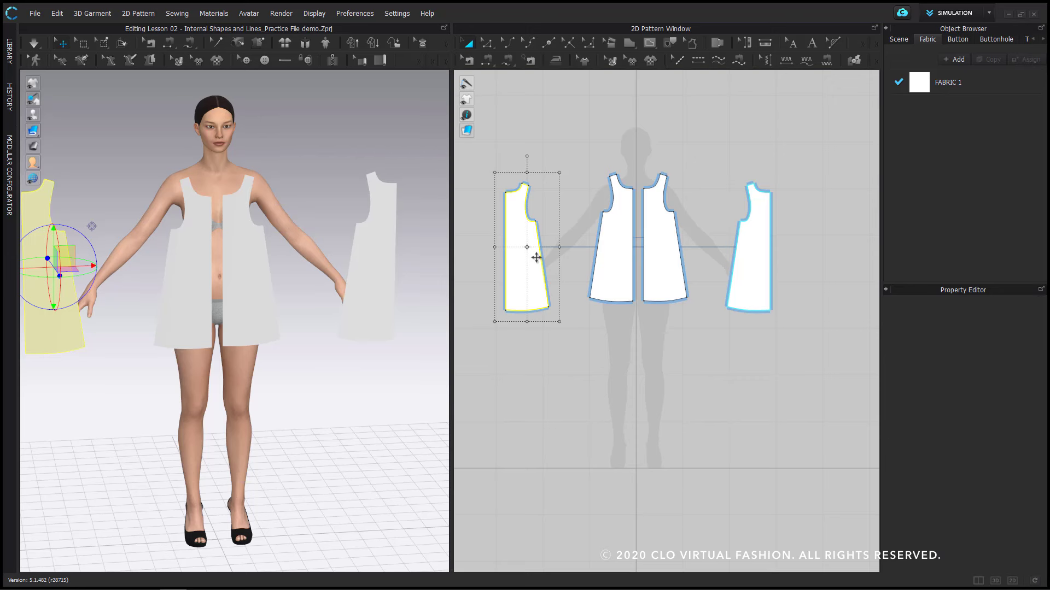
key("Delete")
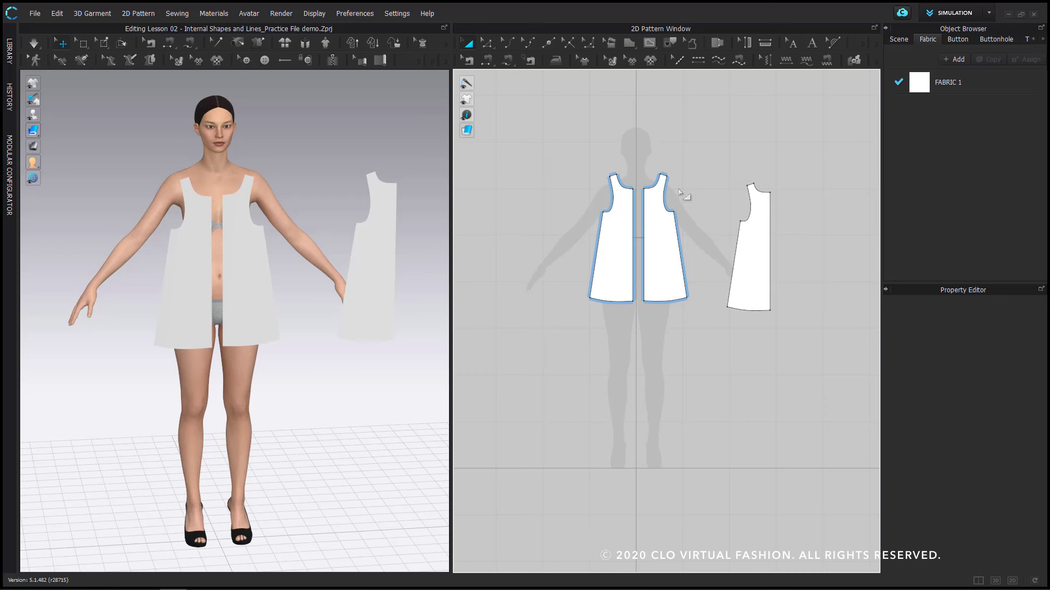
- Unfold the remaining outer half bodice along its straight center edge with Unfold Symmetric Editing (with Sewing)
scroll(741, 220, "up", 3)
left_click(487, 44)
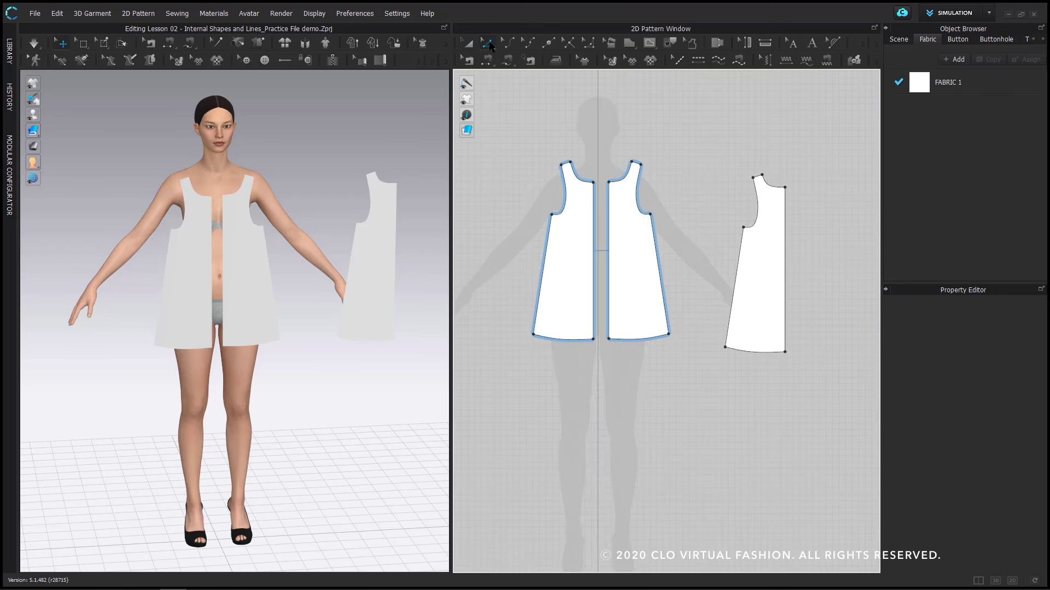
right_click(786, 253)
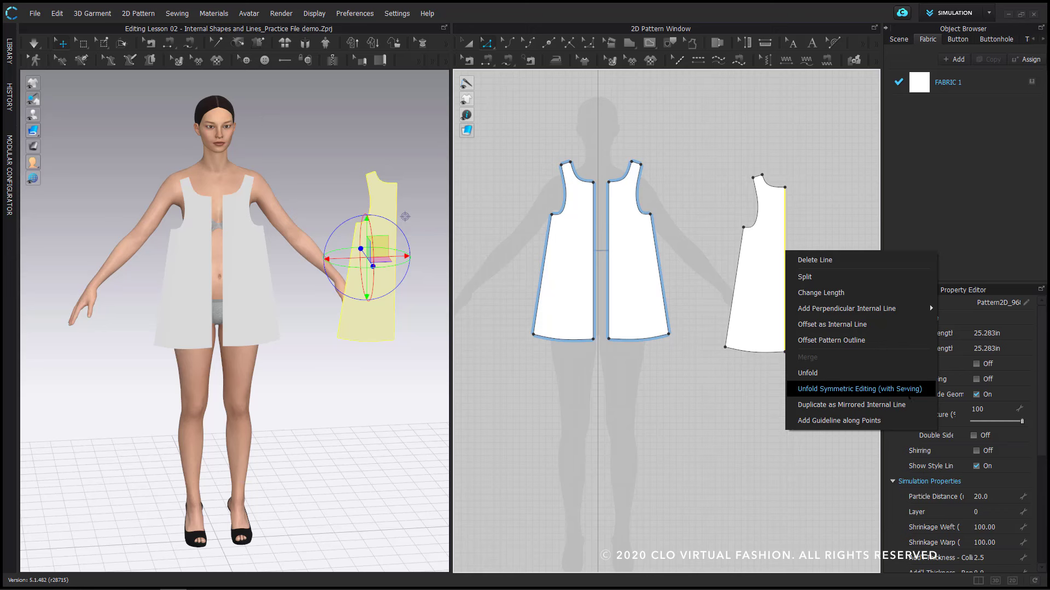
left_click(907, 389)
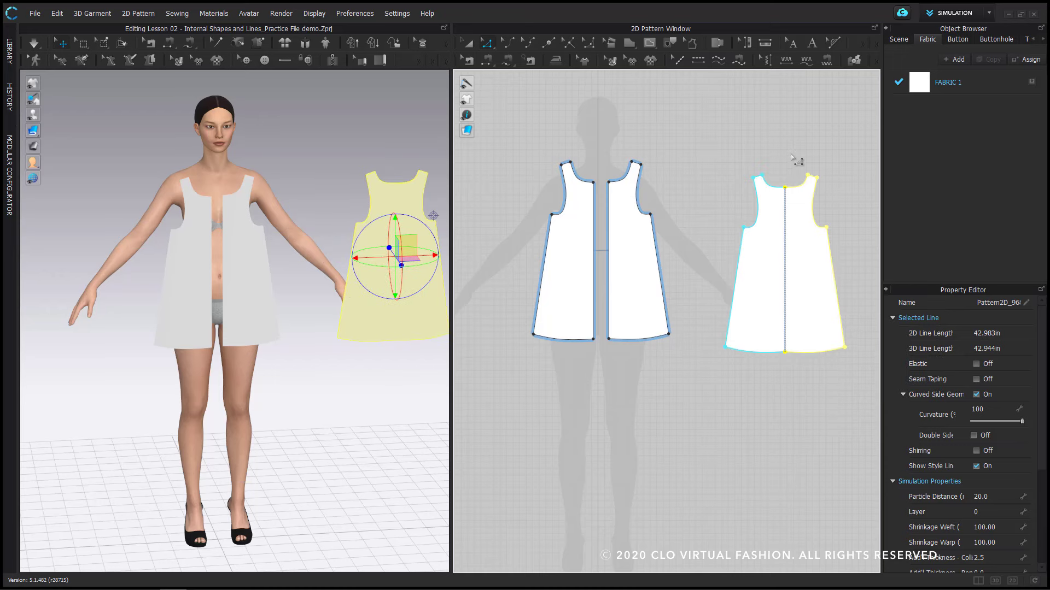
left_click(792, 157)
- Try moving the outer hem corner of the unfolded bodice slightly outward
middle_click_drag(820, 214, 792, 198)
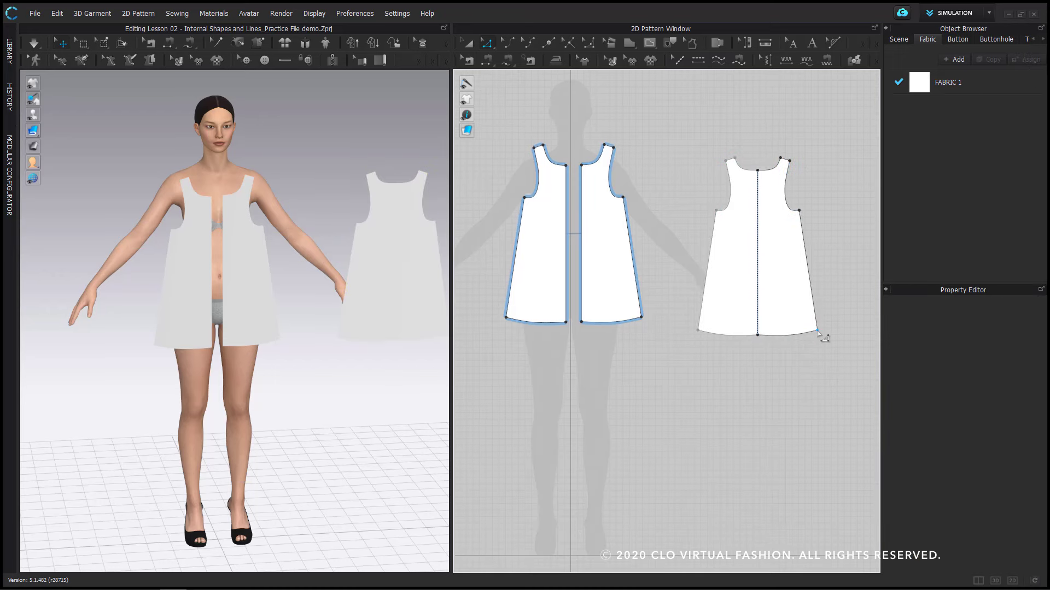
left_click_drag(818, 332, 822, 330)
left_click(838, 287)
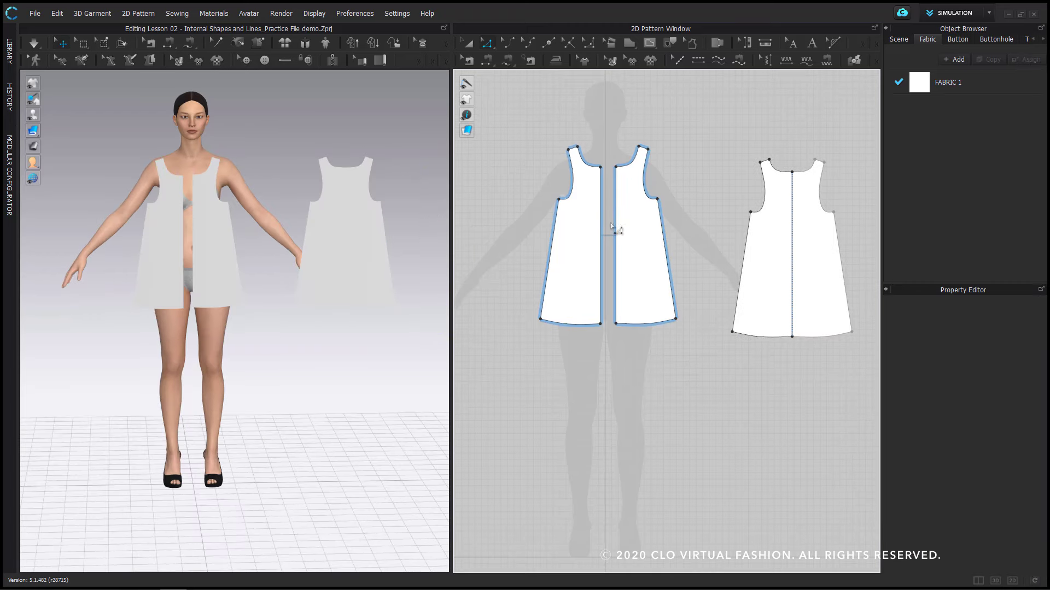
- Select the linked half bodice on the silhouette and start the Internal Polygon/Line tool
scroll(663, 234, "up", 3)
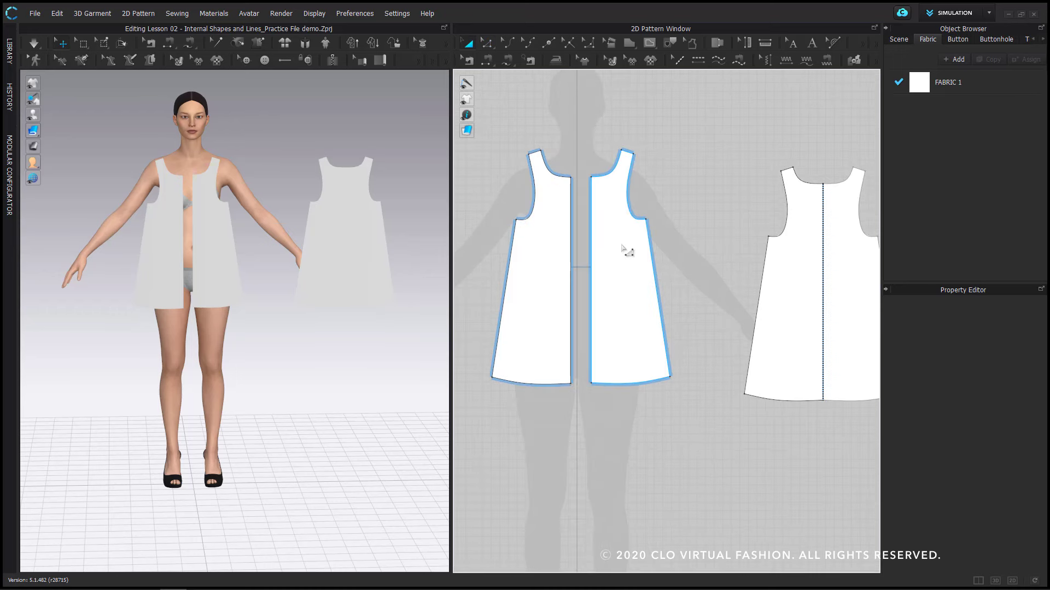
key("a")
left_click(627, 243)
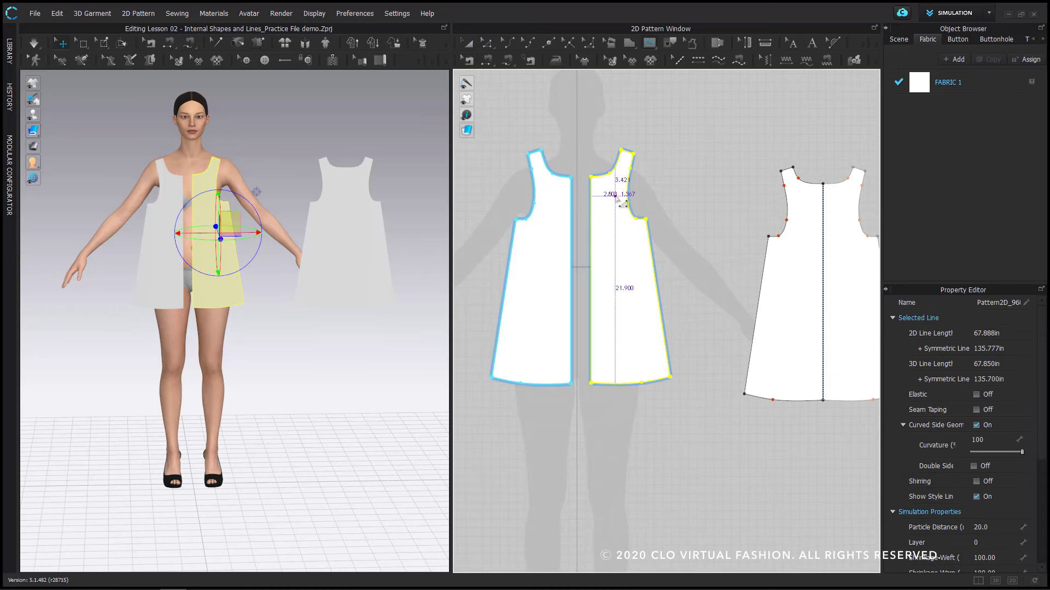
left_click(651, 44)
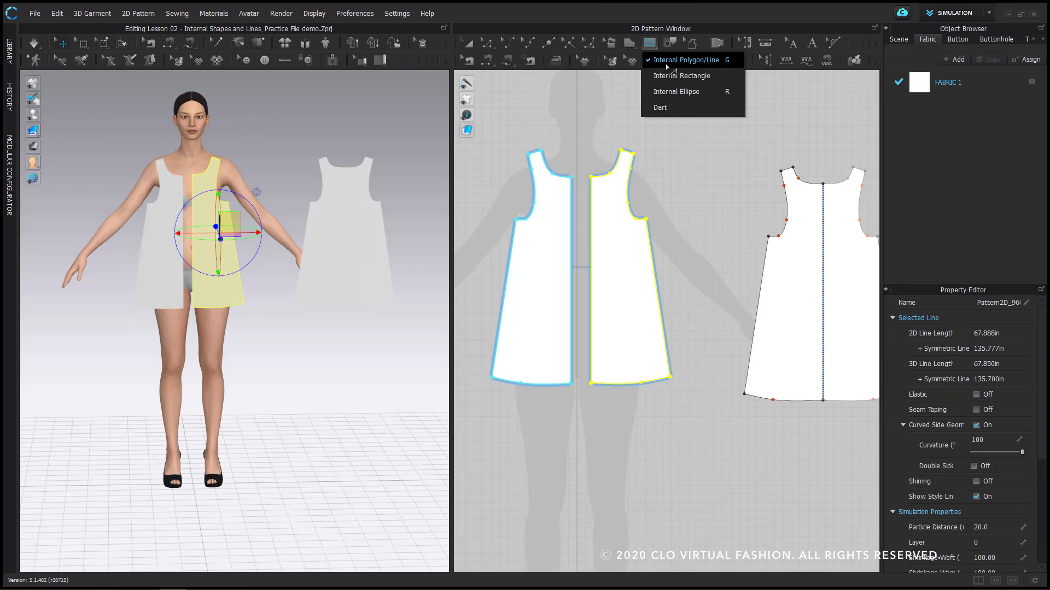
left_click(667, 62)
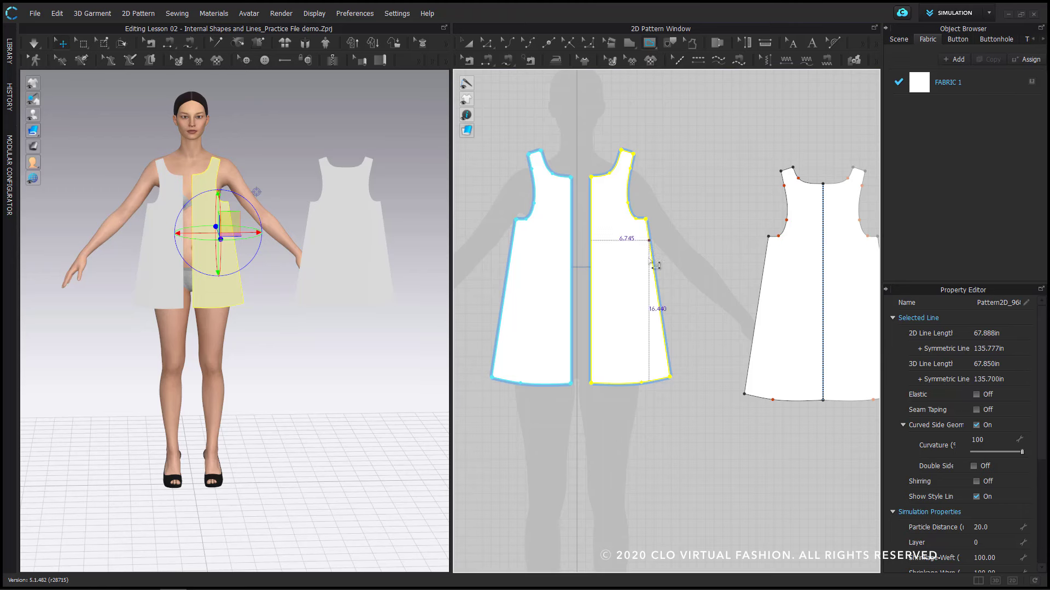
left_click(591, 237)
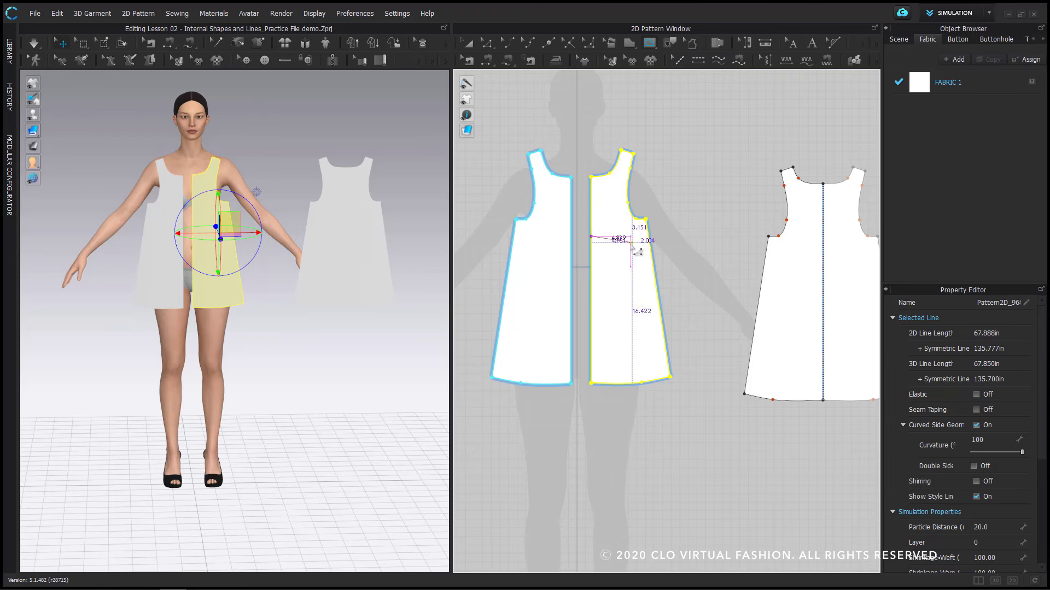
left_click(619, 240, "ctrl")
left_click(621, 288, "ctrl")
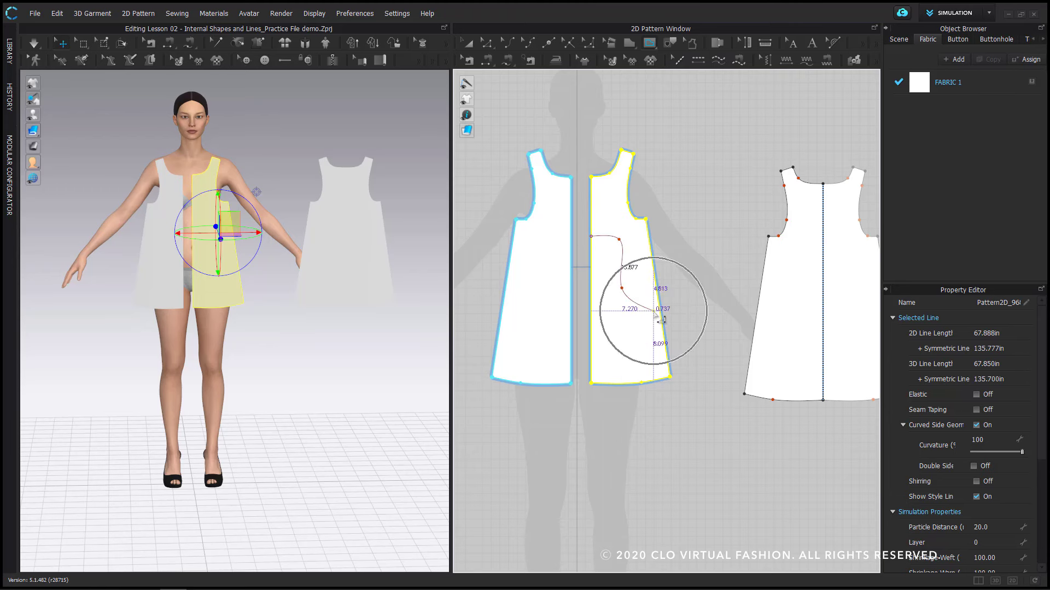
key("Escape")
- Draw a curved internal line about 14.1 in long on the linked half bodice, from the side seam down to the center edge
left_click(651, 253)
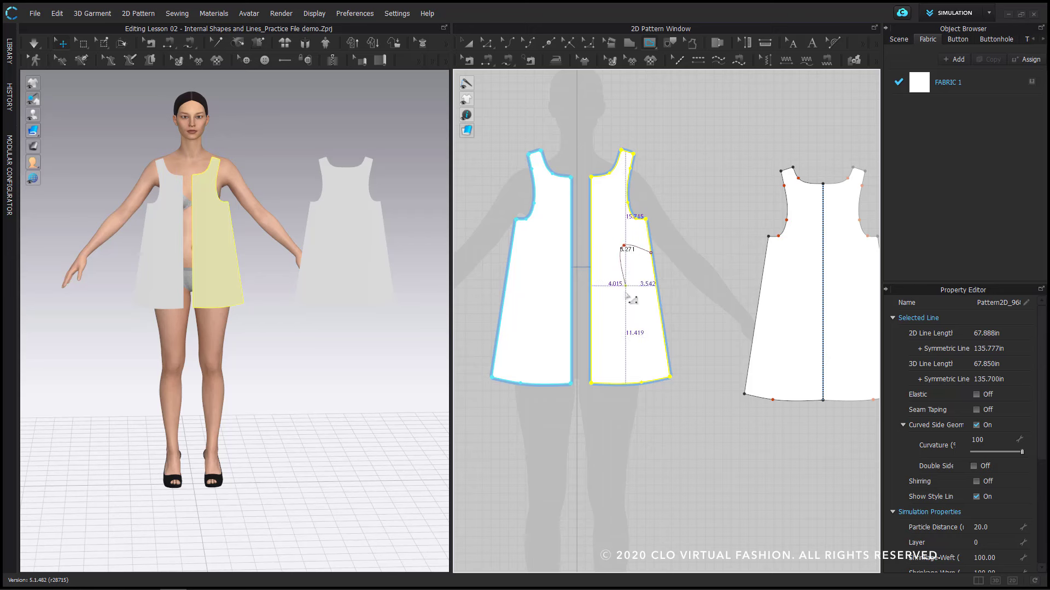
left_click(624, 245, "ctrl")
left_click(625, 293, "ctrl")
left_click(609, 303, "ctrl")
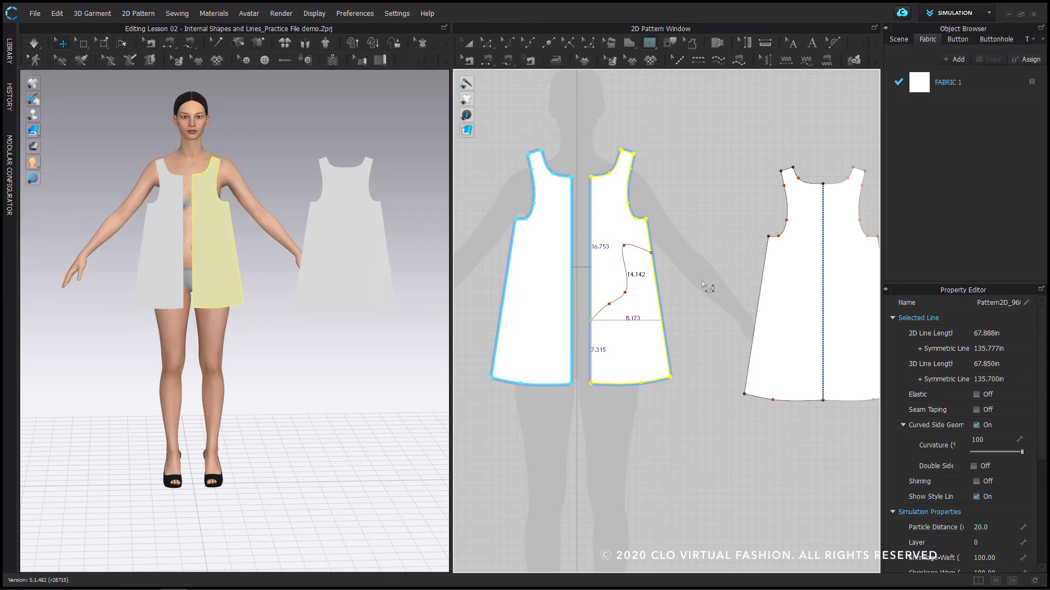
left_click(592, 320)
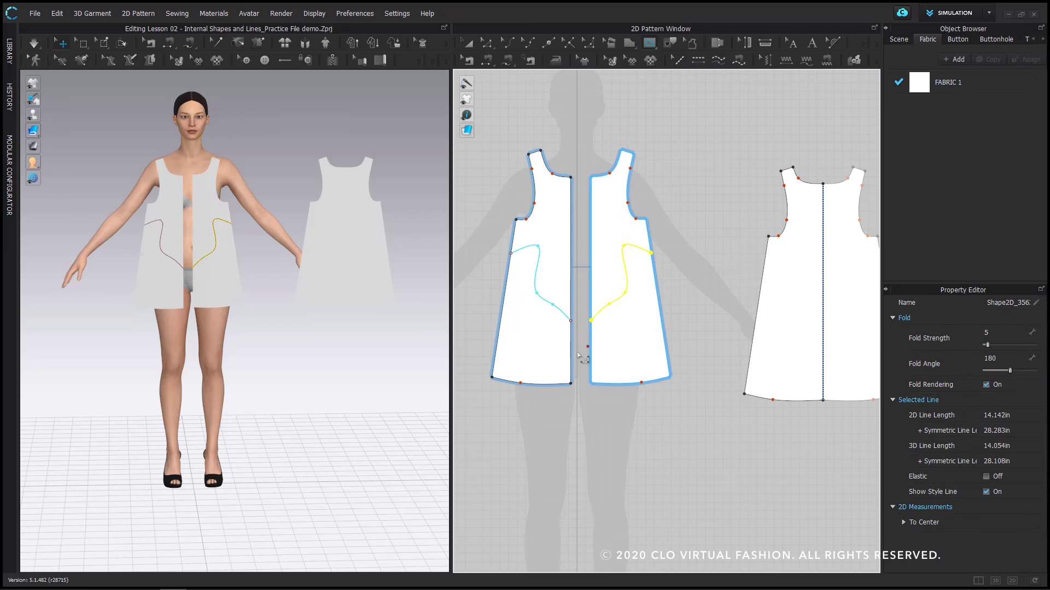
- Try drawing a short internal line about 3.1 in long across the unfolded bodice's center fold near the hem, and undo it
left_click(613, 340)
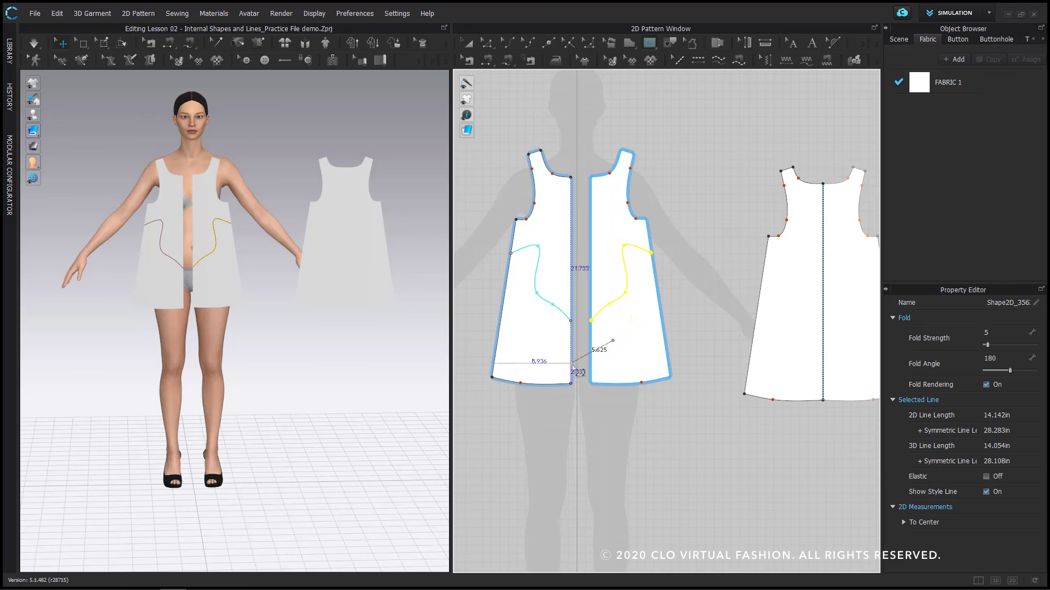
key("Escape")
left_click(809, 336)
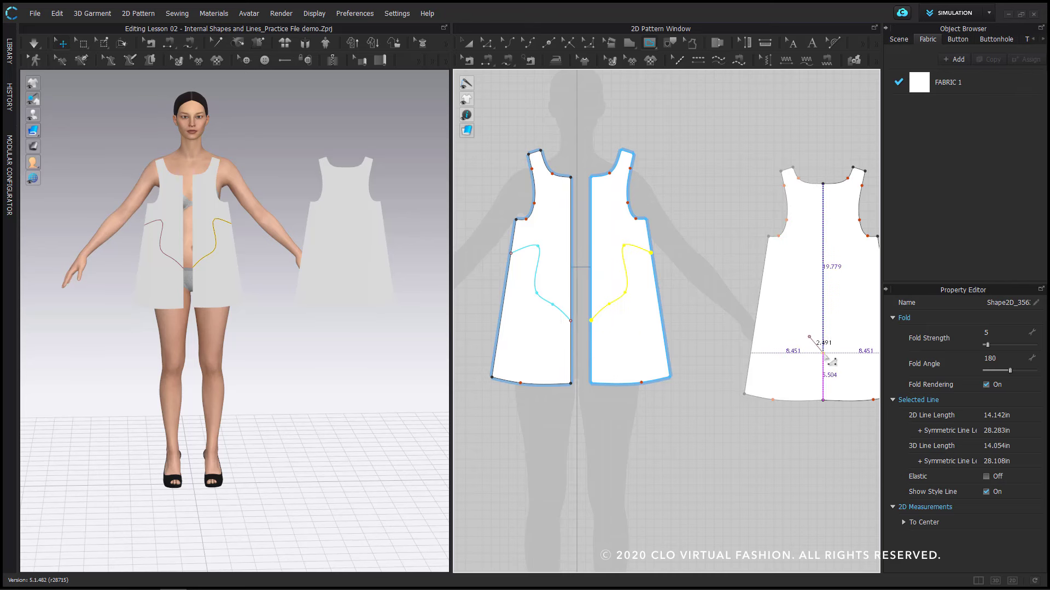
double_click(827, 356)
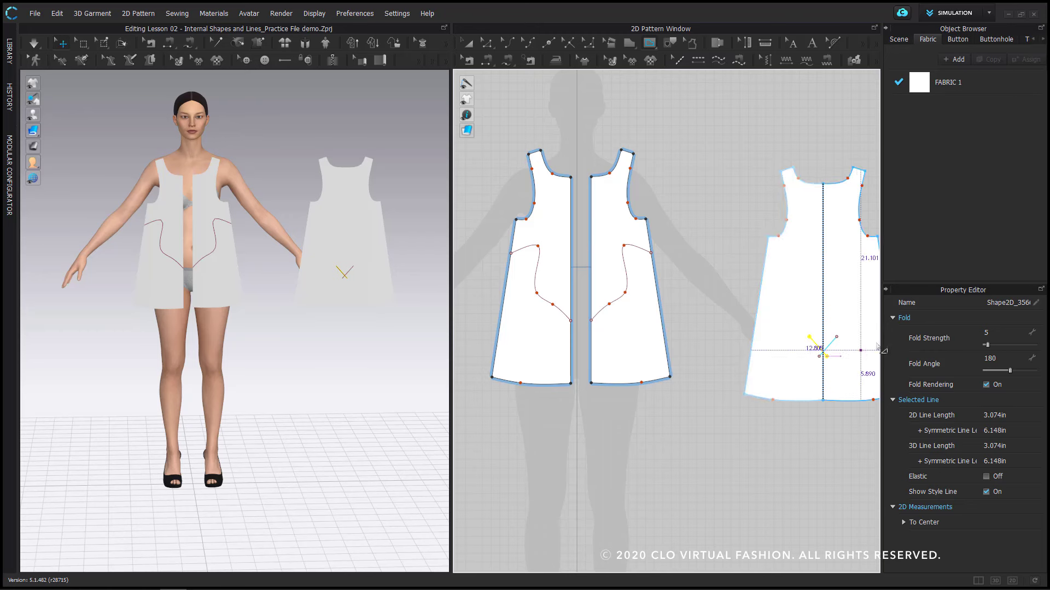
key("ctrl+z")
- Try drawing a diagonal internal line about 9.9 in long from the unfolded bodice's side seam to its center fold, and undo it
scroll(774, 335, "up", 3)
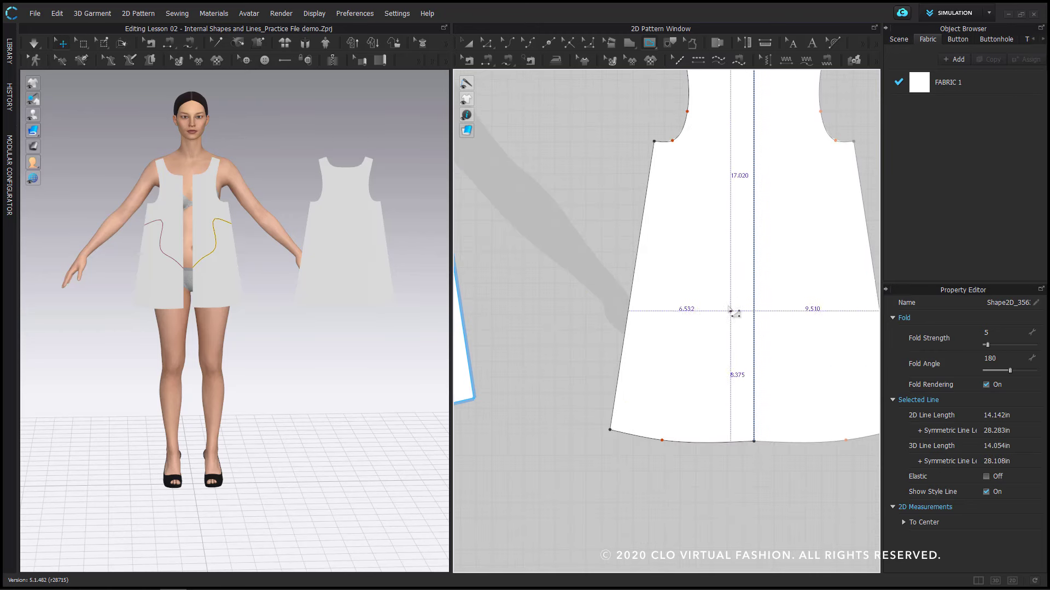
left_click(640, 235)
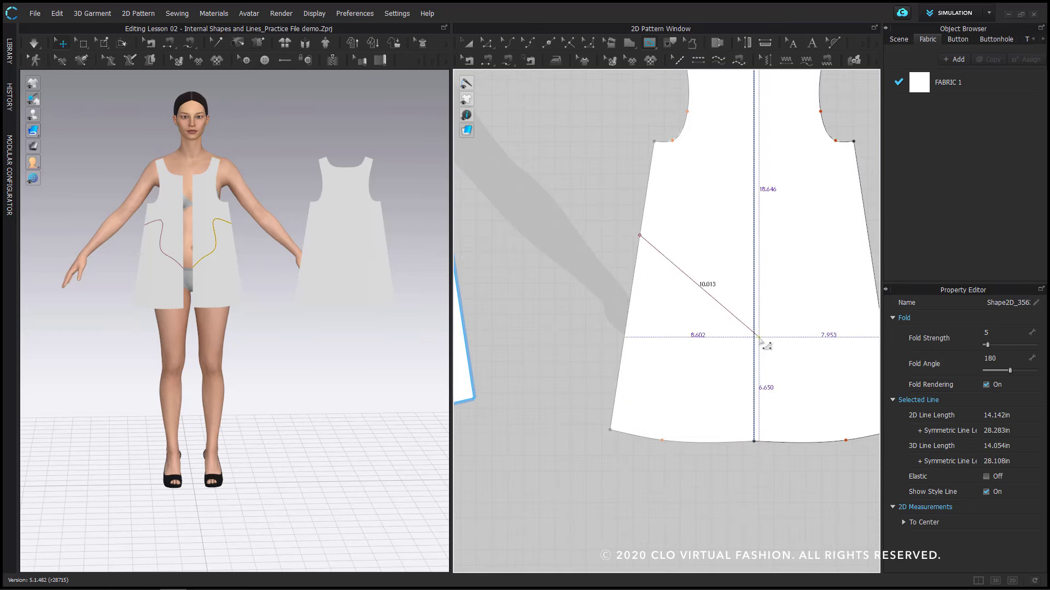
double_click(754, 335)
scroll(761, 355, "up", 5)
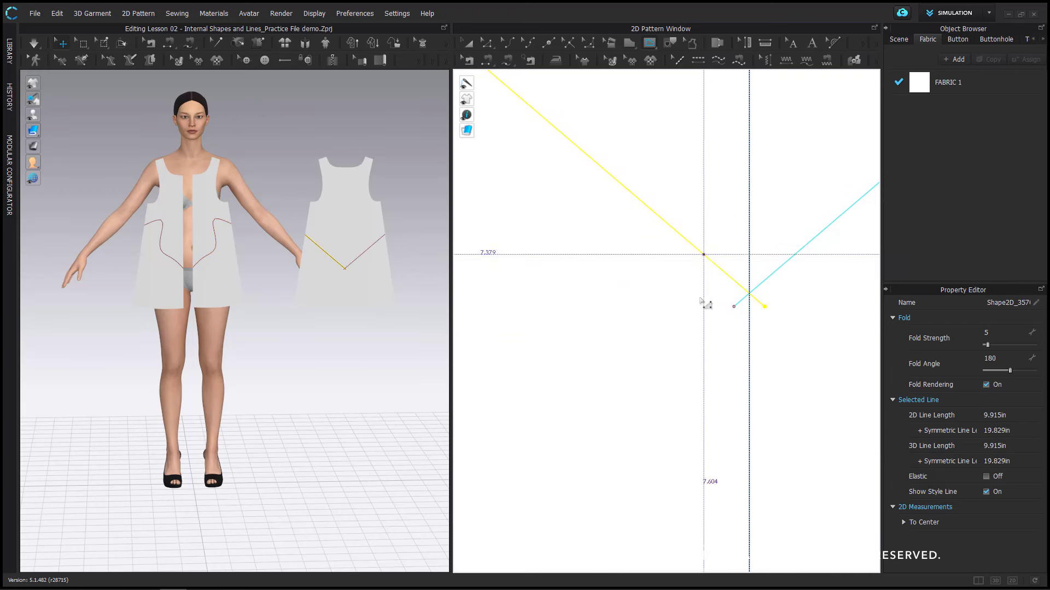
scroll(740, 334, "down", 5)
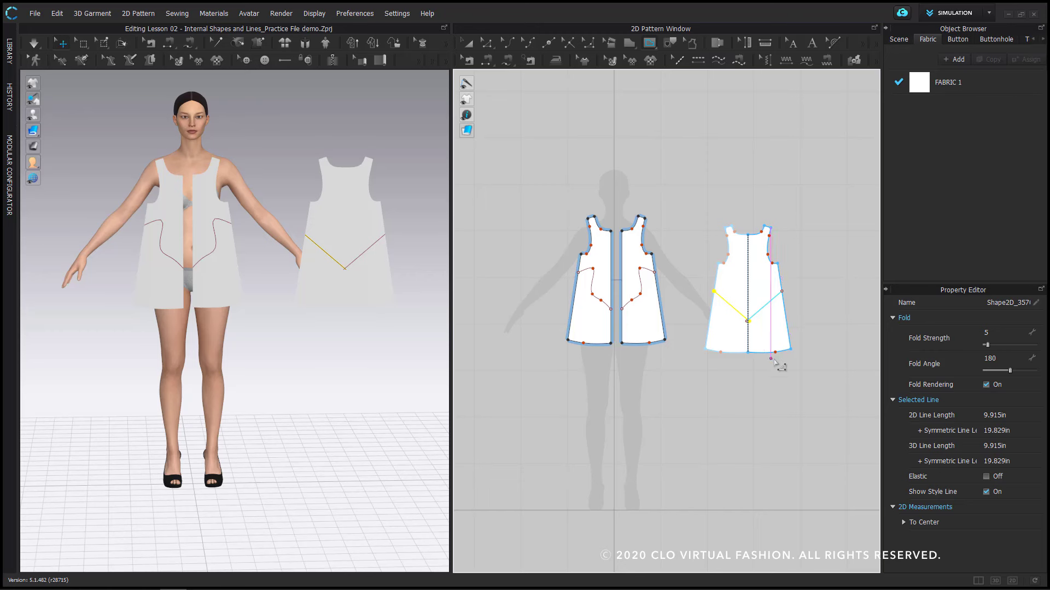
key("ctrl+z")
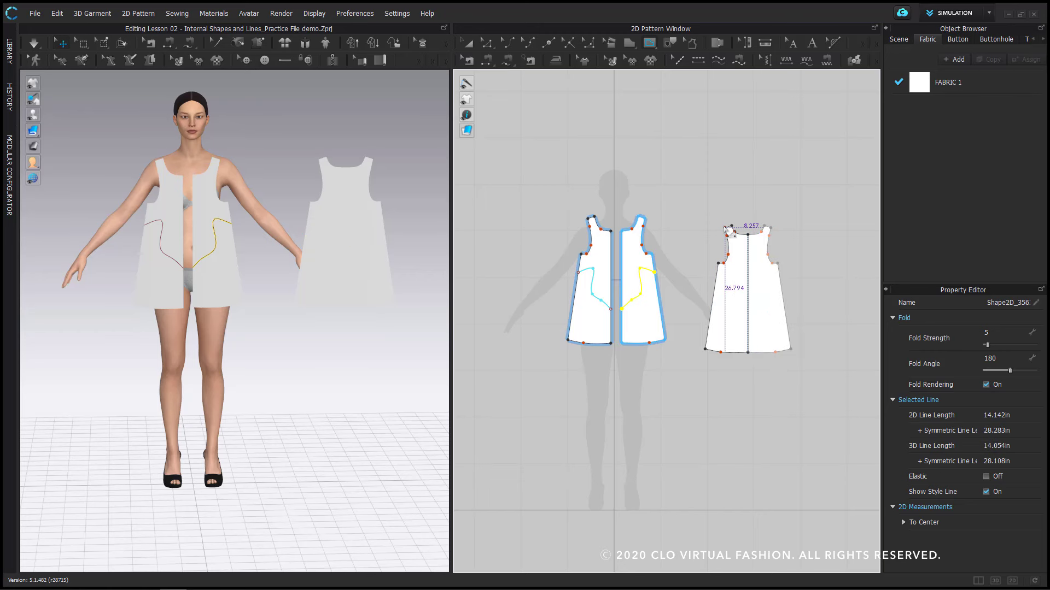
scroll(711, 236, "up", 3)
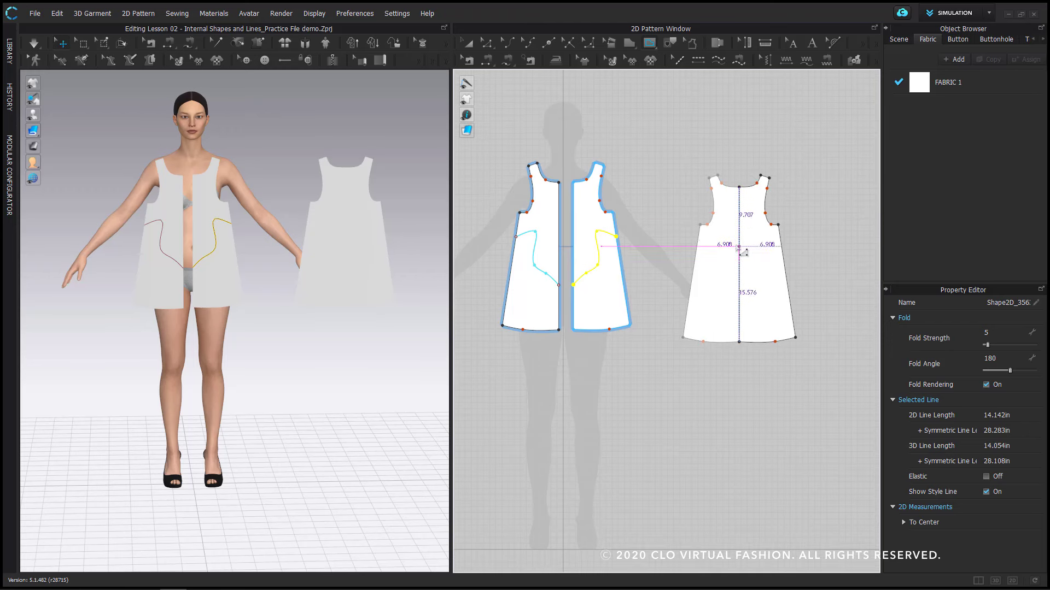
left_click(468, 43)
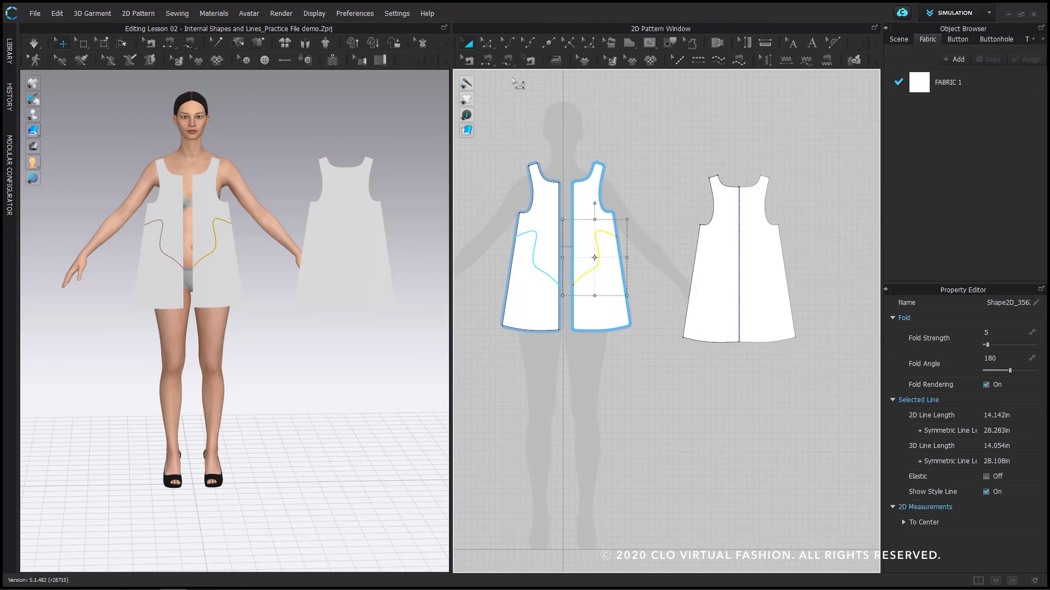
left_click(719, 273)
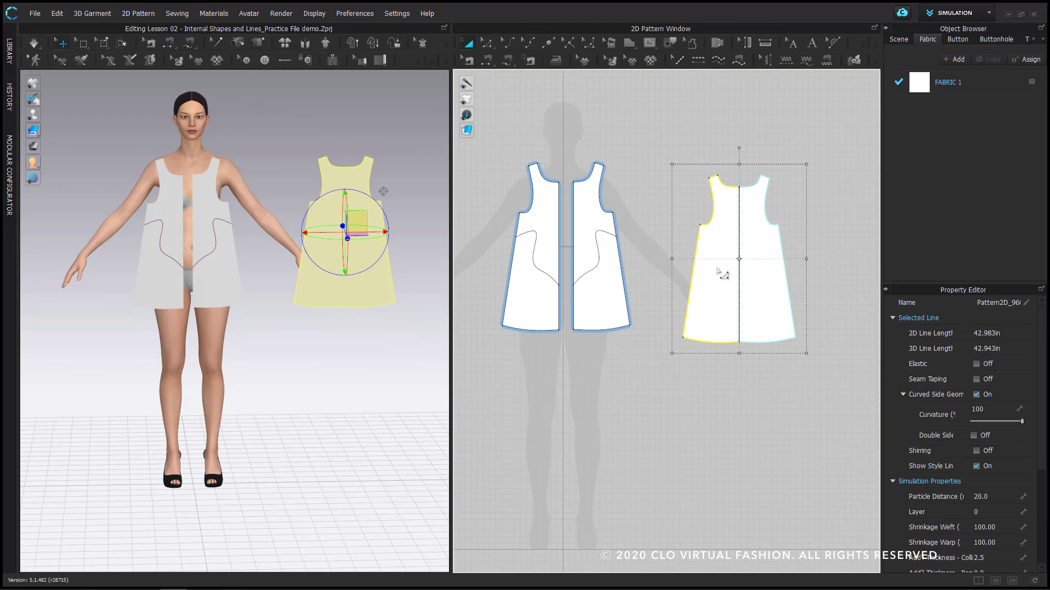
scroll(738, 269, "up", 3)
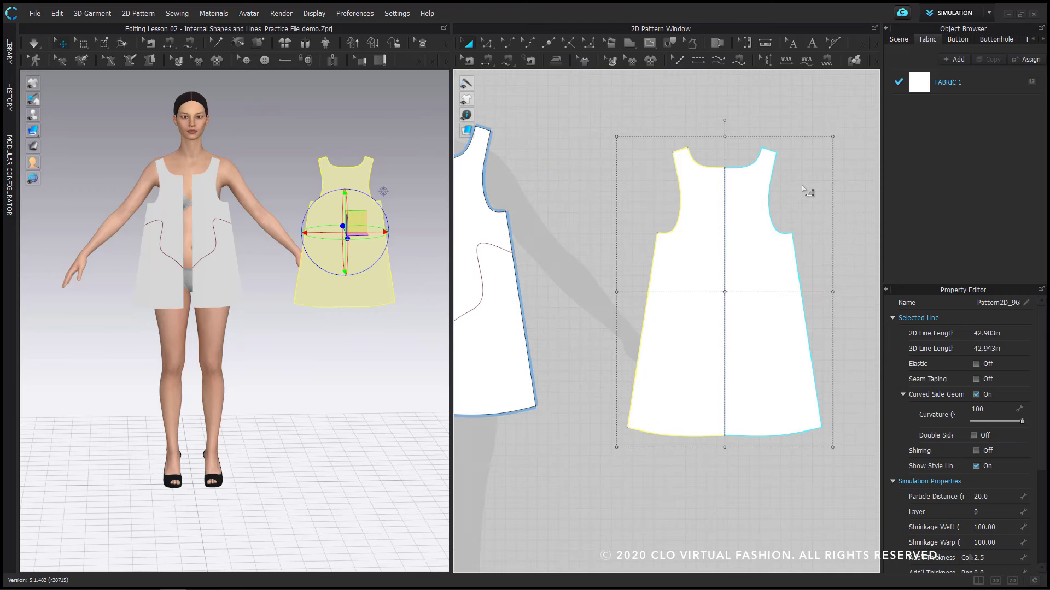
key("Escape")
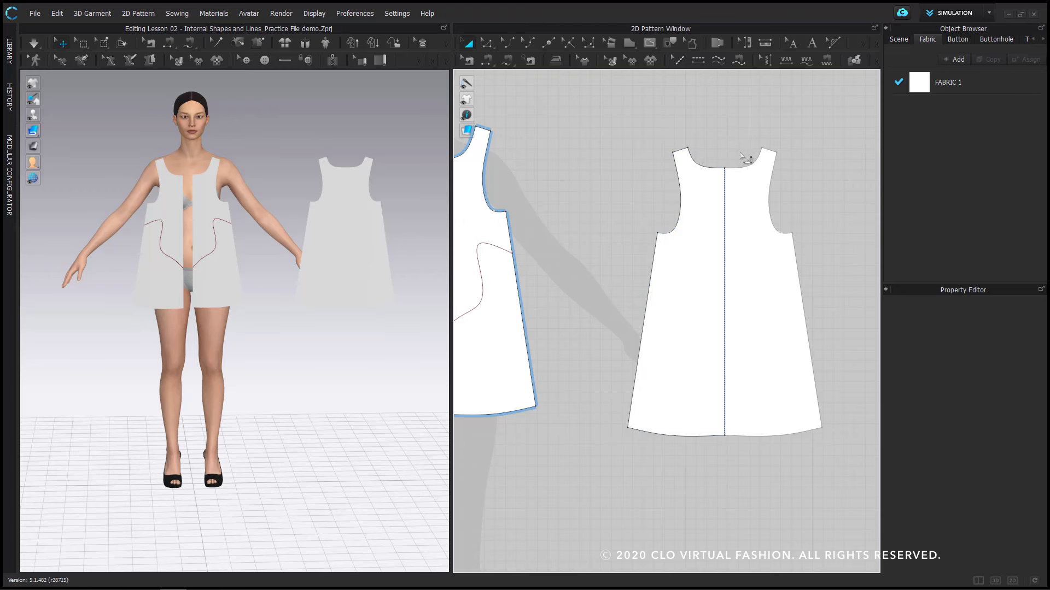
scroll(744, 154, "down", 3)
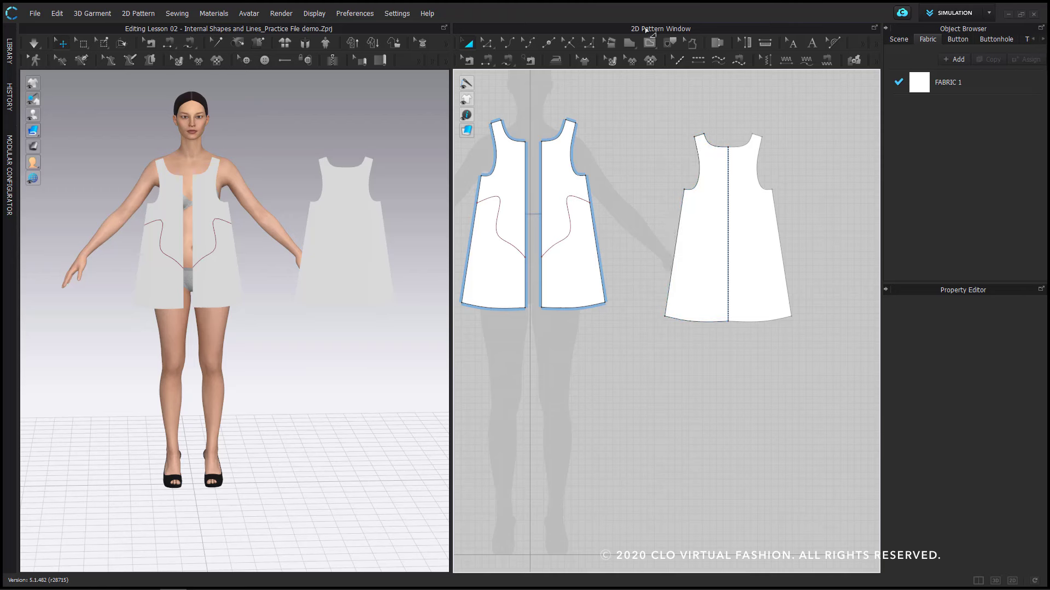
- Draw a straight internal line about 25.3 in long over the unfolded bodice's center fold from neckline to hem, and switch to Edit Pattern
mouse_move(649, 43)
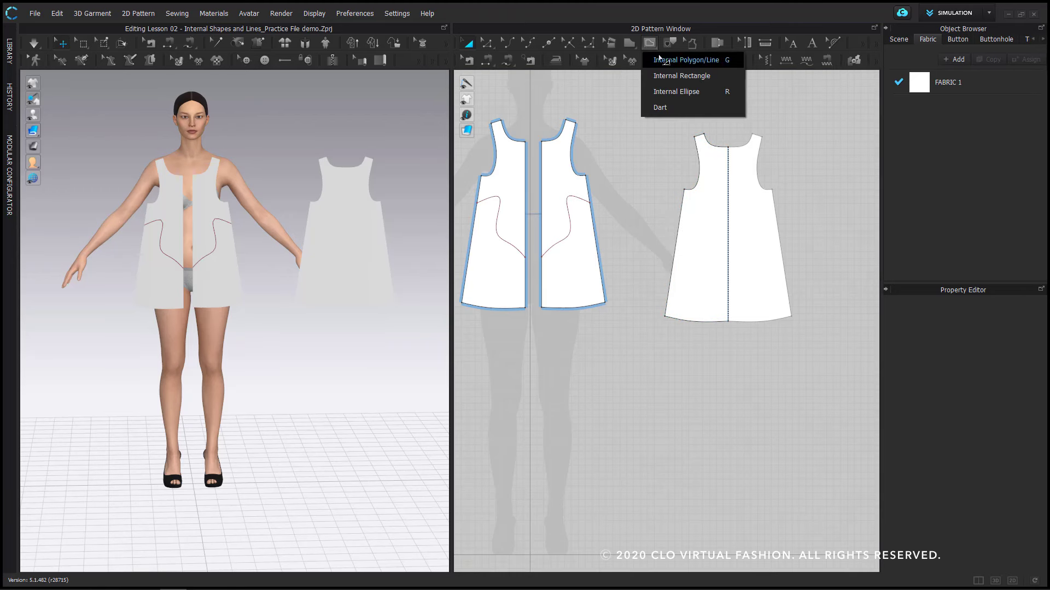
left_click(659, 59)
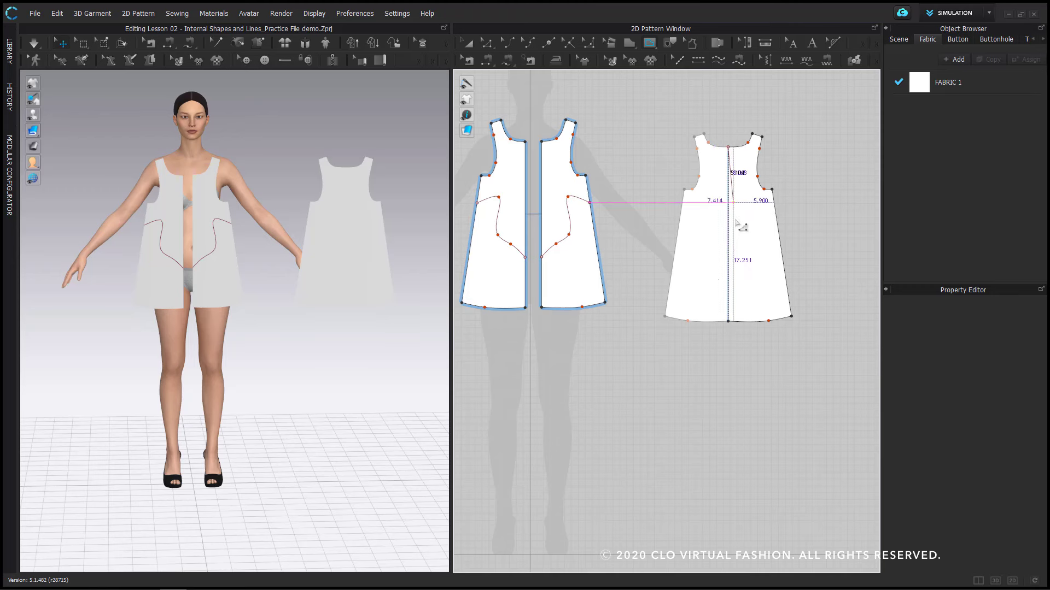
double_click(727, 321)
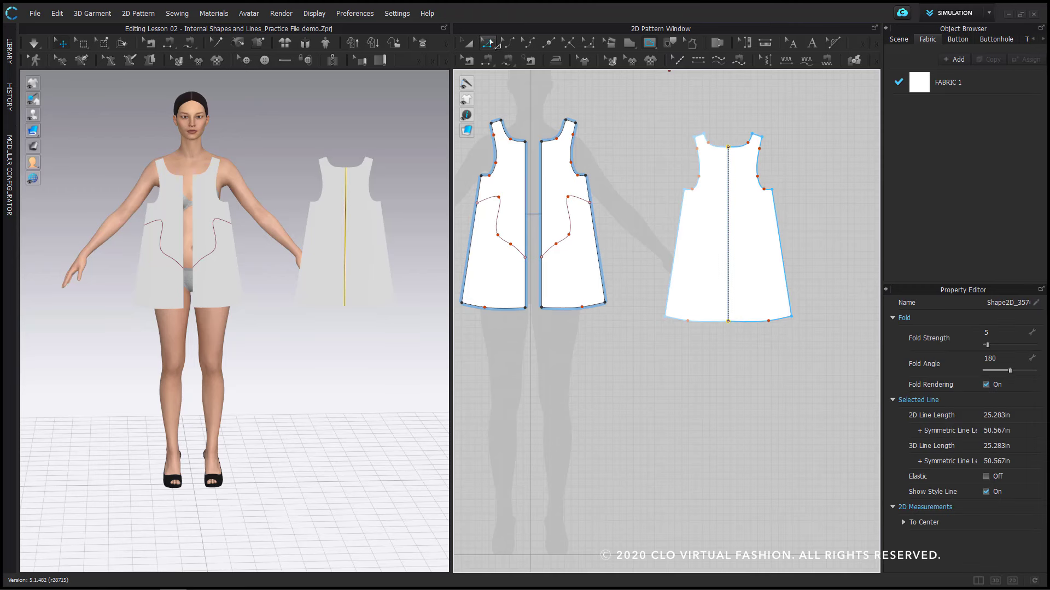
left_click(491, 44)
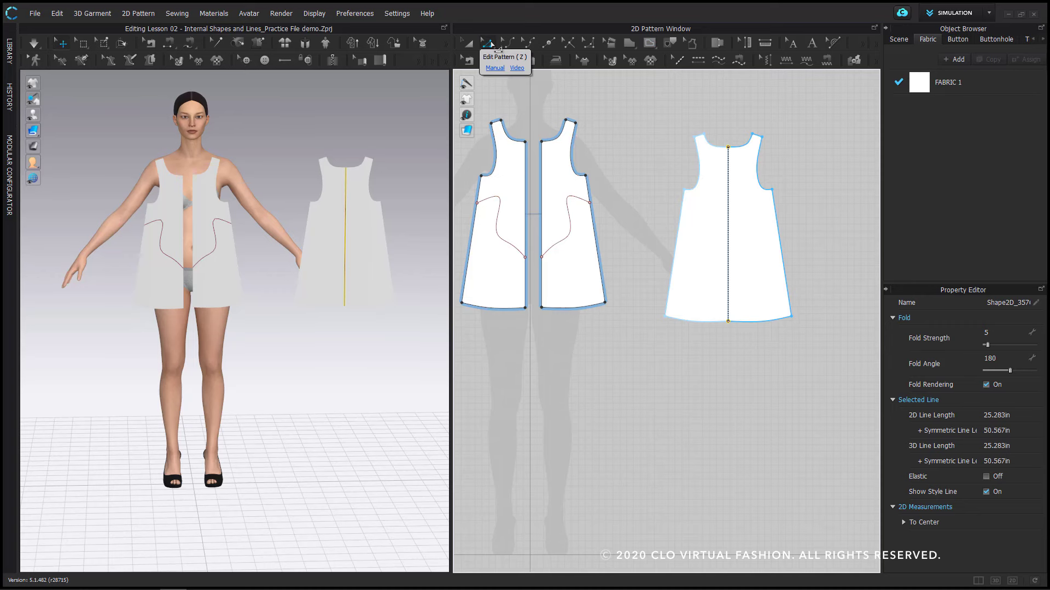
- Cut the unfolded bodice along its center line and move one half slightly away from the other
right_click(728, 217)
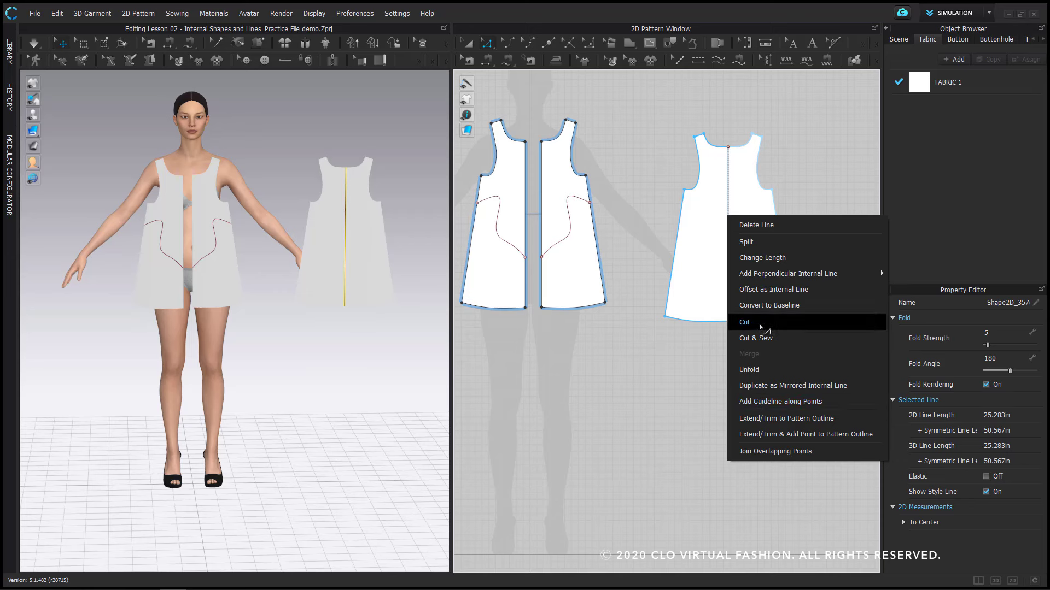
left_click(759, 324)
key("a")
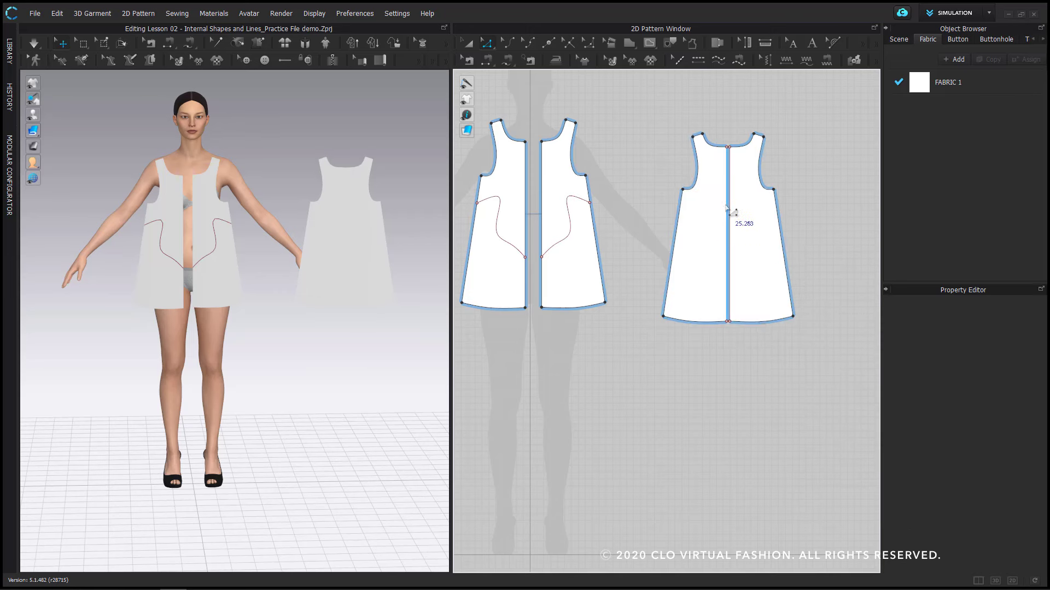
left_click_drag(752, 208, 765, 208)
left_click(806, 163)
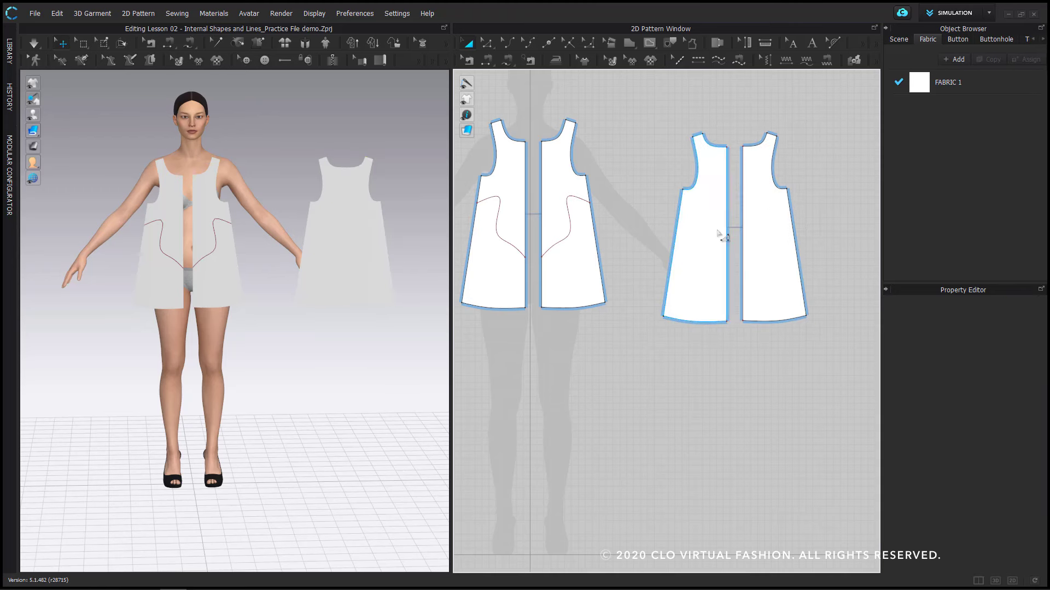
- Raise the outer hem corner of the linked cut bodice halves slightly with Edit Pattern
key("z")
mouse_move(663, 317)
left_mouse_down()
mouse_move(660, 339)
mouse_move(664, 321)
left_mouse_up()
left_click(695, 339)
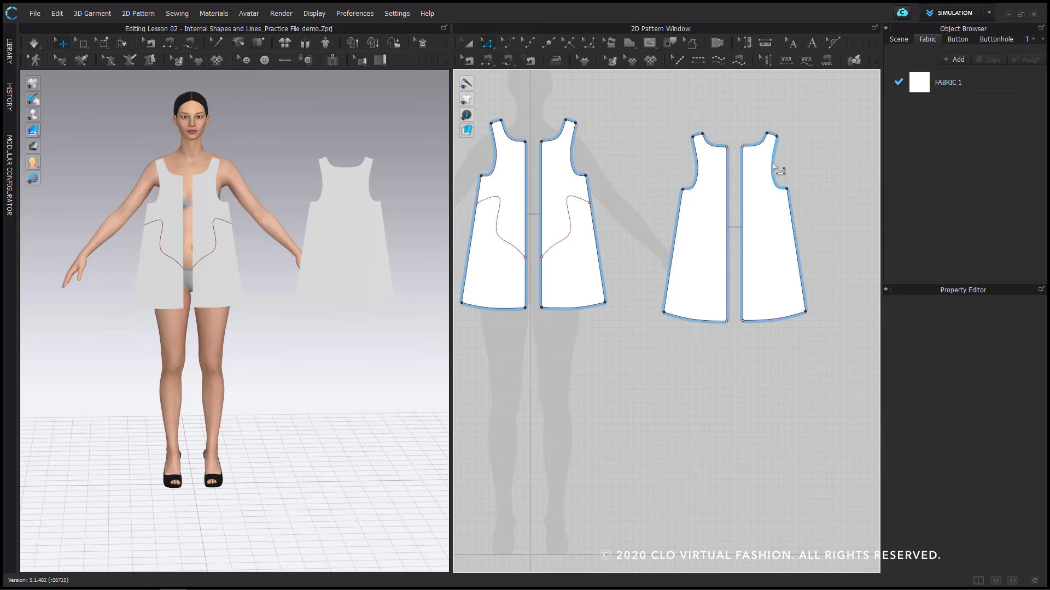
- Select the leftover internal line Shape2D_3576036_1 on the center edge of the cut bodice and delete it
scroll(807, 216, "up", 2)
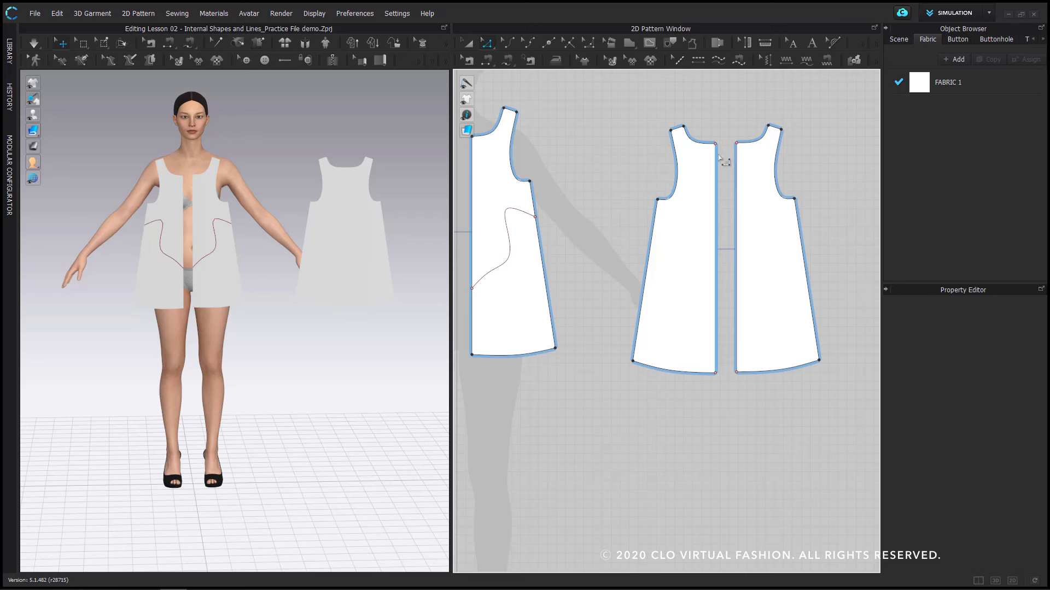
left_click(715, 153)
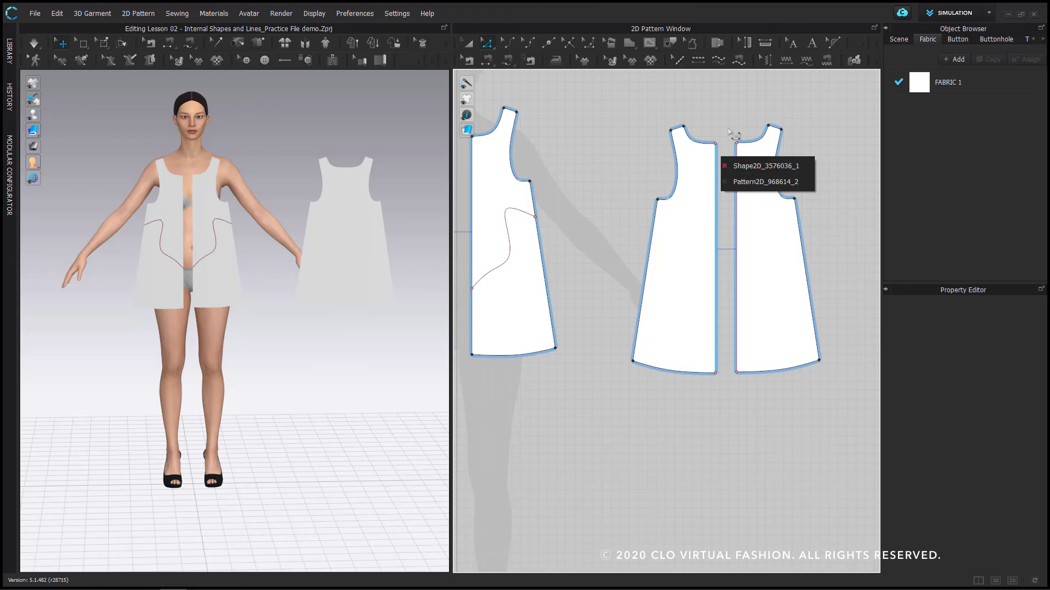
left_click(728, 131)
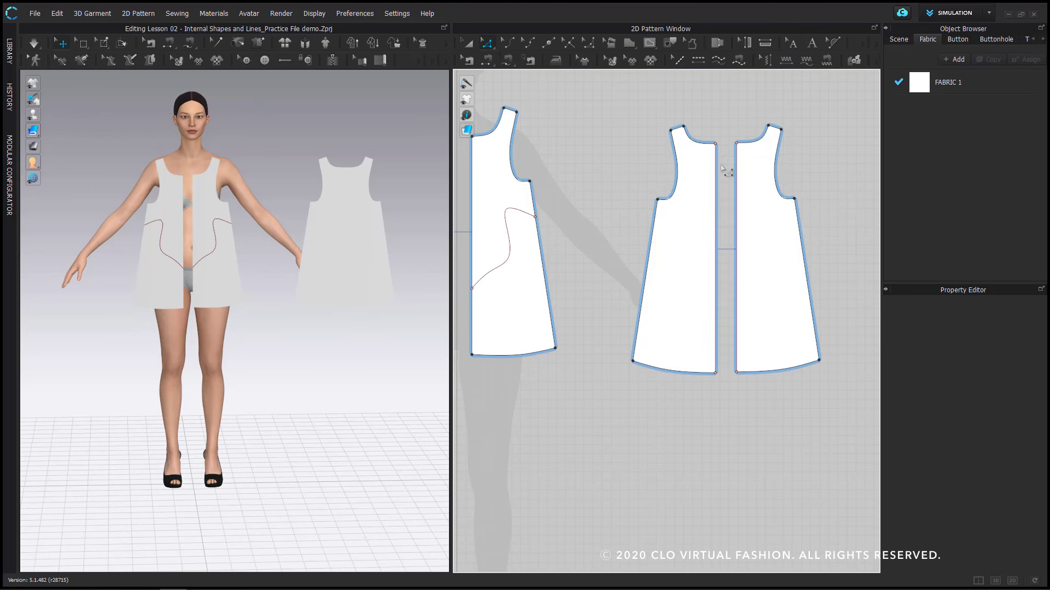
mouse_move(716, 171)
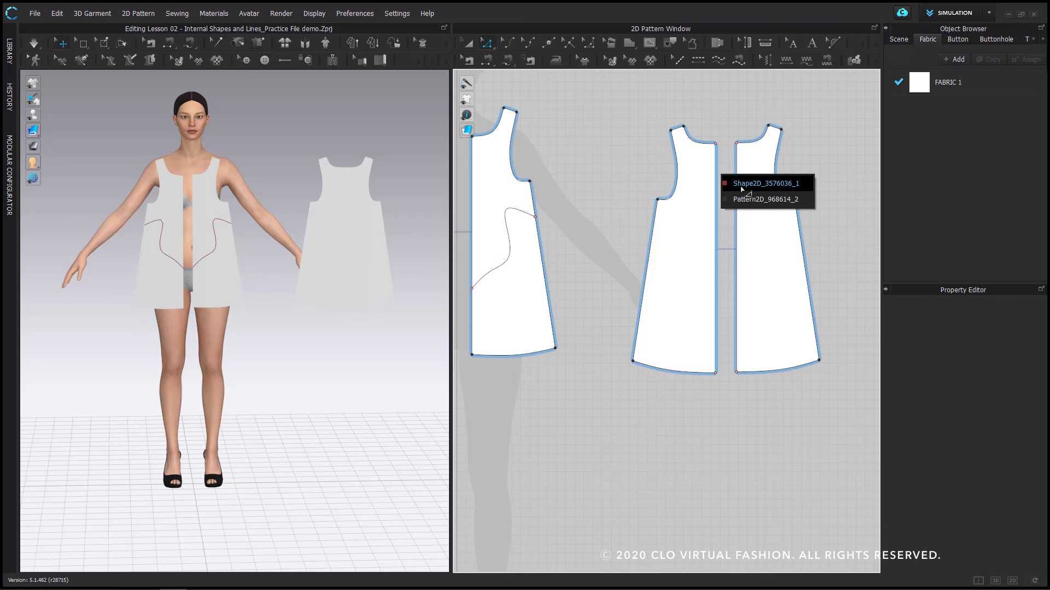
left_click(741, 189)
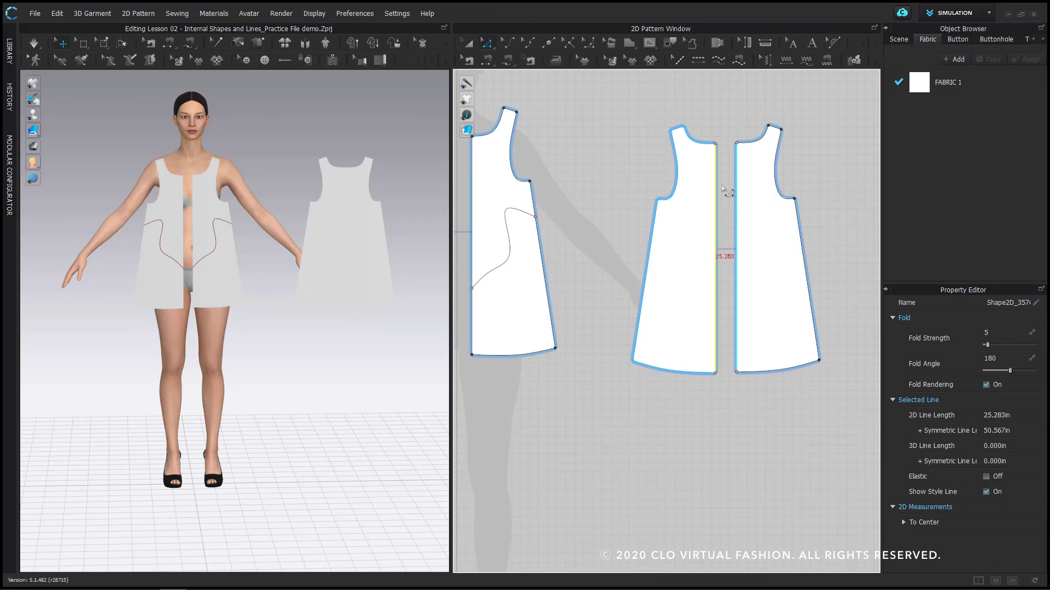
left_click(724, 191)
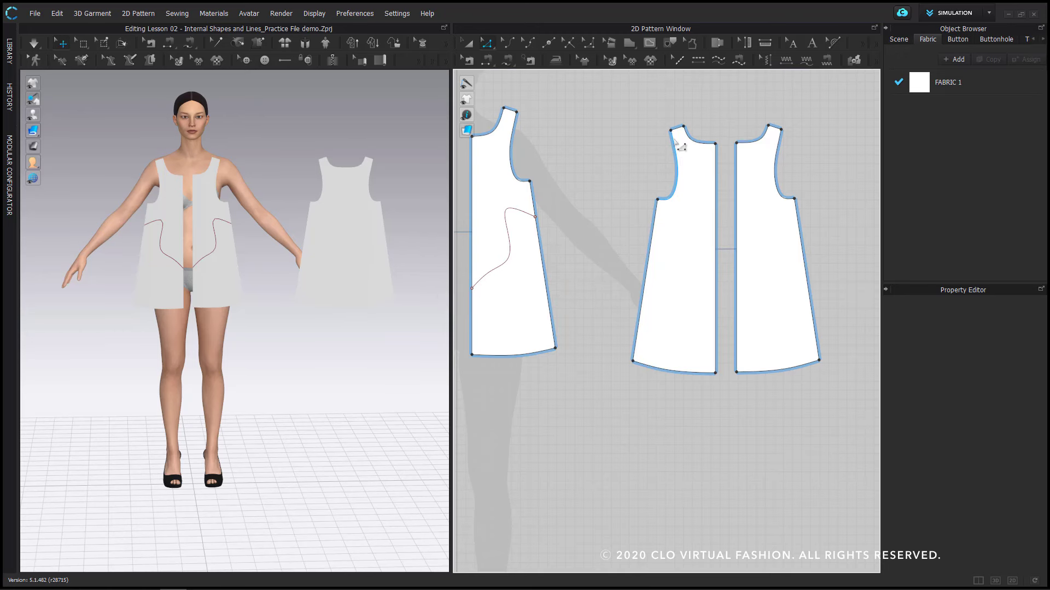
- Merge the two linked front halves carrying the curved internal lines along their center edge
middle_click_drag(677, 141, 725, 145)
scroll(728, 143, "down", 2)
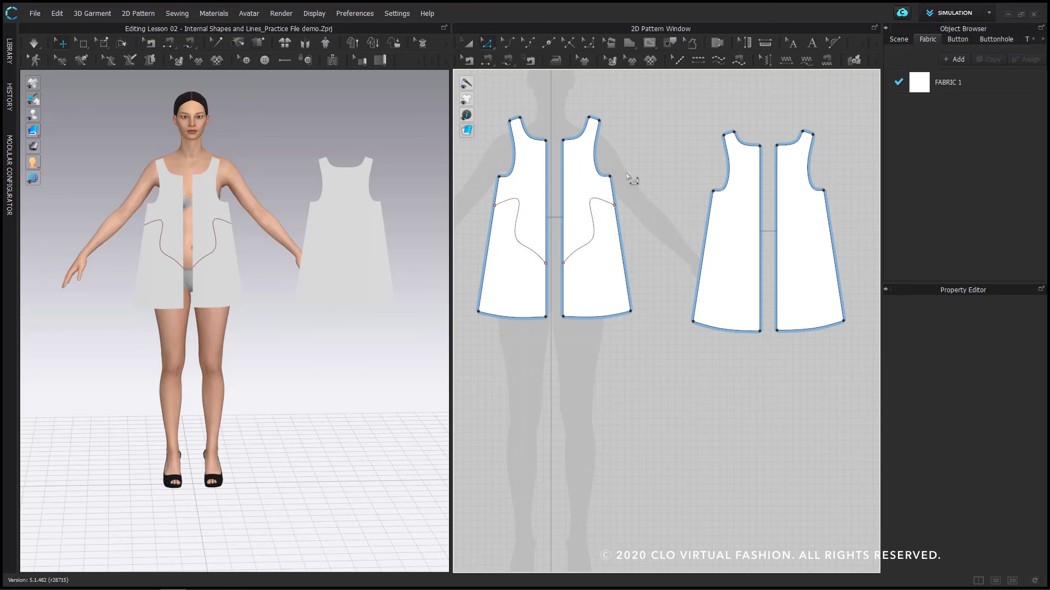
middle_click_drag(628, 178, 638, 196)
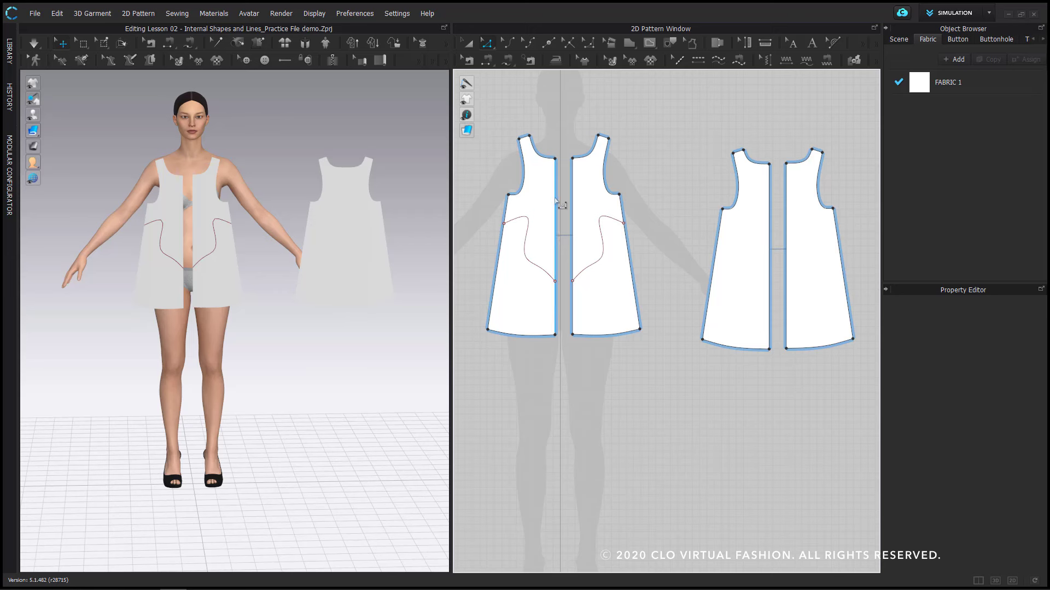
right_click(555, 200)
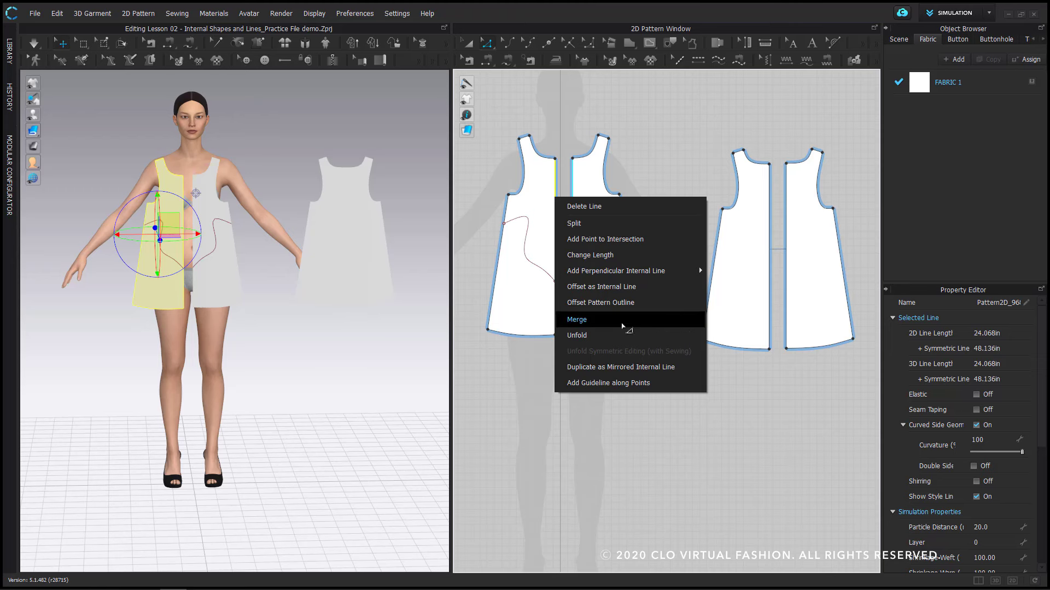
left_click(622, 326)
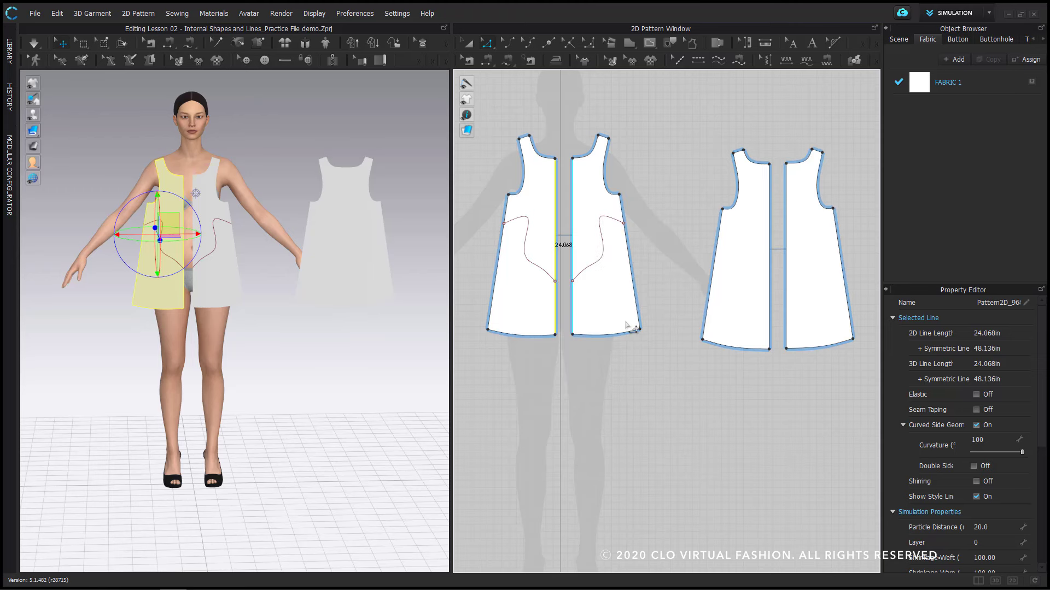
left_click(667, 164)
- Raise the merged front bodice's side hem corner slightly, and try moving the opposite hem corner and undo it
left_click_drag(487, 331, 490, 321)
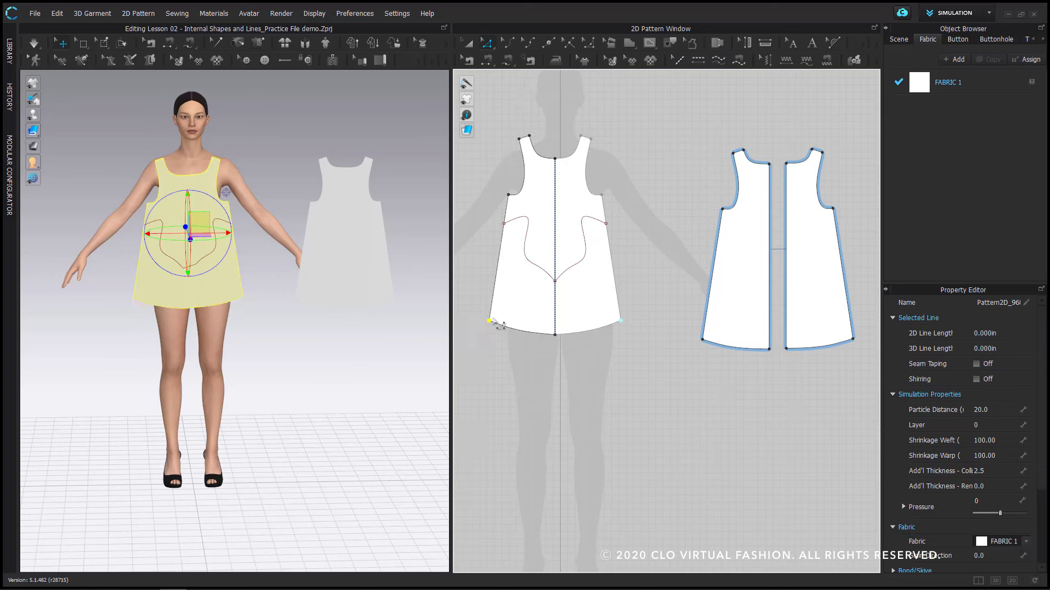
left_click(719, 231)
left_click(670, 179)
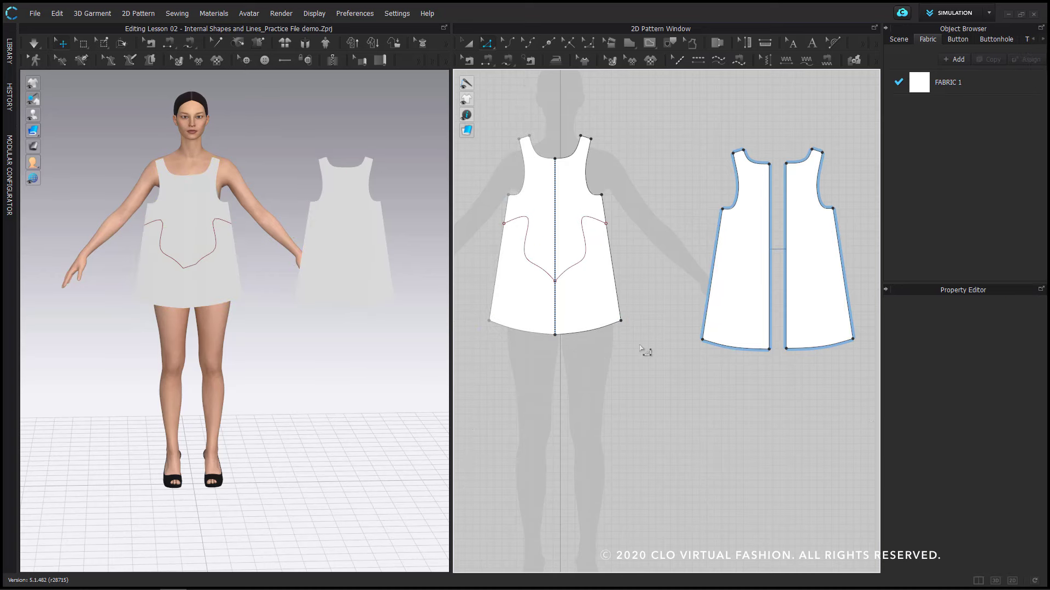
left_click_drag(622, 322, 624, 341)
key("ctrl+z")
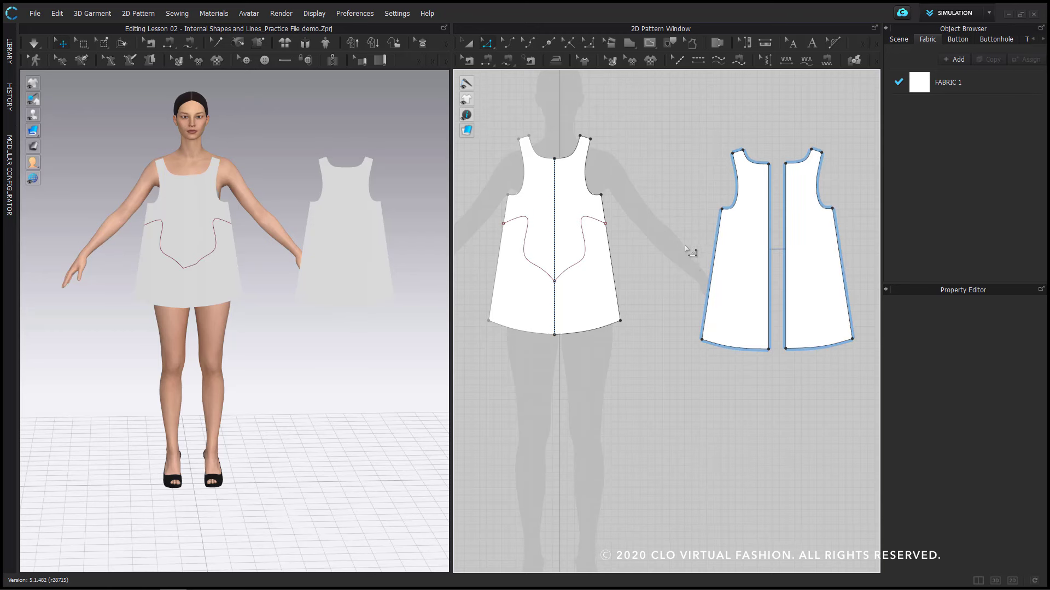
- Remove the linked editing from the two cut bodice halves using Transform Pattern
middle_click_drag(692, 253, 685, 270)
right_click_drag(667, 269, 652, 246)
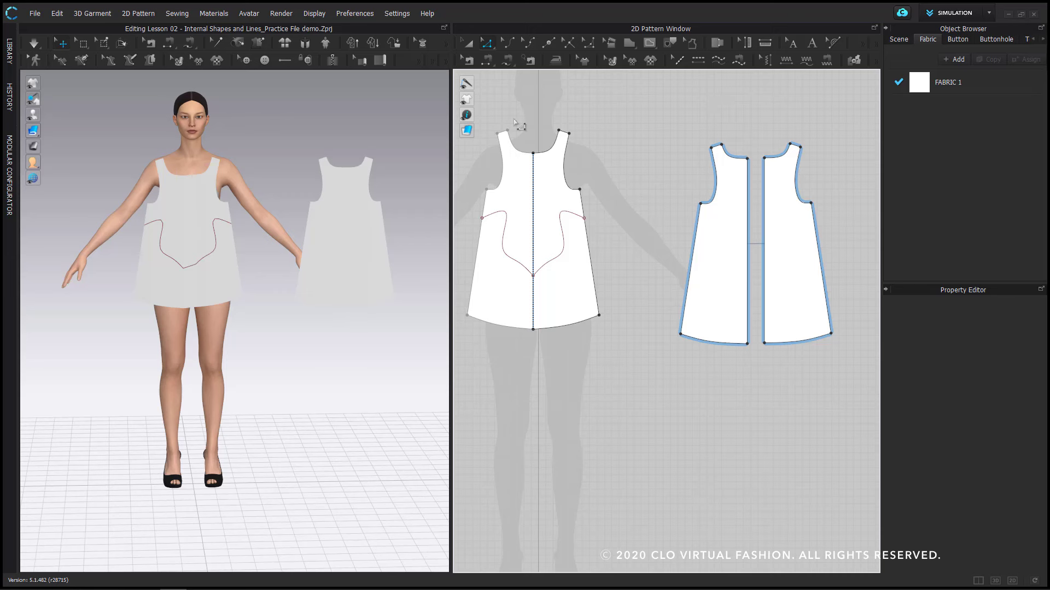
left_click(470, 45)
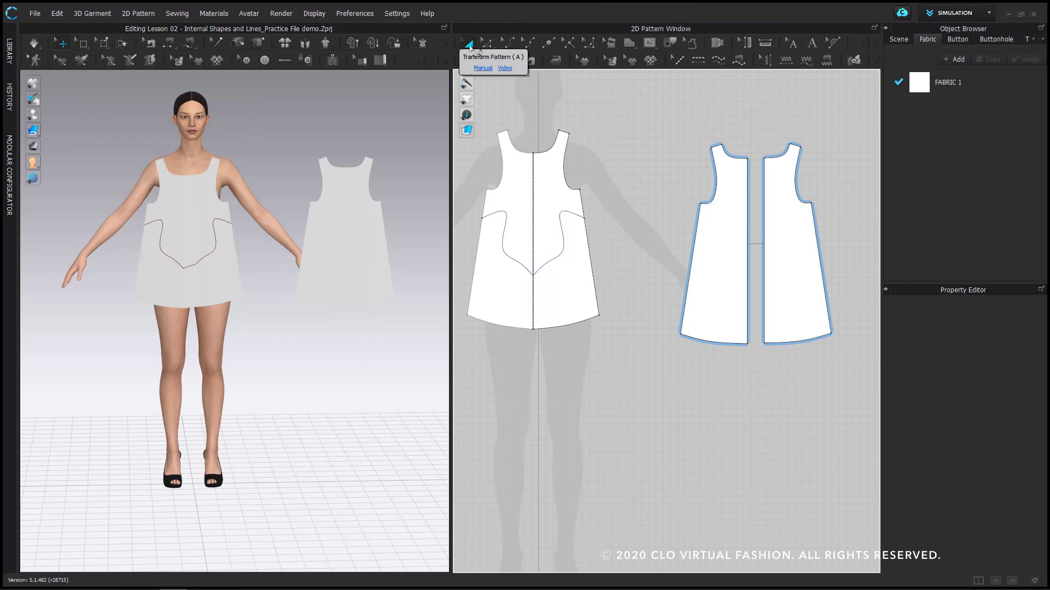
left_click(476, 47)
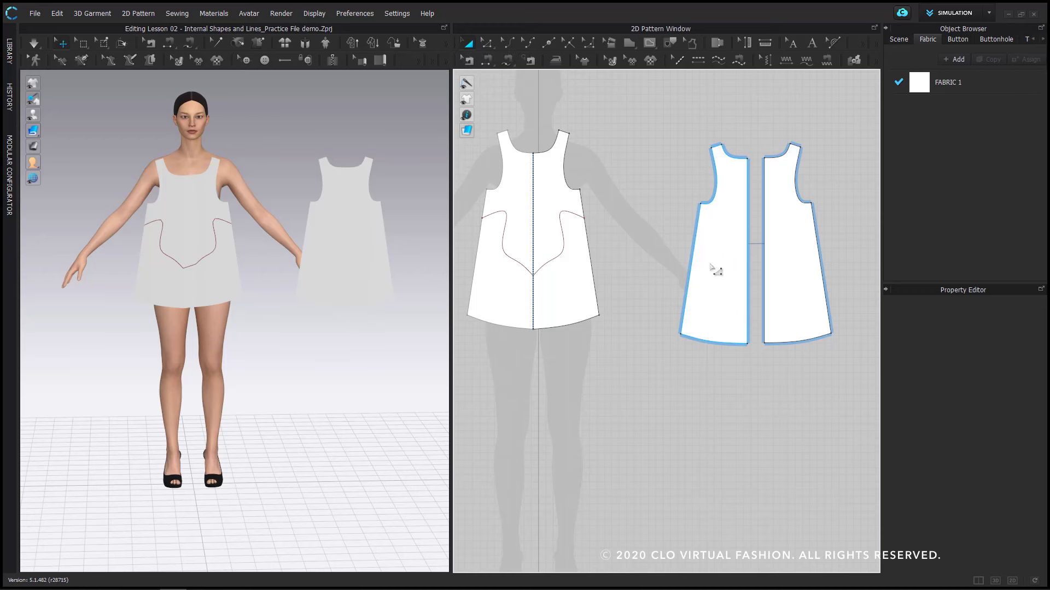
right_click(712, 261)
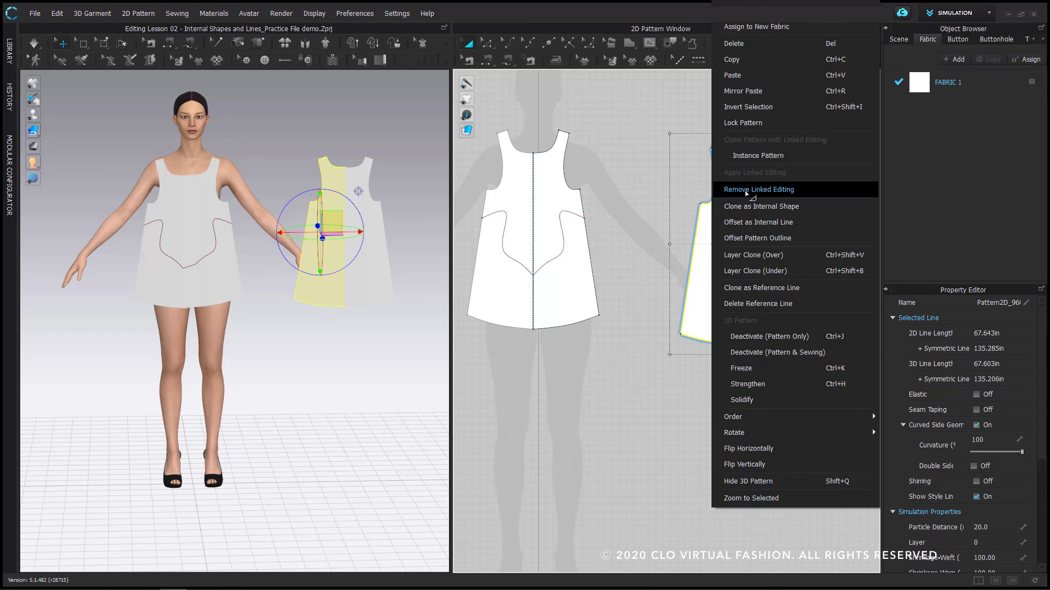
left_click(762, 190)
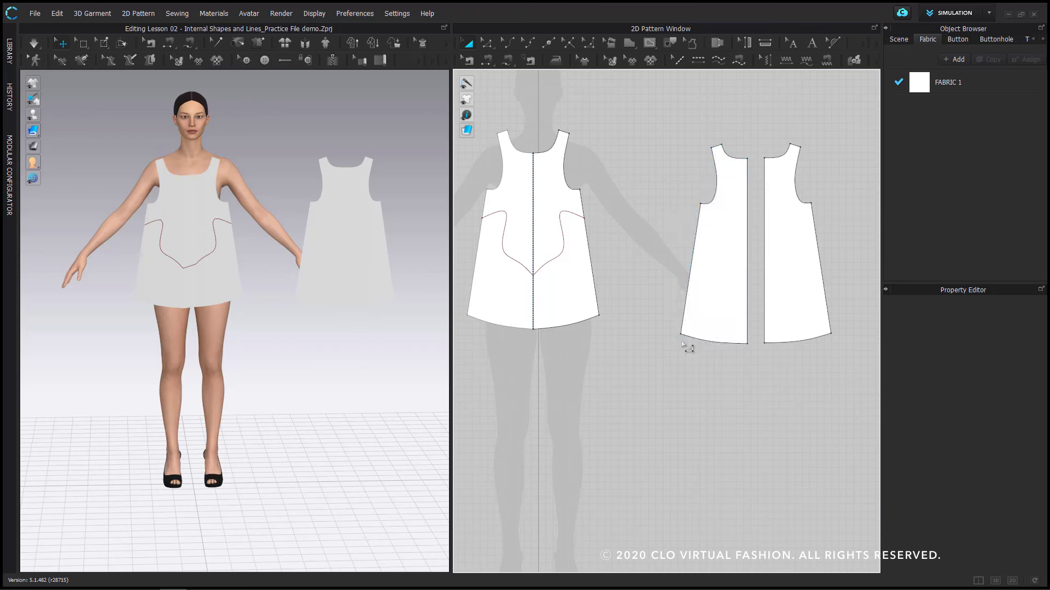
- Try raising the outer hem corner of one unlinked bodice half, and undo it
left_click(486, 44)
left_click(685, 335)
mouse_move(681, 332)
left_mouse_down()
mouse_move(686, 311)
mouse_move(682, 325)
left_mouse_up()
key("ctrl+z")
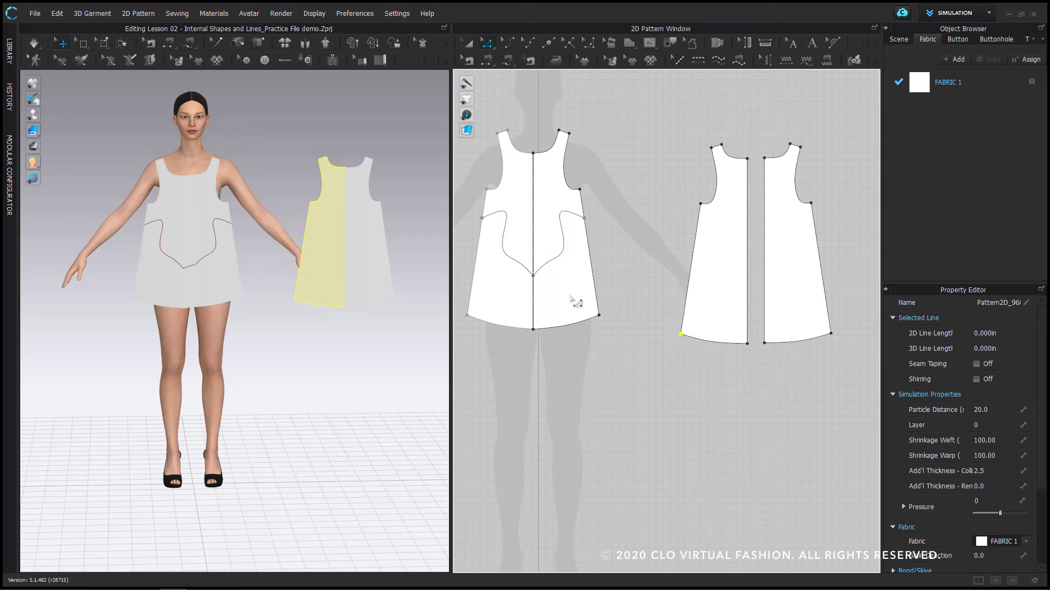
- Remove the linked editing from the merged front bodice
middle_click_drag(591, 197, 610, 212)
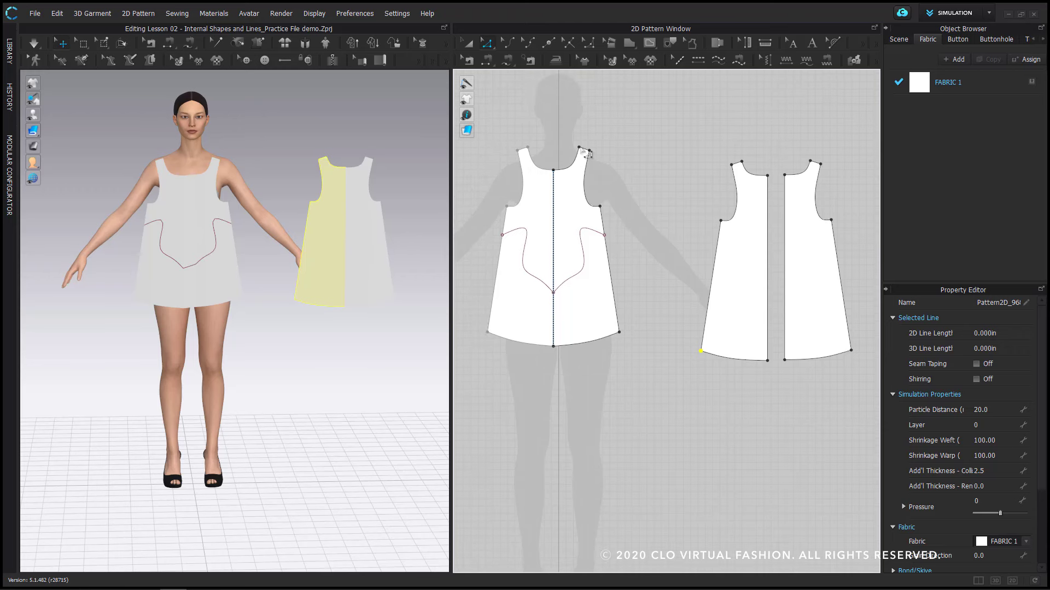
left_click(469, 45)
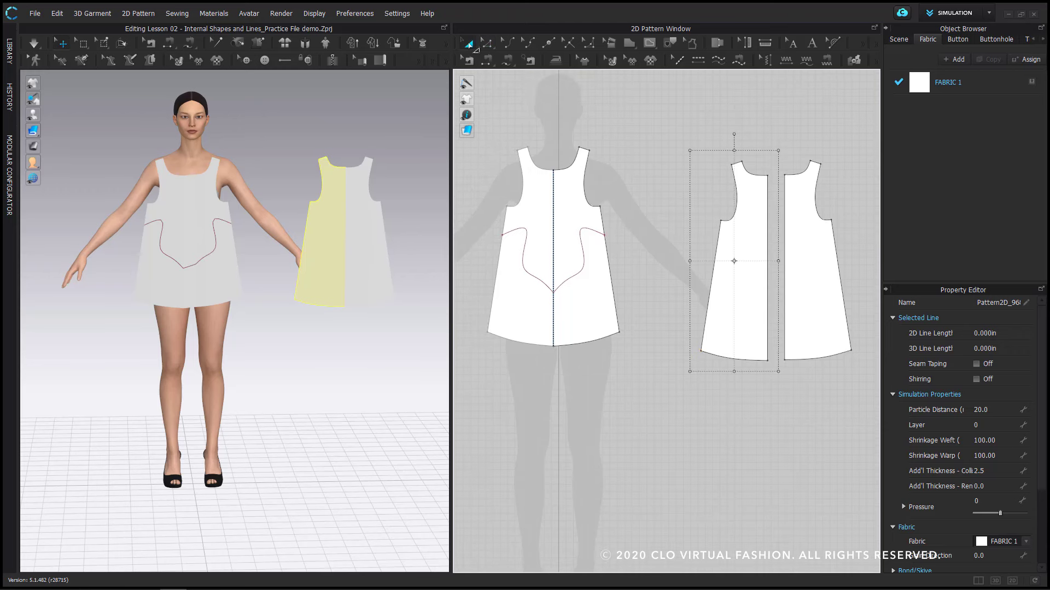
right_click(585, 304)
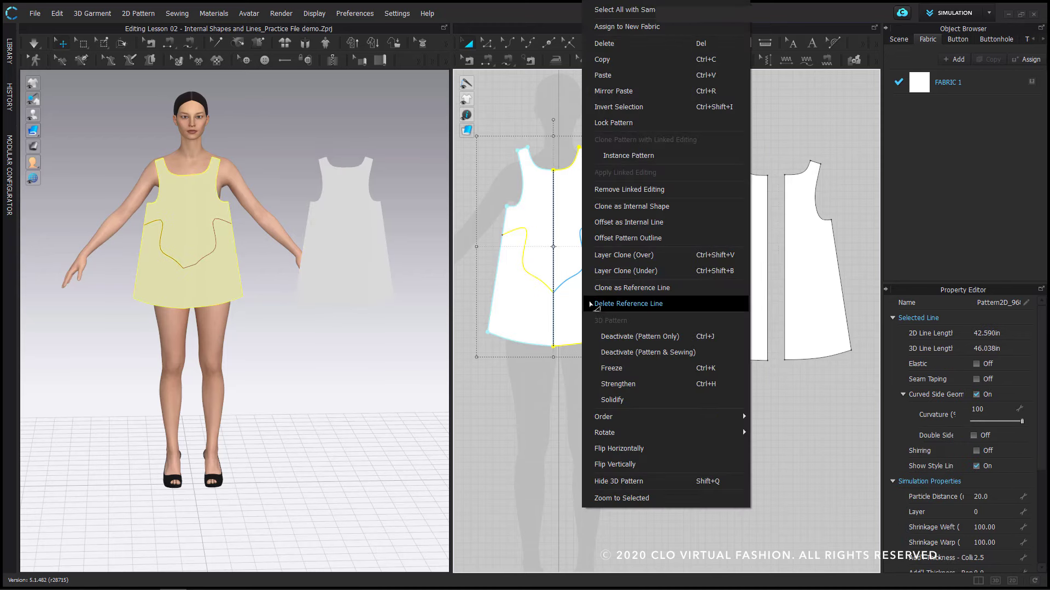
left_click(675, 193)
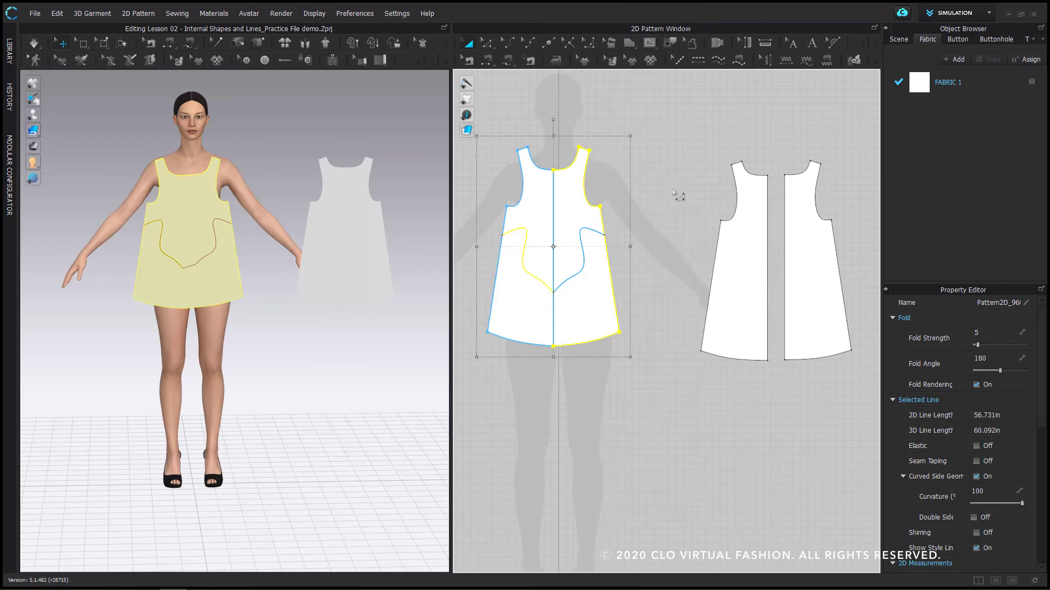
- Try raising one side hem corner of the unlinked front bodice, and undo it
left_click(615, 200)
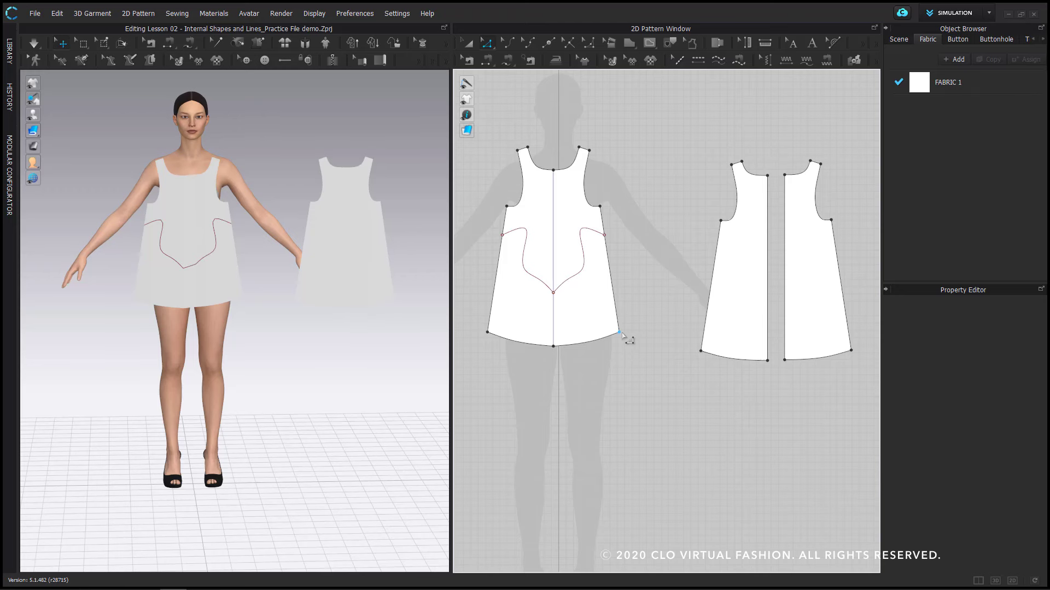
left_click_drag(619, 333, 615, 303)
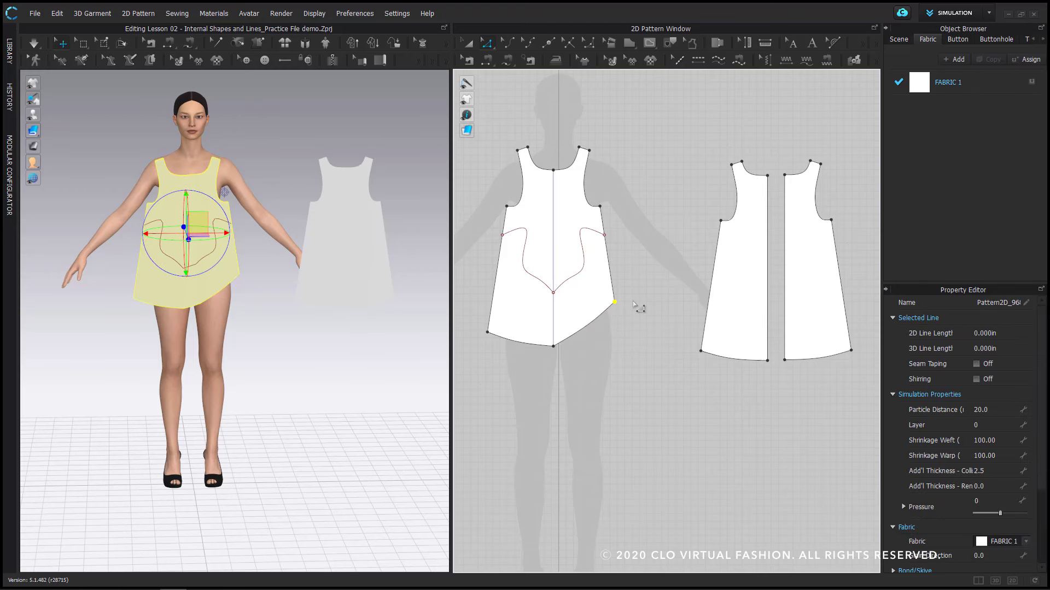
key("ctrl+z")
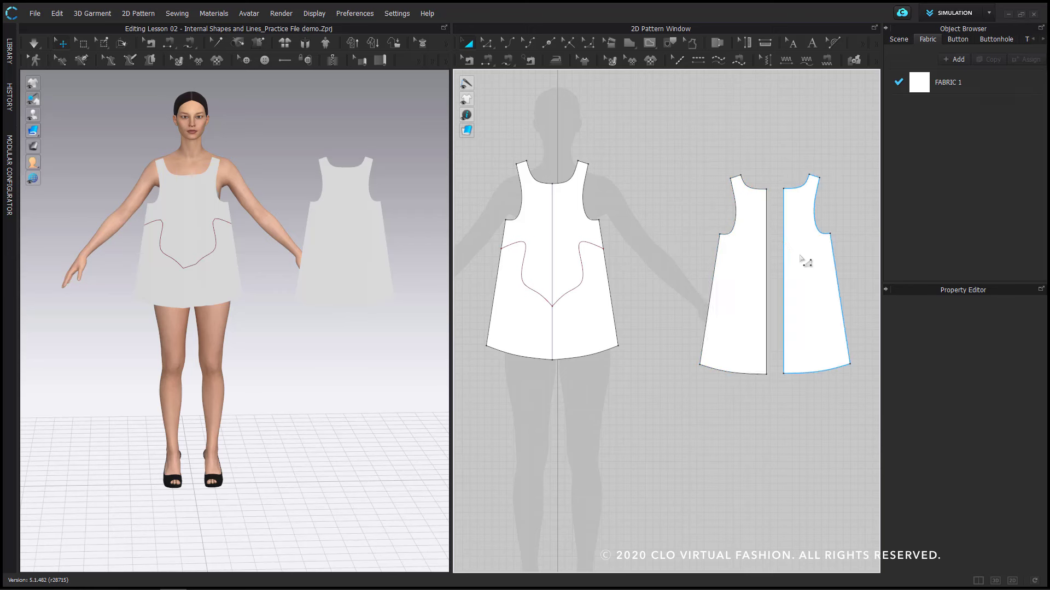
- Select both cut bodice halves and apply linked editing as Symmetric Pattern (with Sewing)
middle_click_drag(799, 158, 736, 134)
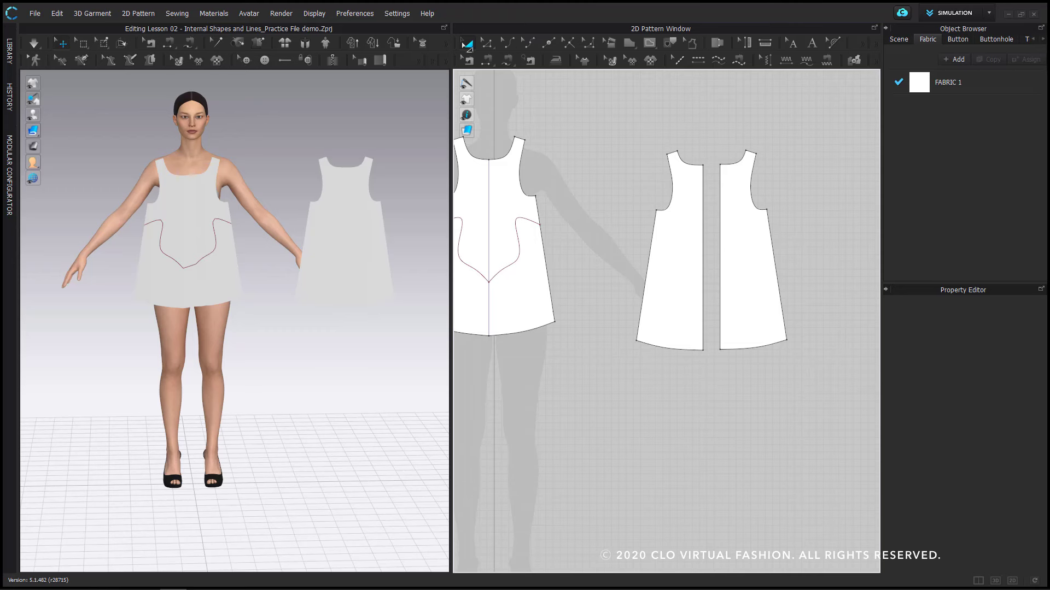
left_click(675, 216)
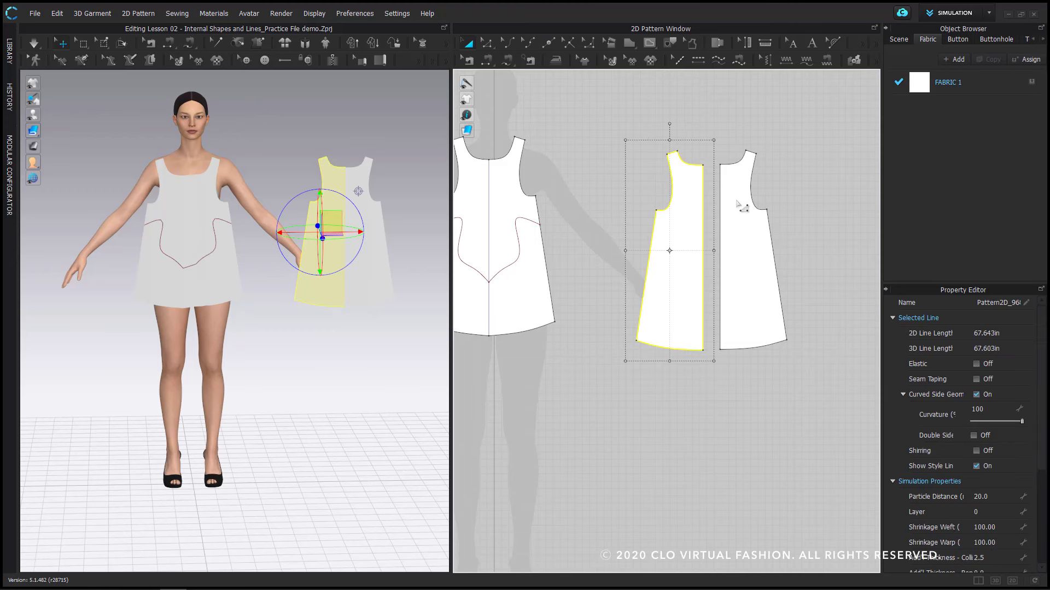
left_click(741, 204, "shift")
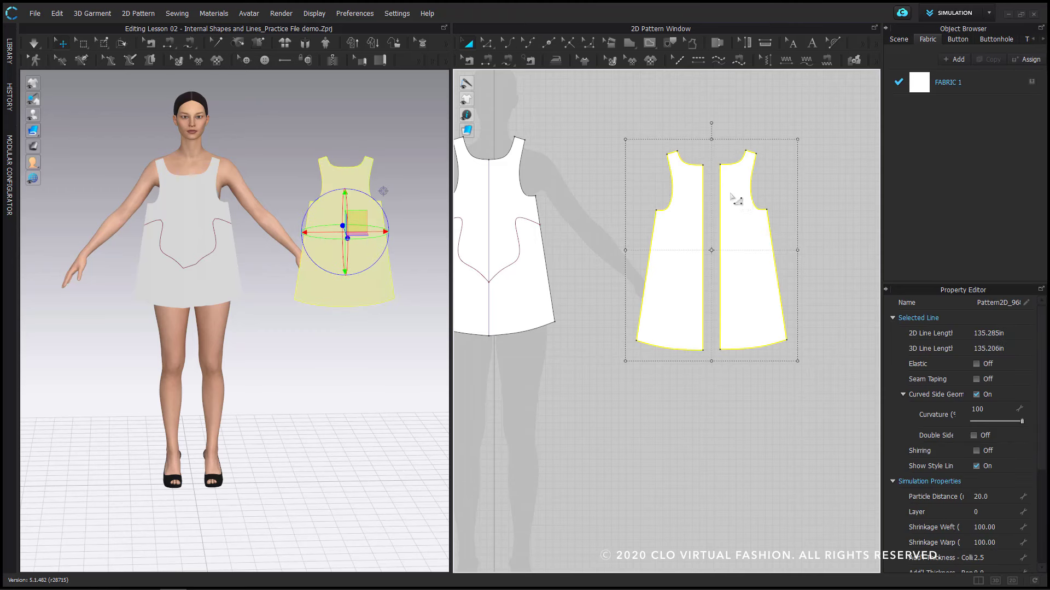
right_click(740, 225)
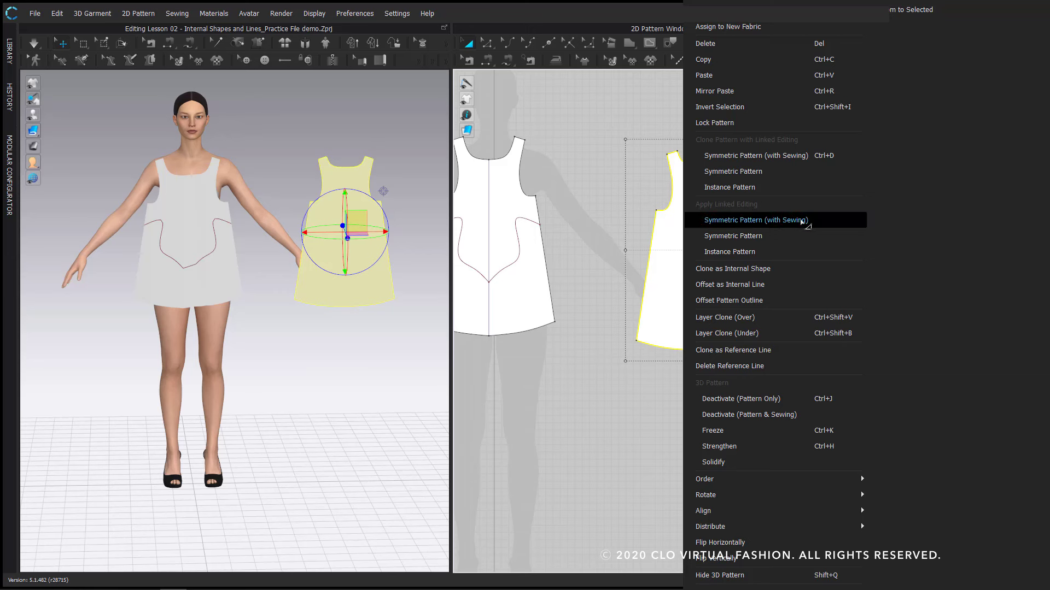
left_click(803, 220)
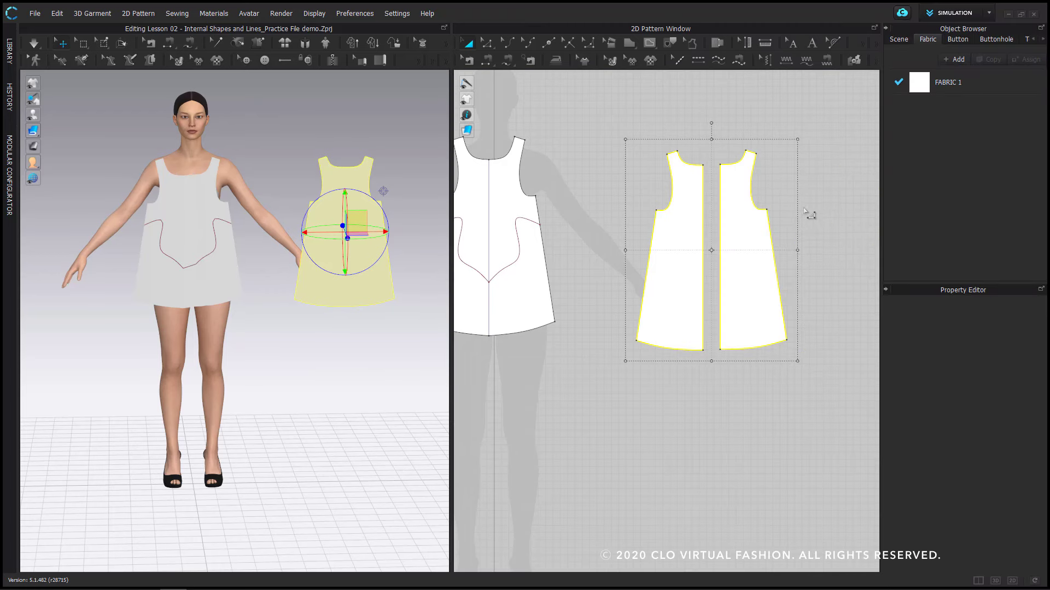
- Draw three separate rectangle patterns of different proportions, stacked below the cut bodice halves
left_click(795, 175)
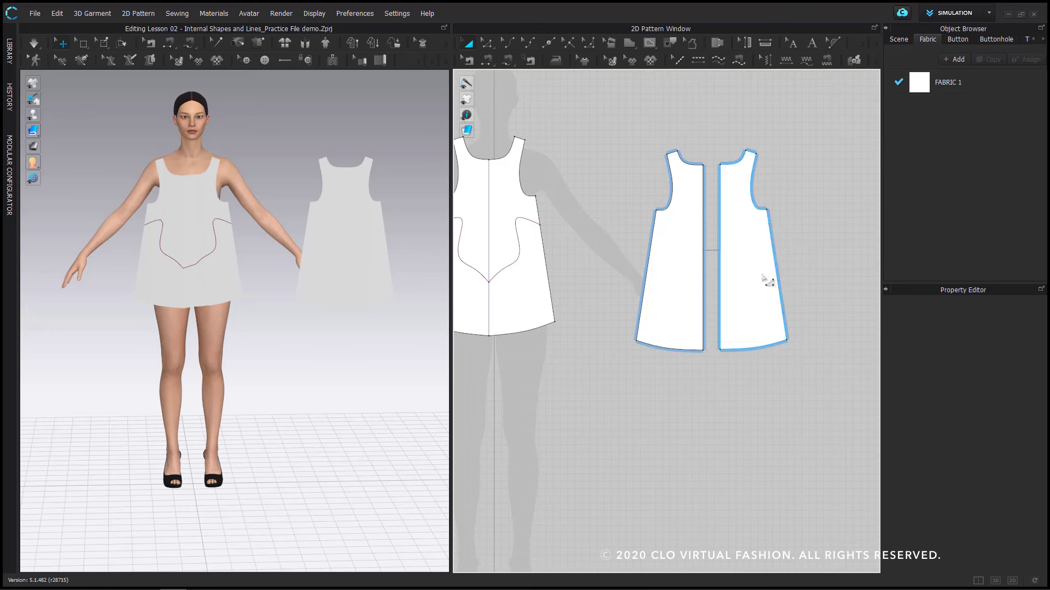
scroll(749, 263, "down", 3)
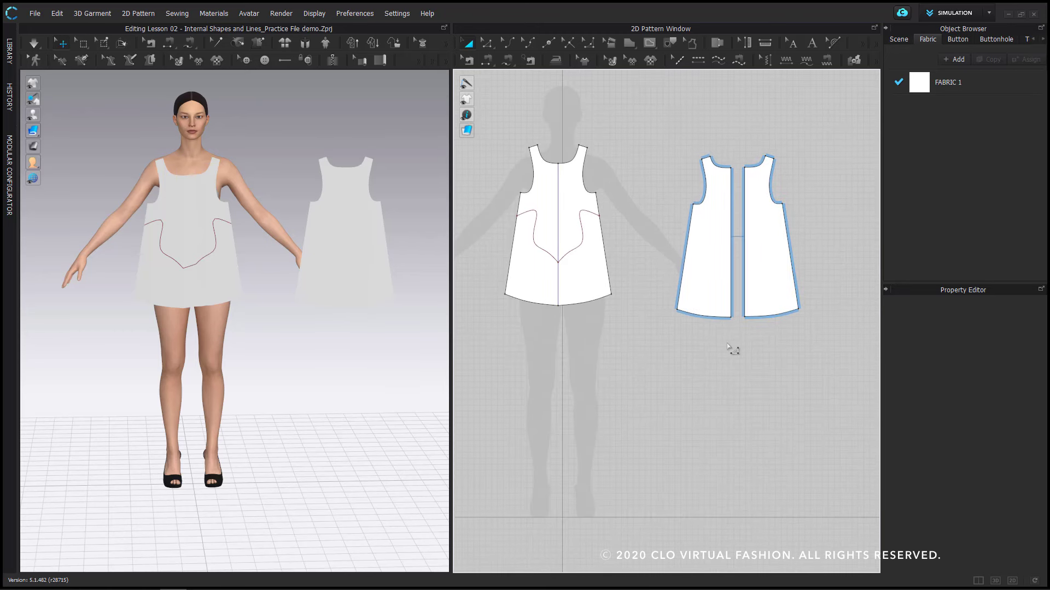
left_click(630, 43)
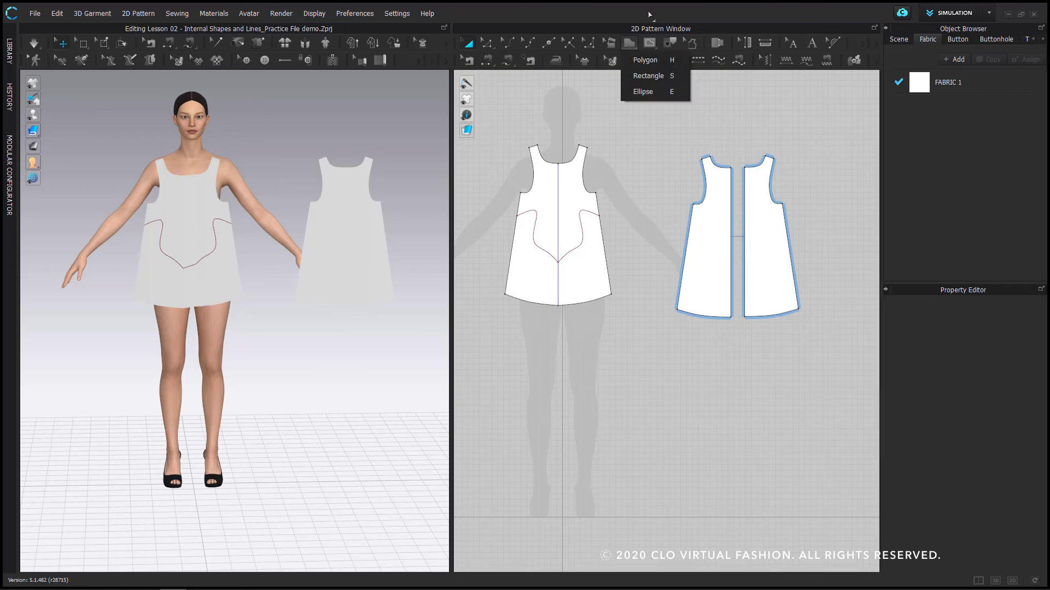
left_click(632, 43)
left_click(640, 74)
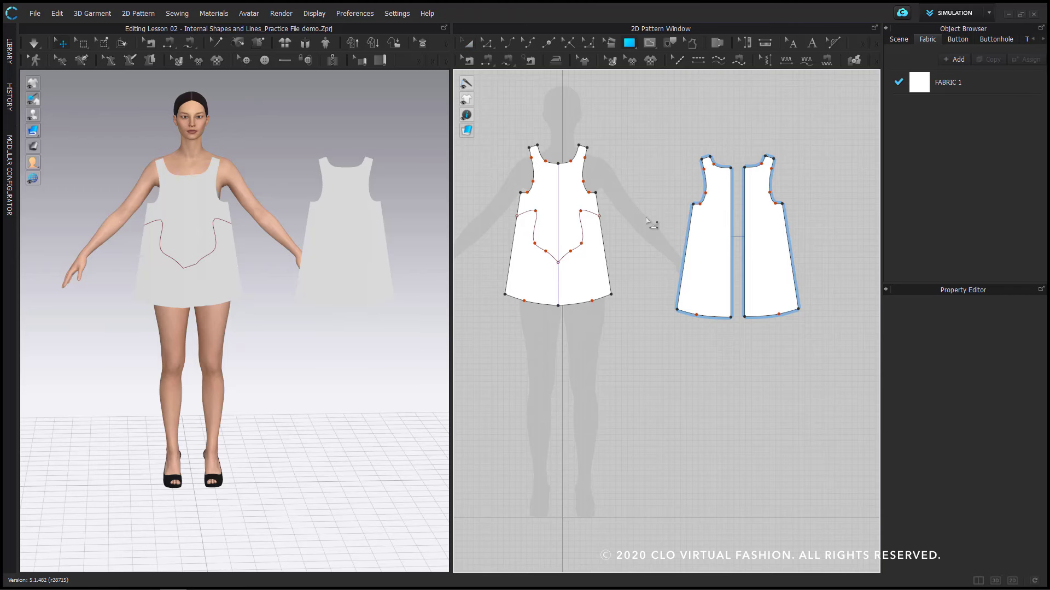
left_click_drag(665, 350, 727, 379)
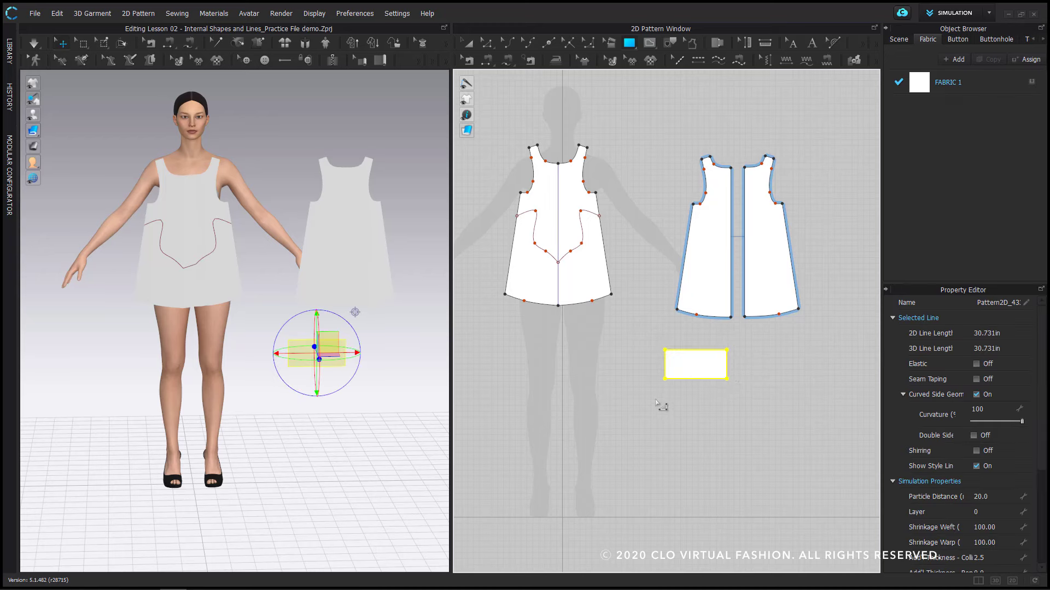
left_click_drag(586, 390, 702, 471)
- Copy the three rectangles together and mirror-paste the copies beside the originals
left_click(469, 44)
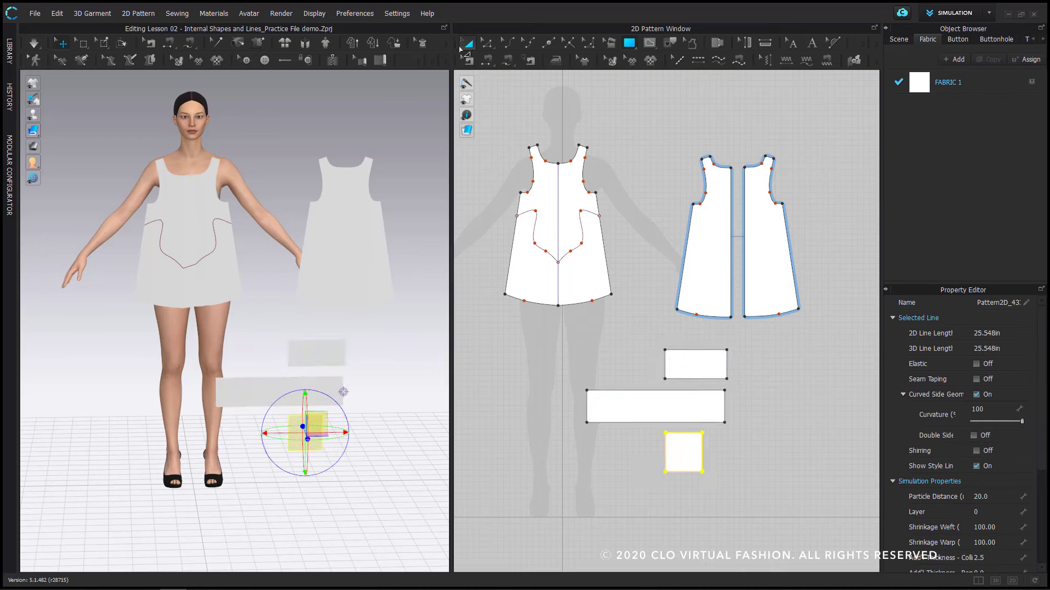
left_click(684, 452)
left_click(695, 364)
left_click(688, 417, "shift")
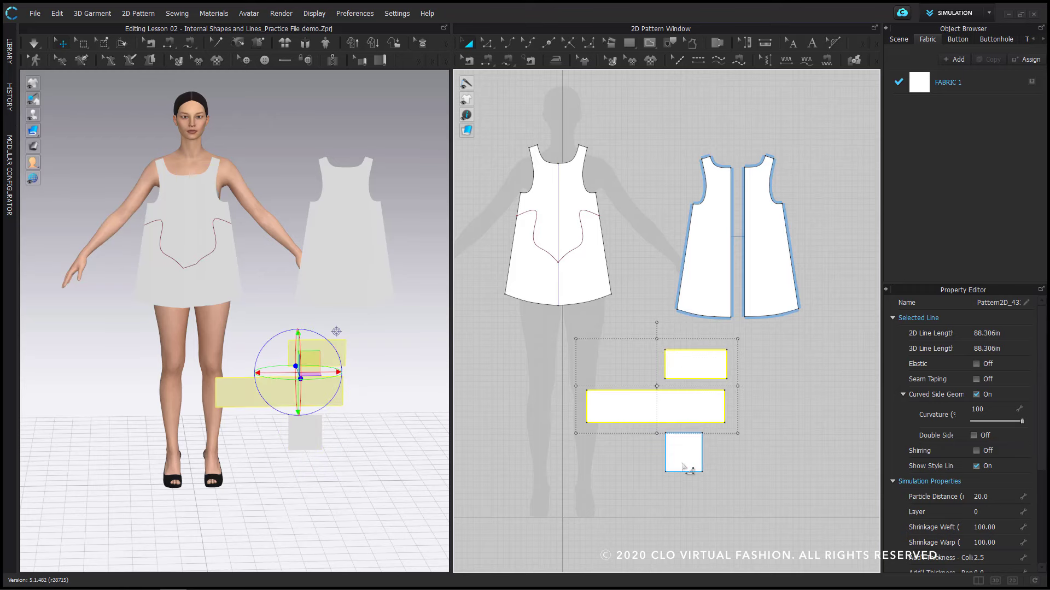
left_click(684, 466, "shift")
right_click(683, 468)
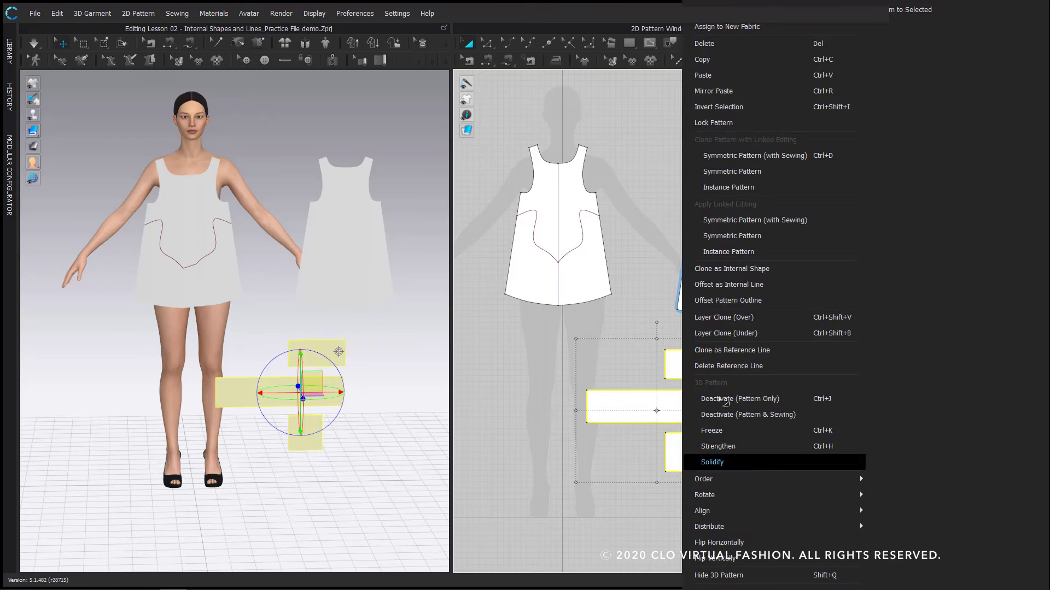
left_click(712, 66)
right_click(748, 399)
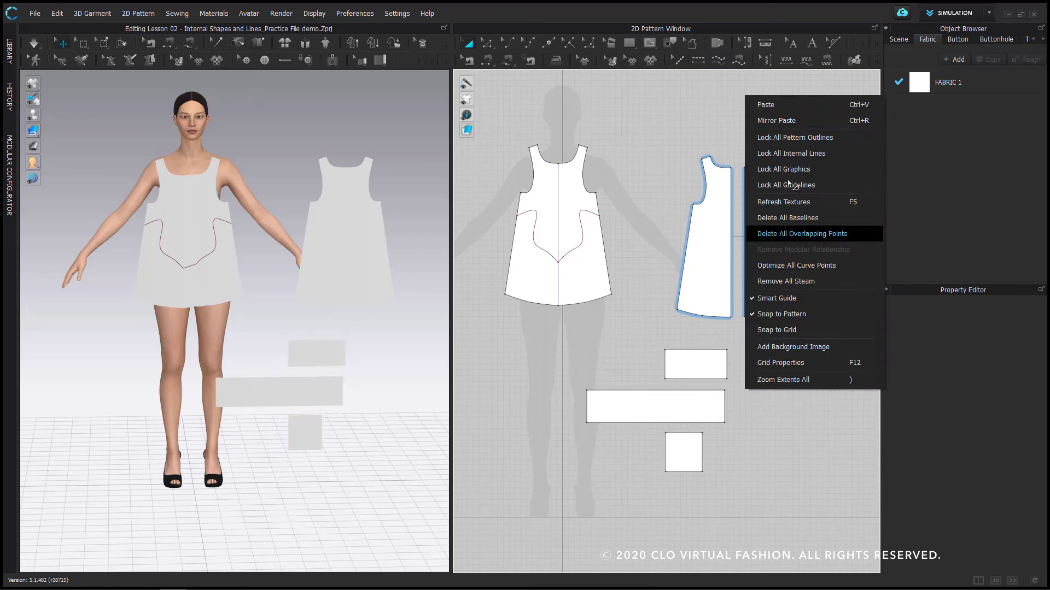
left_click(780, 125)
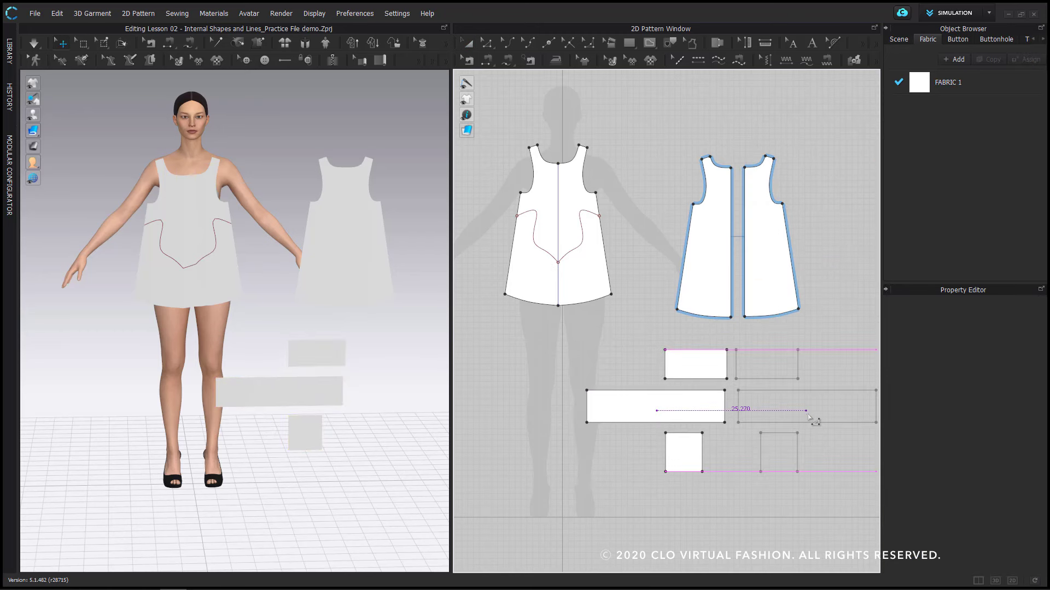
left_click(815, 420)
left_click(794, 346)
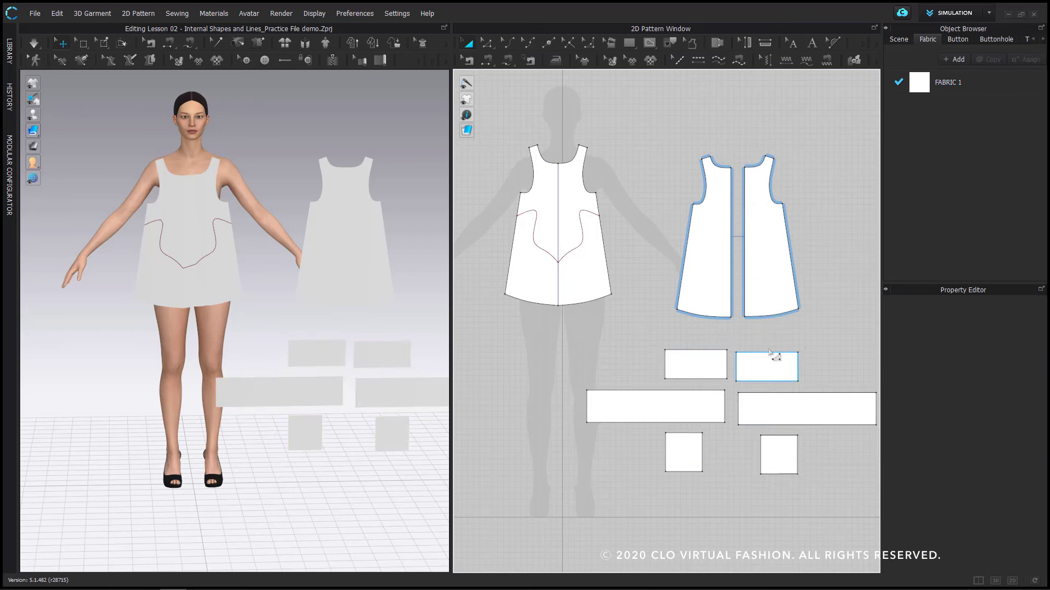
- Apply linked editing as Symmetric Pattern (with Sewing) to all six rectangles at once
middle_click_drag(750, 354, 698, 332)
left_click(679, 341)
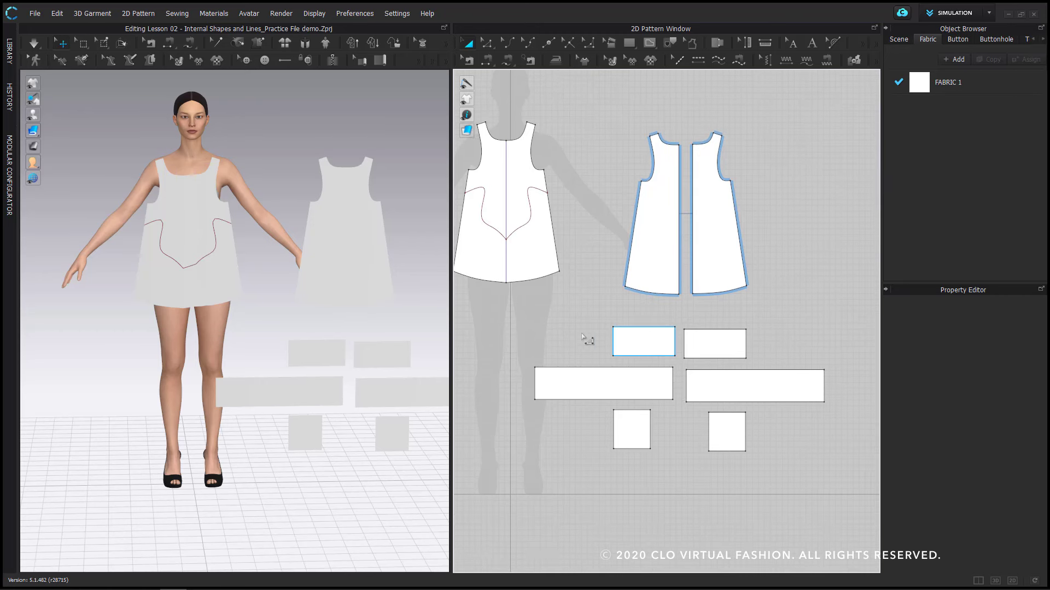
left_click_drag(508, 310, 851, 466)
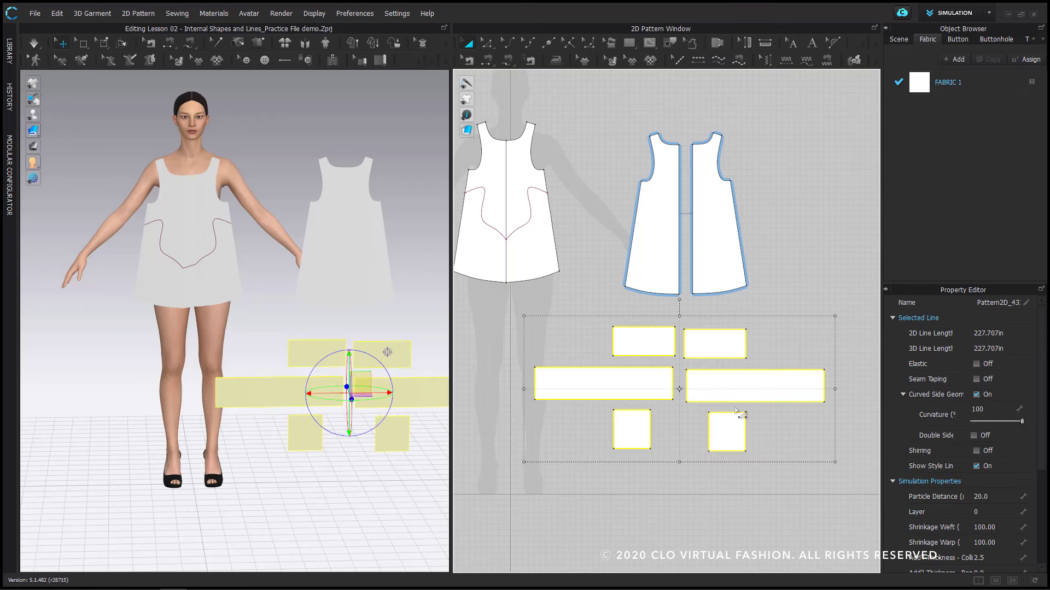
right_click(726, 388)
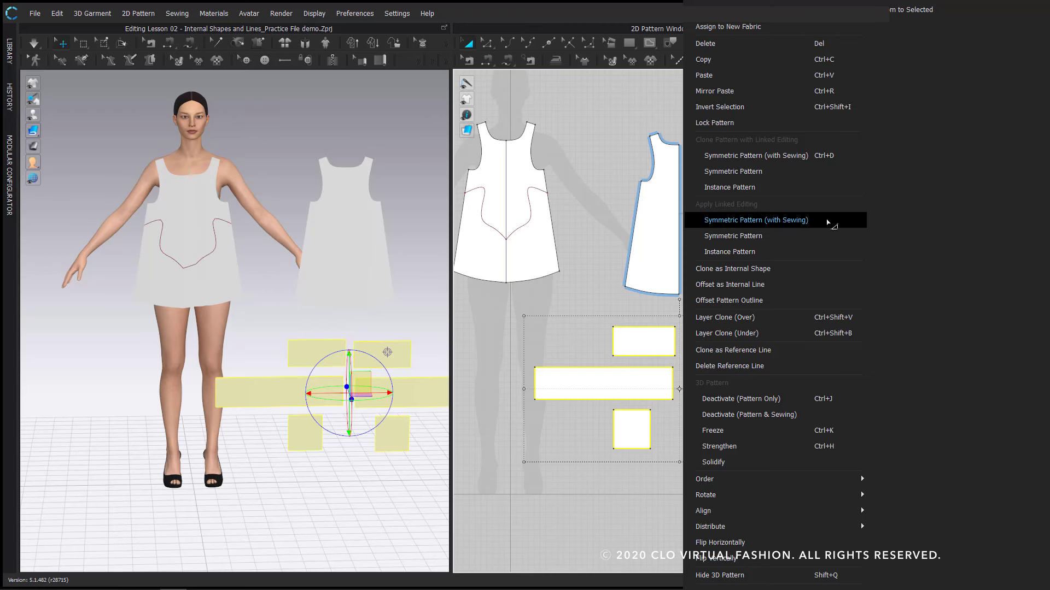
left_click(827, 221)
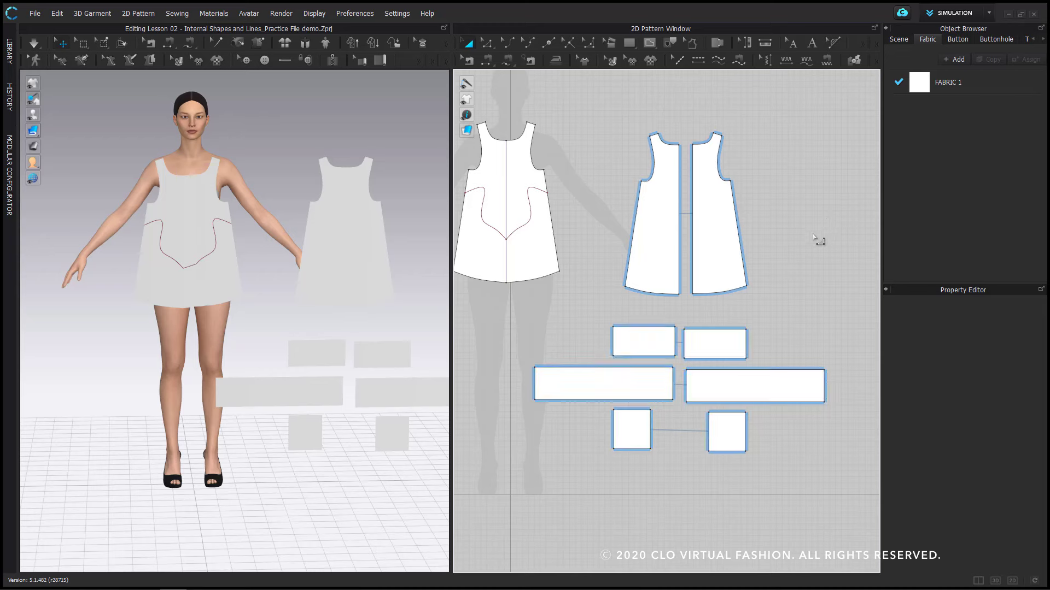
- Reposition the linked rectangles so each symmetric pair sits level with a clear gap between its two pieces
left_click_drag(727, 356, 758, 340)
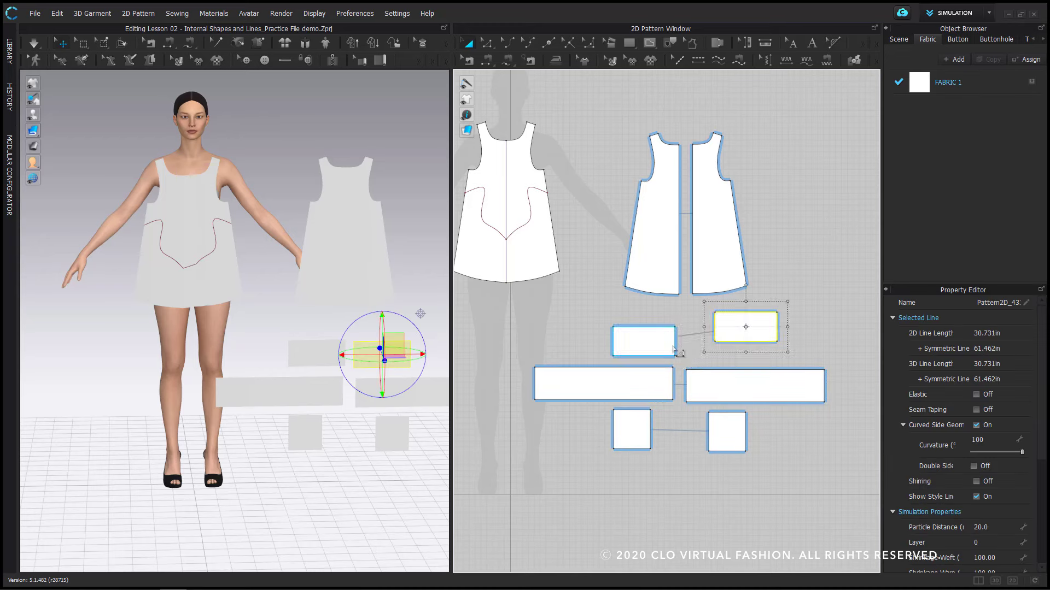
left_click_drag(673, 350, 661, 335)
left_click_drag(713, 398, 734, 385)
left_click_drag(666, 391, 668, 386)
left_click(672, 434)
left_click_drag(644, 430, 664, 430)
left_click_drag(729, 441, 736, 438)
left_click_drag(648, 388, 648, 383)
left_click(695, 340)
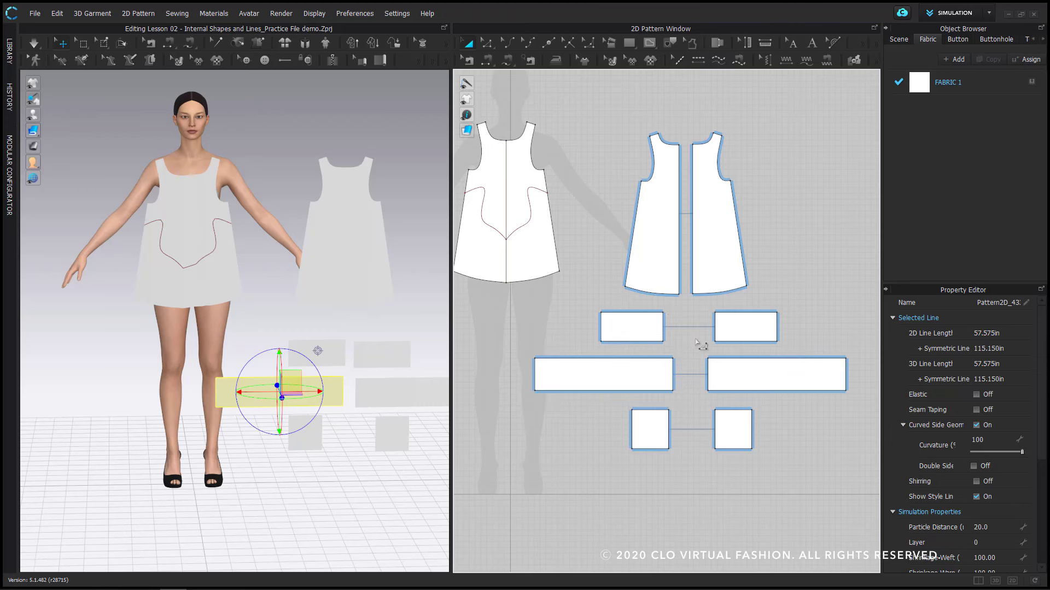
- Examine the linked pairs by selecting individual rectangles and a bodice half to see which counterpart highlights
left_click(655, 331)
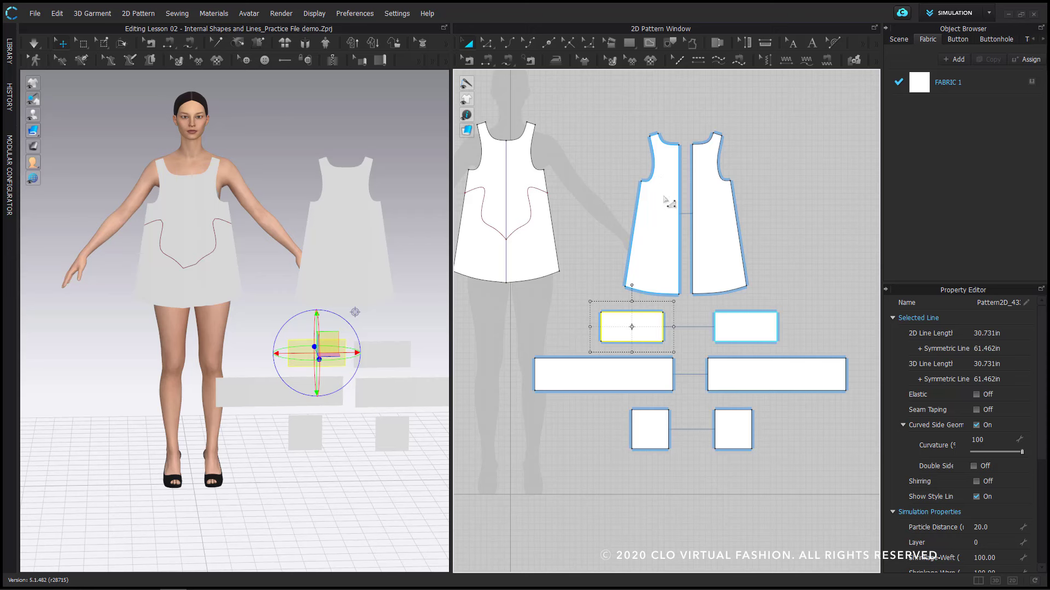
left_click(690, 302)
left_click(665, 219)
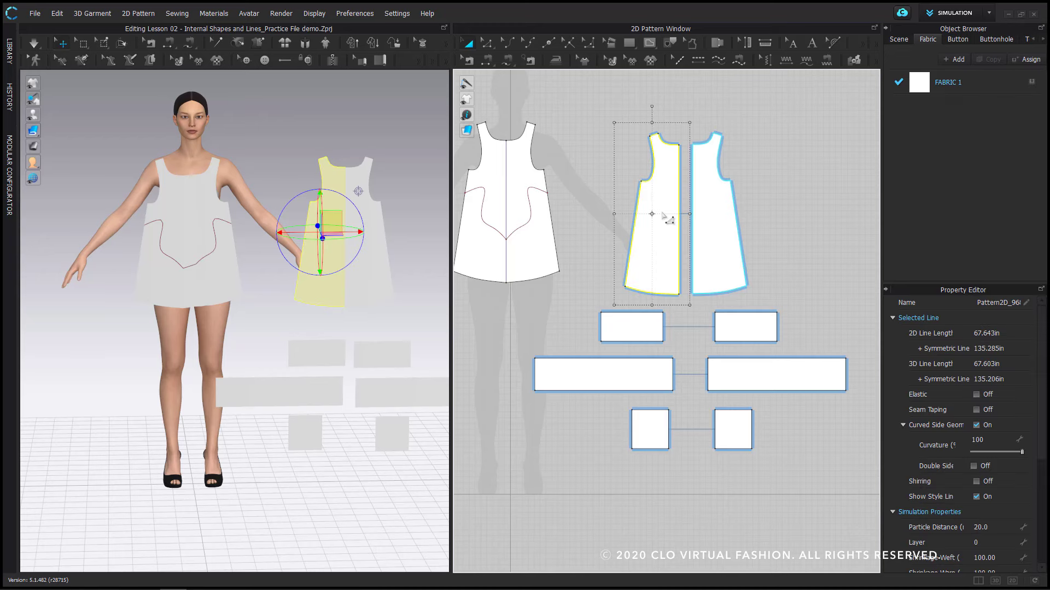
left_click(687, 160)
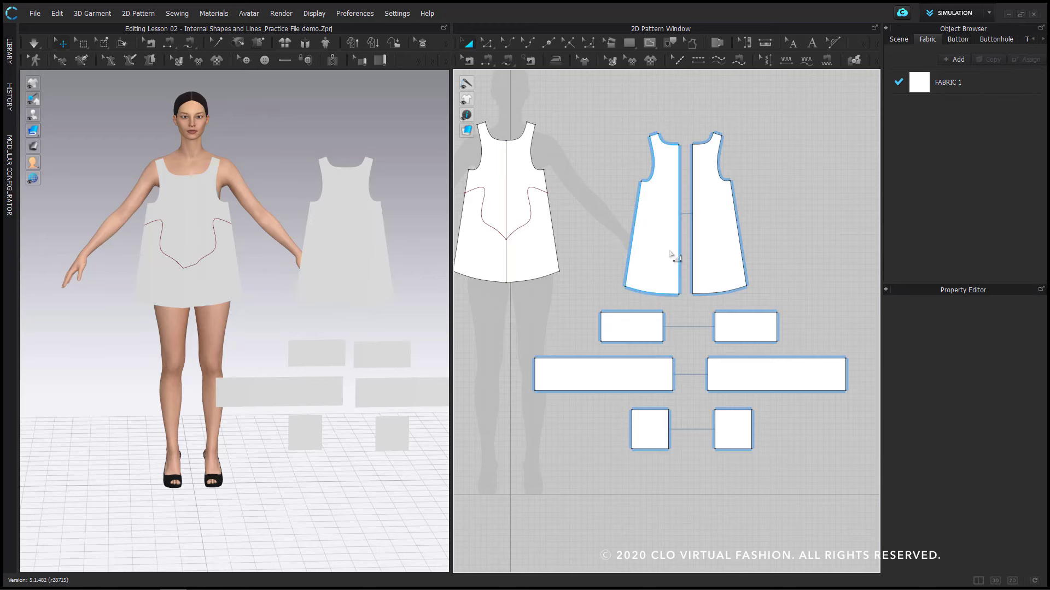
left_click(660, 340)
left_click(733, 331, "shift")
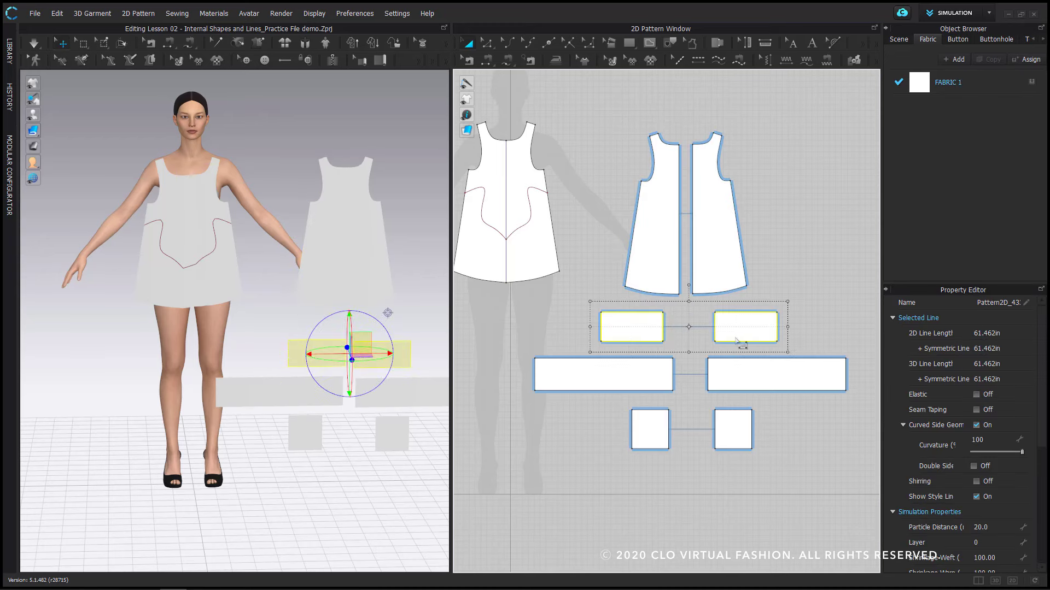
left_click(738, 386)
left_click(699, 391)
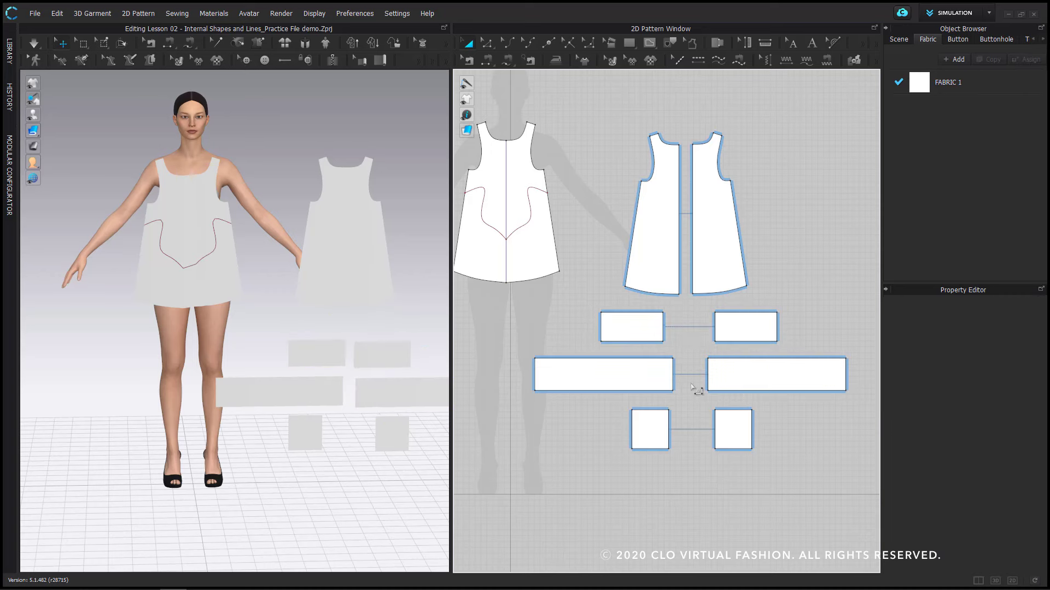
- Remove the linked editing from all six rectangles
left_click_drag(530, 306, 855, 464)
right_click(766, 372)
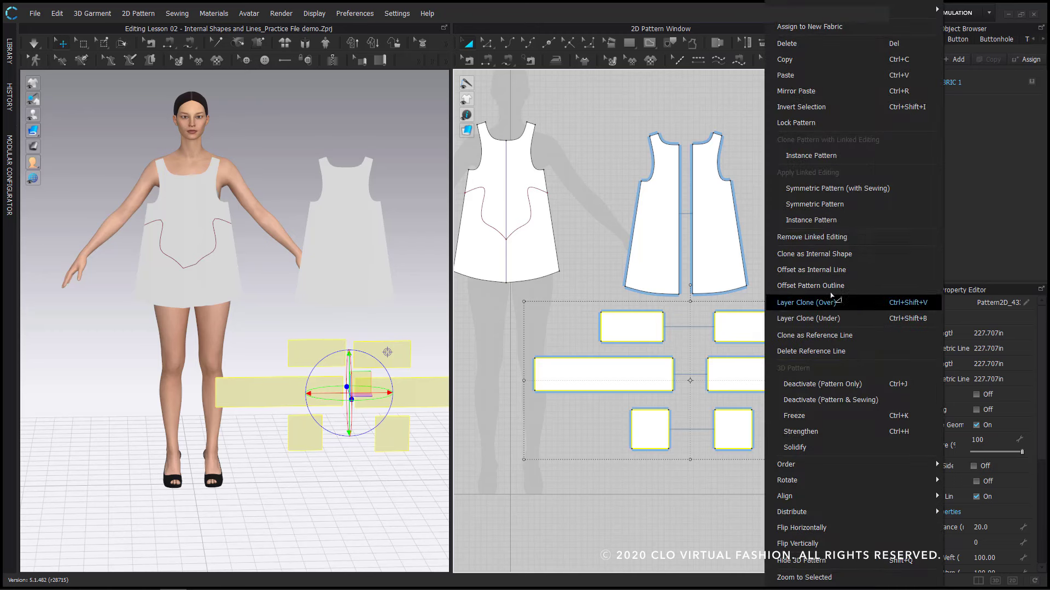
left_click(834, 241)
left_click(686, 345)
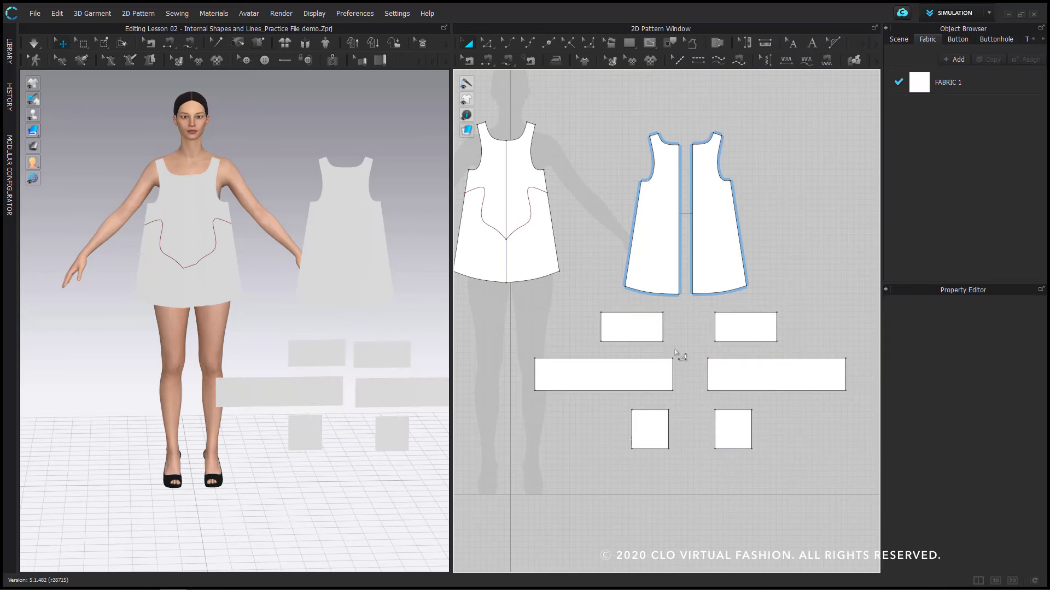
- Add a point on the upper edge of the right-hand rectangle in the topmost pair
left_click(548, 42)
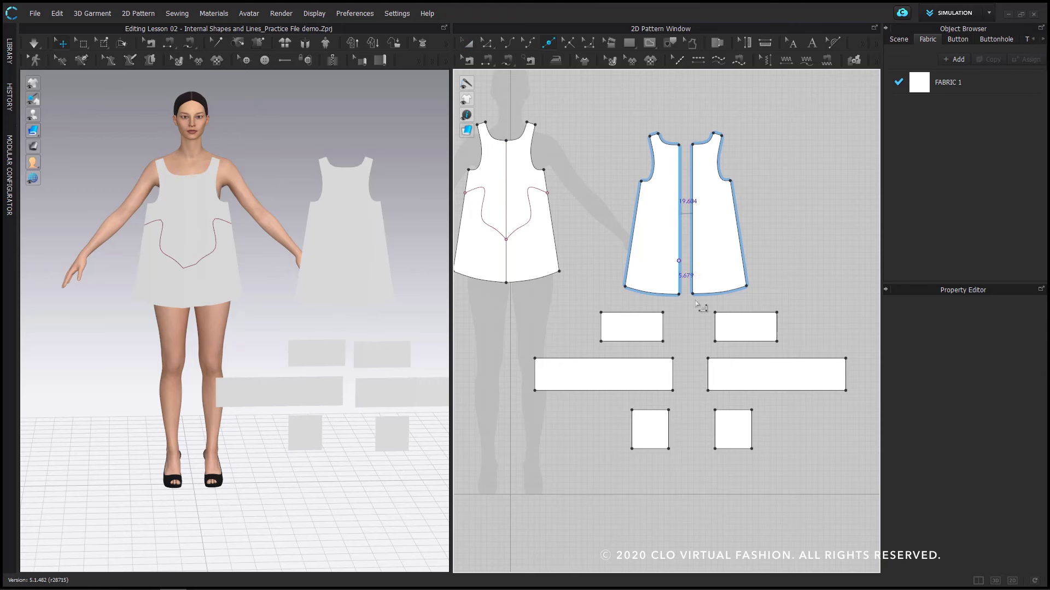
left_click(742, 313)
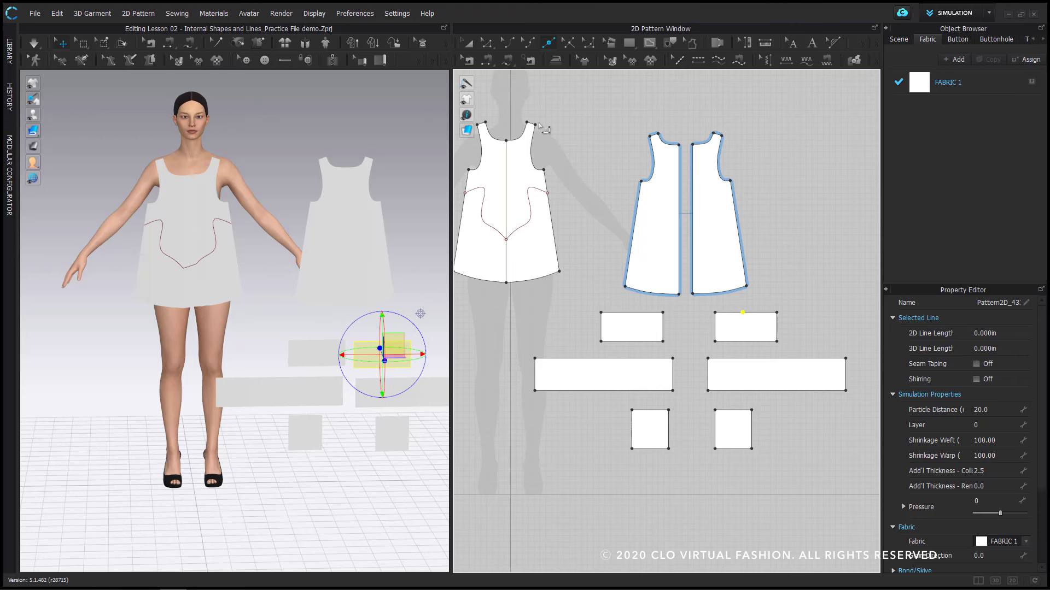
left_click(486, 43)
left_click(765, 304)
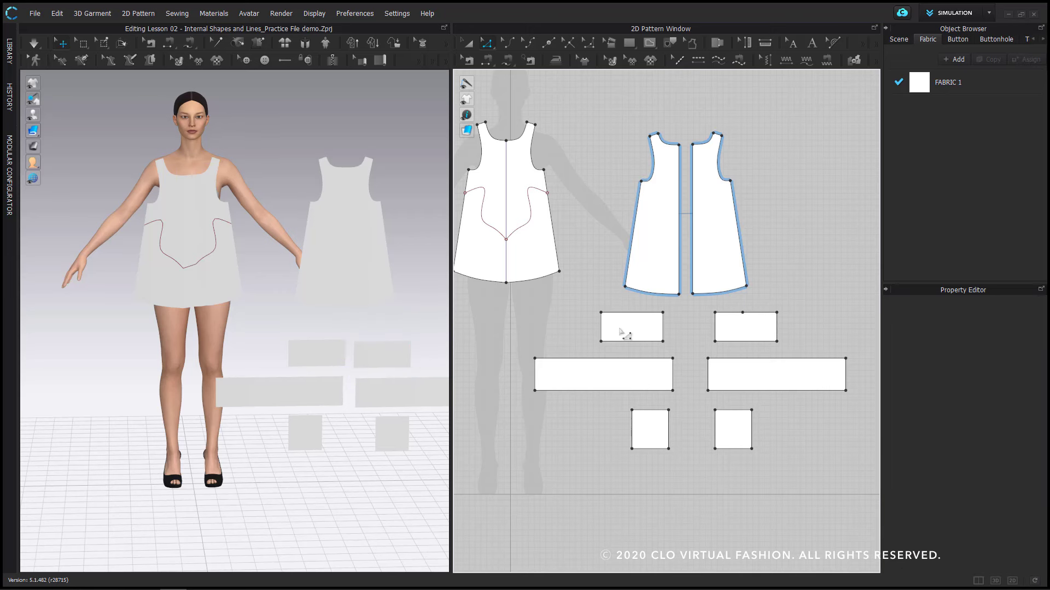
left_click(552, 47)
- Try to apply linked editing as Symmetric Pattern (with Sewing) to the topmost pair of rectangles
left_click(467, 43)
left_click(654, 334)
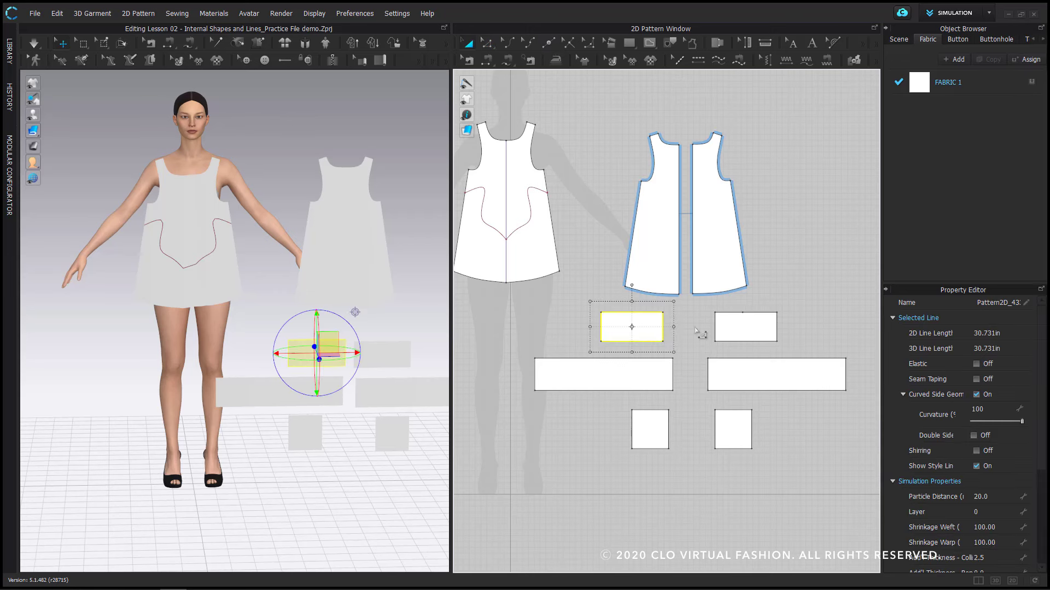
left_click(734, 330, "shift")
right_click(737, 331)
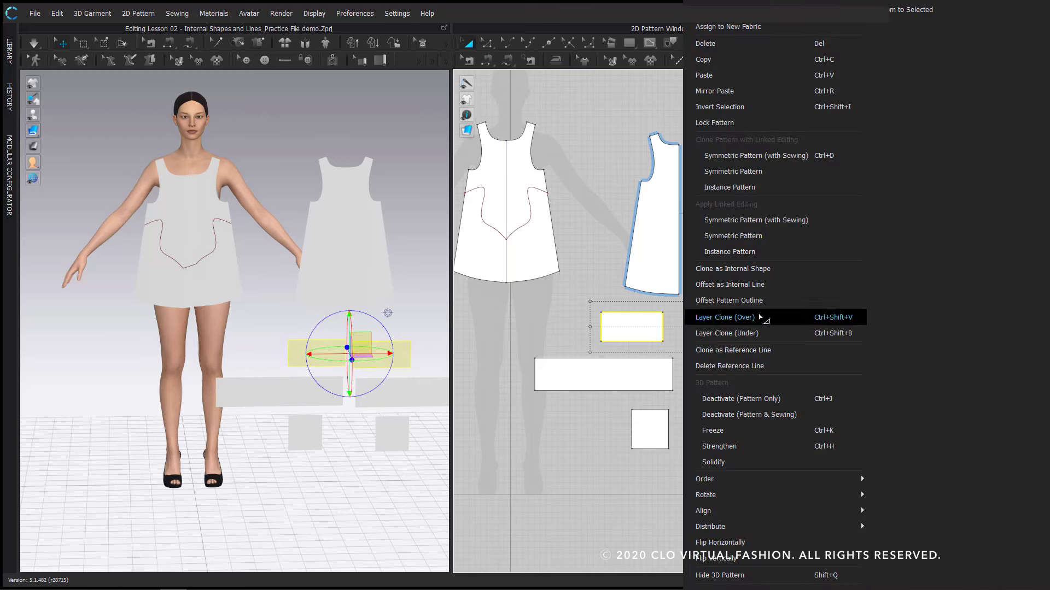
left_click(765, 221)
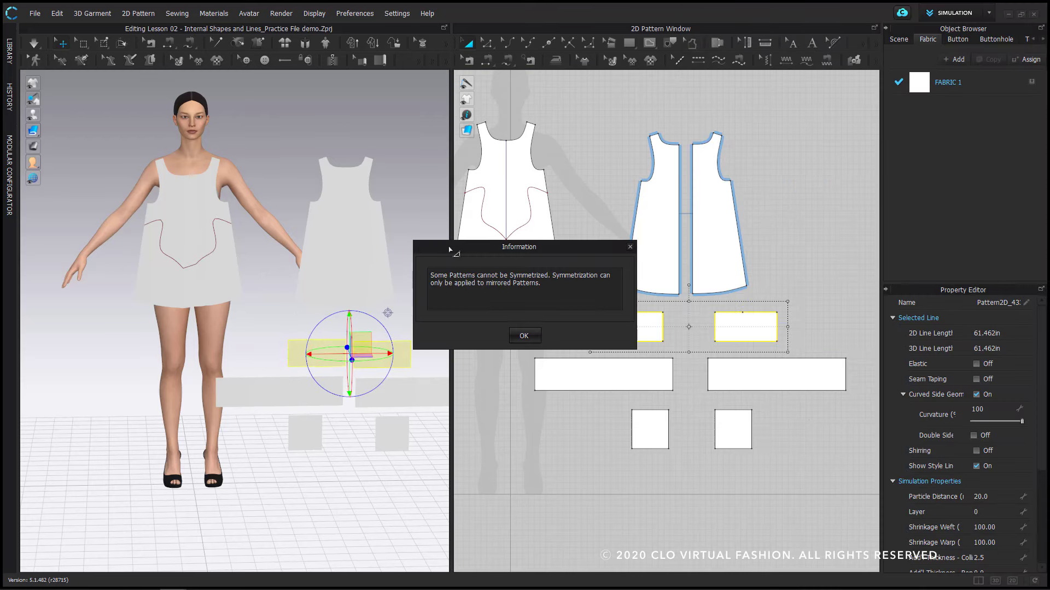
left_click_drag(449, 249, 451, 273)
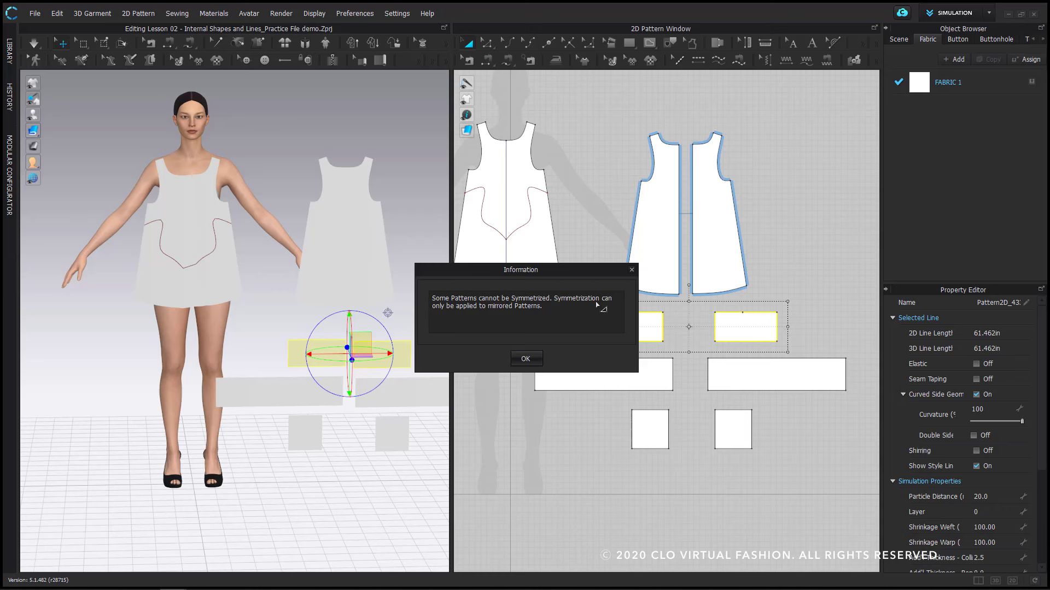
left_click(470, 346)
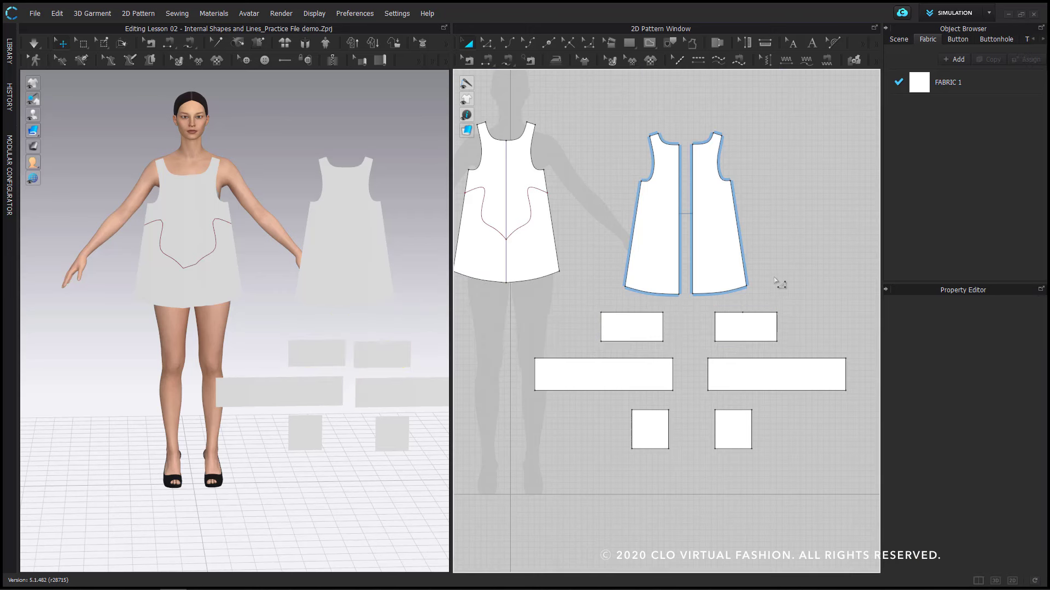
- Delete the topmost pair's right-hand rectangle and replace it with a Symmetric Pattern (with Sewing) clone of the left-hand one
left_click(744, 331)
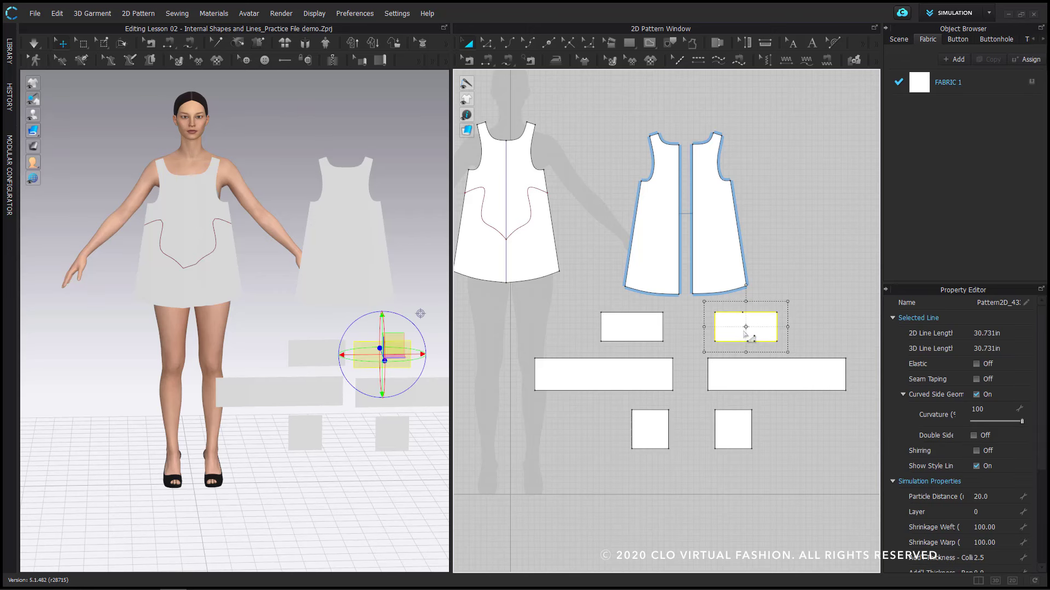
key("Delete")
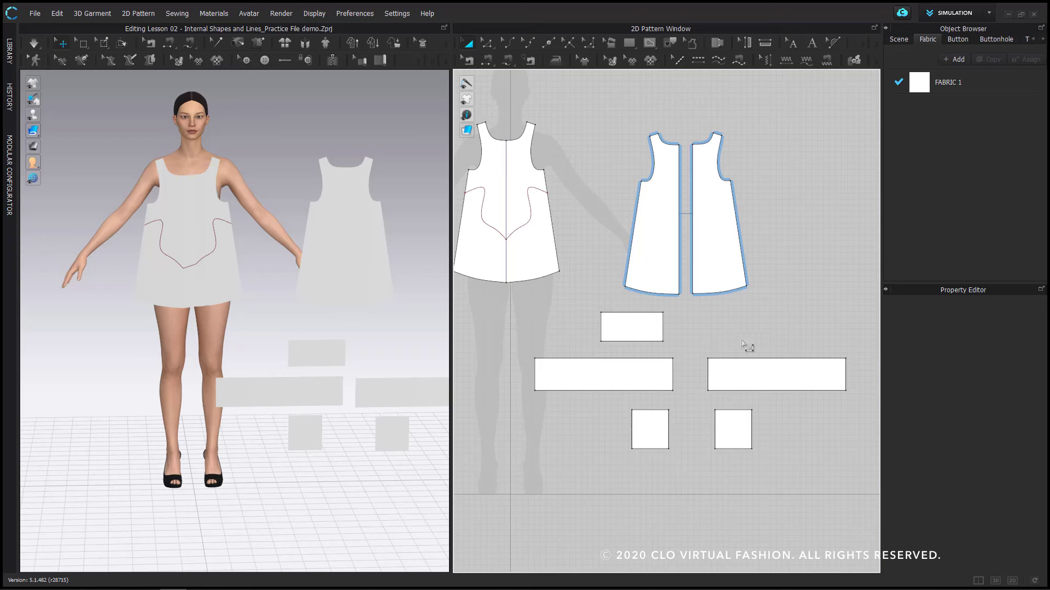
left_click(643, 336)
right_click(643, 335)
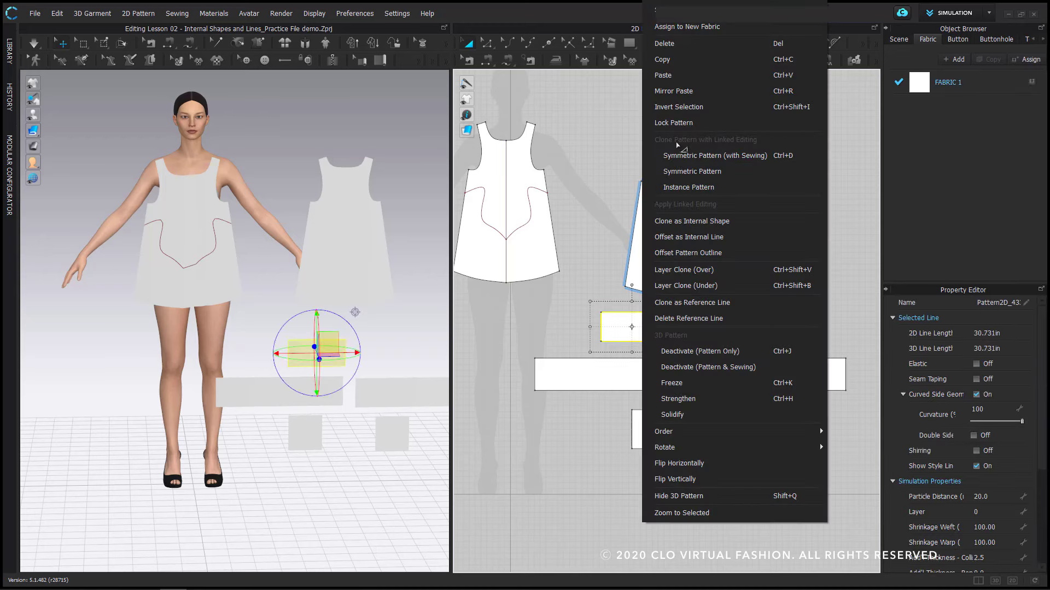
left_click(687, 156)
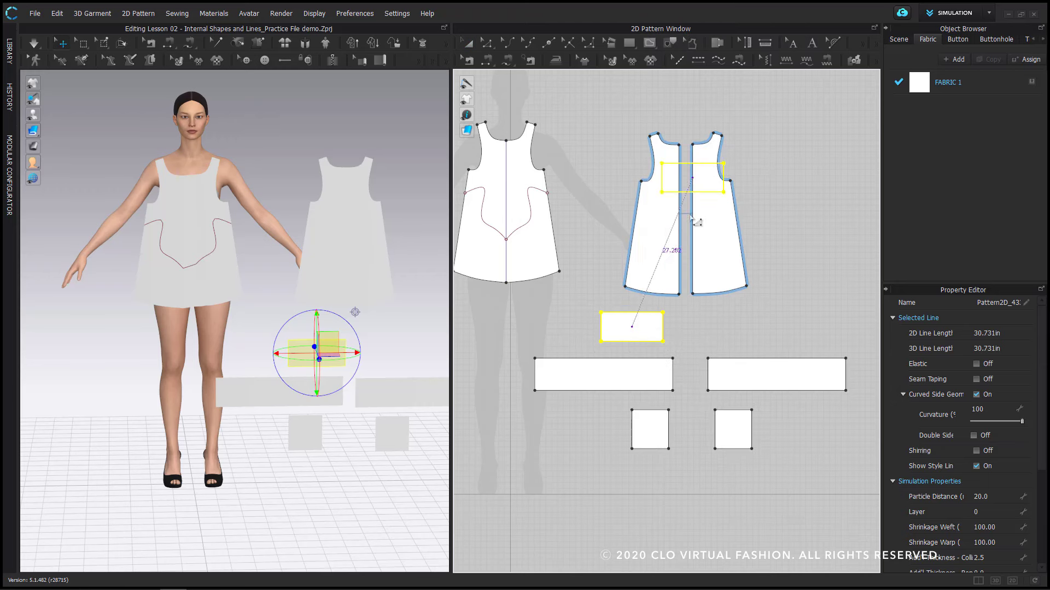
left_click(734, 363)
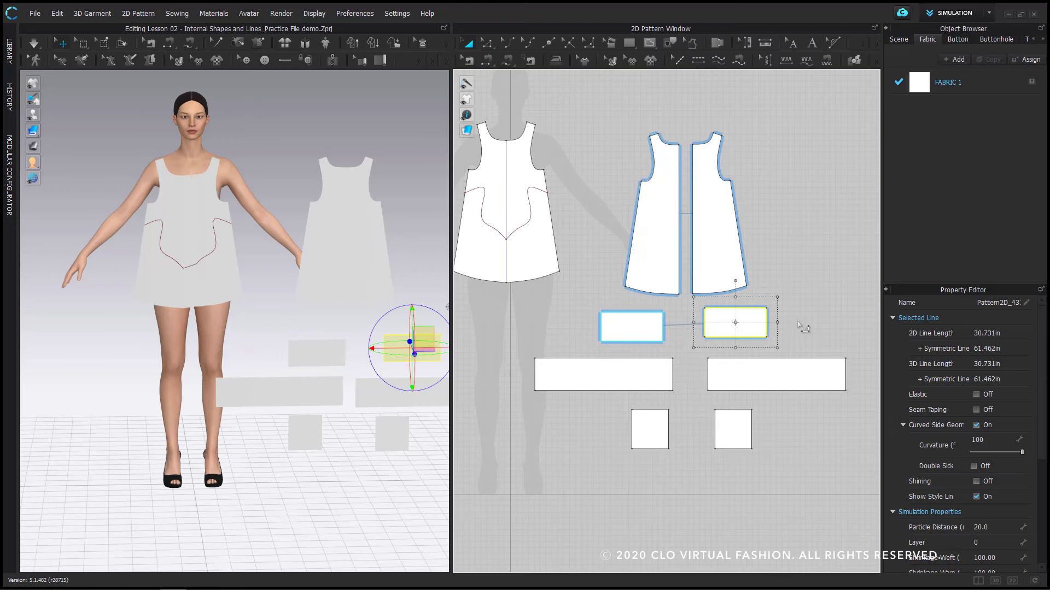
left_click(816, 351)
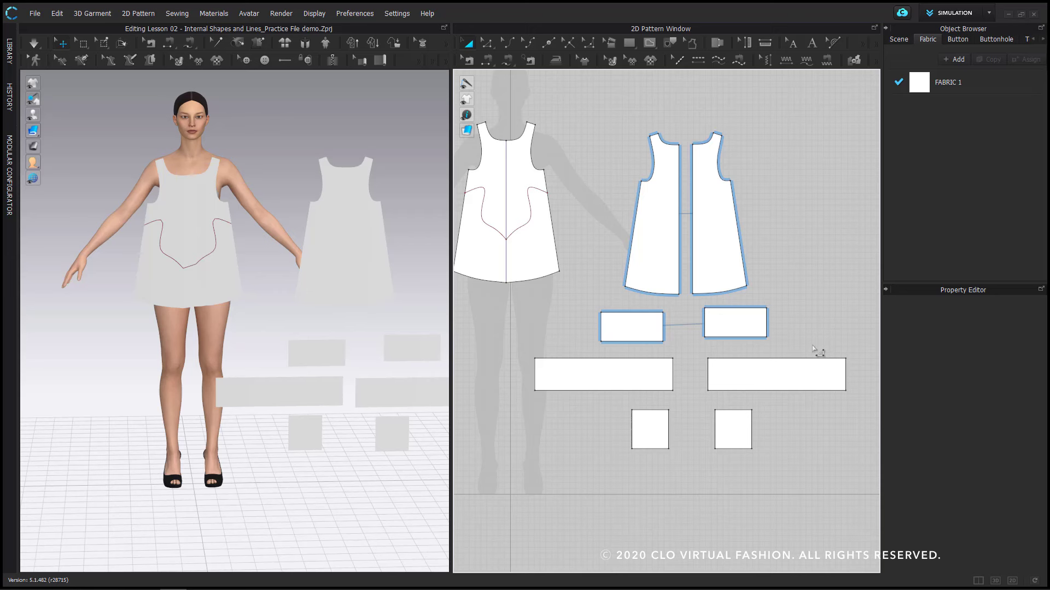